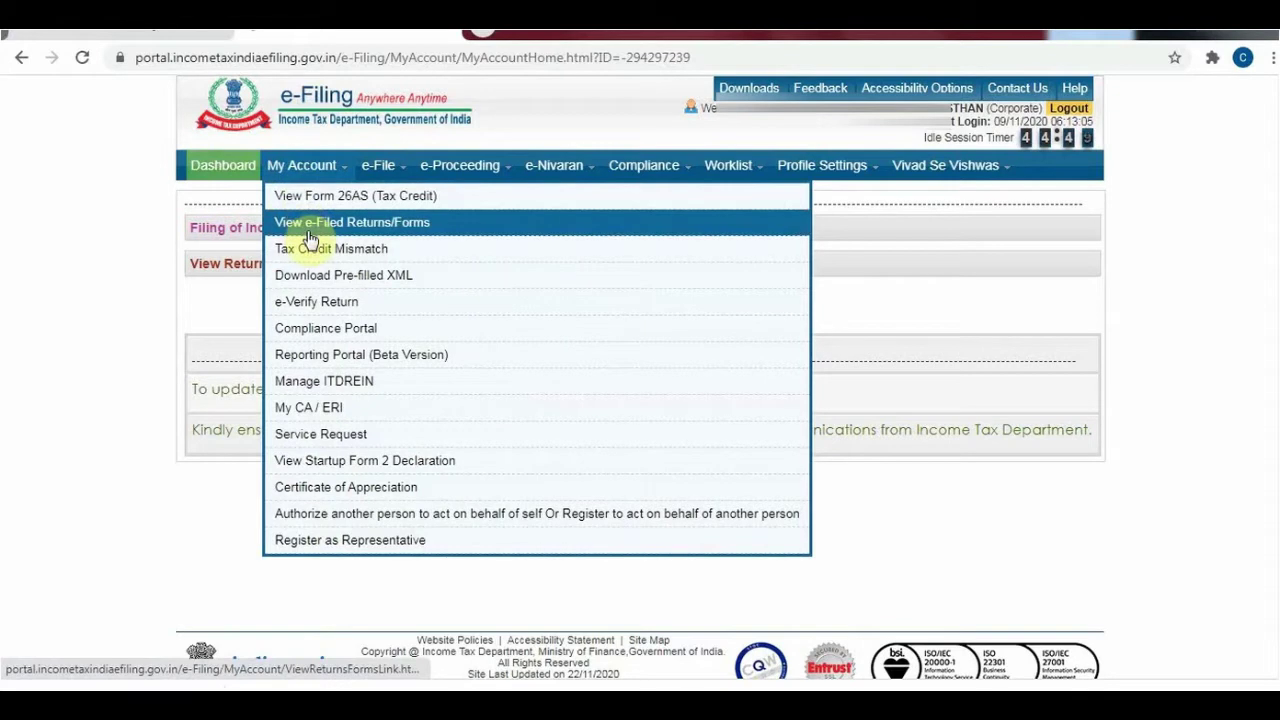
- Open the Income Tax Forms page and proceed with FORM NO.10A in the Prepare and Submit Online mode
mouse_move(388, 165)
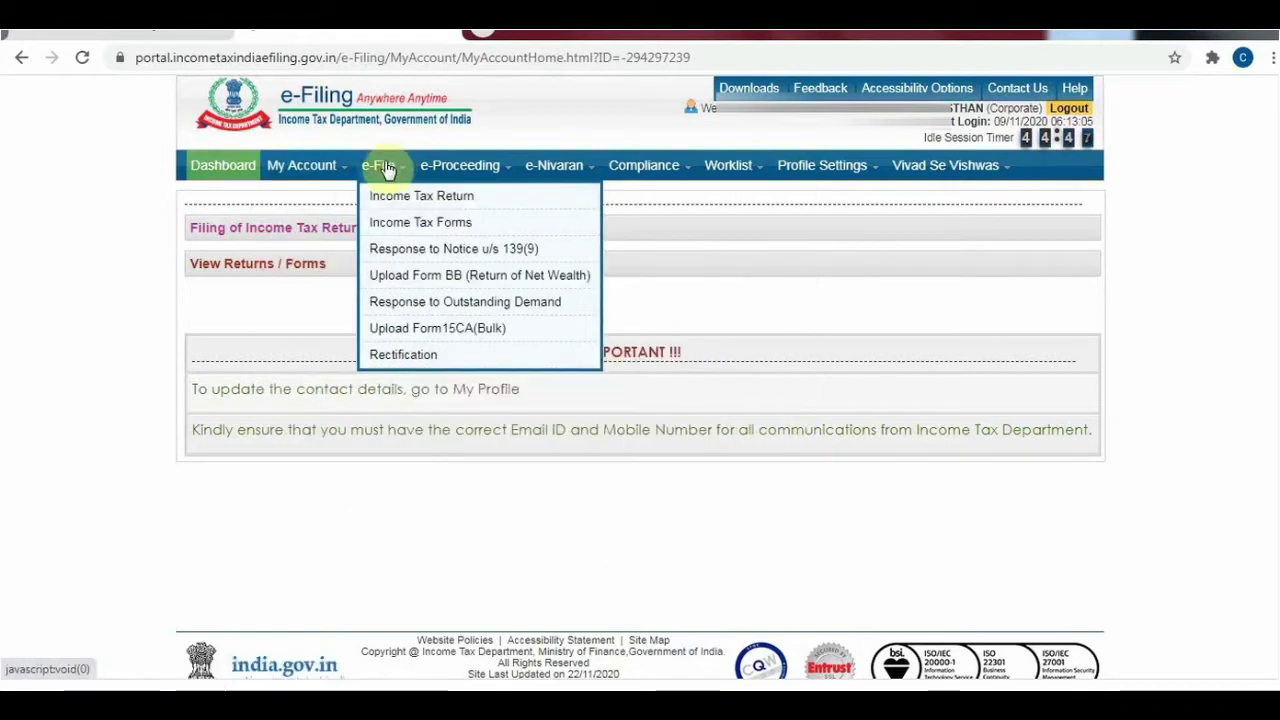
click(411, 226)
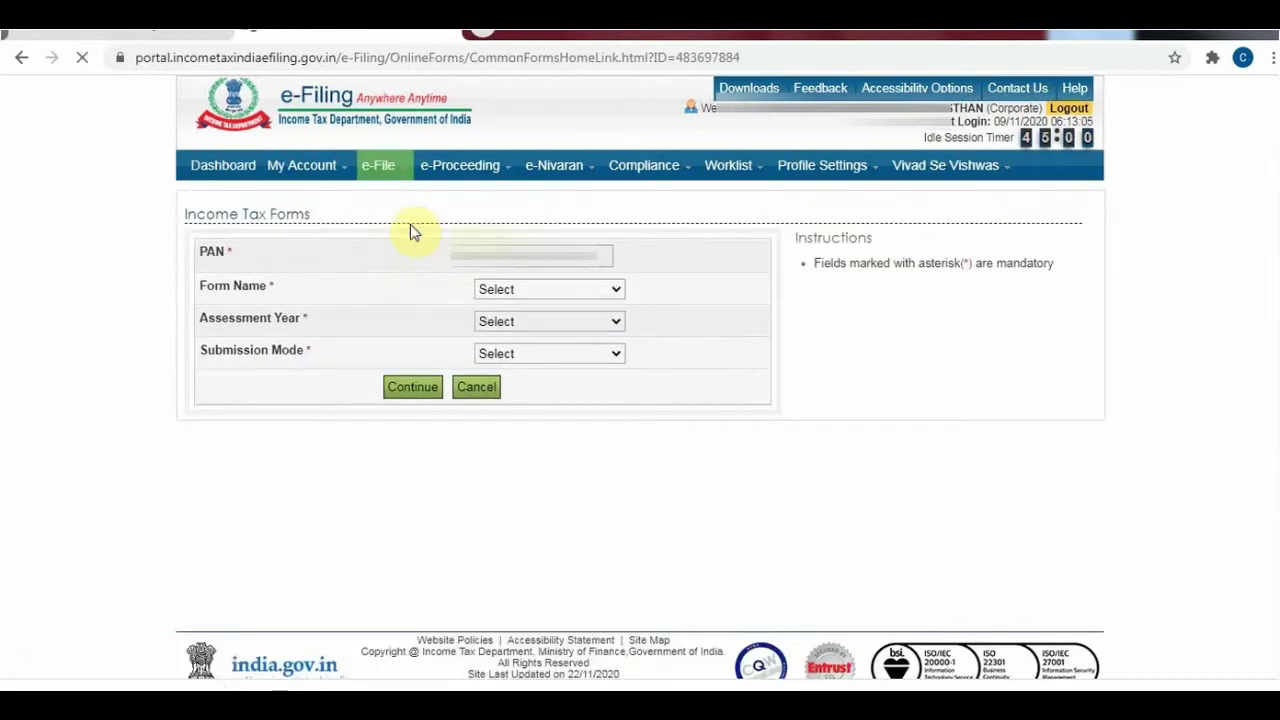
click(616, 290)
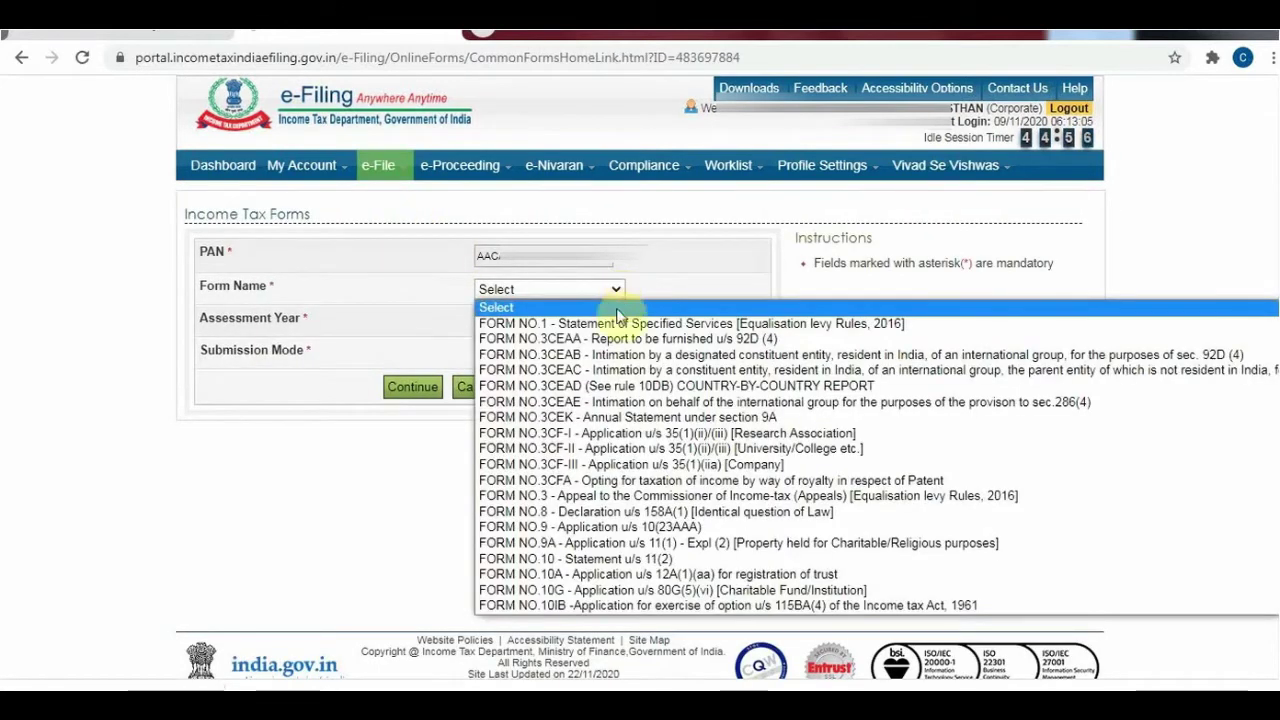
click(615, 578)
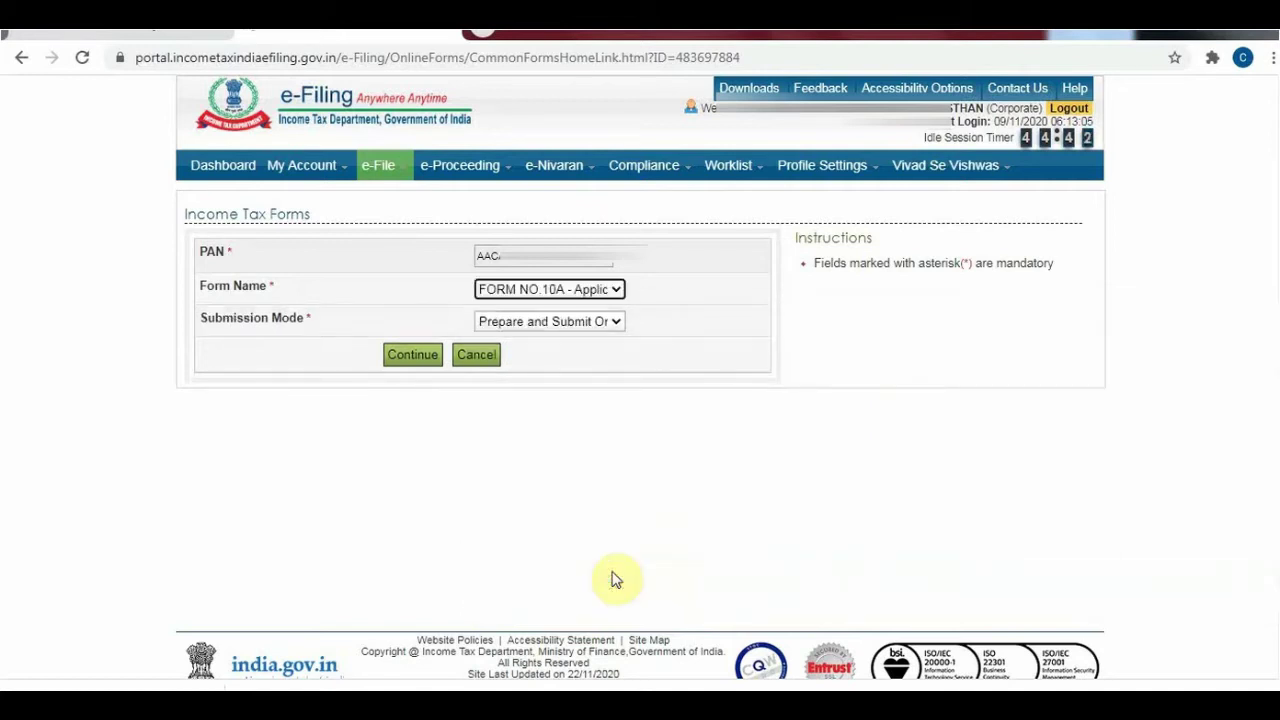
click(615, 322)
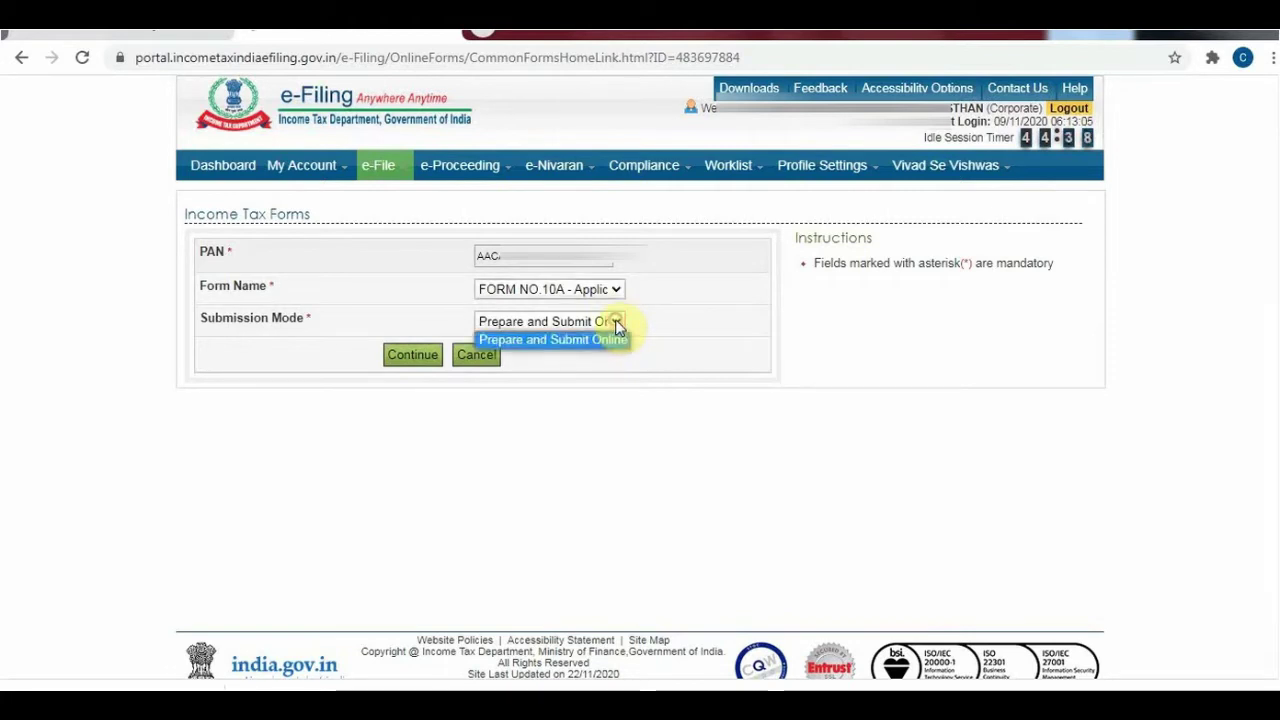
click(616, 324)
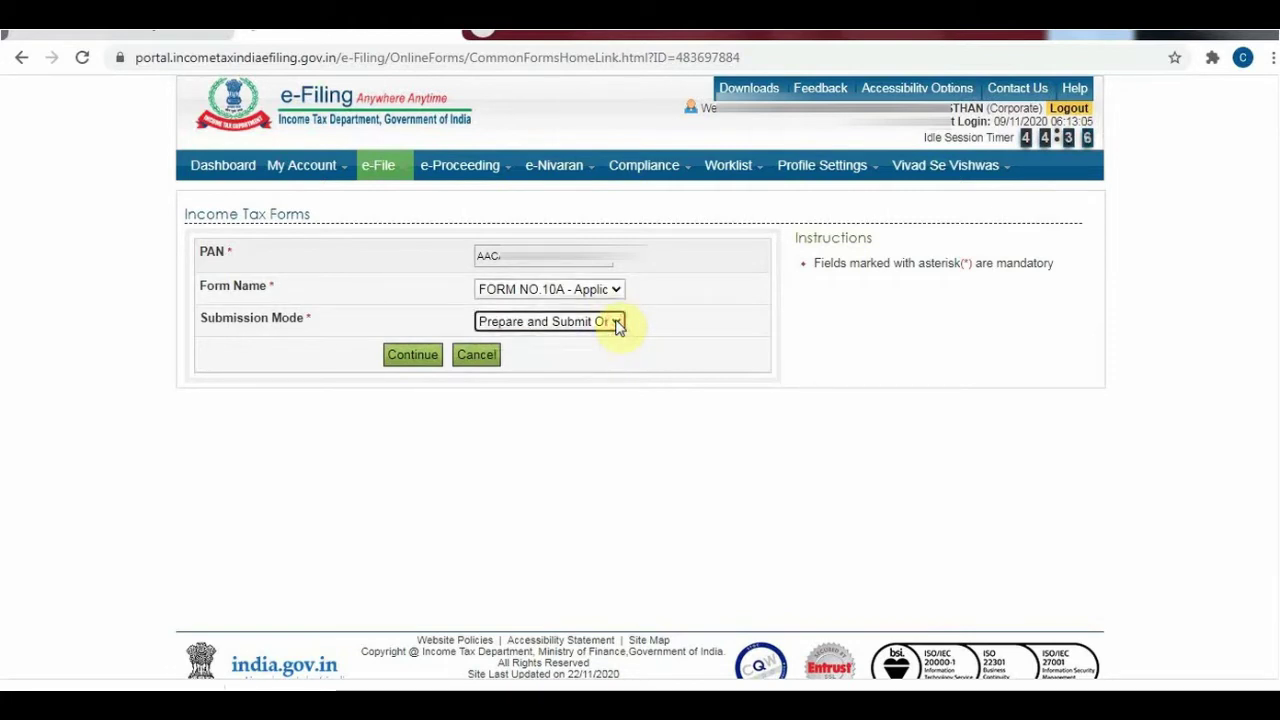
click(408, 358)
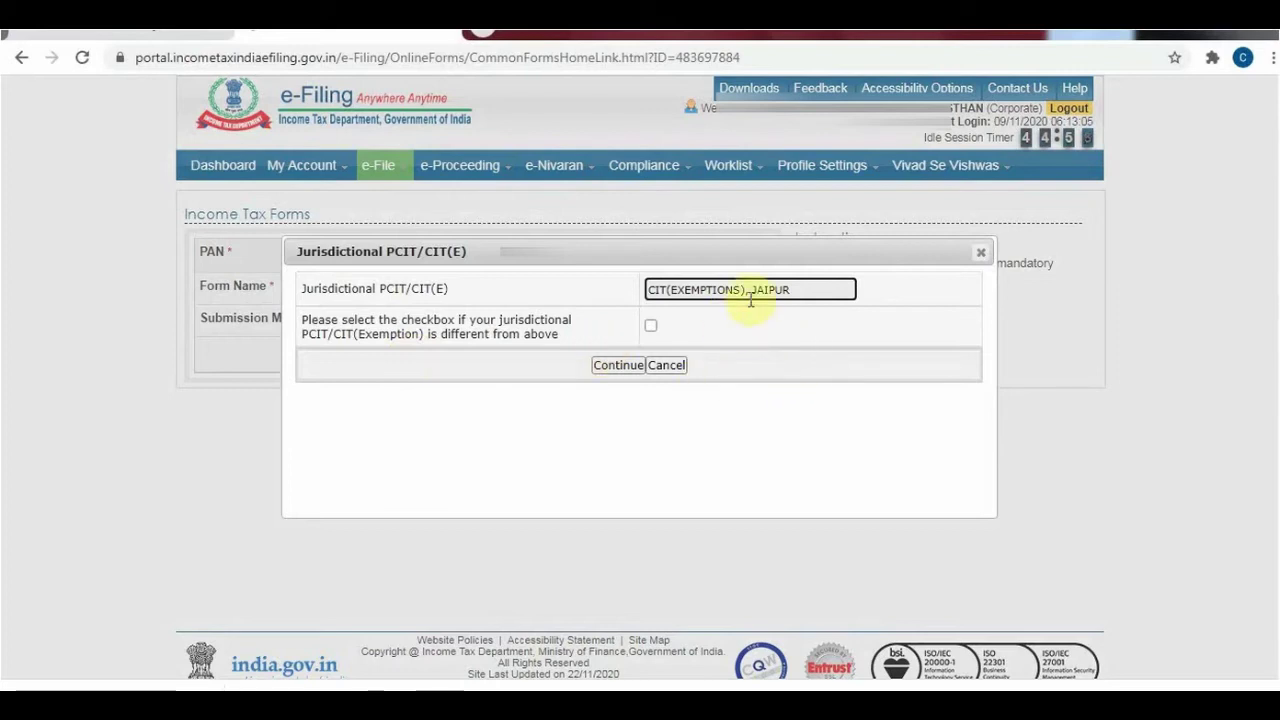
click(651, 329)
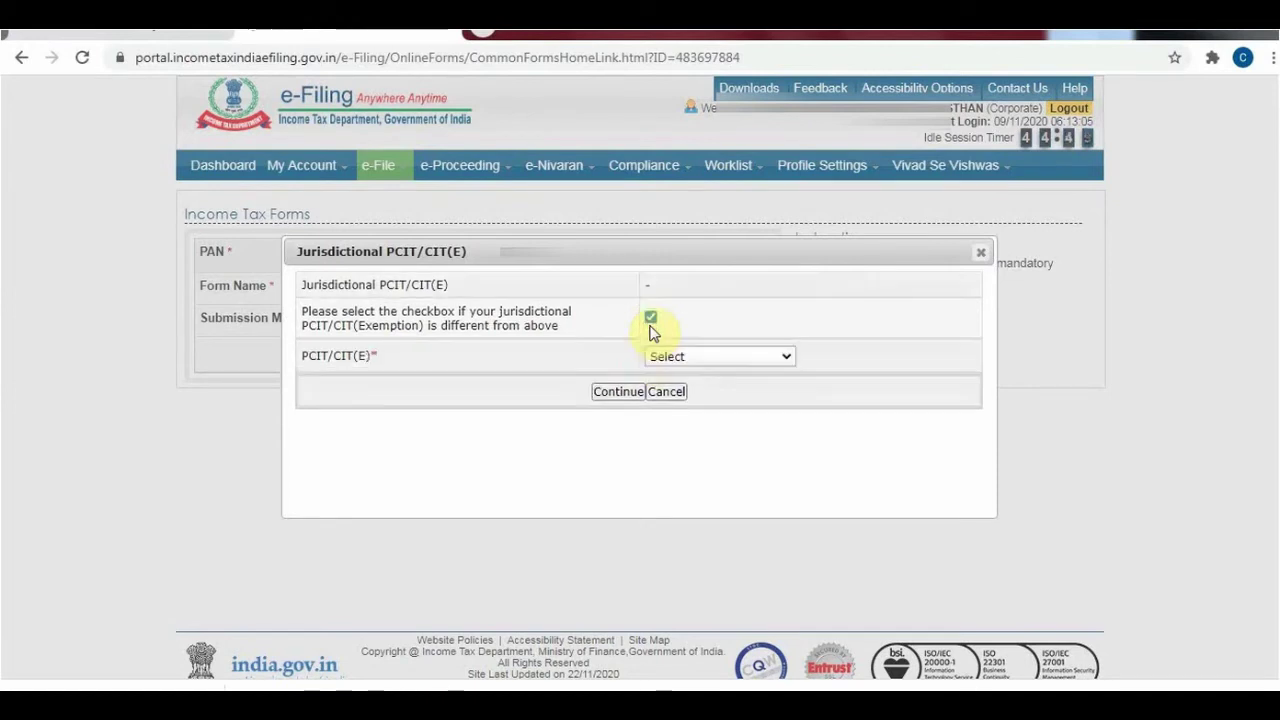
click(700, 357)
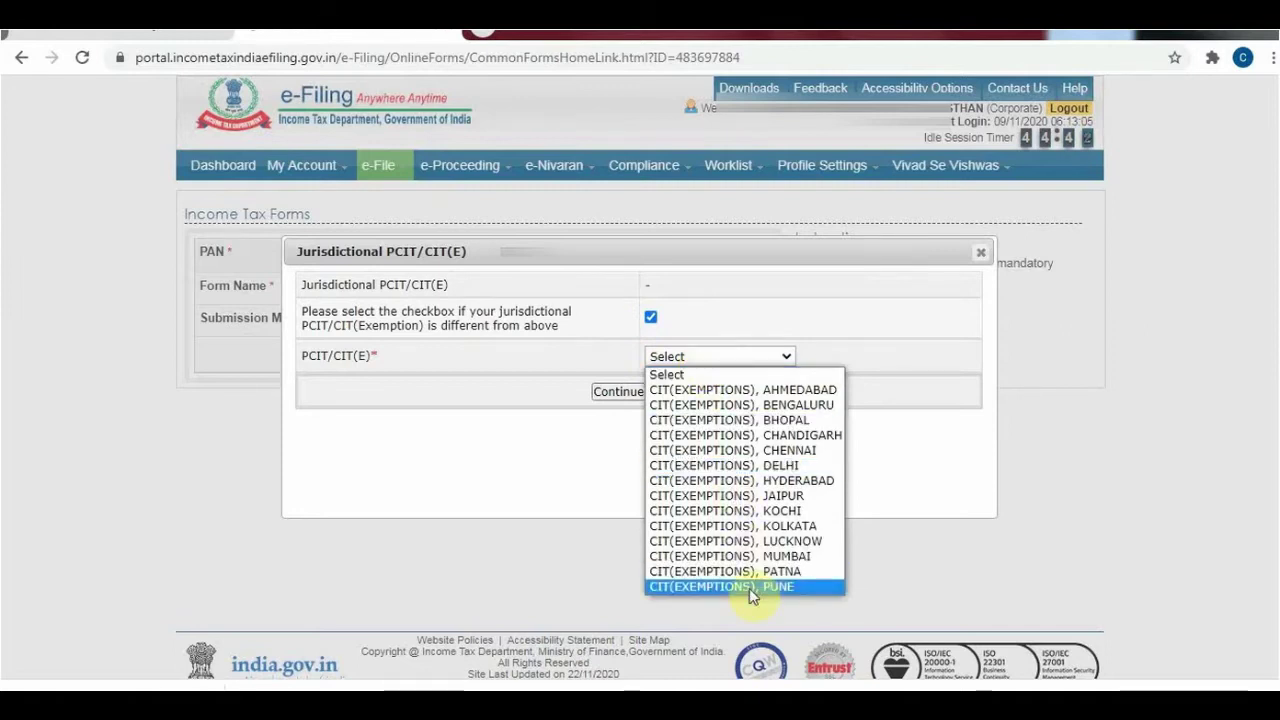
click(651, 319)
click(651, 319)
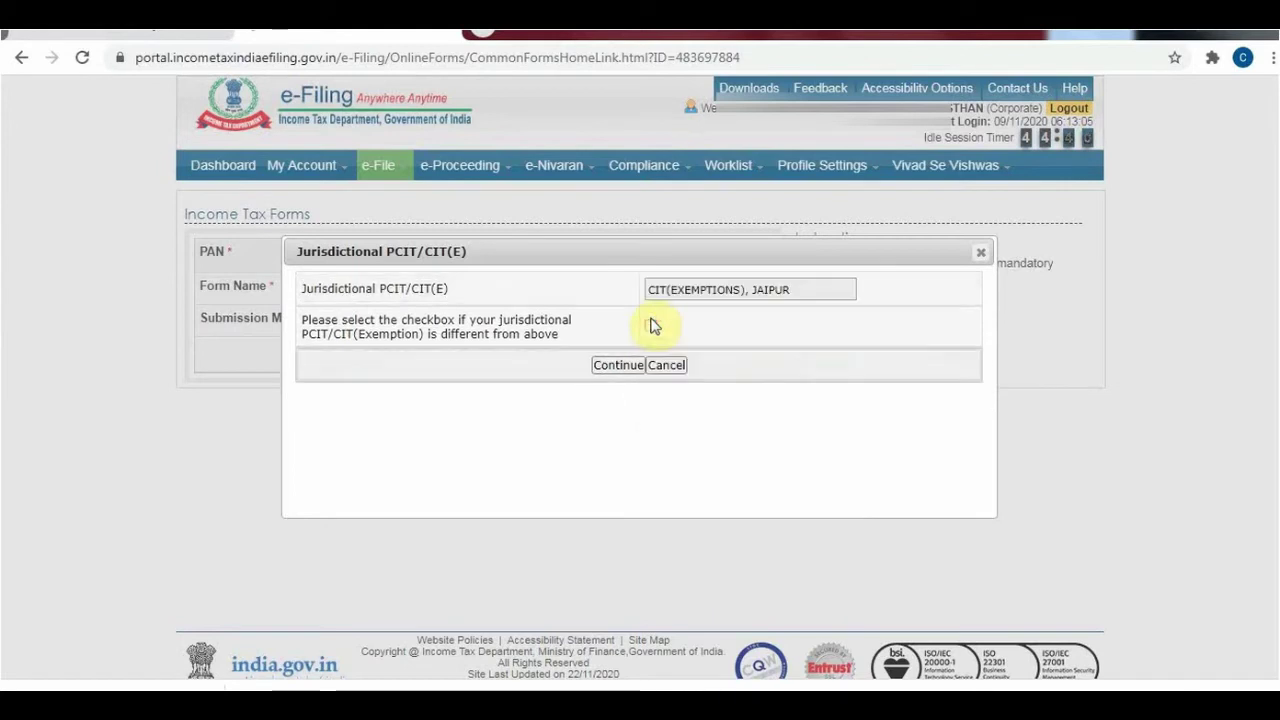
- Accept CIT(EXEMPTIONS), JAIPUR as the jurisdiction and go past the general instructions to the Form 10A section
click(628, 368)
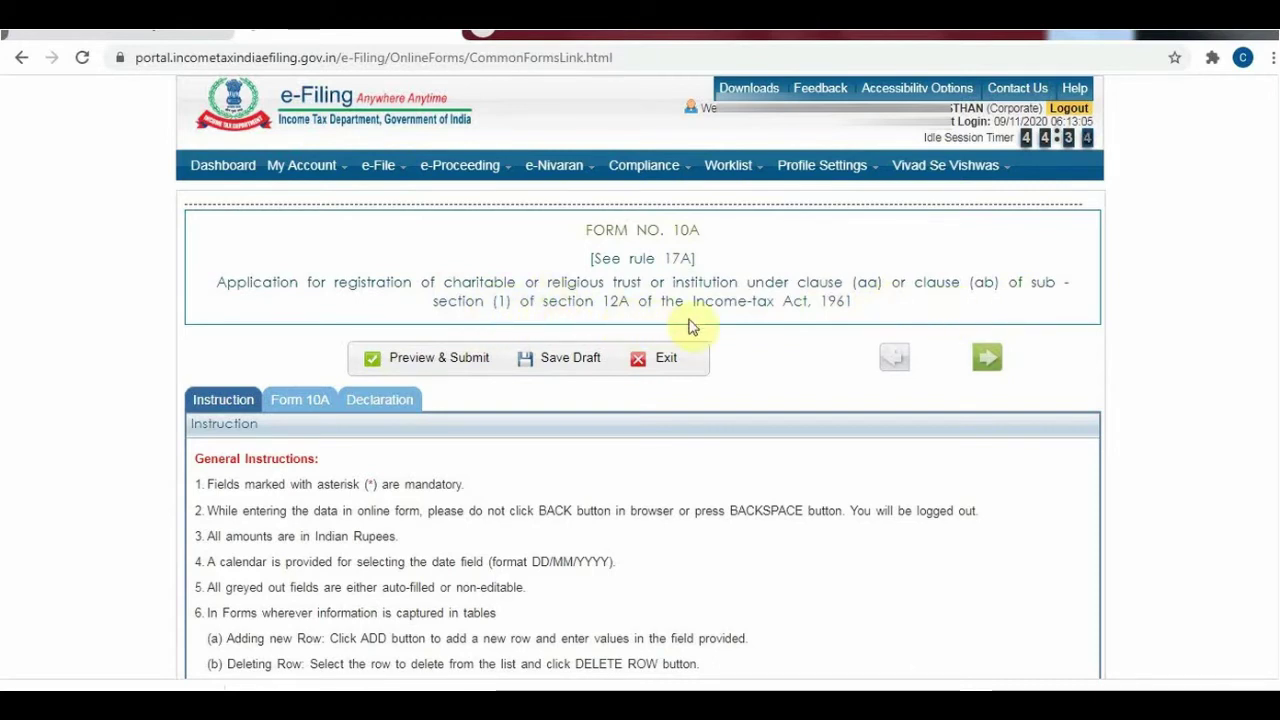
click(790, 367)
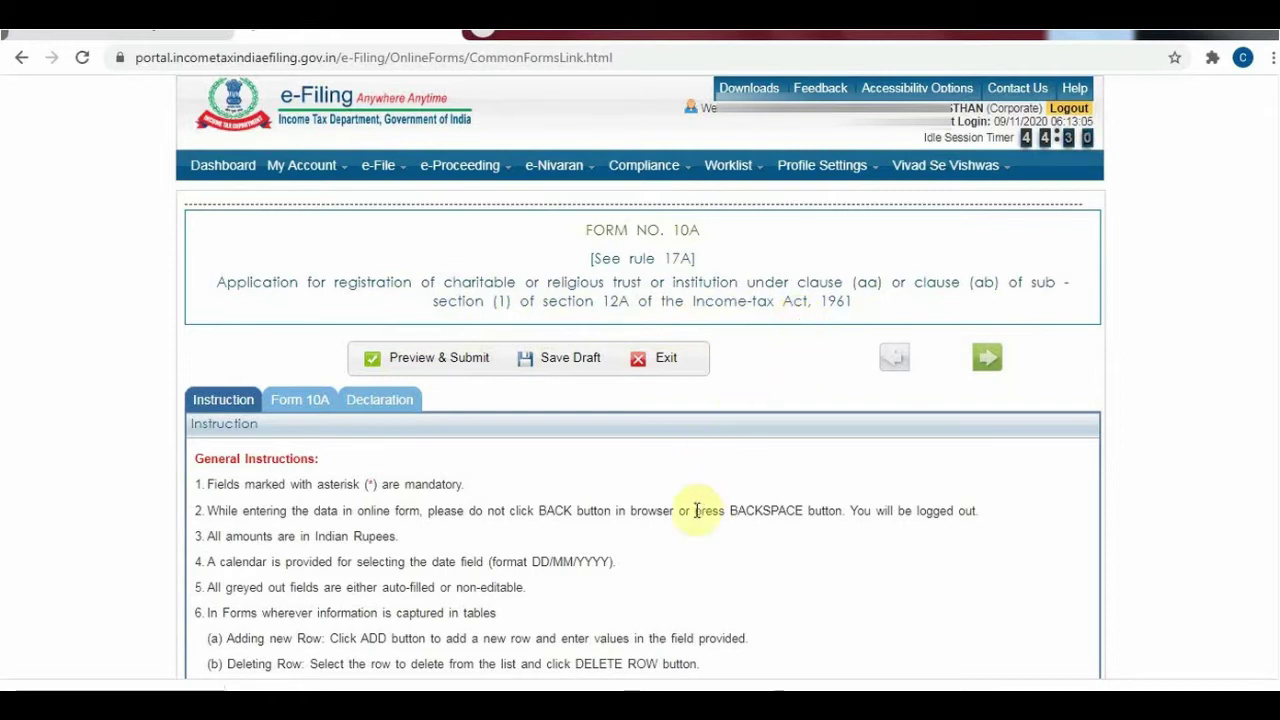
scroll(697, 510, down, 3)
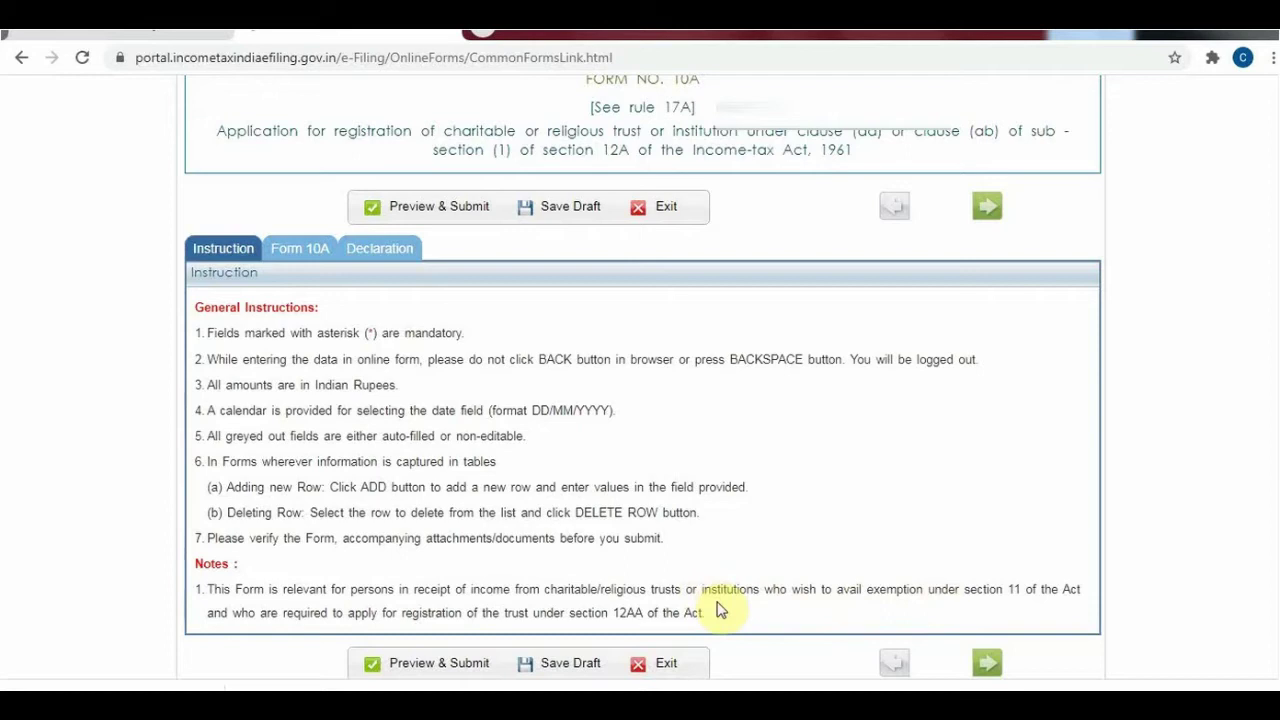
click(311, 251)
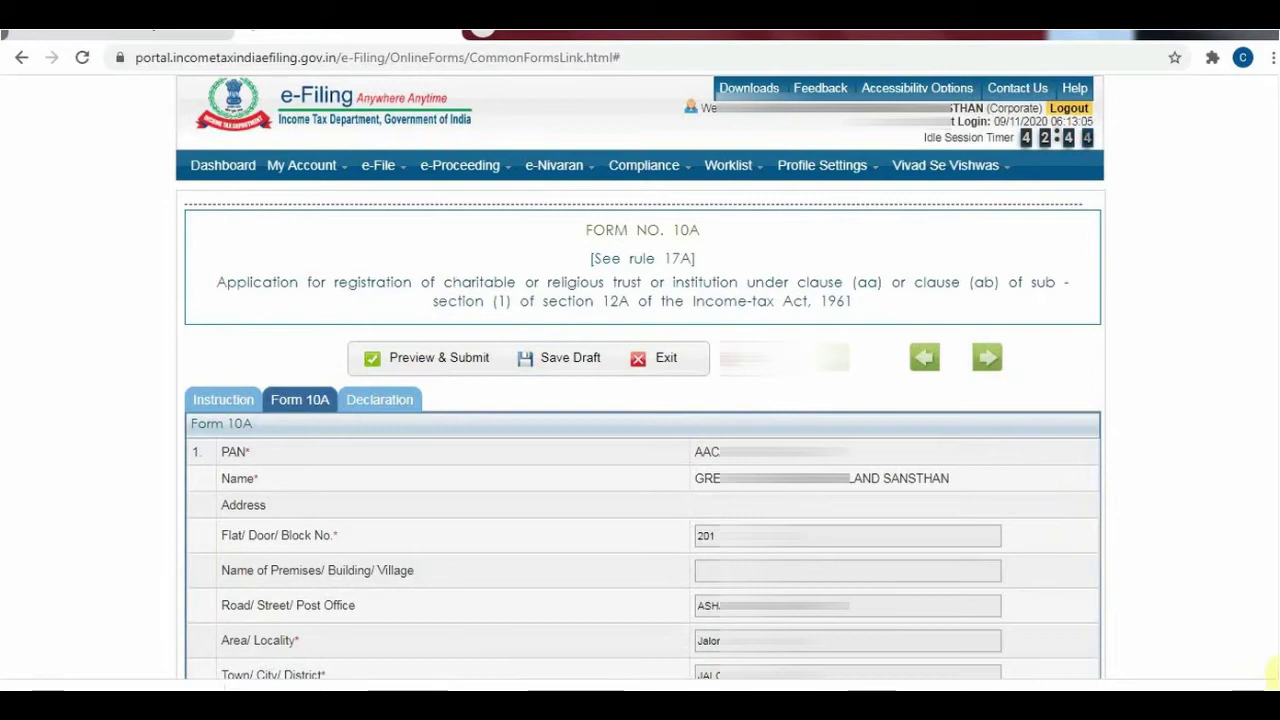
- Review the prefilled PAN, name, address, mobile number and e-mail fields in section 1 of Form 10A
scroll(1272, 671, down, 1)
scroll(1272, 671, down, 1)
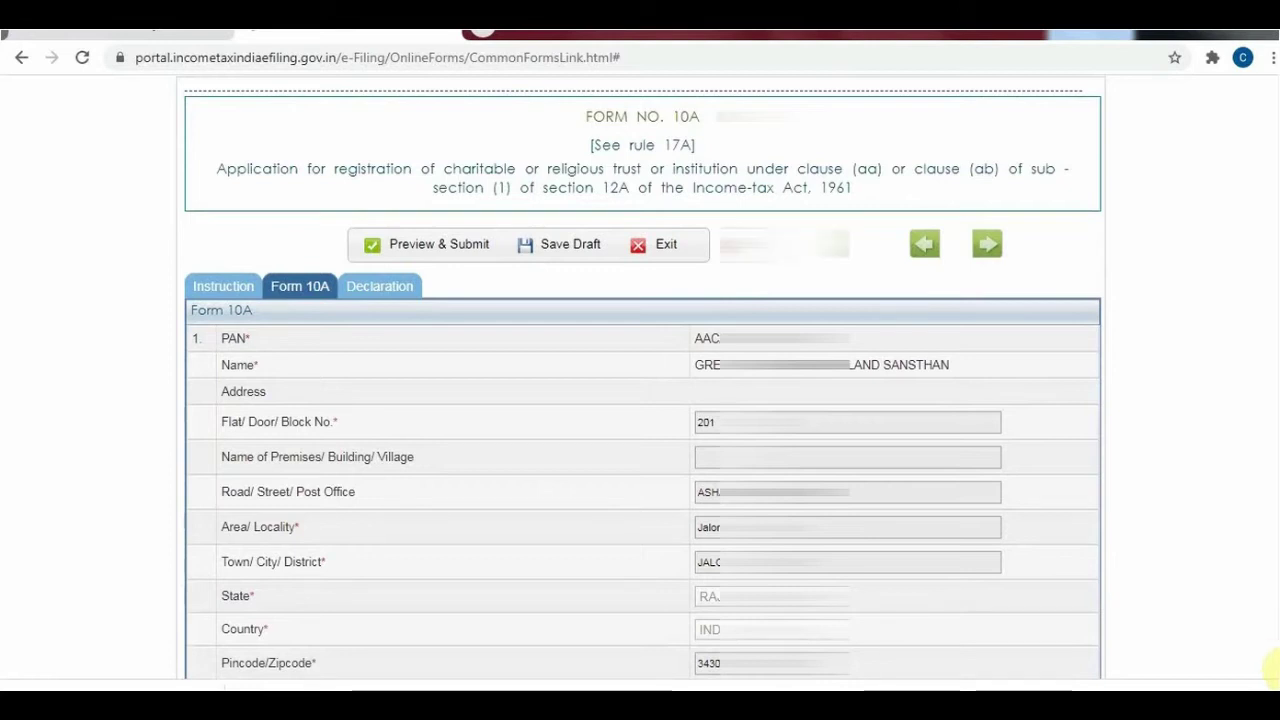
scroll(1272, 670, down, 1)
scroll(1272, 672, down, 1)
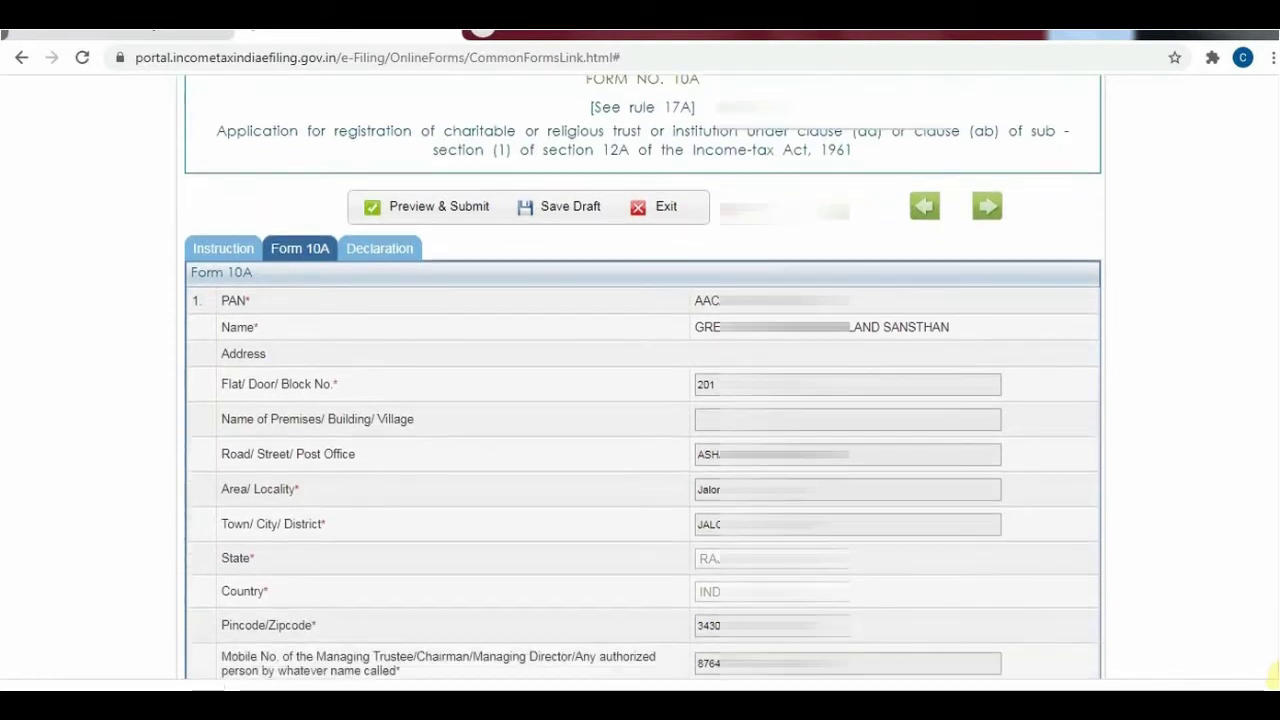
scroll(1272, 672, down, 1)
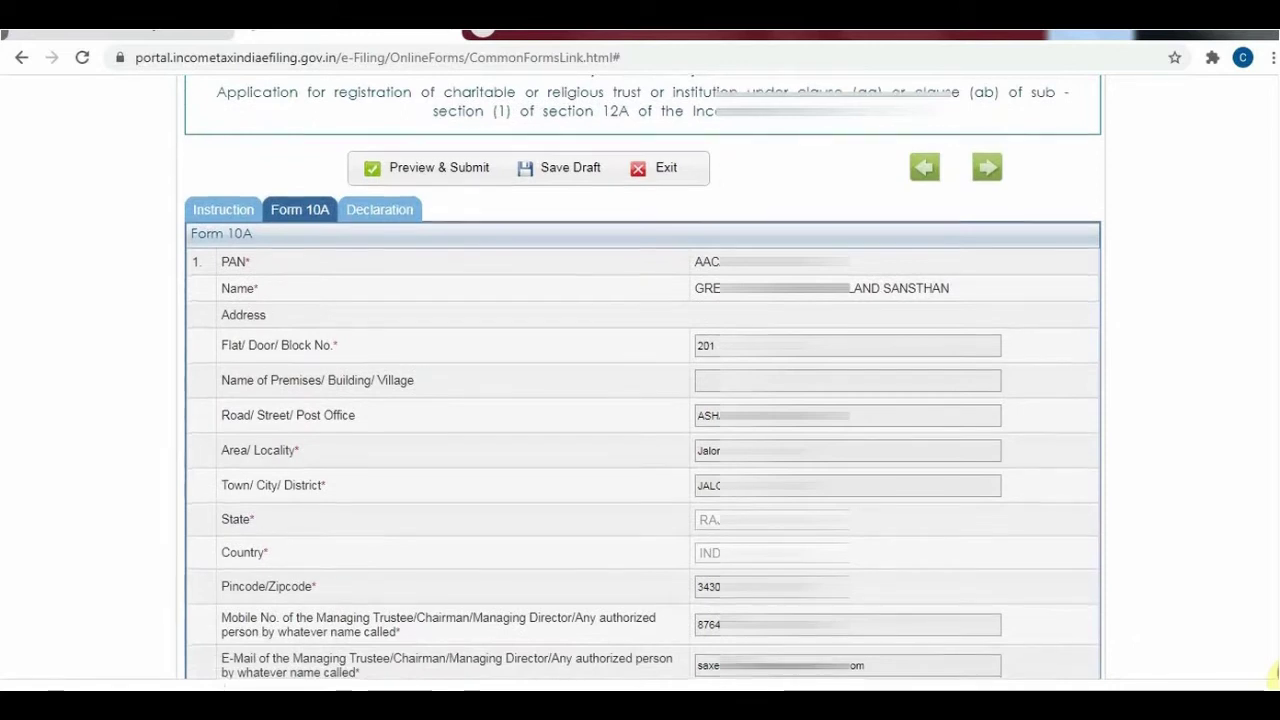
scroll(1272, 672, down, 2)
scroll(1272, 672, down, 2)
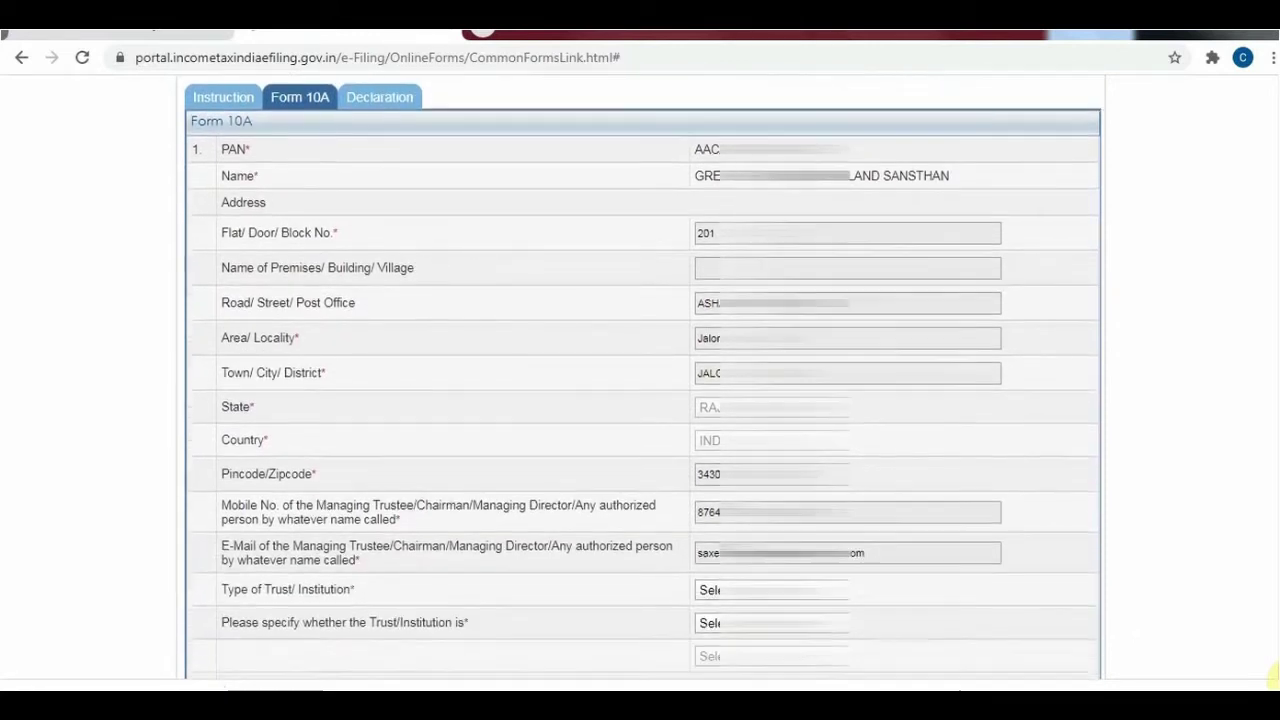
scroll(1272, 674, down, 3)
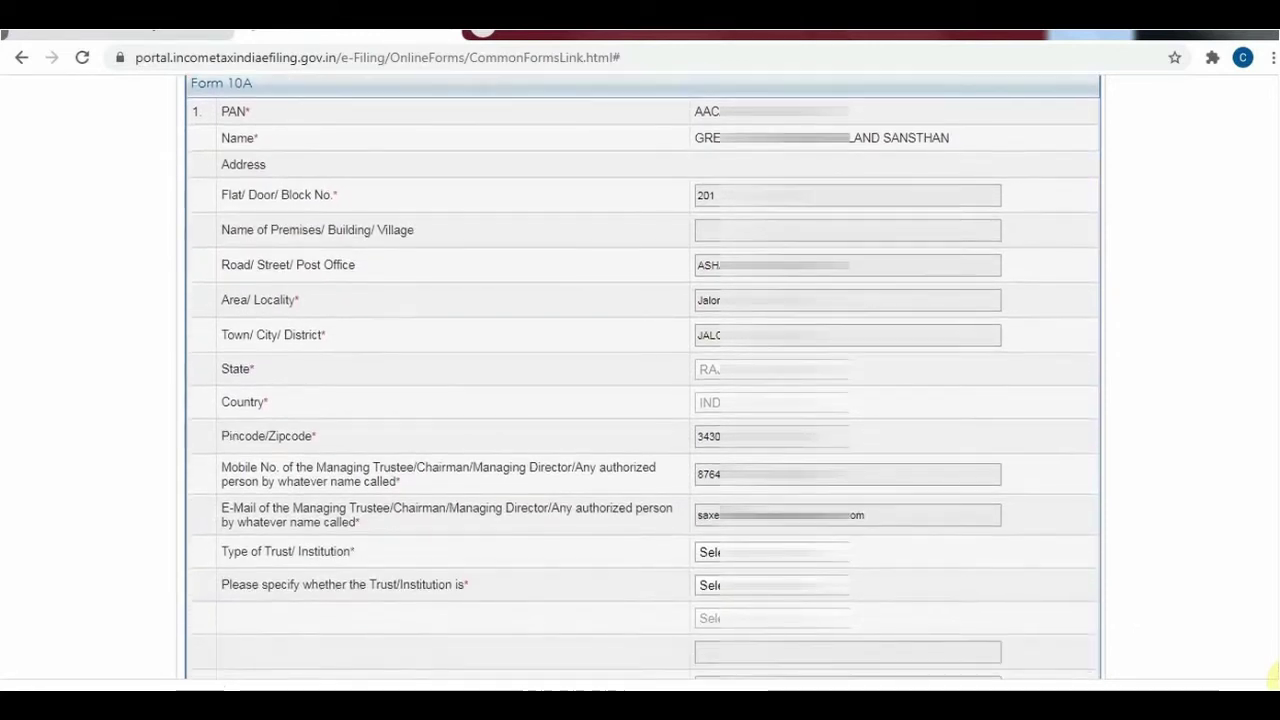
scroll(1272, 675, down, 5)
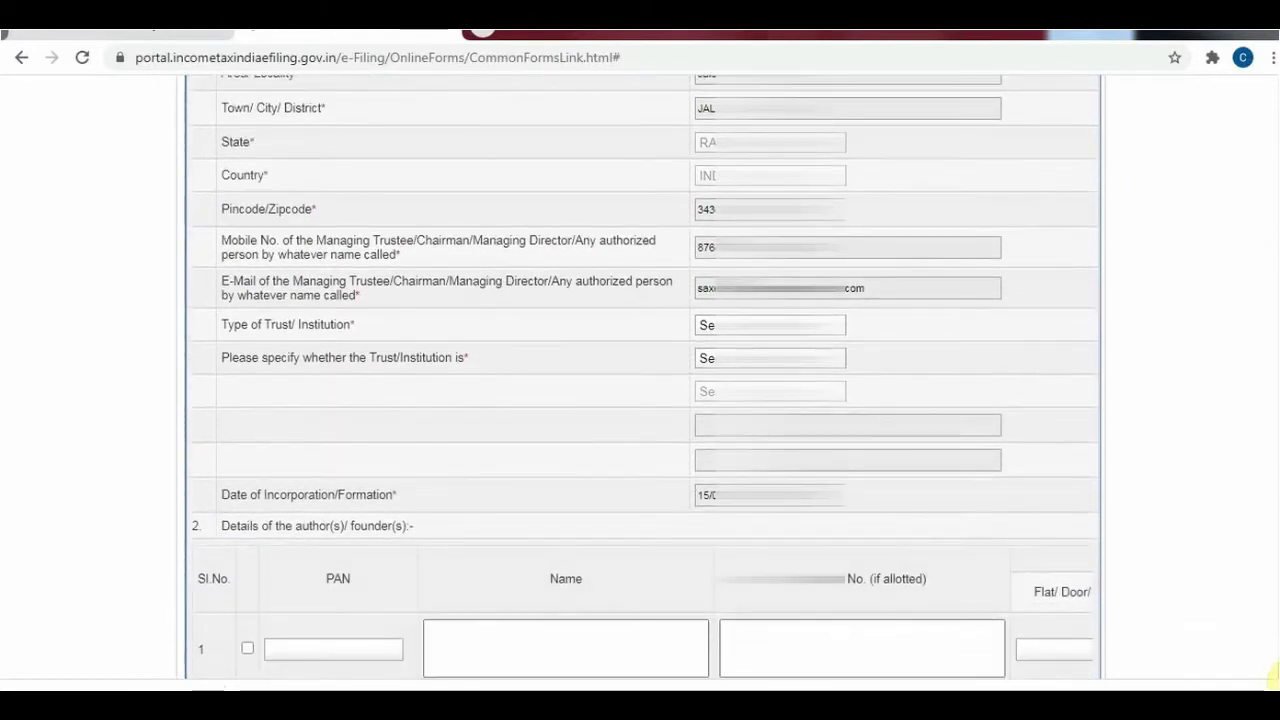
click(780, 247)
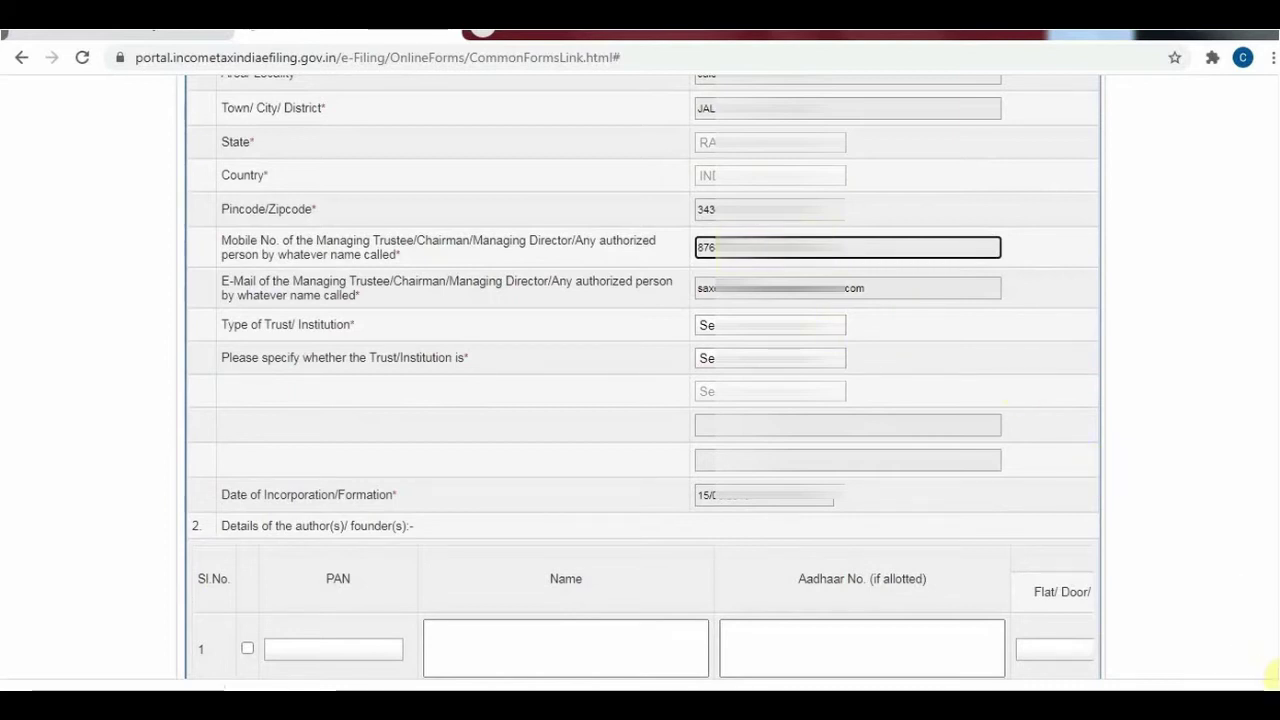
- Set the type of trust to Charitable and specify the institution as registered under the Societies Registration Act, 1860
scroll(1270, 672, down, 3)
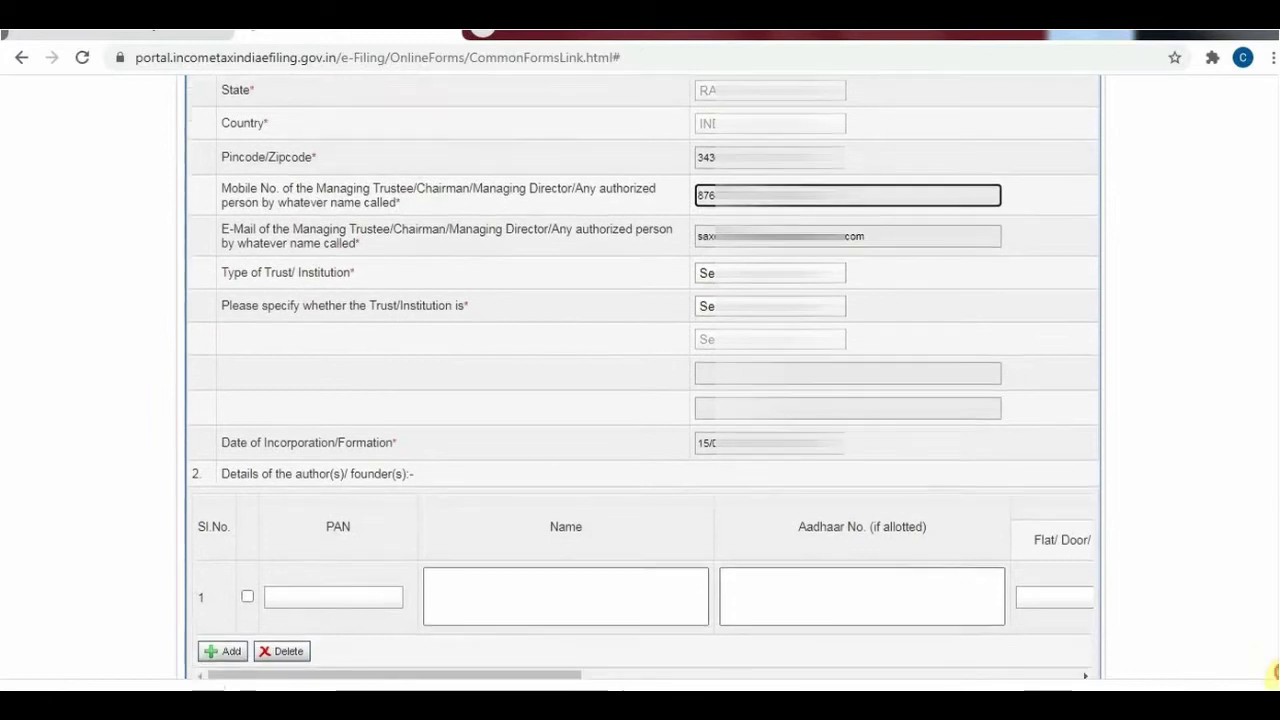
scroll(1275, 672, down, 1)
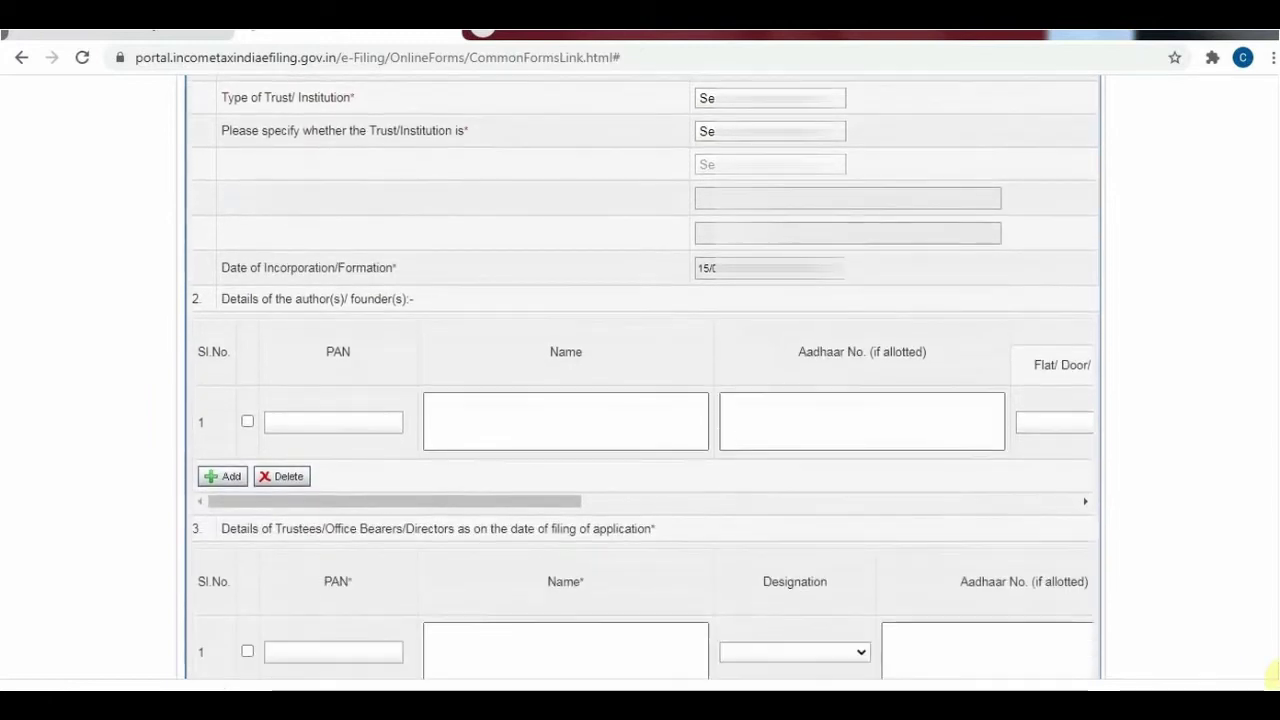
click(840, 98)
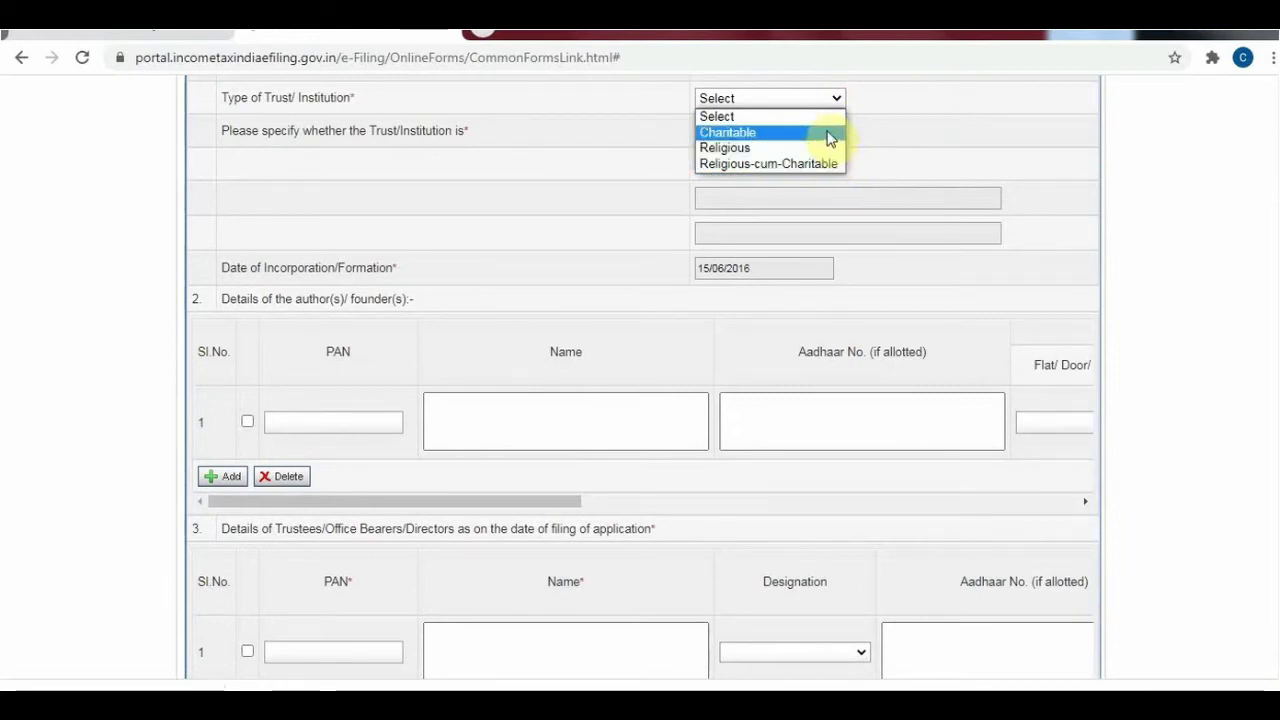
click(829, 133)
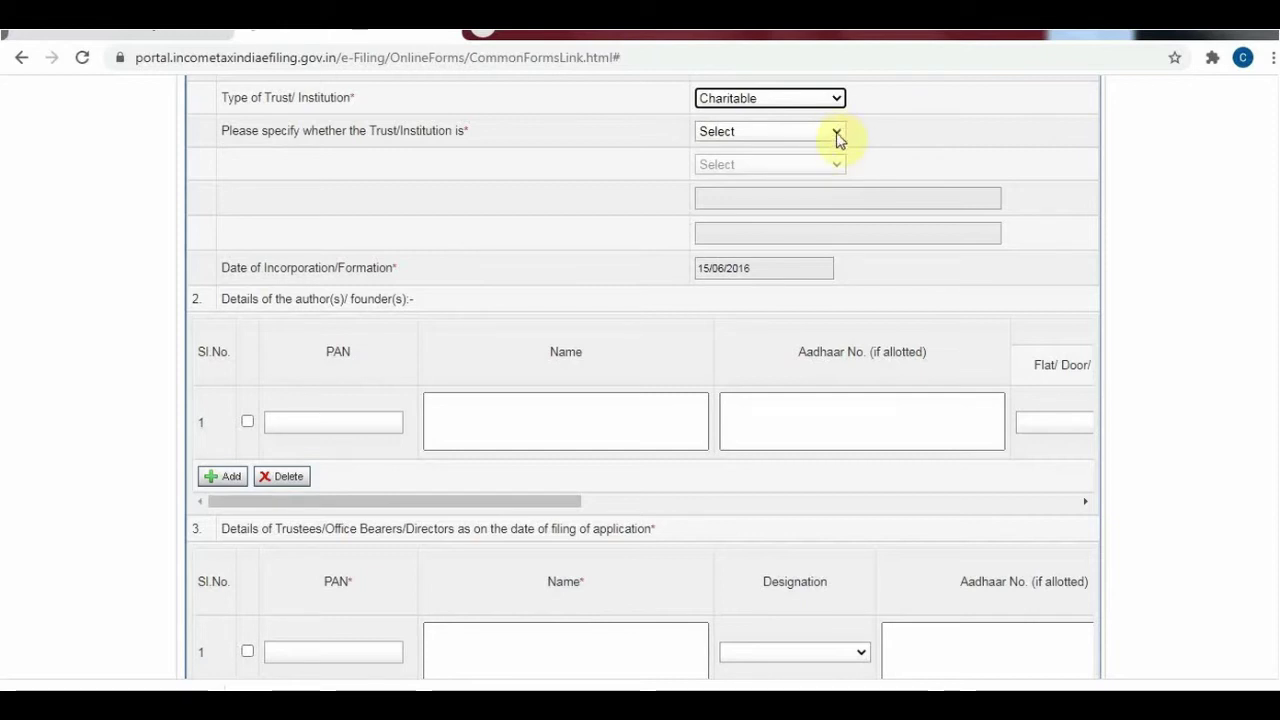
click(838, 135)
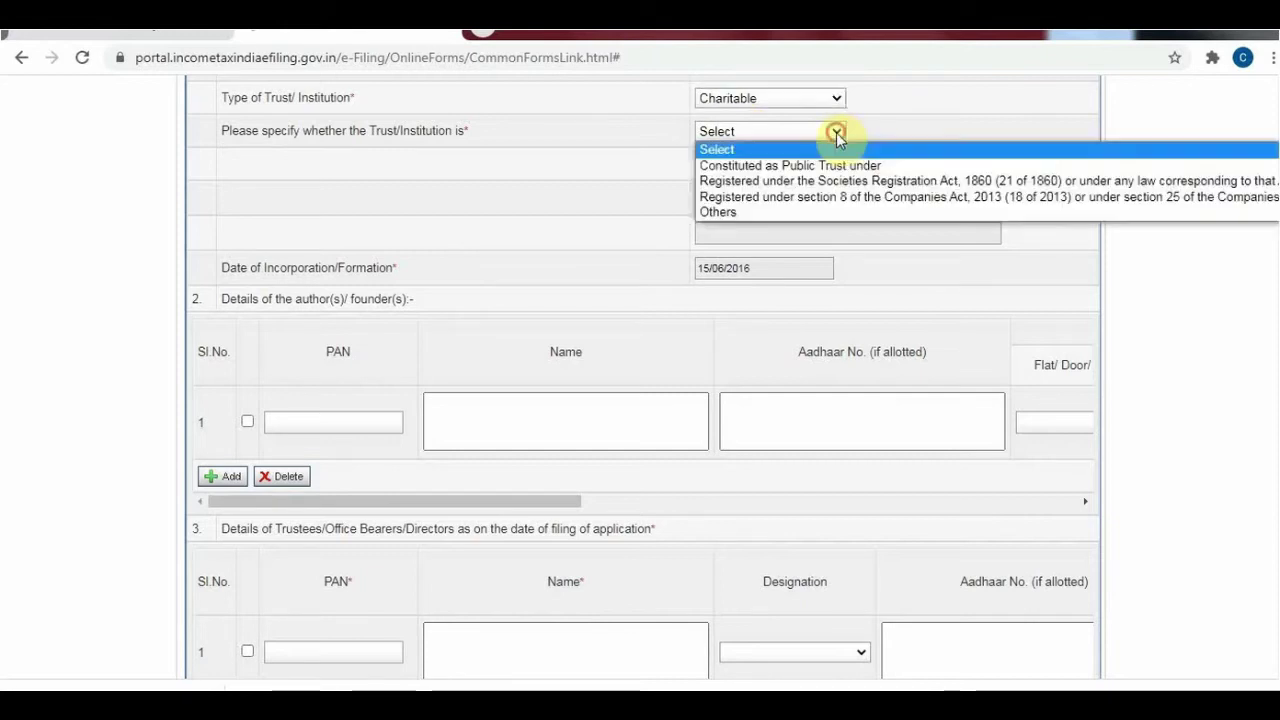
click(845, 190)
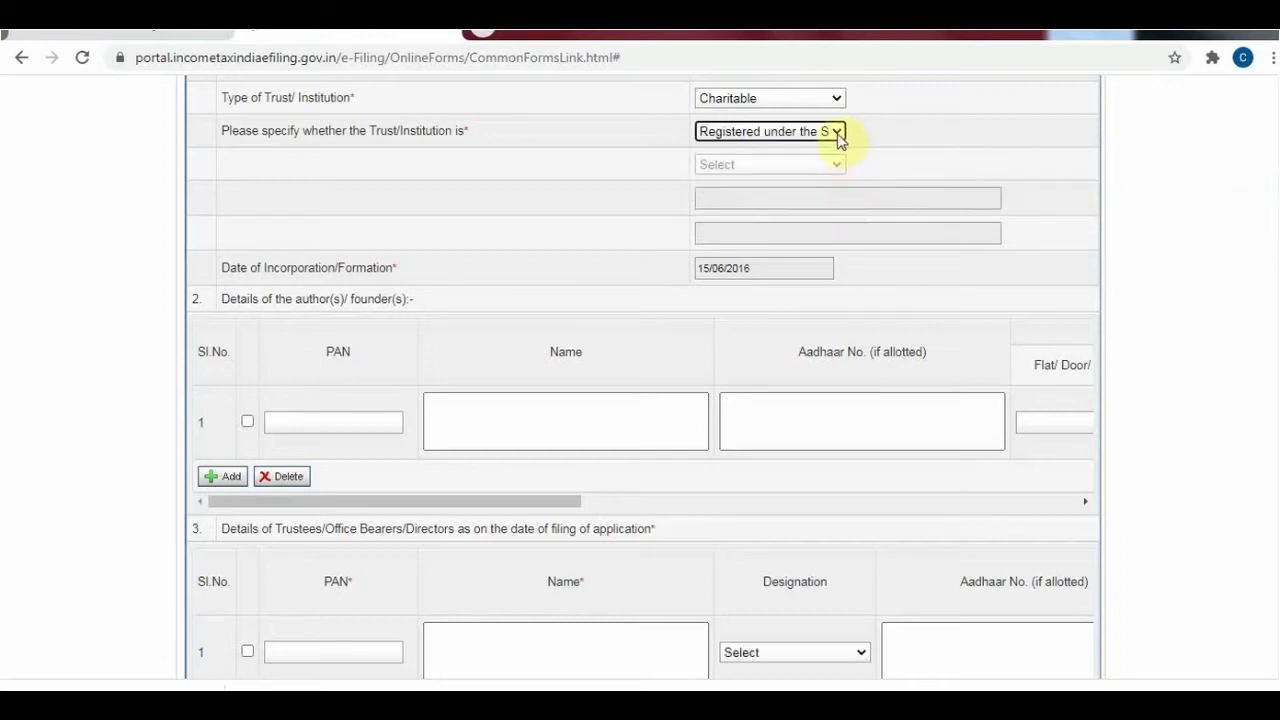
click(838, 133)
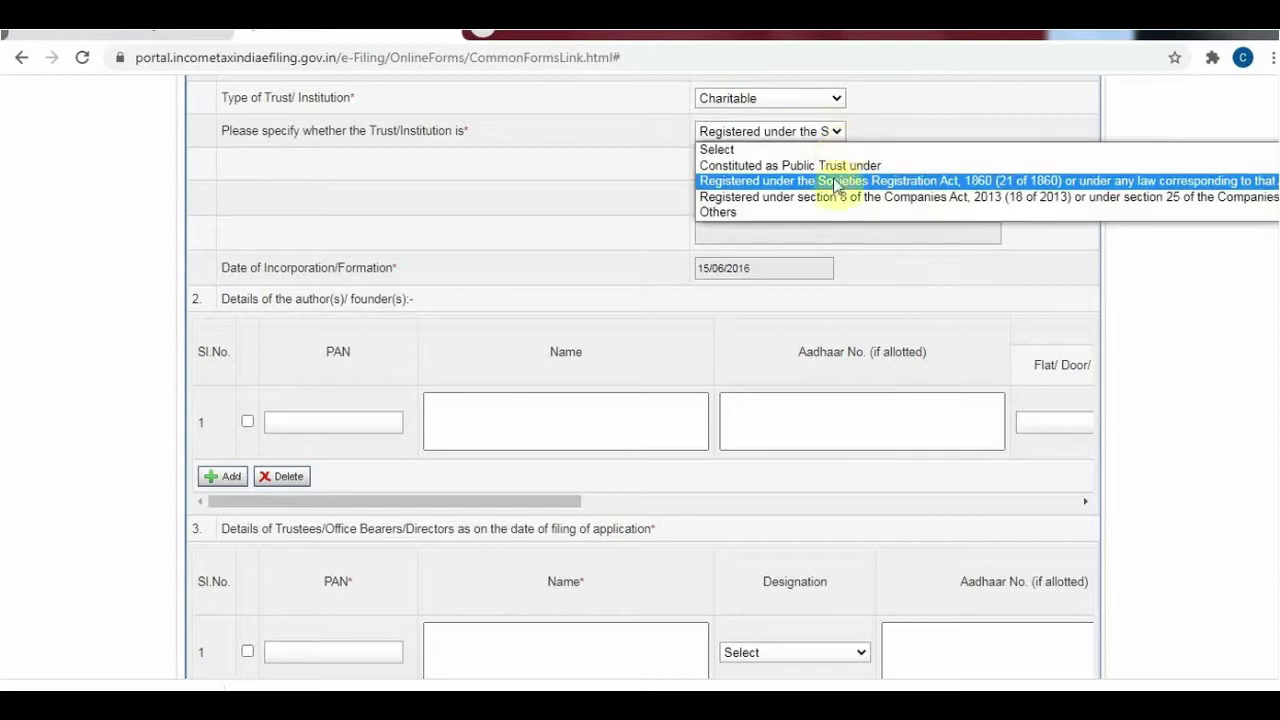
click(838, 211)
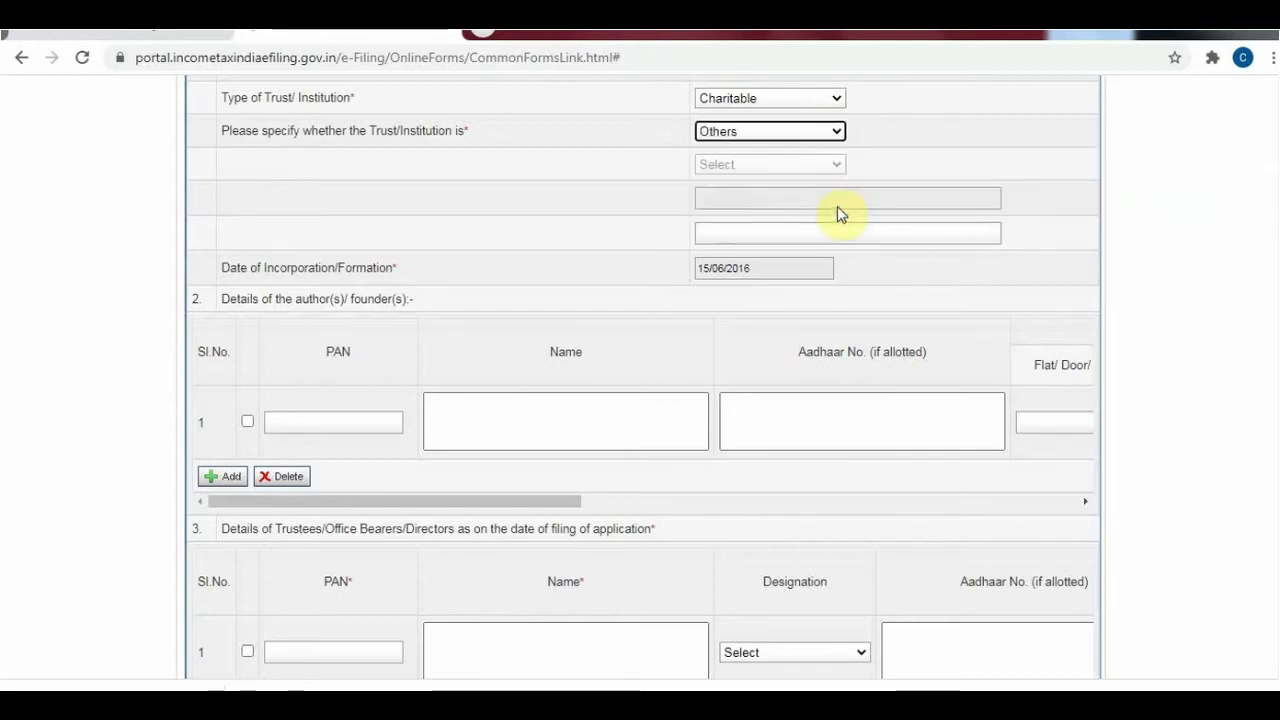
click(640, 178)
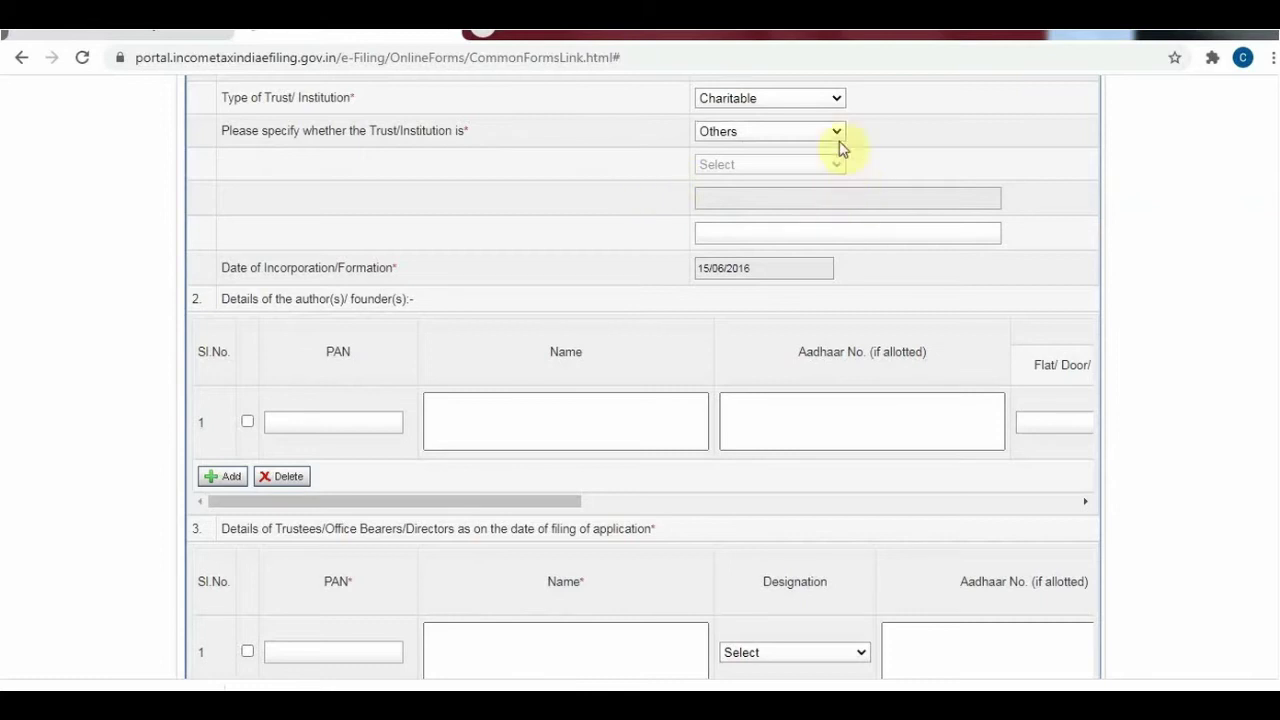
click(835, 237)
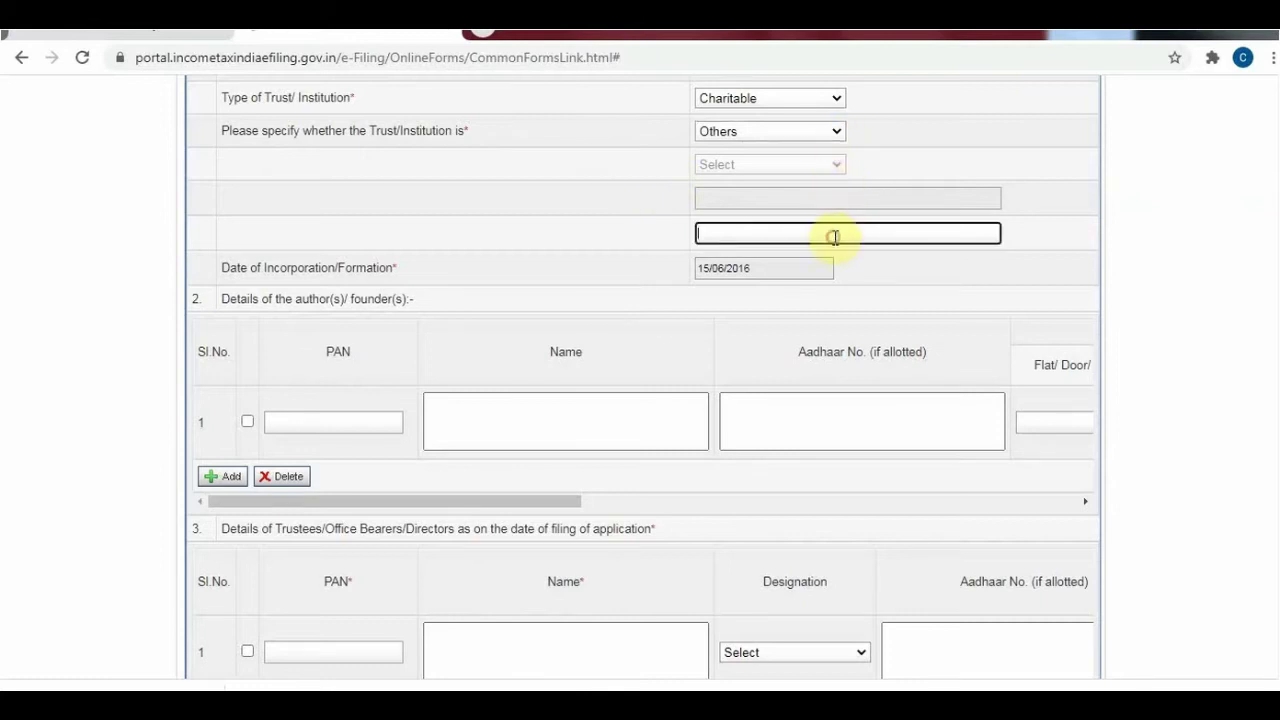
click(835, 133)
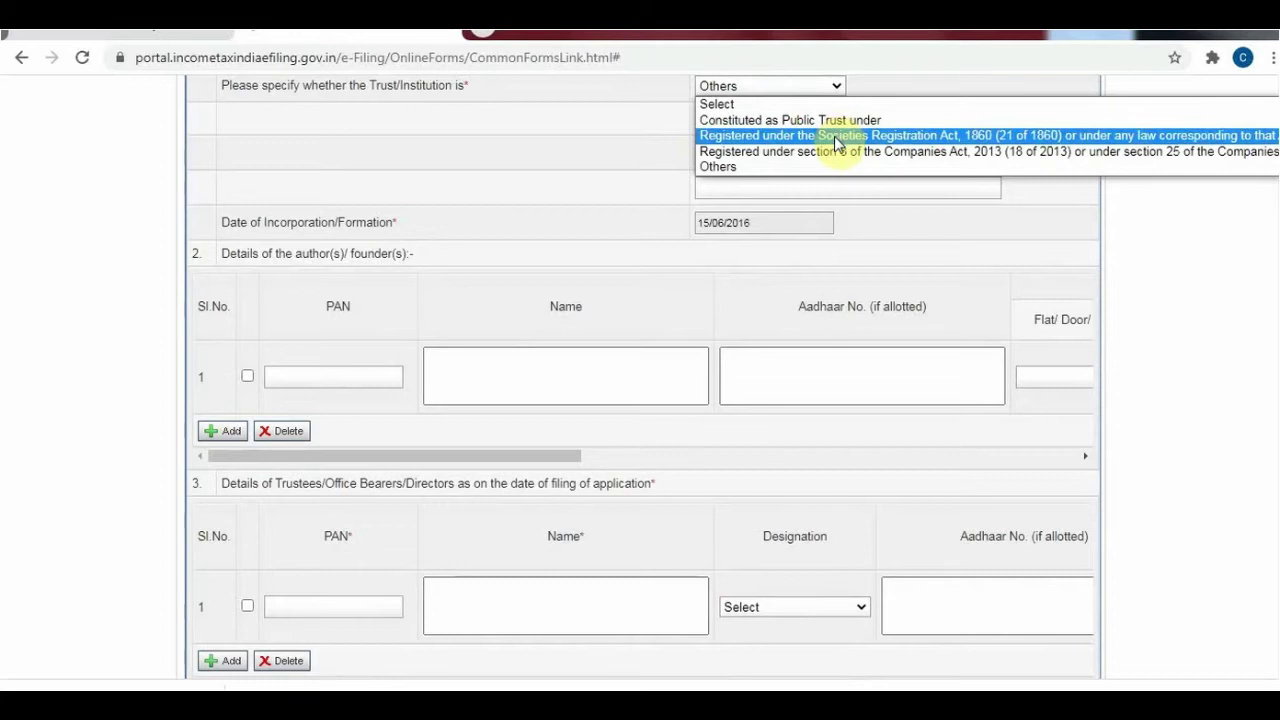
click(835, 140)
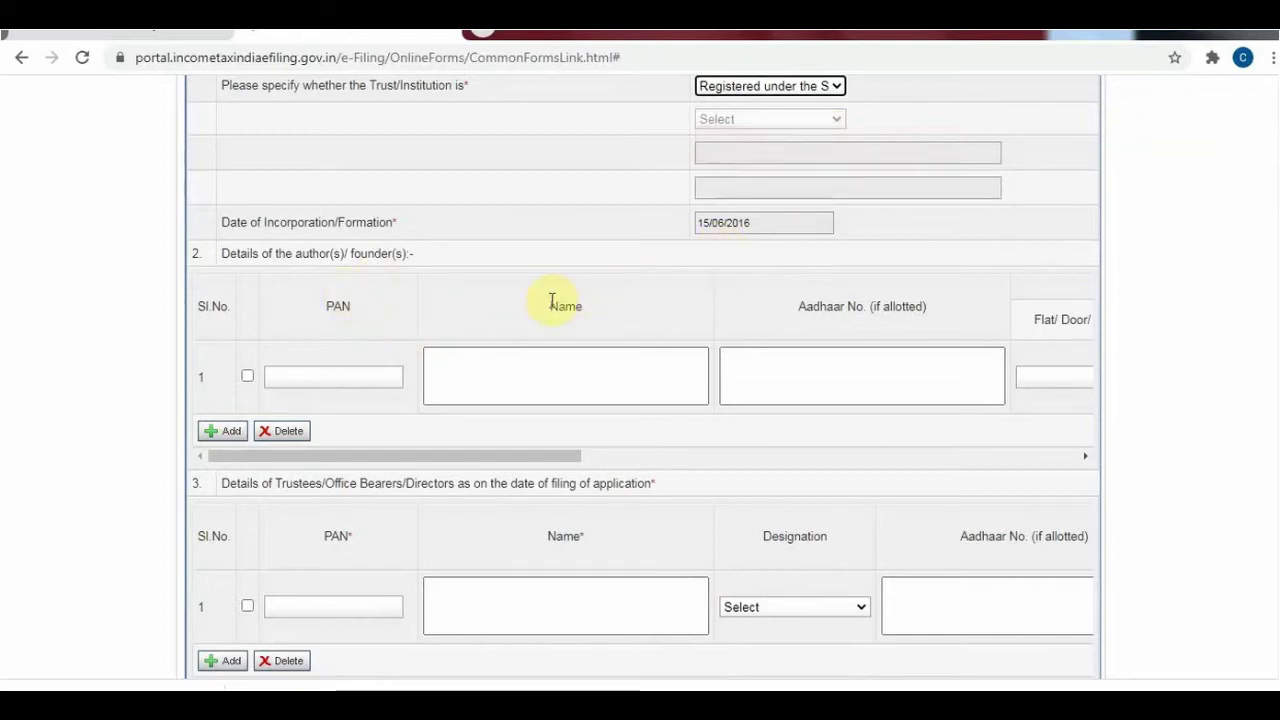
- Check the Date of Incorporation/Formation field against the other prefilled trust details in section 1
click(770, 220)
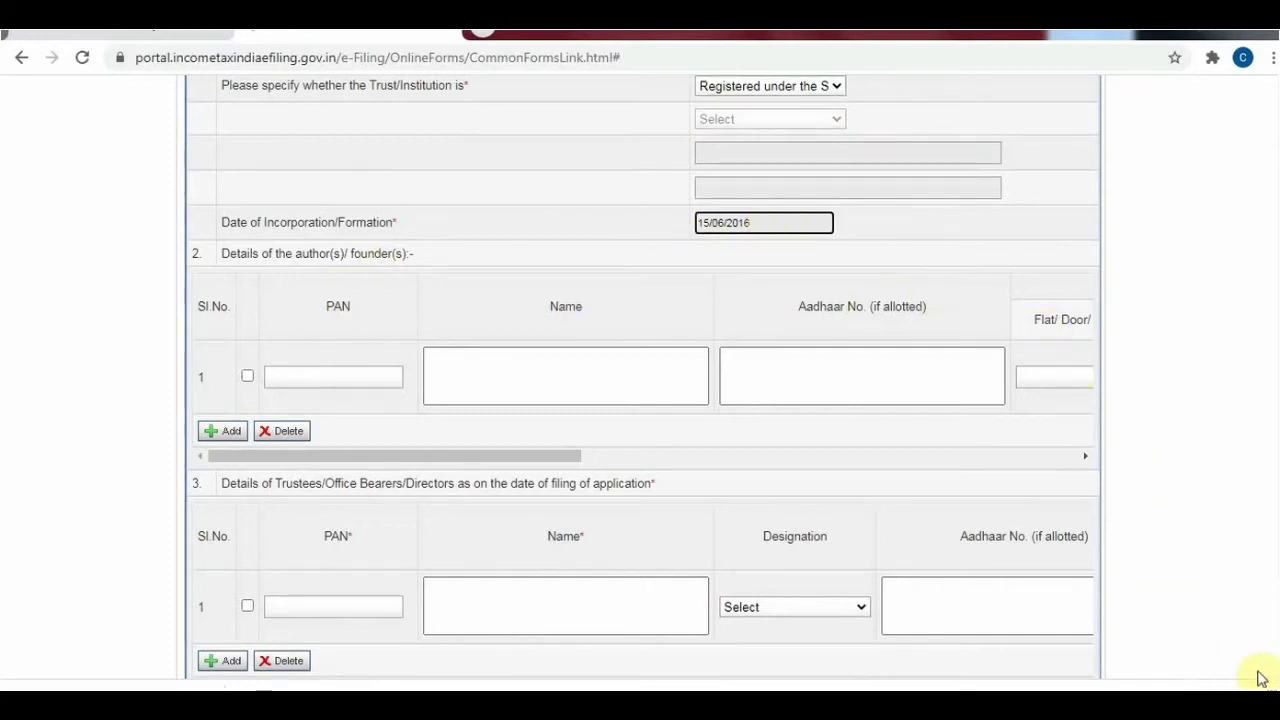
scroll(1272, 672, down, 3)
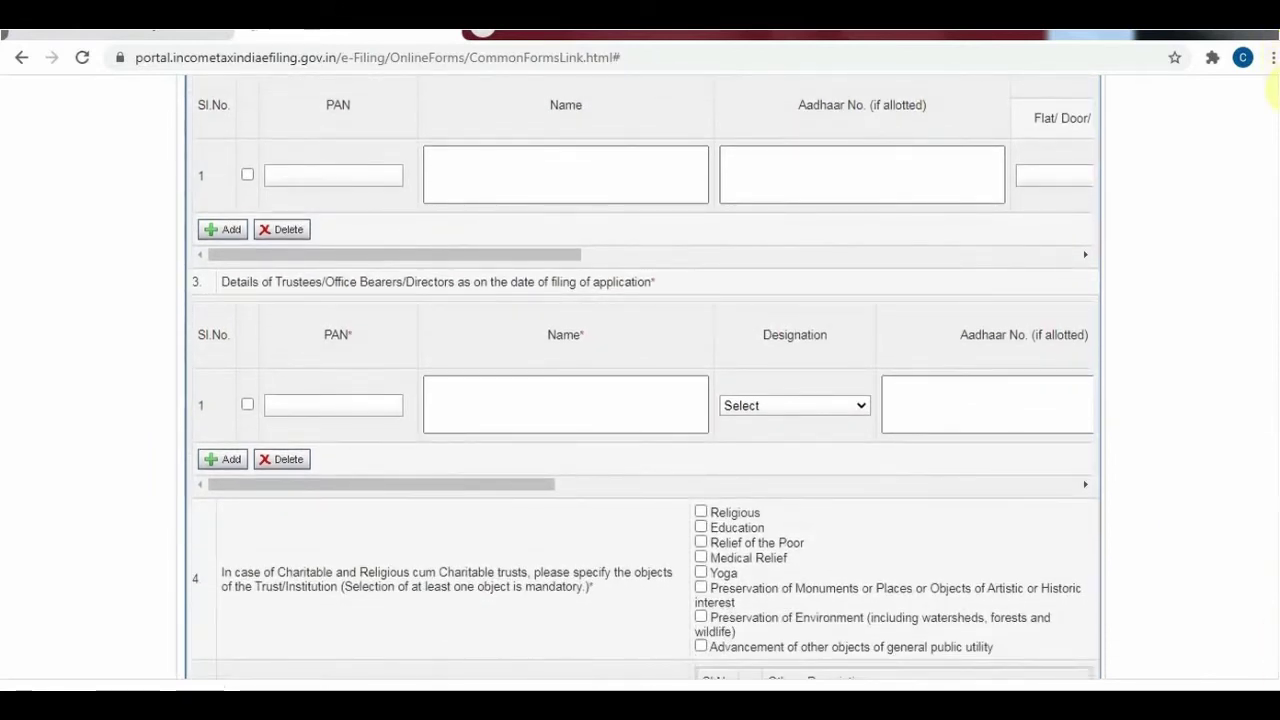
scroll(1274, 90, up, 3)
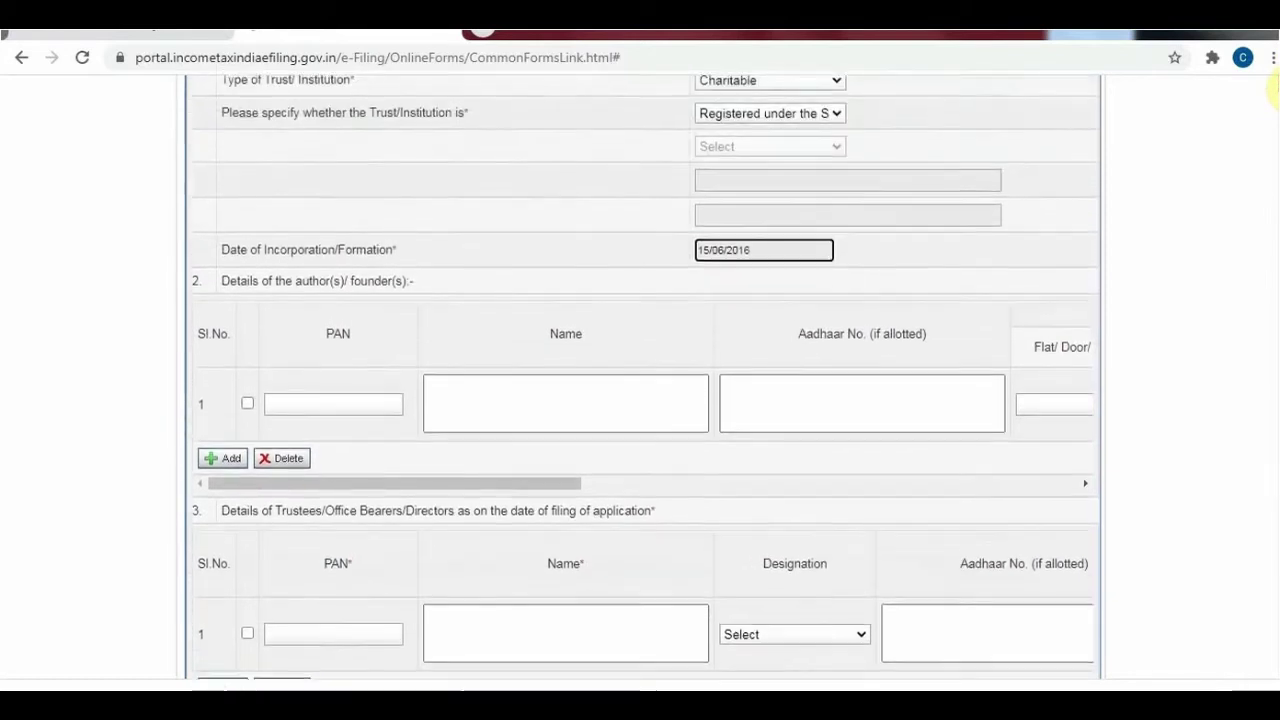
scroll(1274, 90, up, 2)
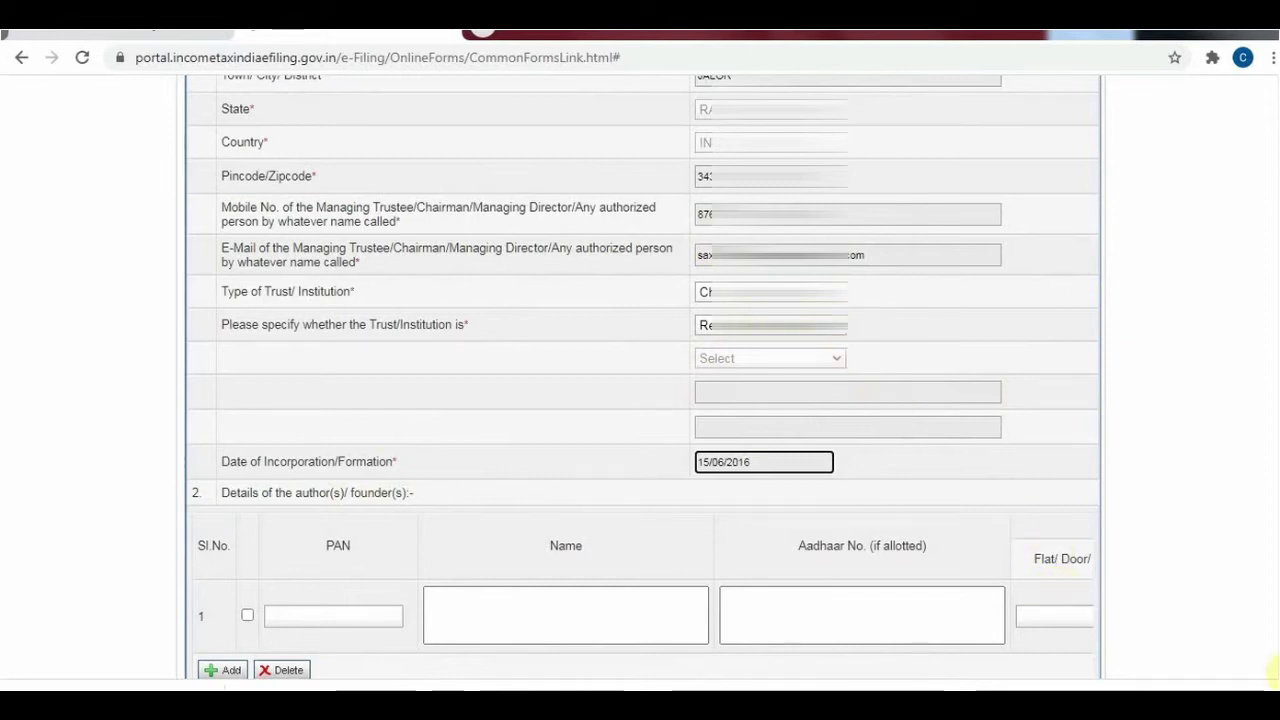
scroll(1273, 670, down, 2)
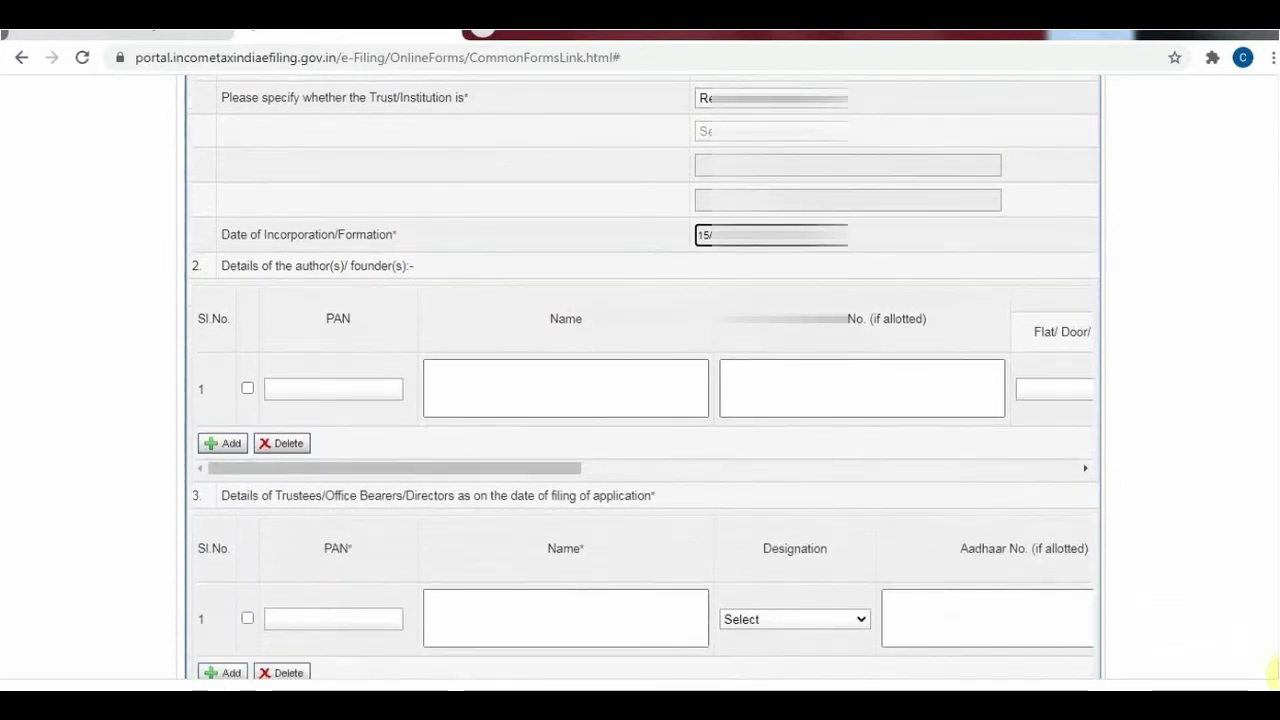
scroll(1273, 670, down, 1)
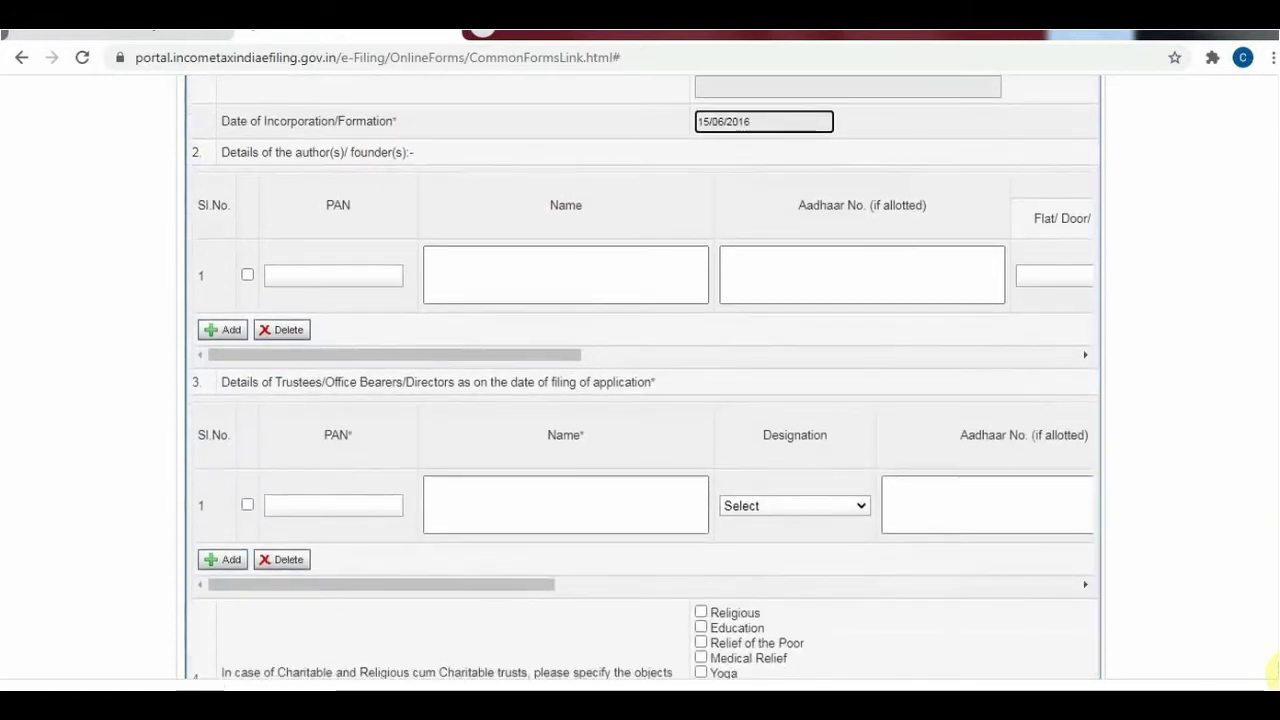
- Fill in the PAN, name, Aadhaar number and address details of three authors/founders in section 2
click(247, 276)
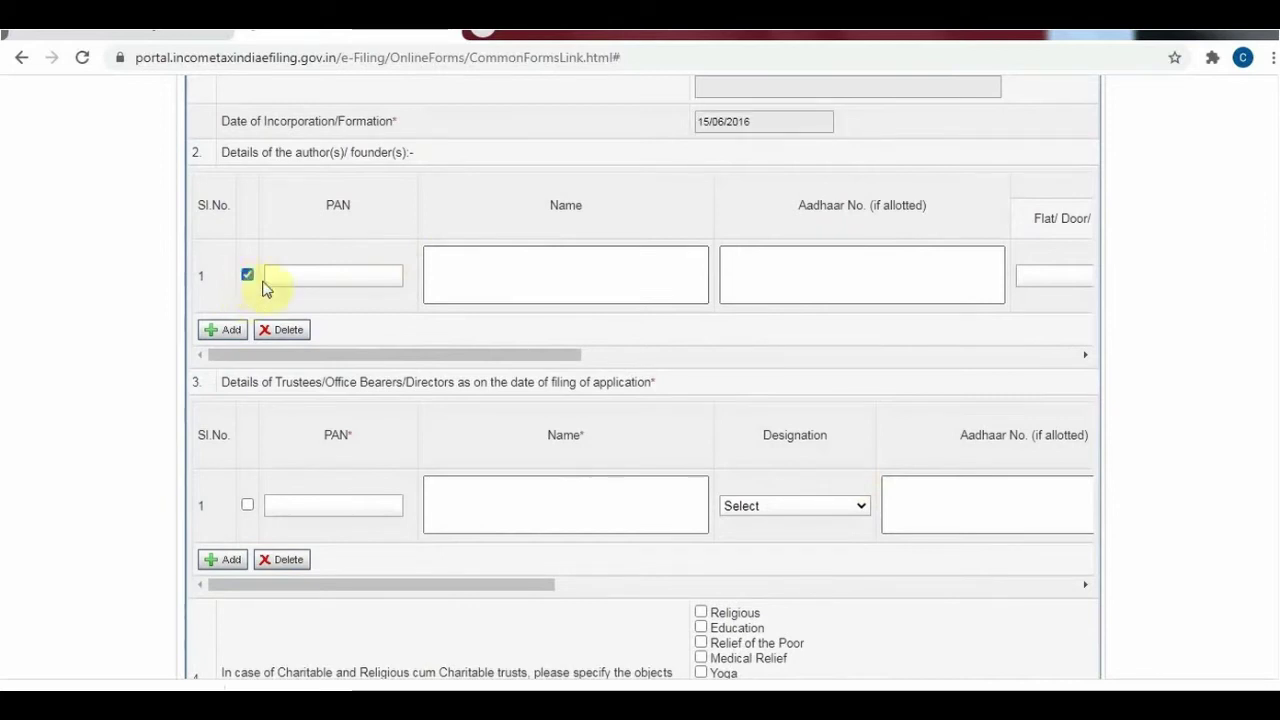
click(335, 275)
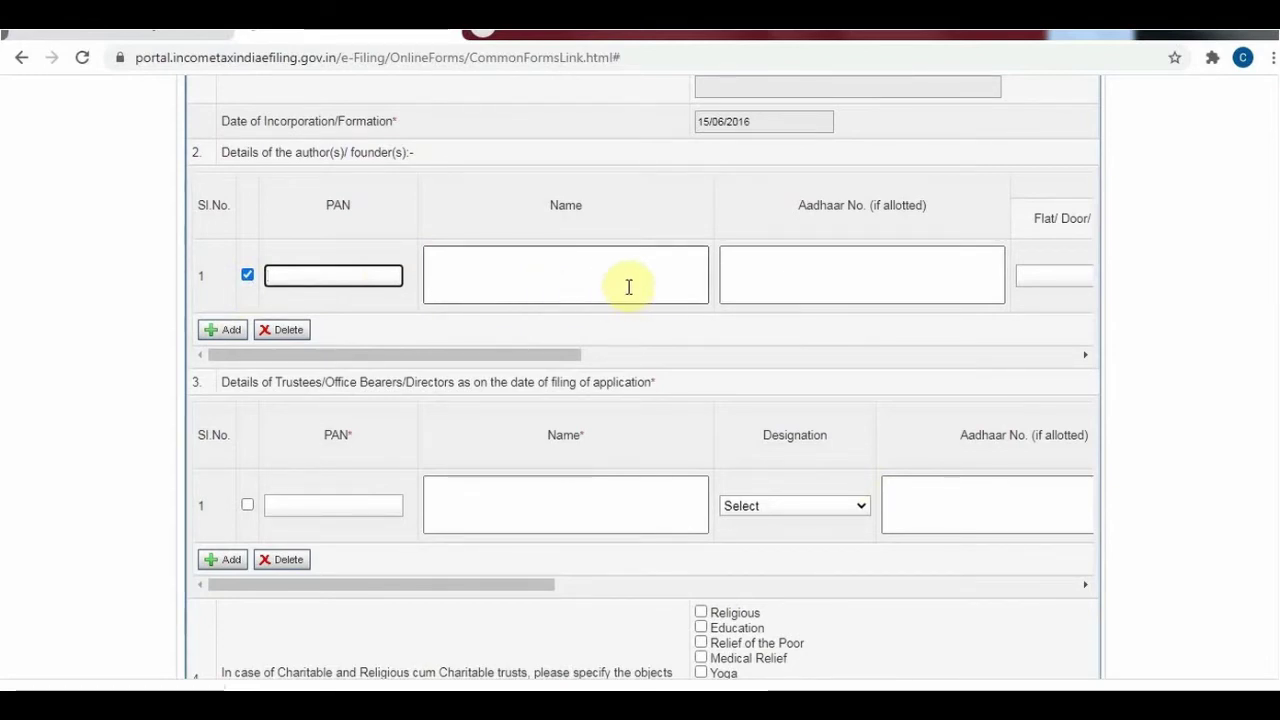
click(1083, 356)
drag(1083, 357, 1083, 357)
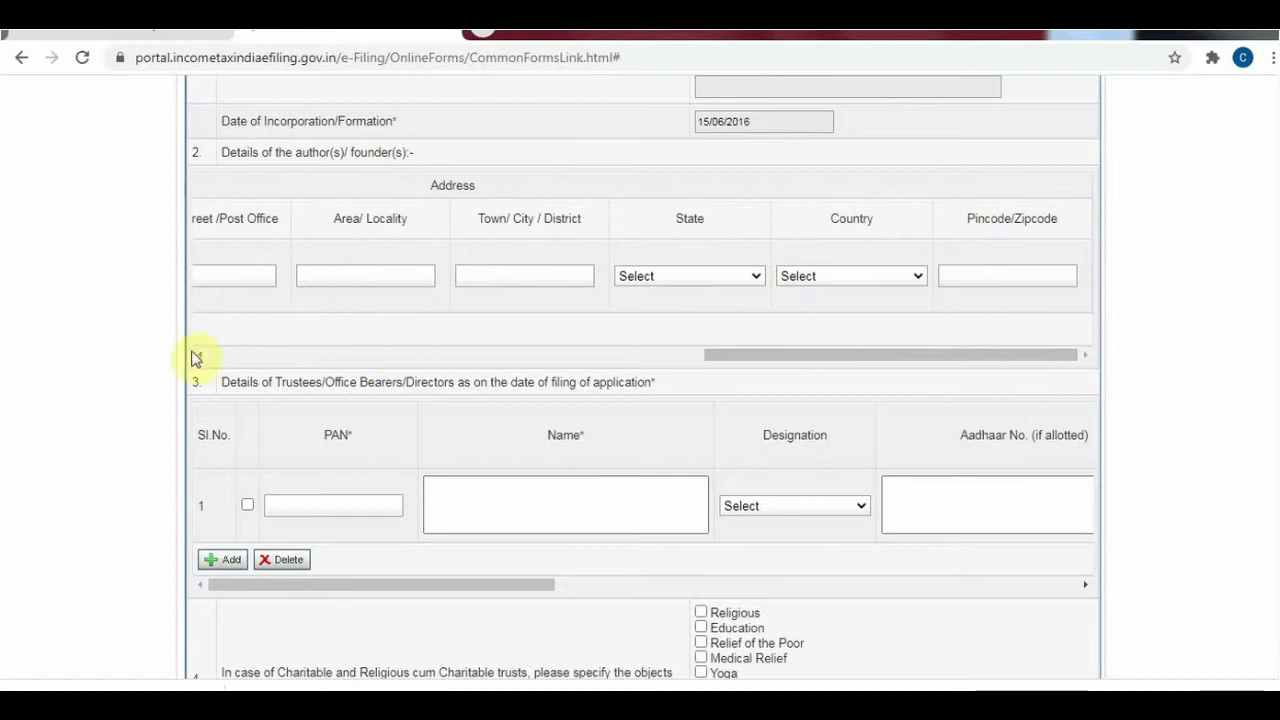
drag(208, 364, 209, 366)
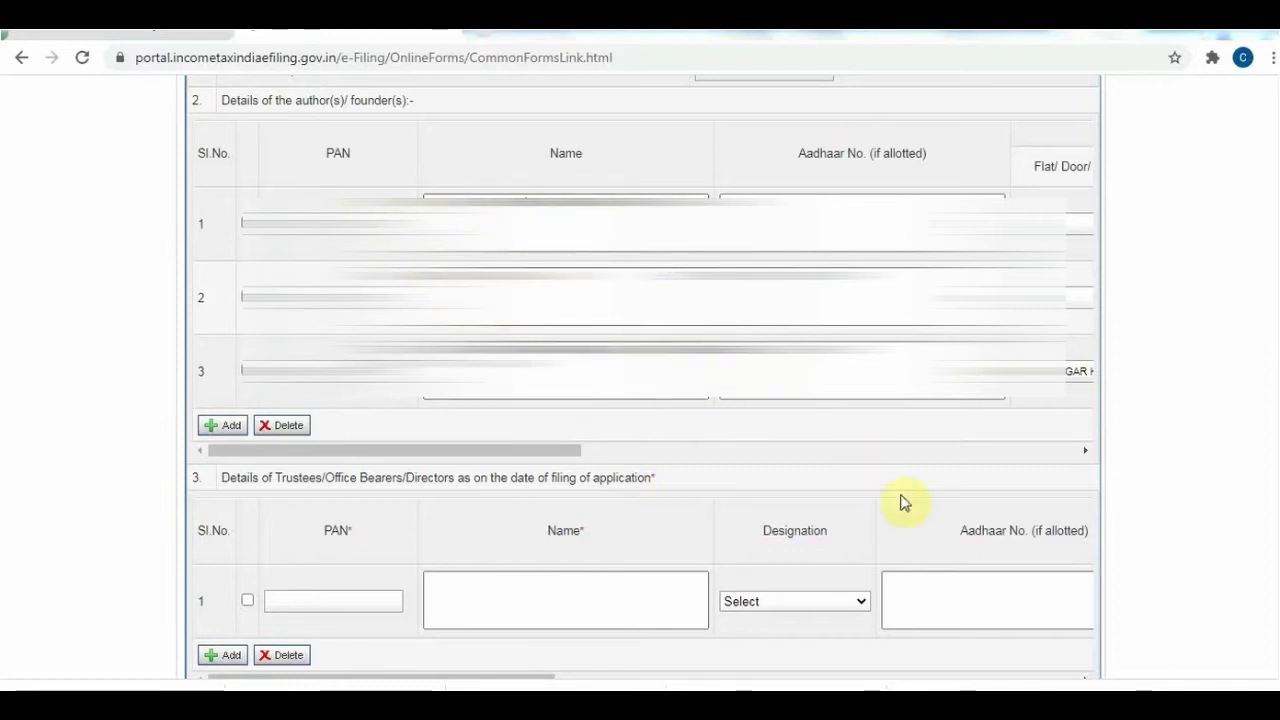
- Review the three founders' entries in section 2 across all columns, from PAN through Pincode/Zipcode
click(1080, 449)
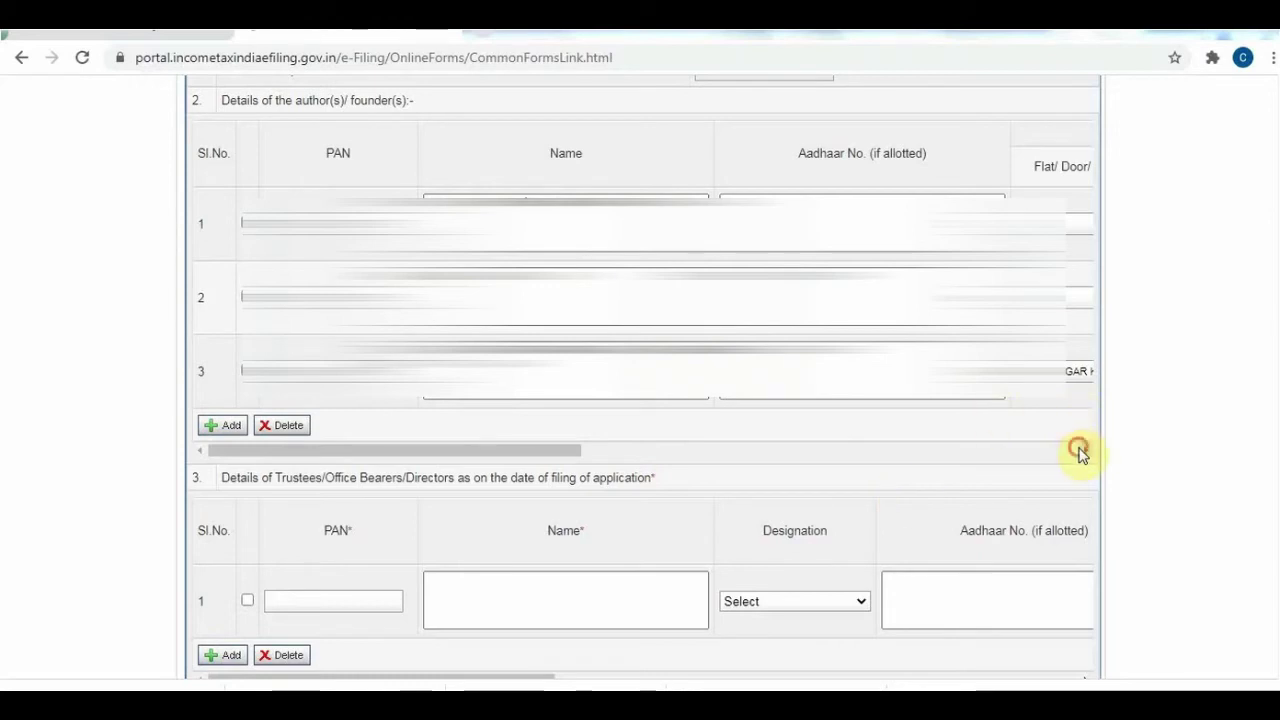
click(1081, 453)
click(1081, 453)
click(1081, 453)
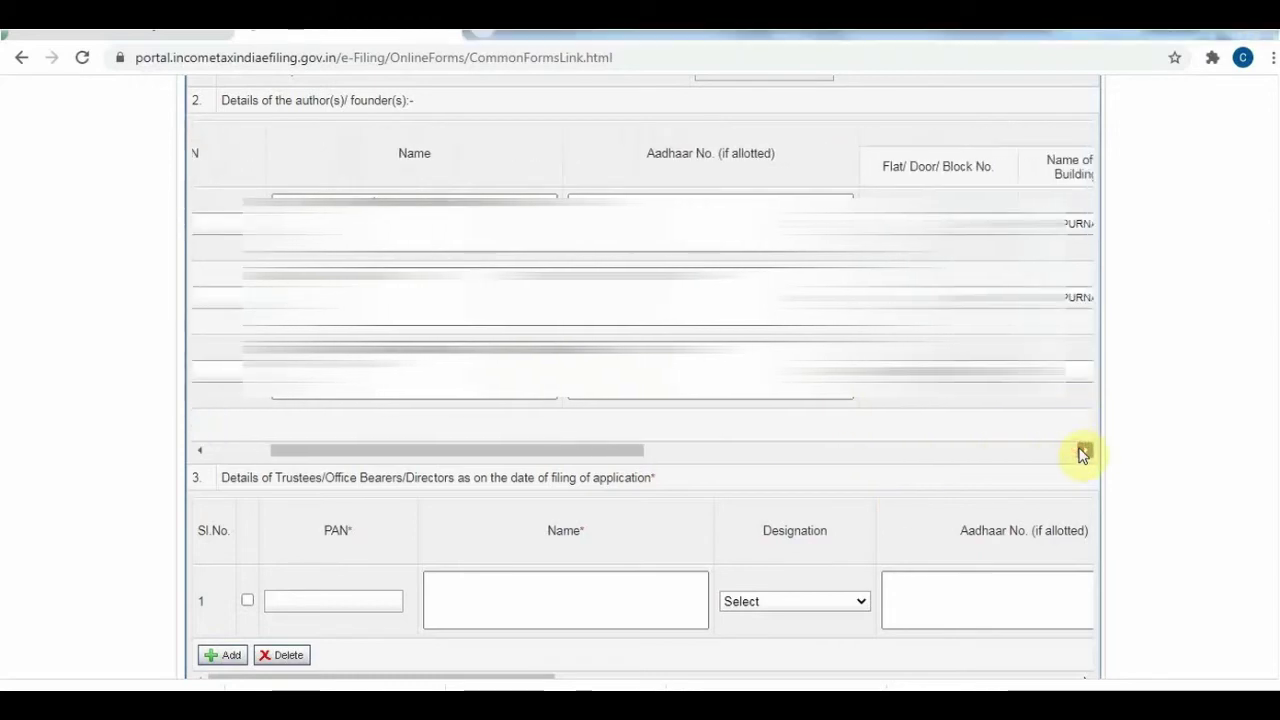
click(1084, 451)
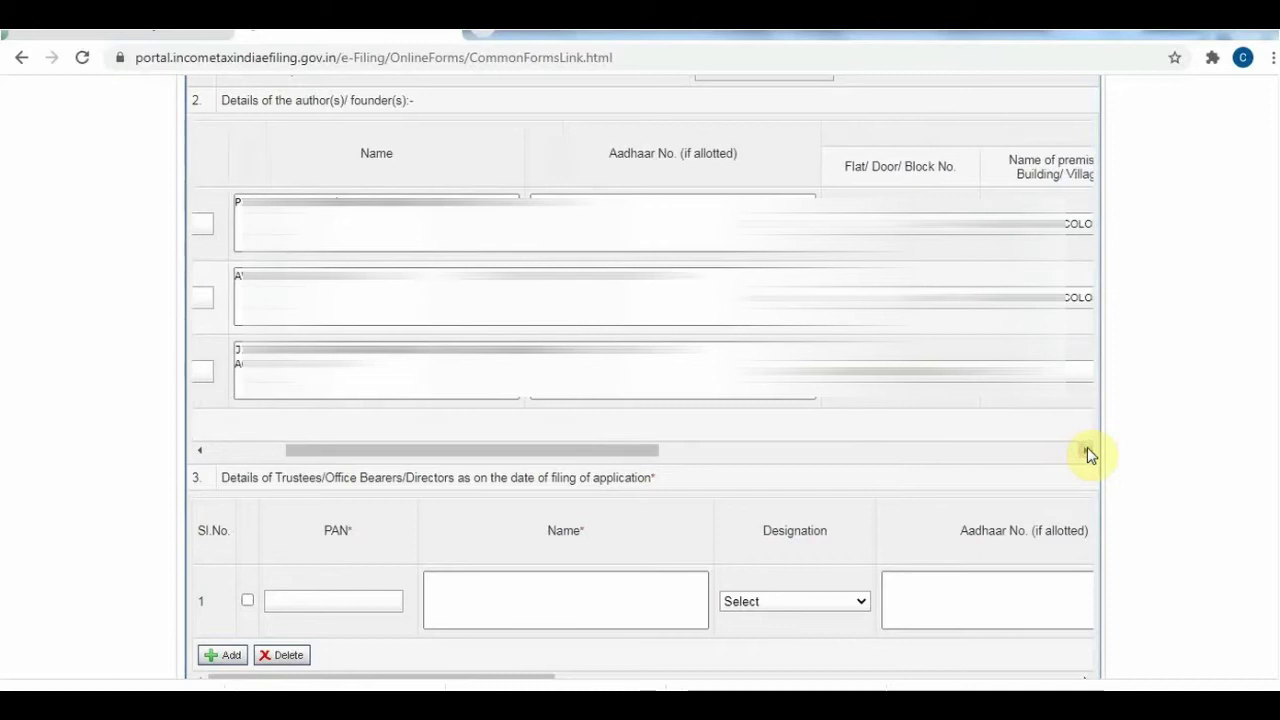
click(1086, 450)
click(1086, 450)
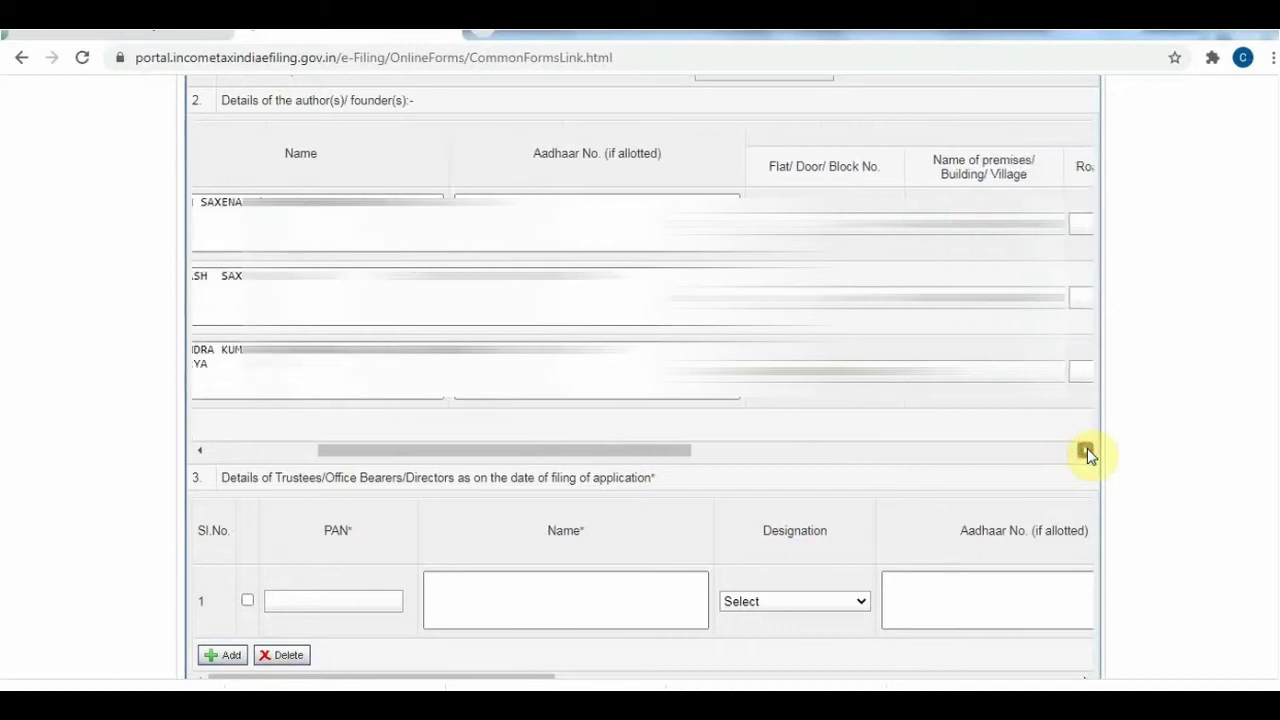
click(1087, 450)
click(1087, 450)
click(1087, 450)
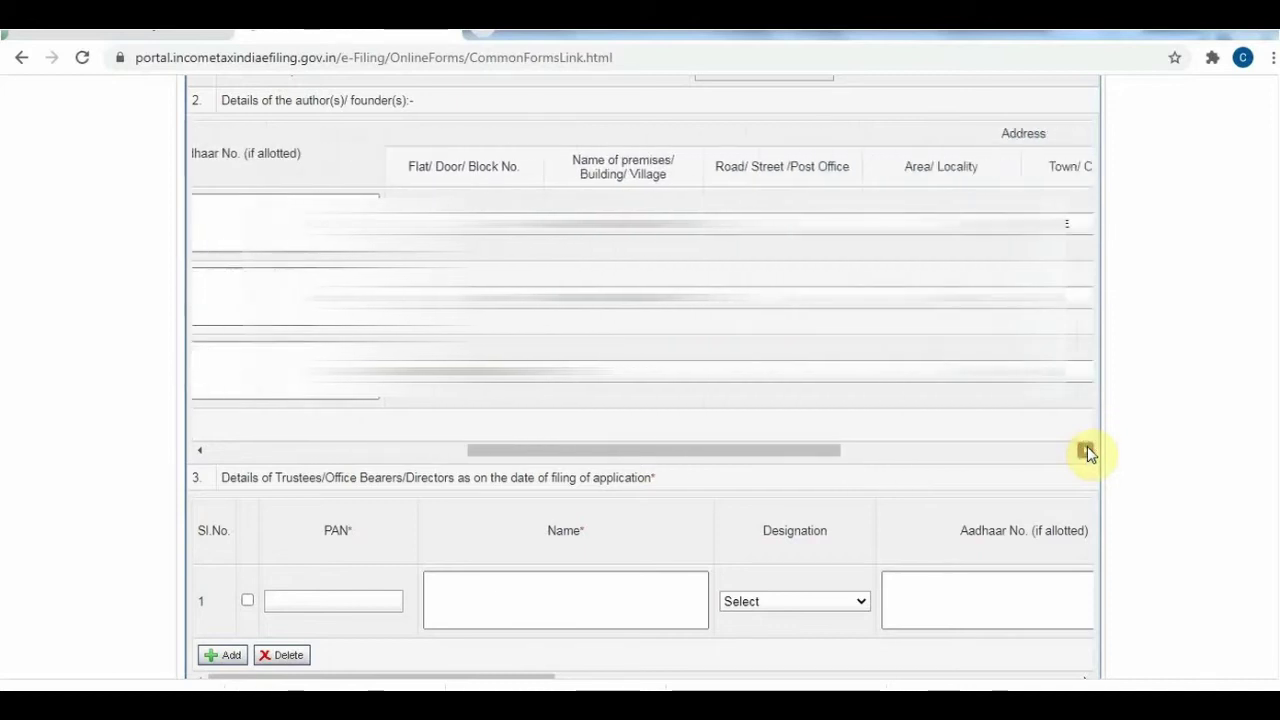
click(1087, 450)
click(1087, 450)
click(1087, 450)
click(1087, 450)
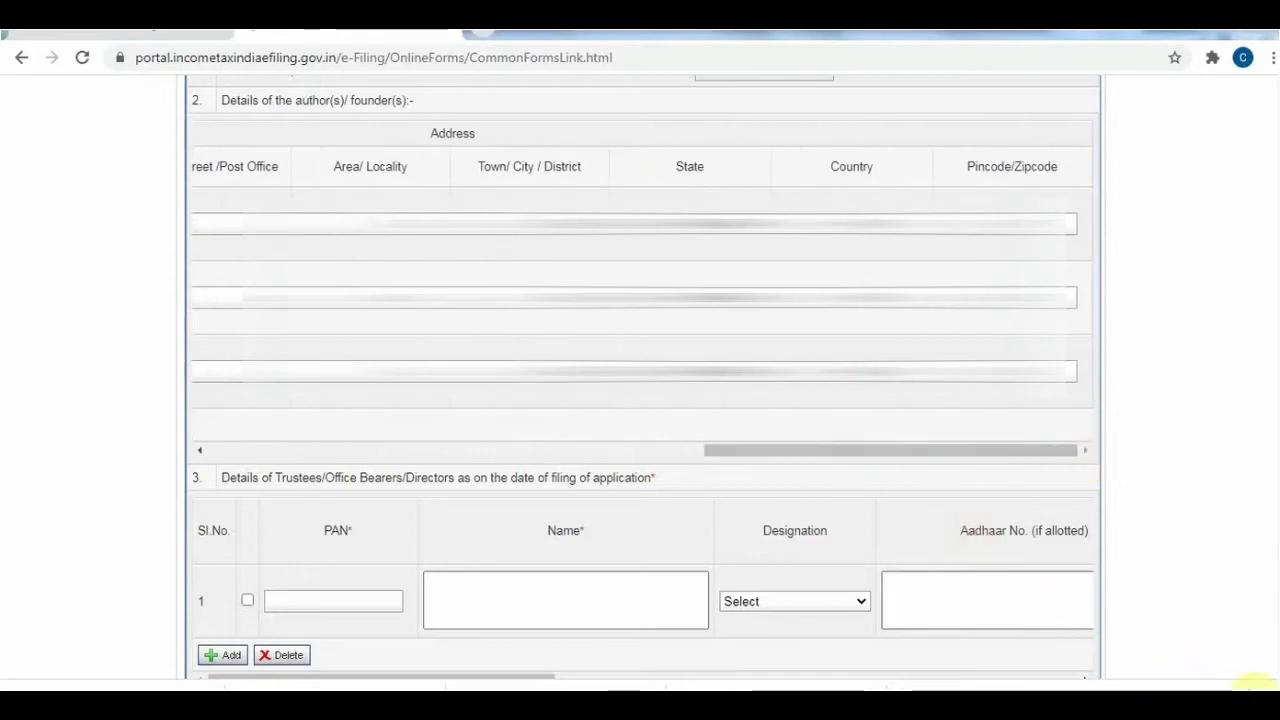
- Add three trustees/office bearers in section 3 with their PAN, name, designation and Aadhaar details, and tick each row
scroll(1272, 674, down, 3)
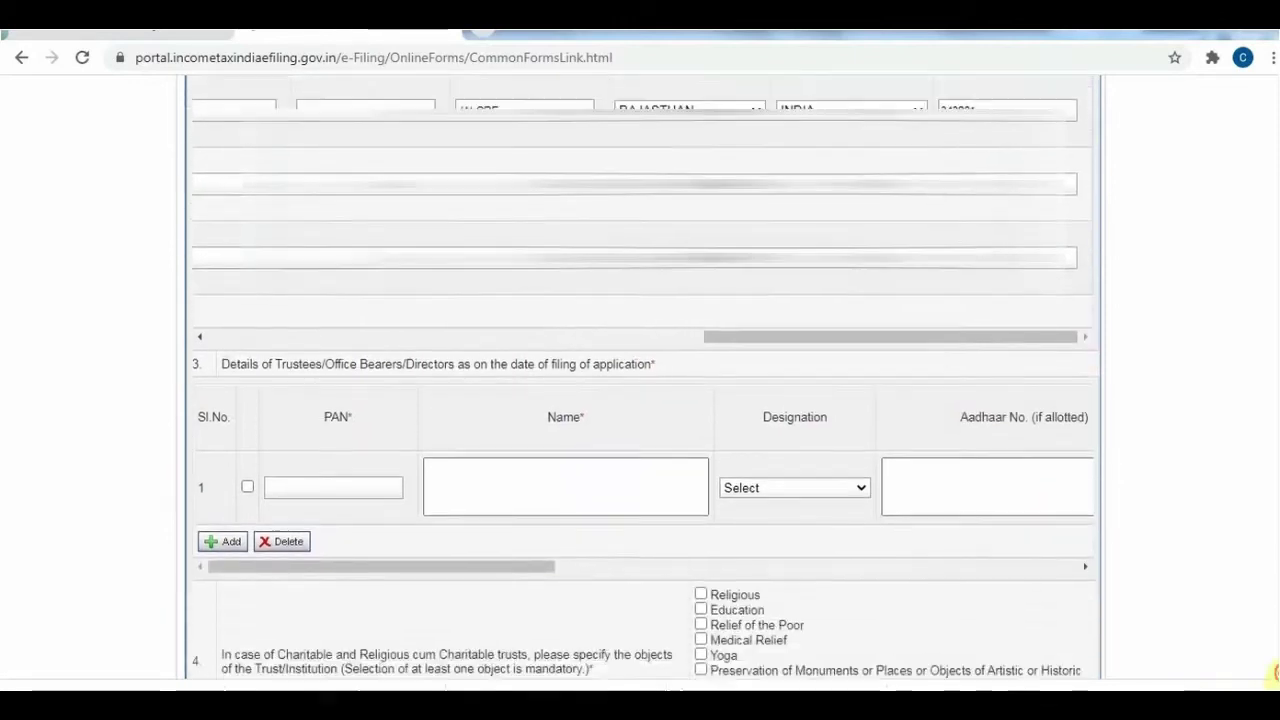
scroll(1272, 674, down, 2)
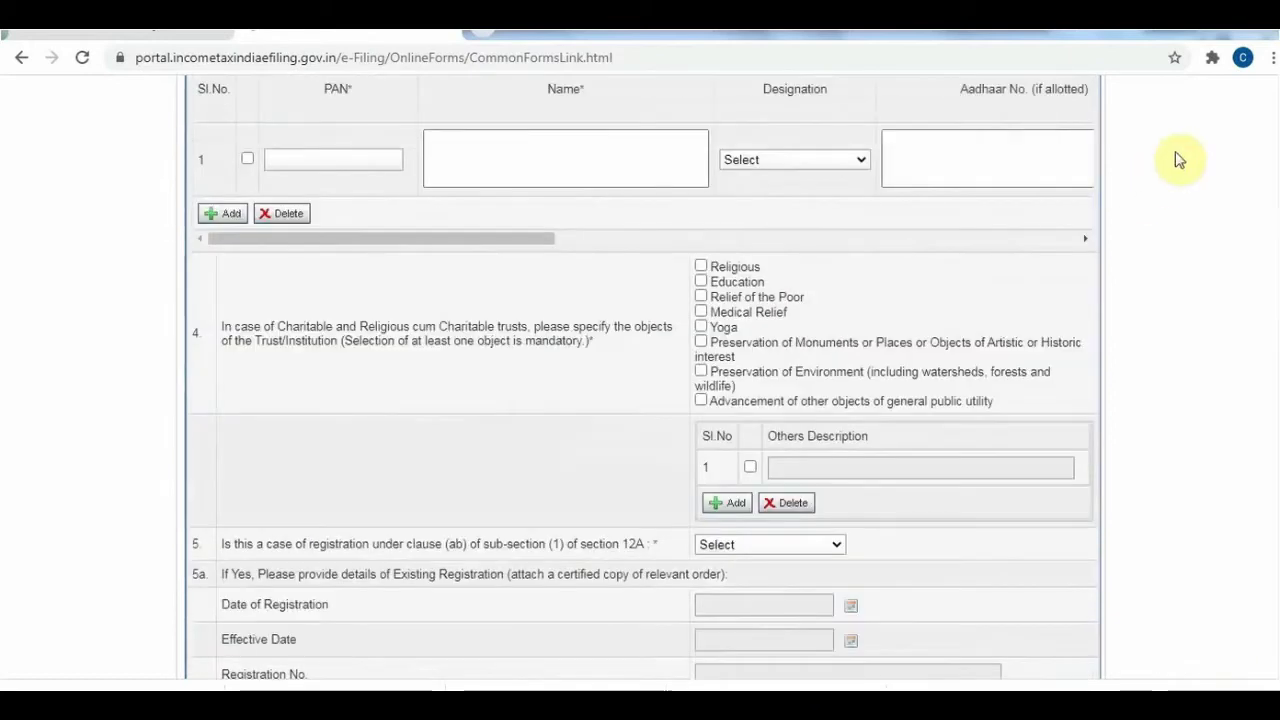
scroll(1276, 97, up, 2)
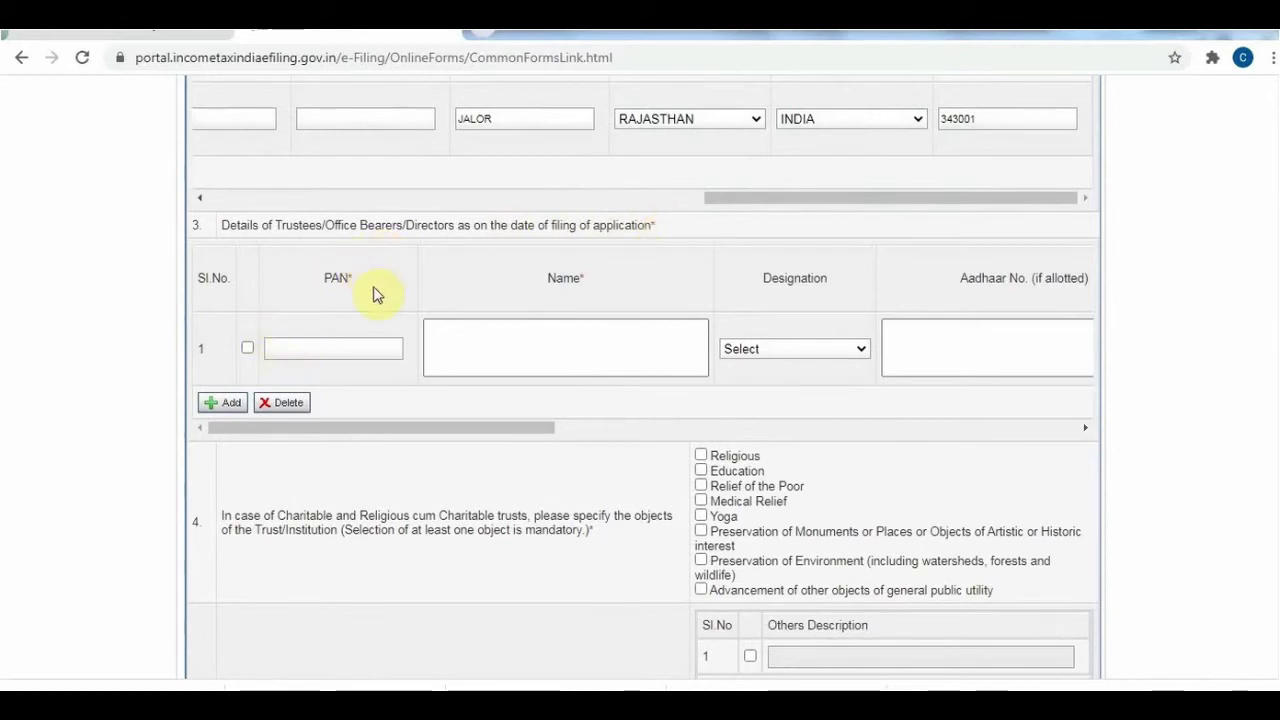
click(247, 349)
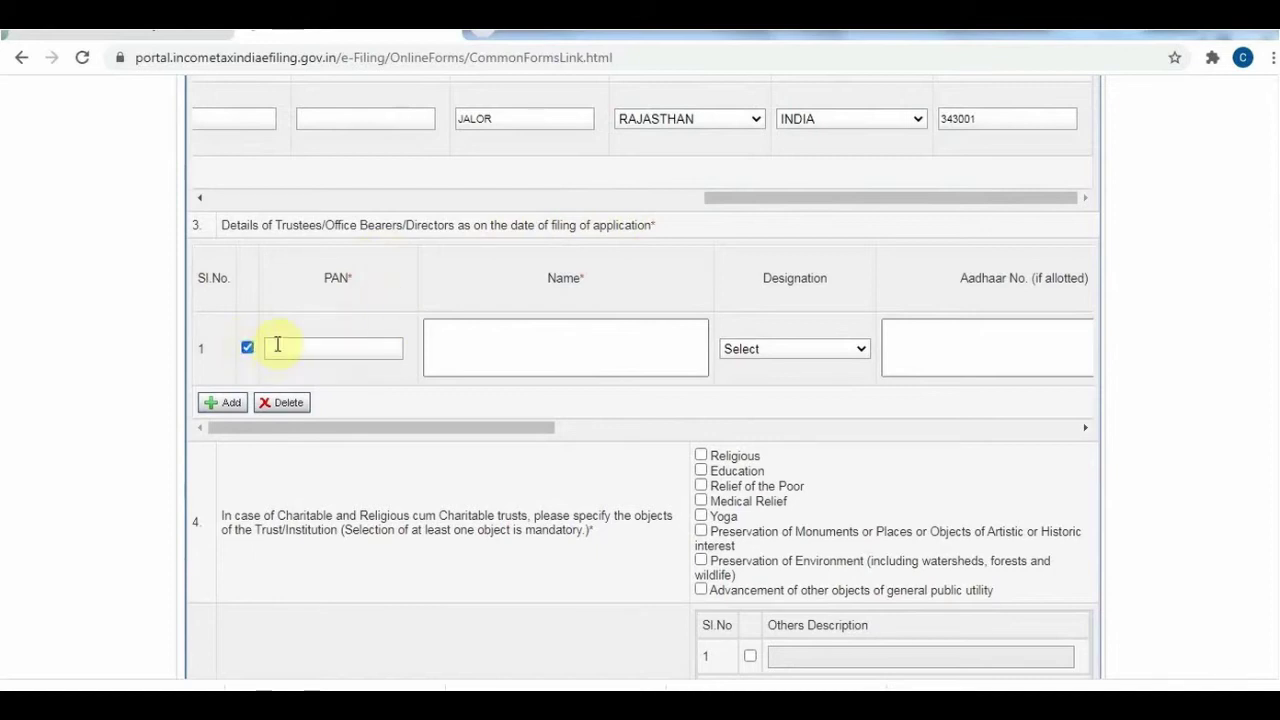
click(279, 343)
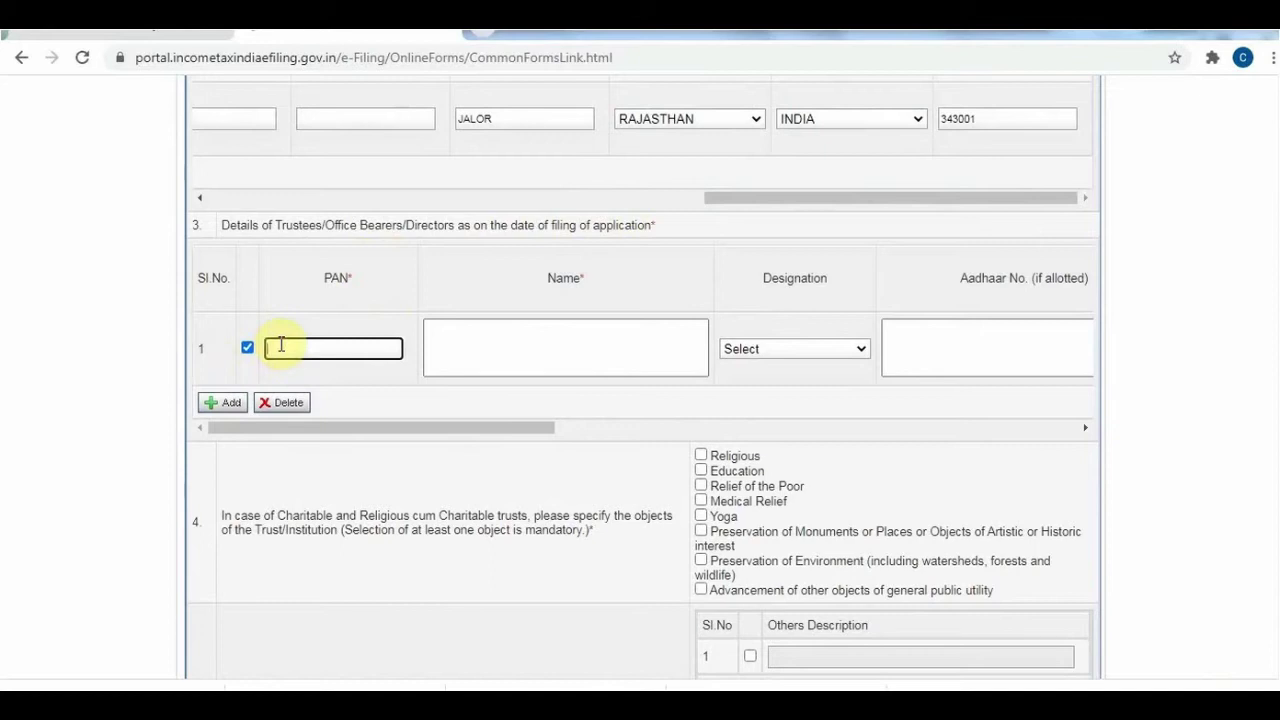
text(CE)
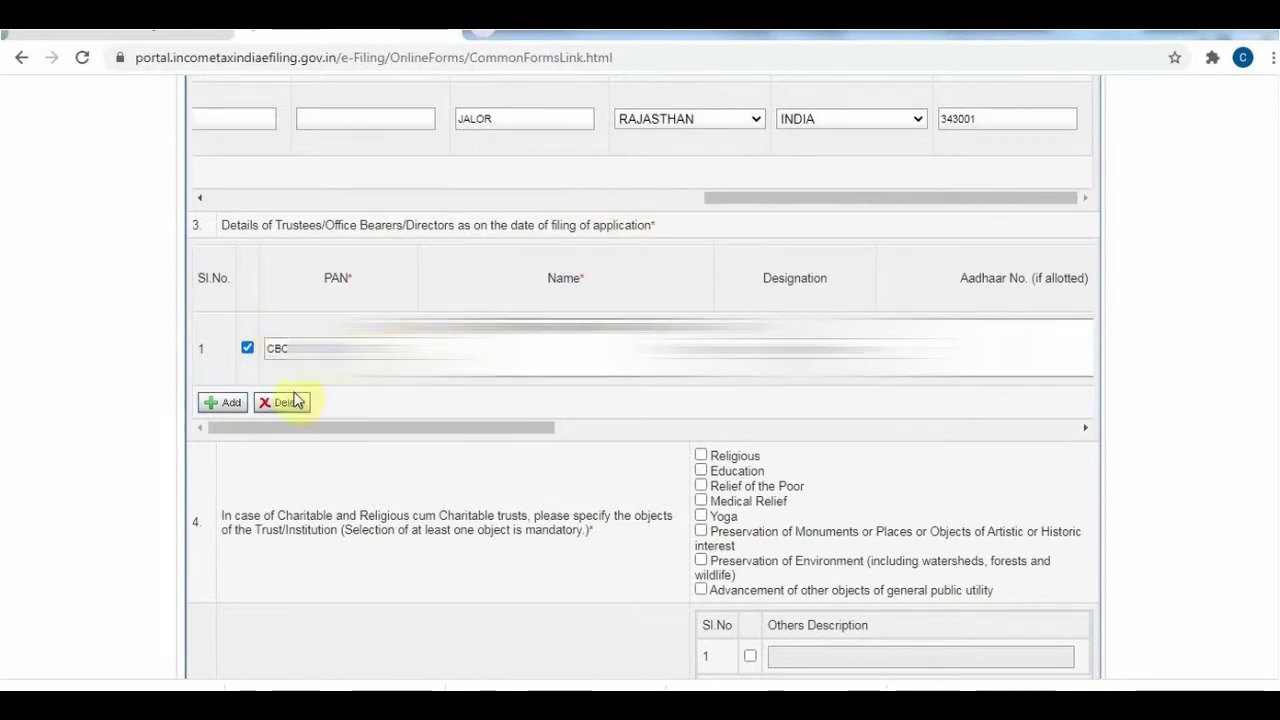
click(231, 403)
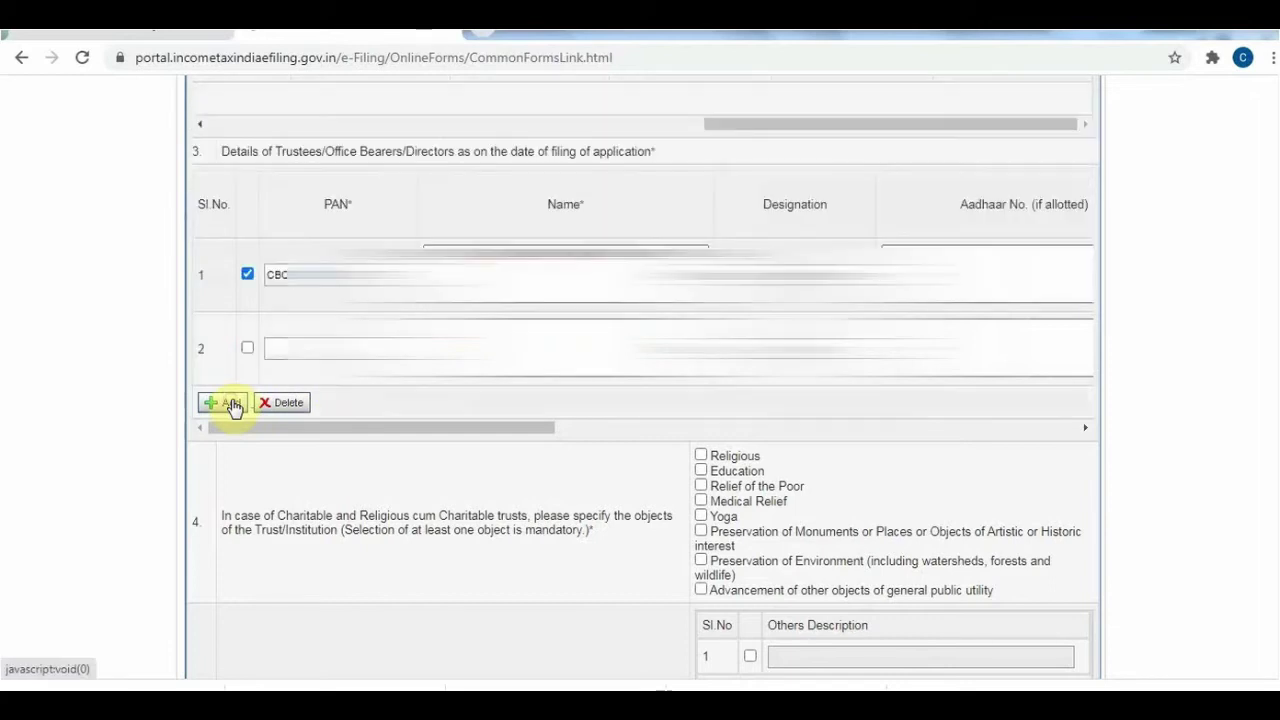
click(247, 348)
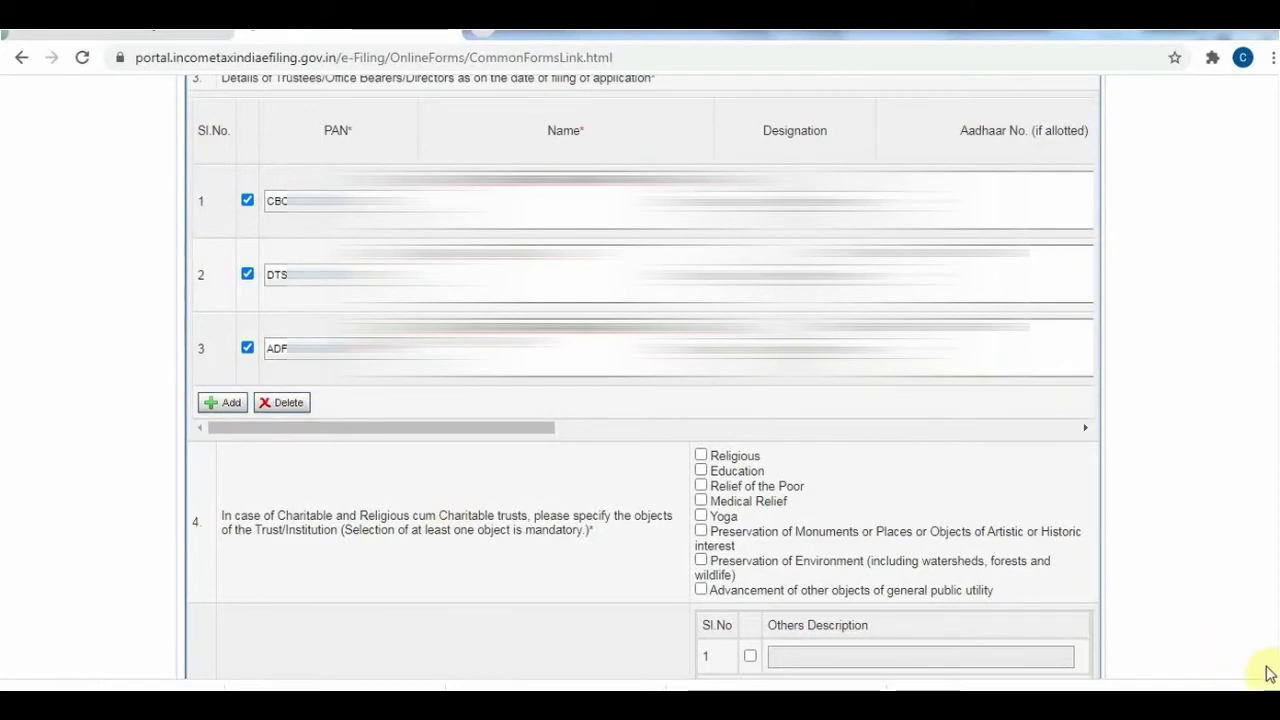
- Save the partly completed Form 10A as a draft
scroll(1270, 672, down, 3)
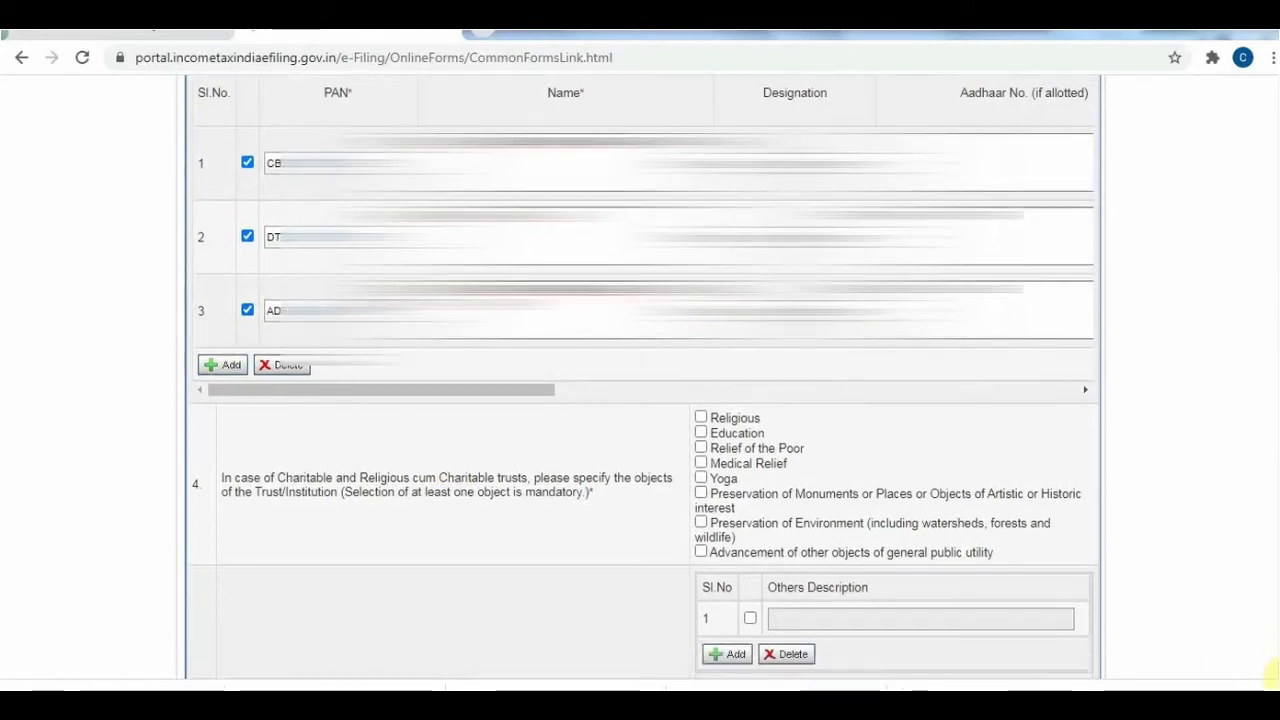
scroll(1273, 672, down, 8)
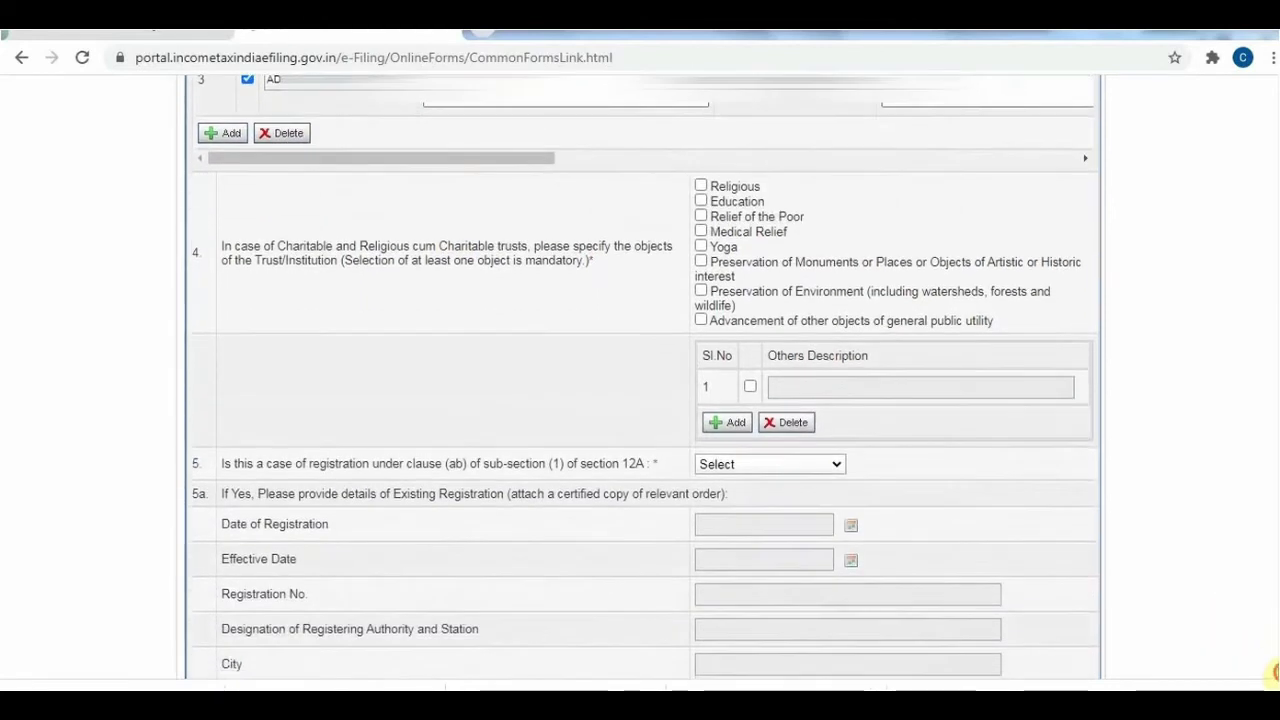
scroll(1273, 672, down, 11)
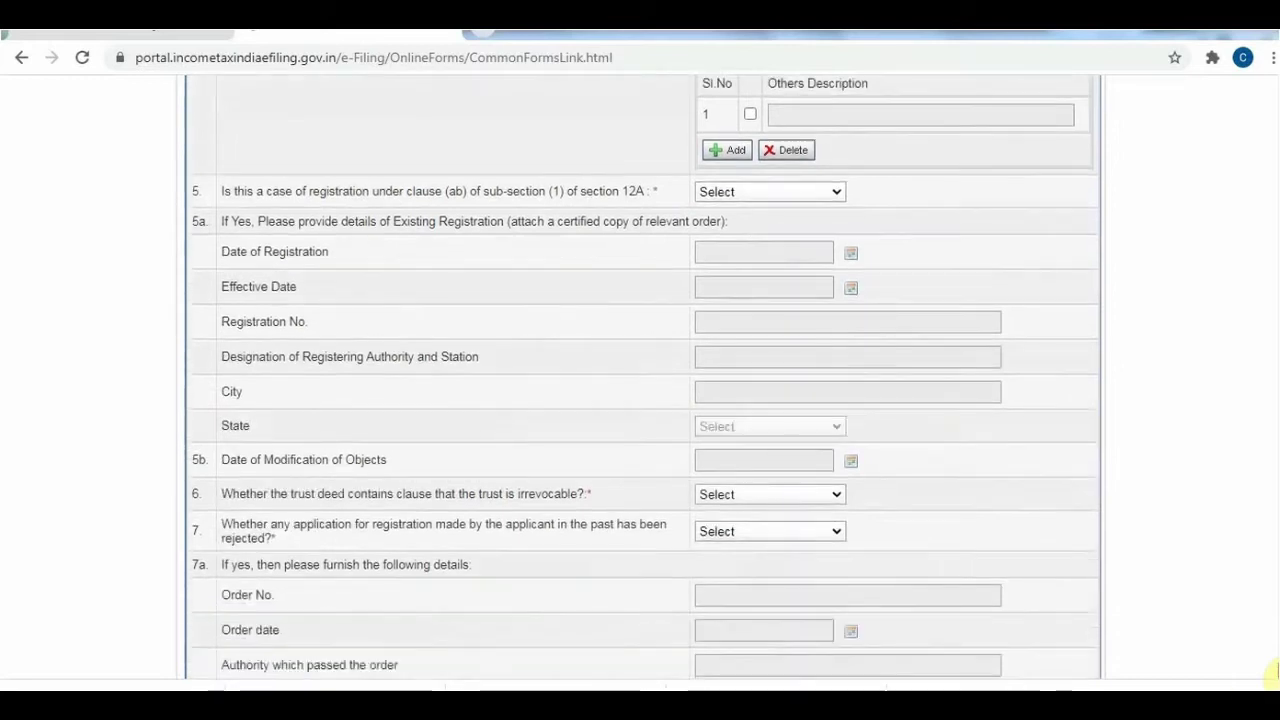
click(588, 580)
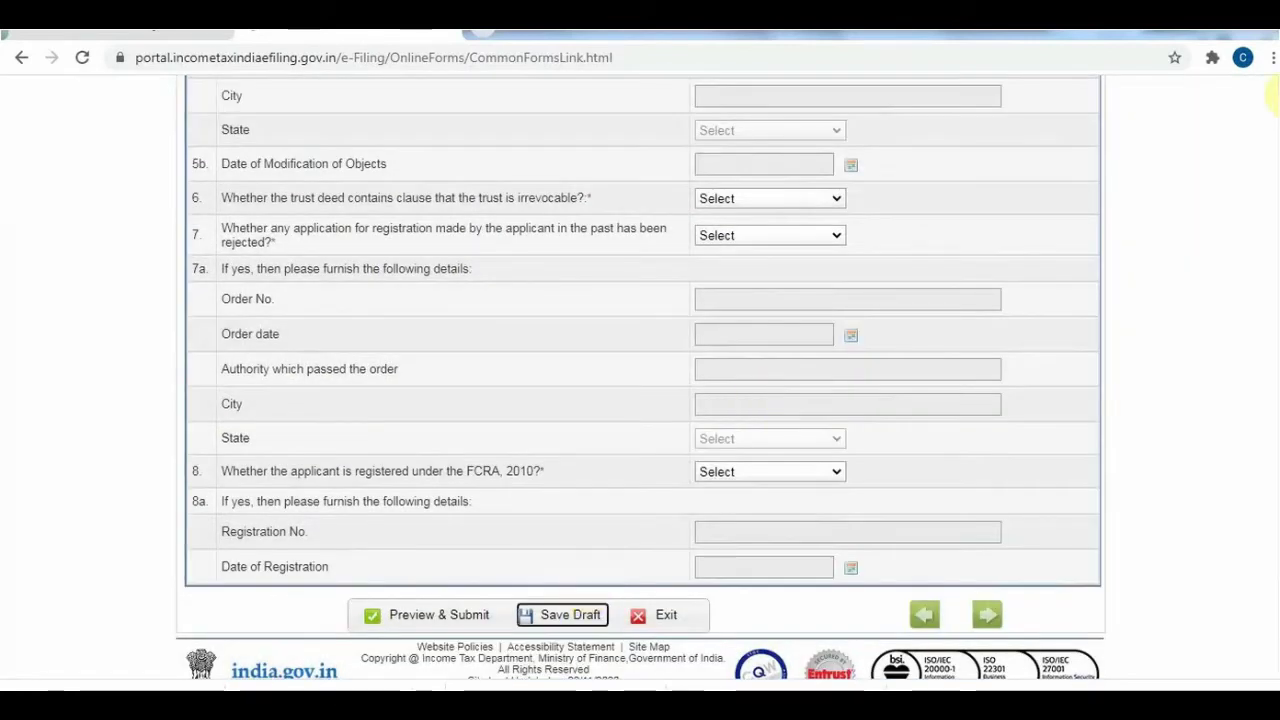
- Select Relief of the Poor, Preservation of Environment and Advancement of other objects of general public utility as the trust's objects in section 4
scroll(1276, 92, up, 6)
scroll(1276, 92, up, 8)
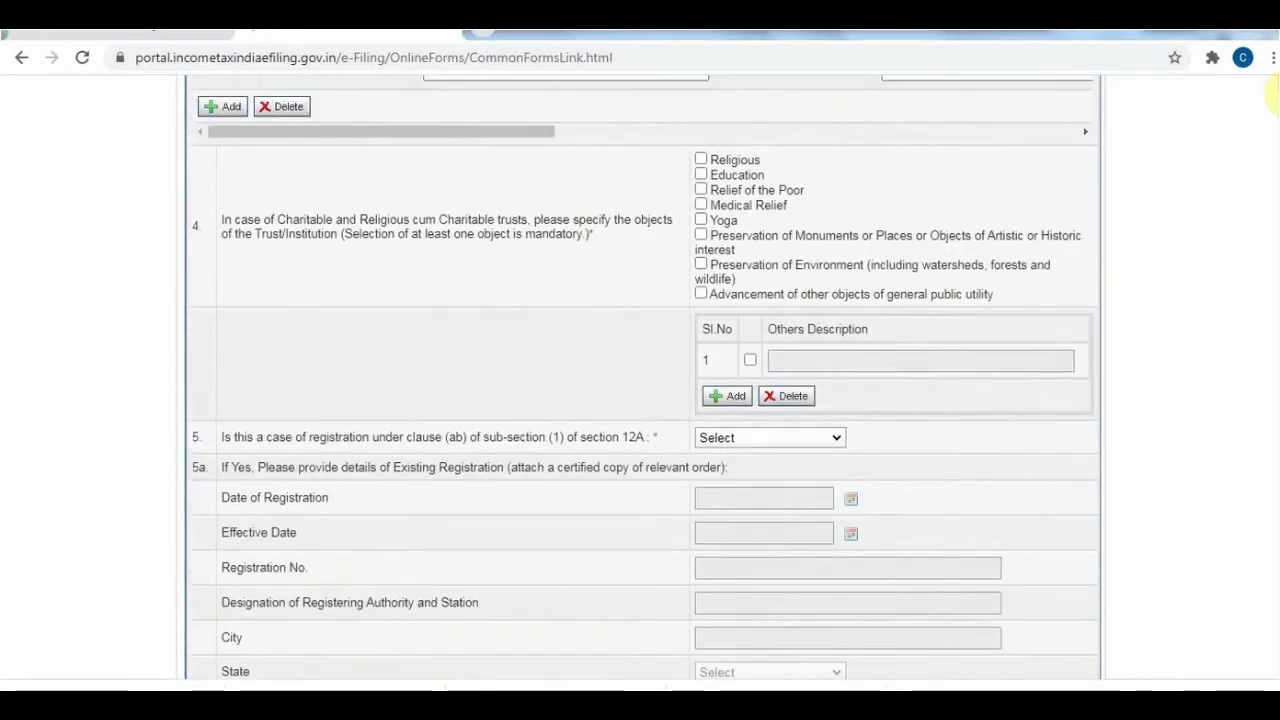
scroll(1276, 90, up, 3)
scroll(1276, 90, up, 1)
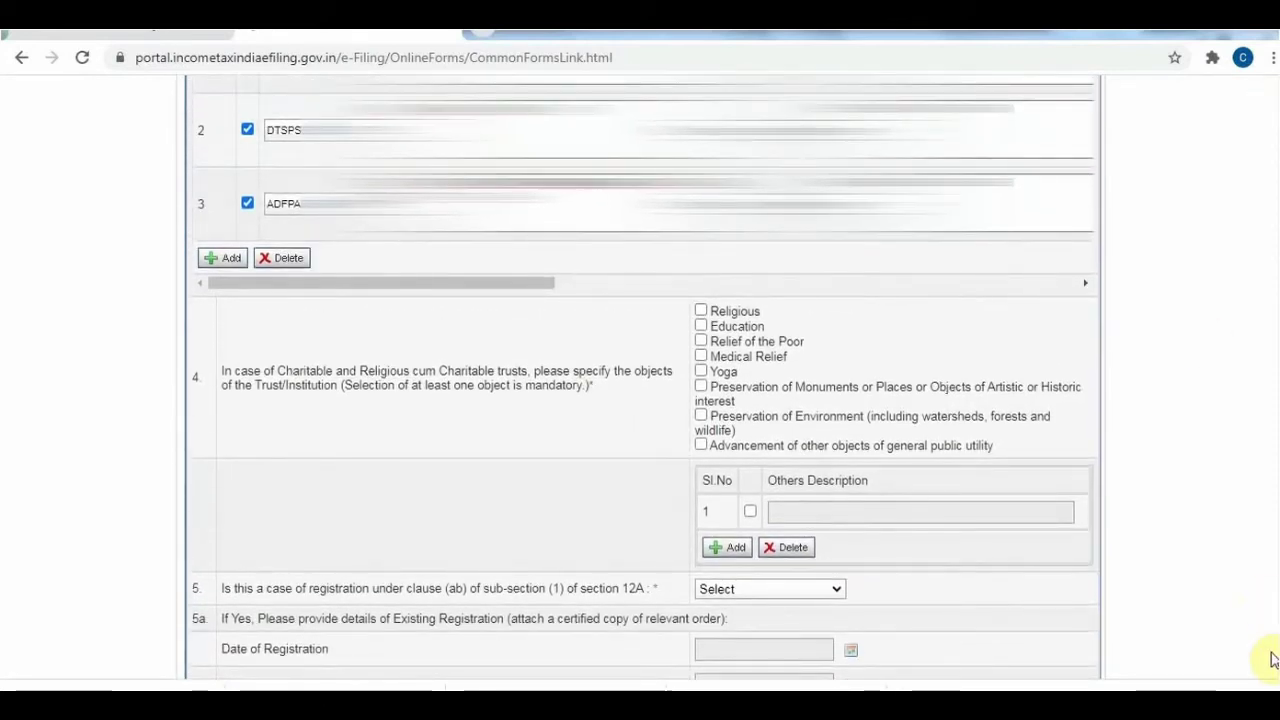
scroll(1272, 660, down, 7)
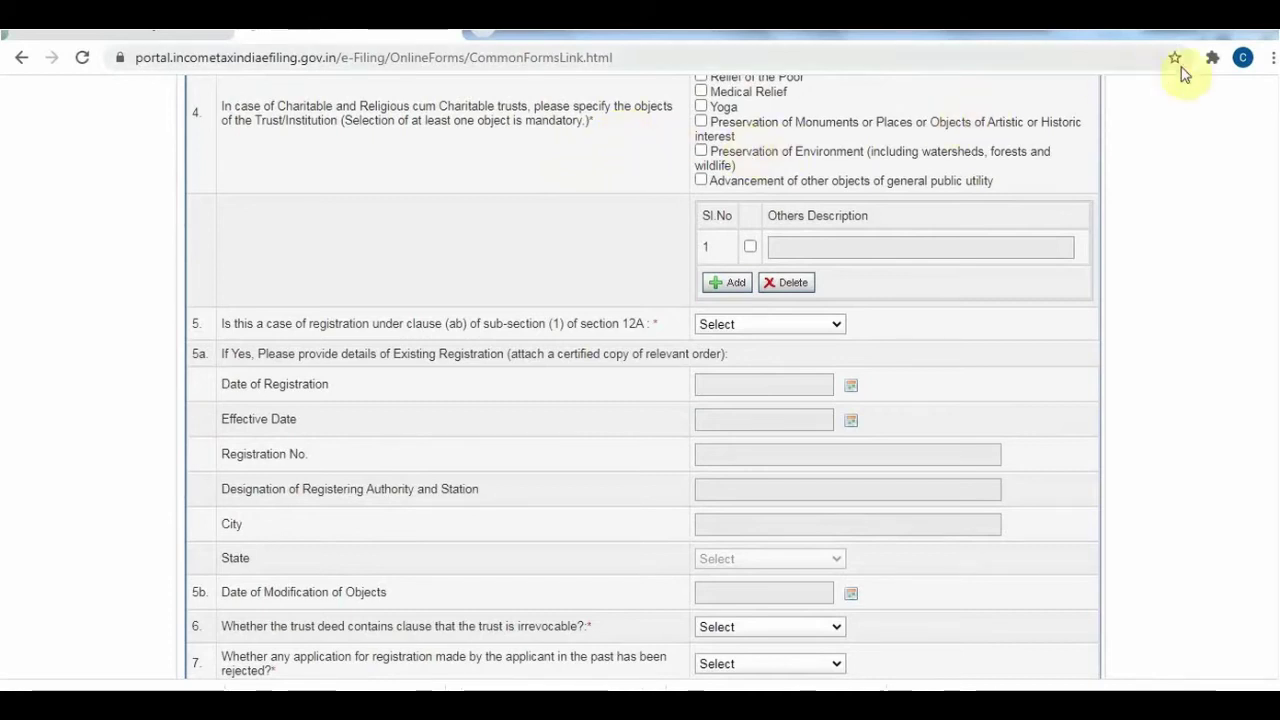
scroll(1274, 95, up, 3)
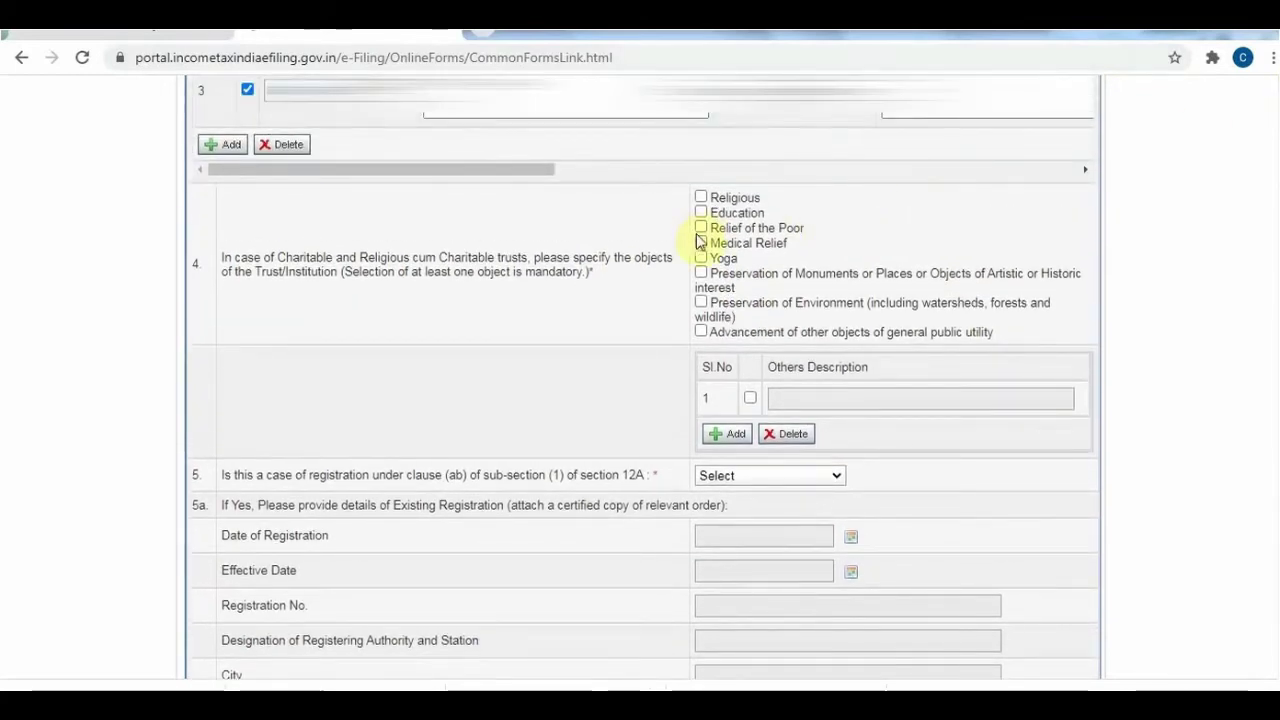
click(702, 229)
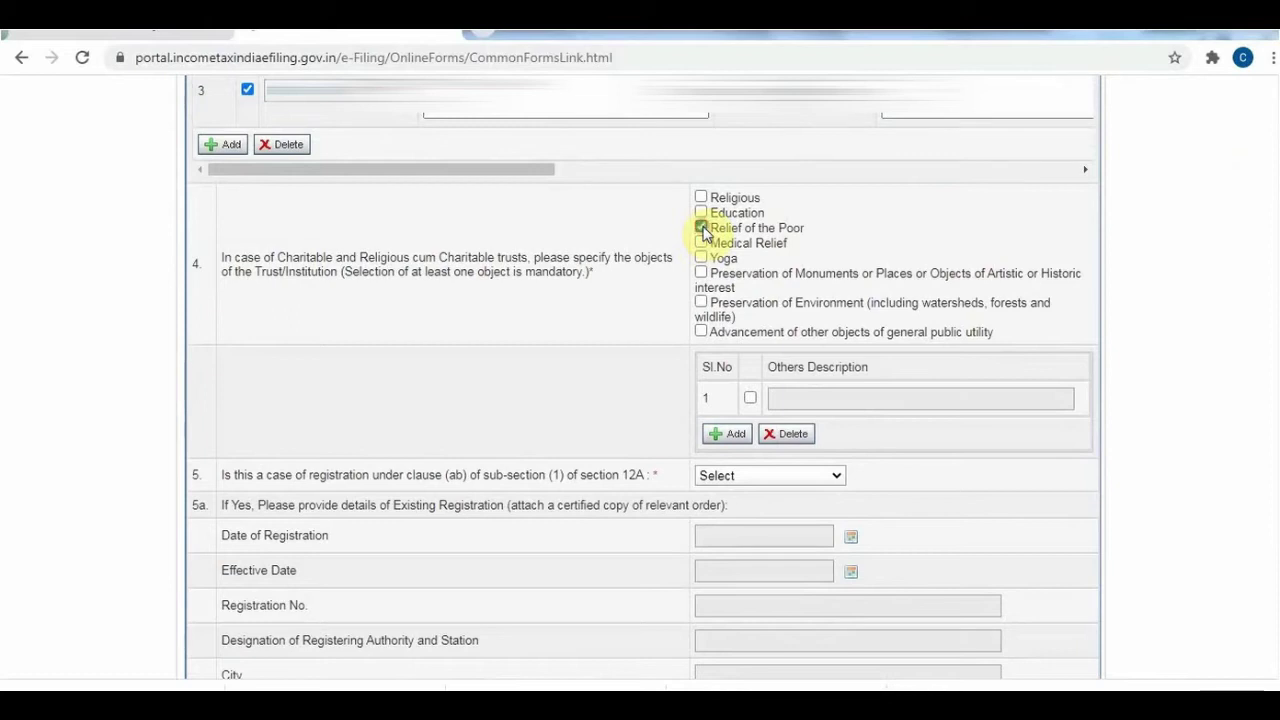
click(702, 304)
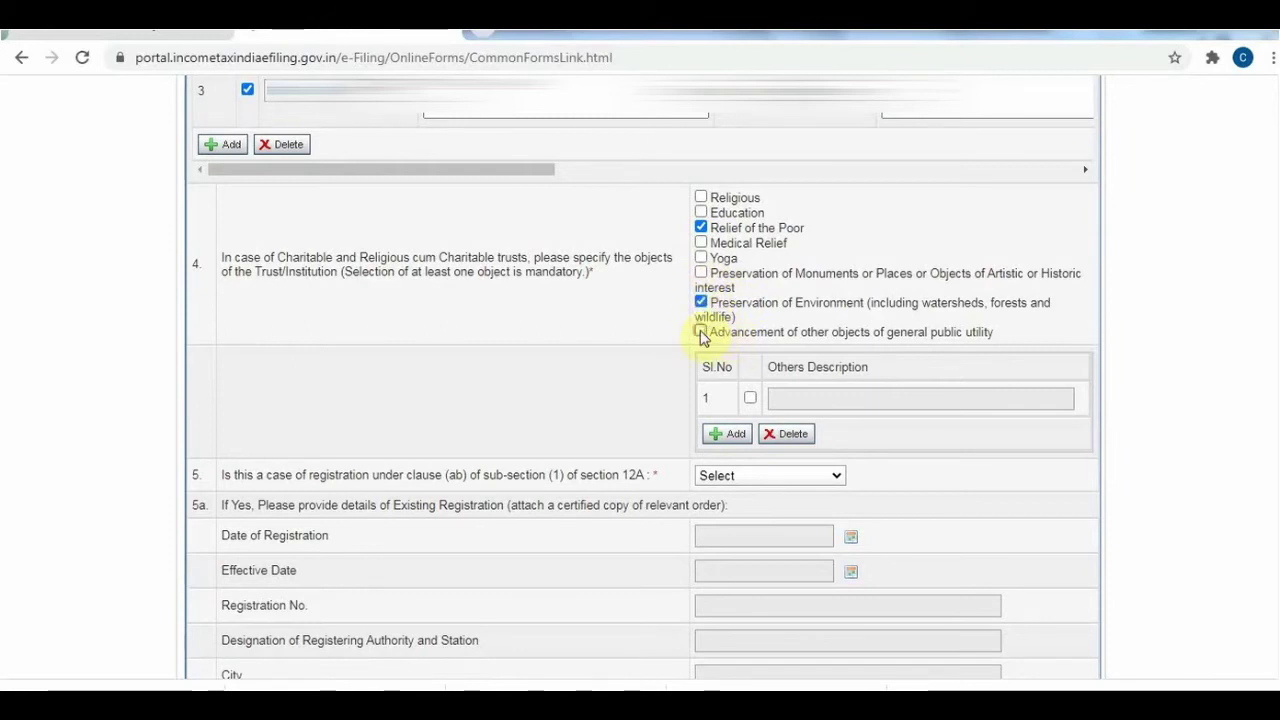
click(701, 332)
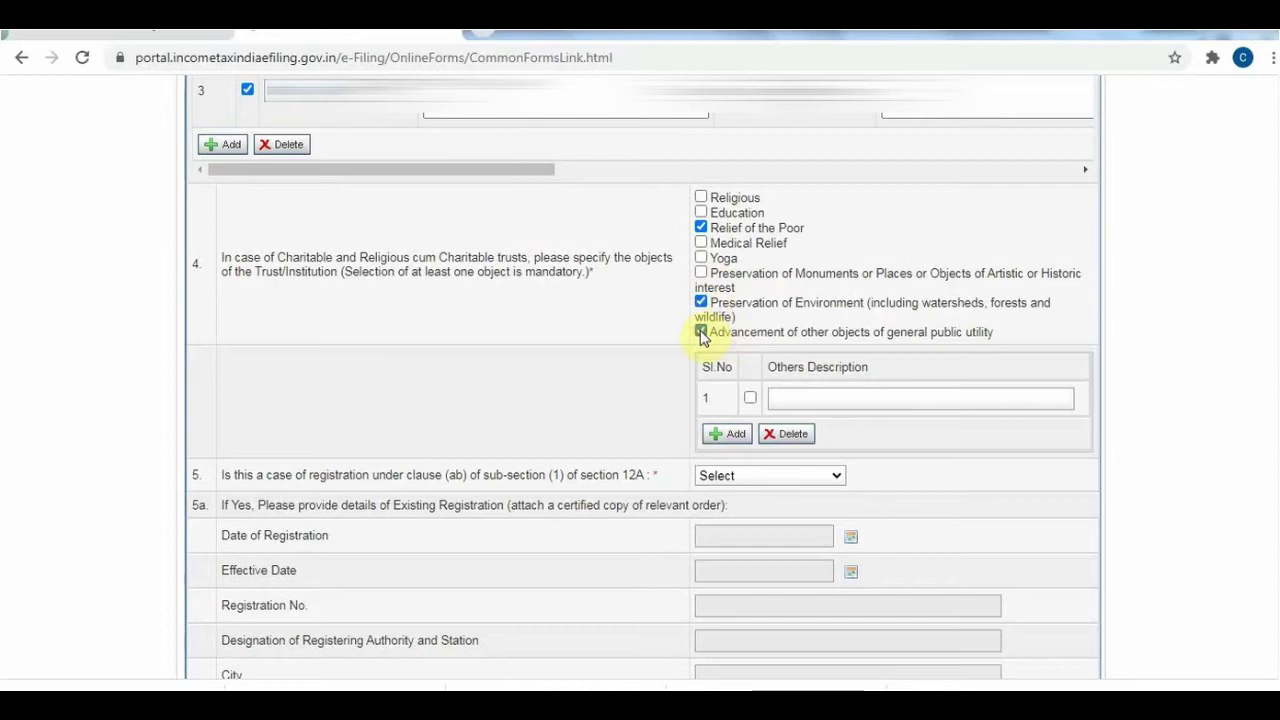
- Enter YOUTH EMPLOYMENT as the first other-object description in section 4 with its row ticked, and add a ticked second row
click(751, 399)
click(788, 396)
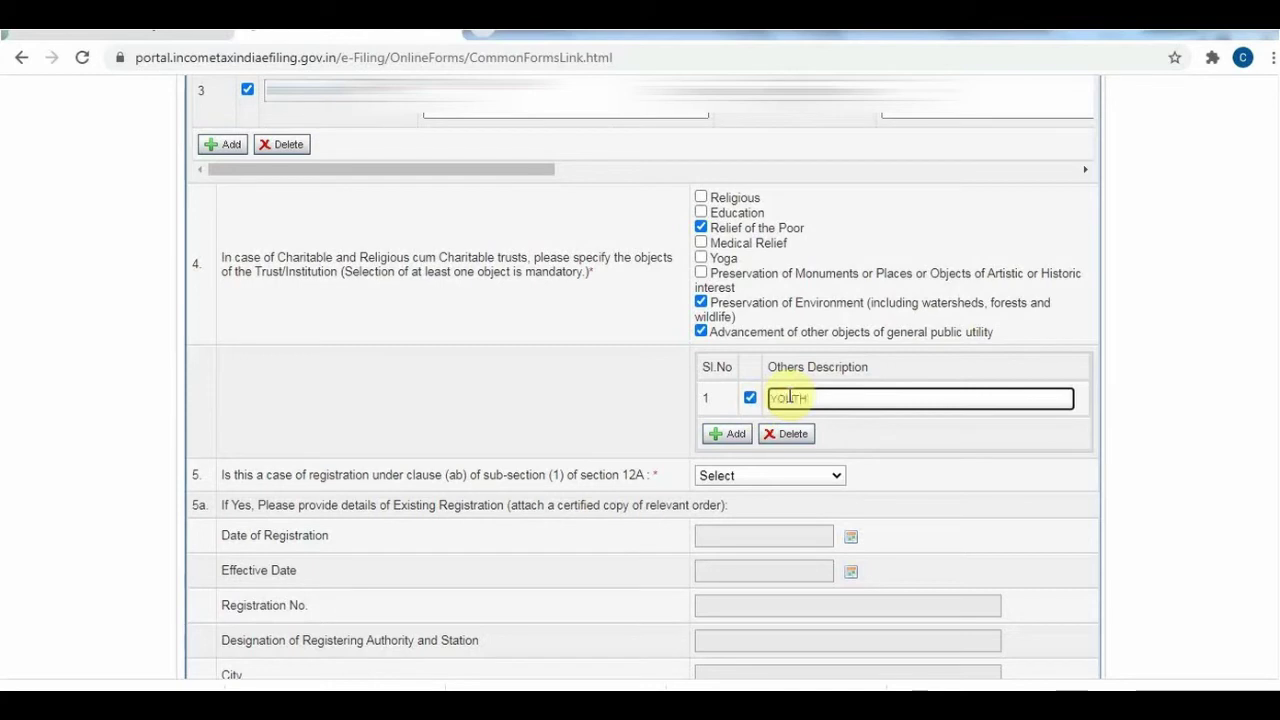
text(YOUTH EMPLOYMENT)
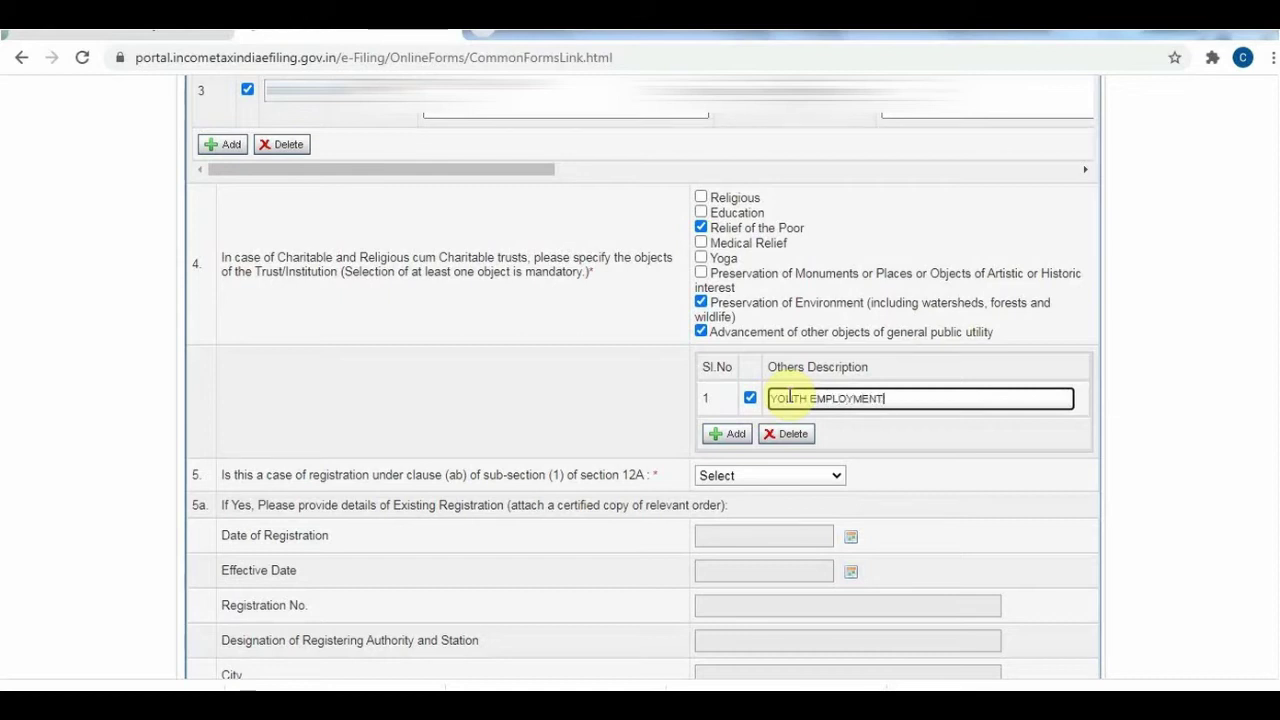
click(729, 434)
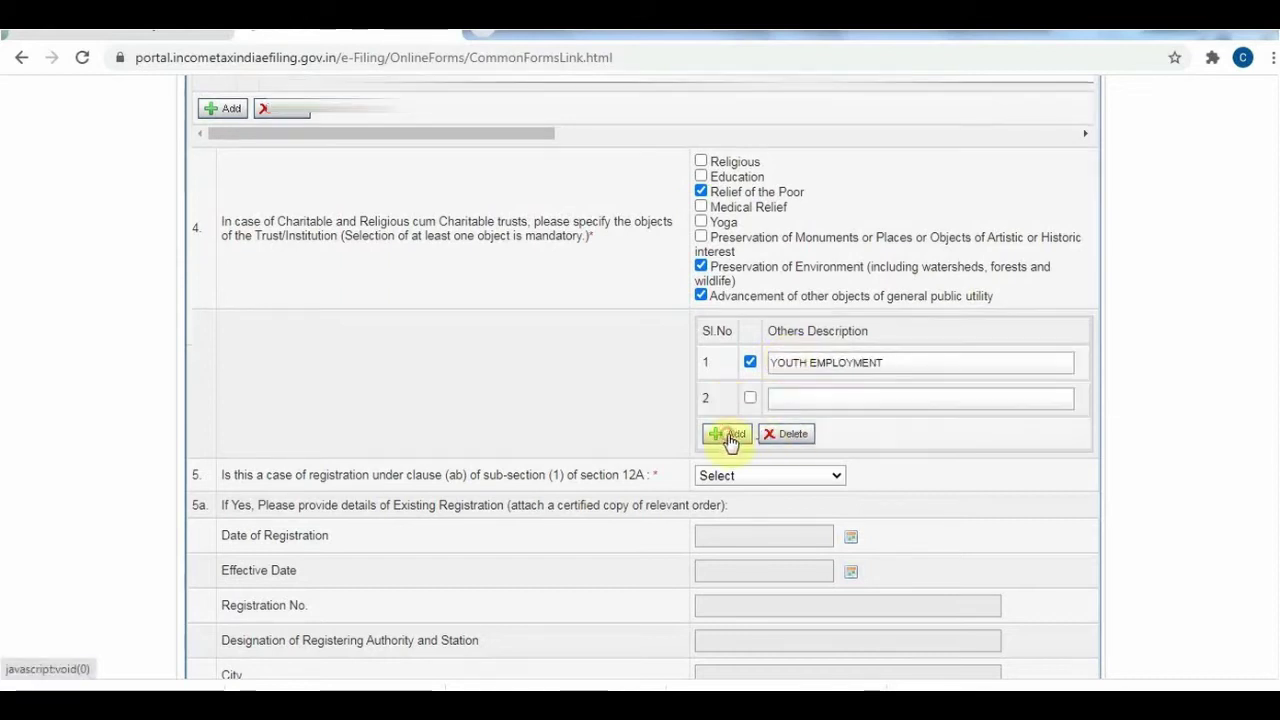
click(750, 398)
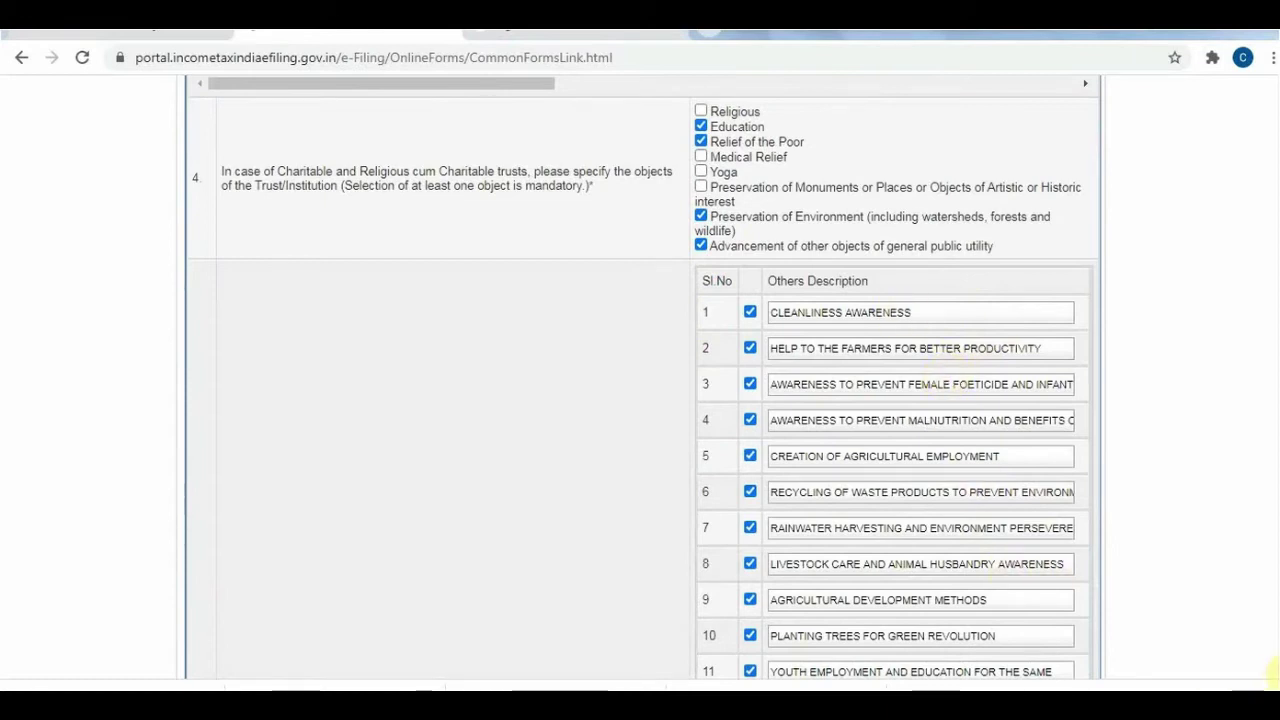
- Answer No to question 5 on registration under clause (ab) of sub-section (1) of section 12A
scroll(1275, 672, down, 5)
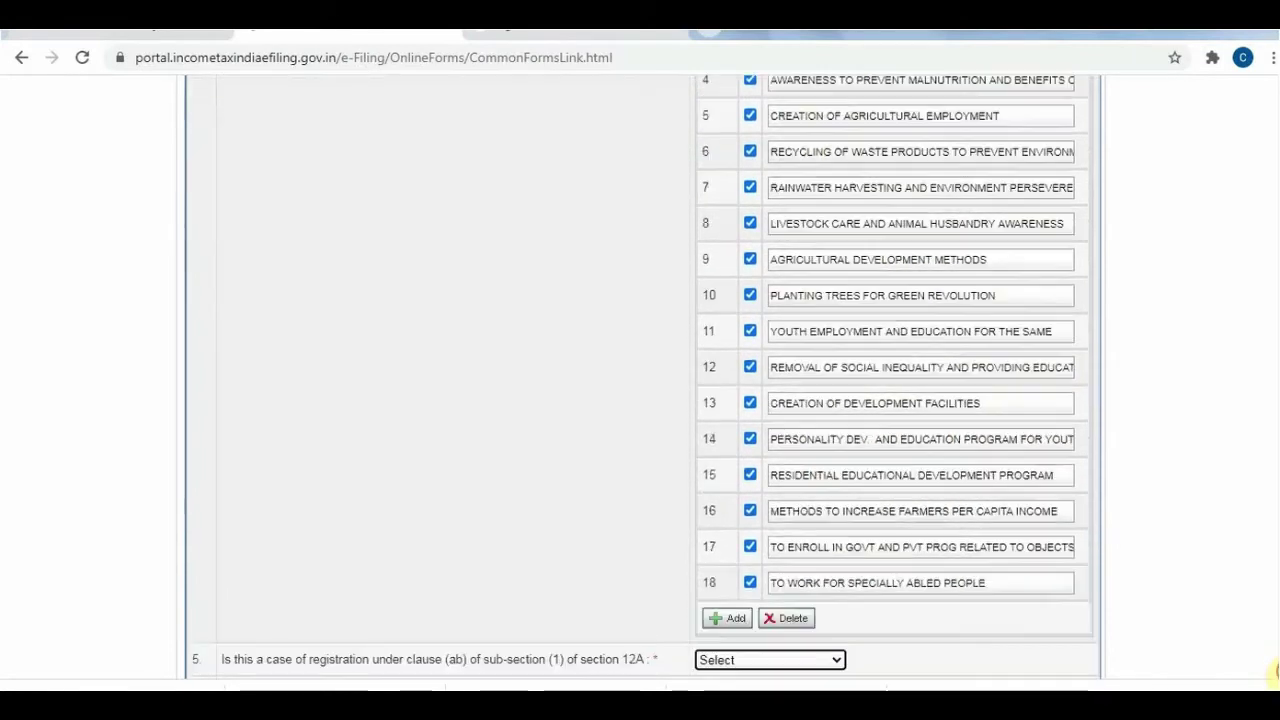
scroll(1275, 672, down, 3)
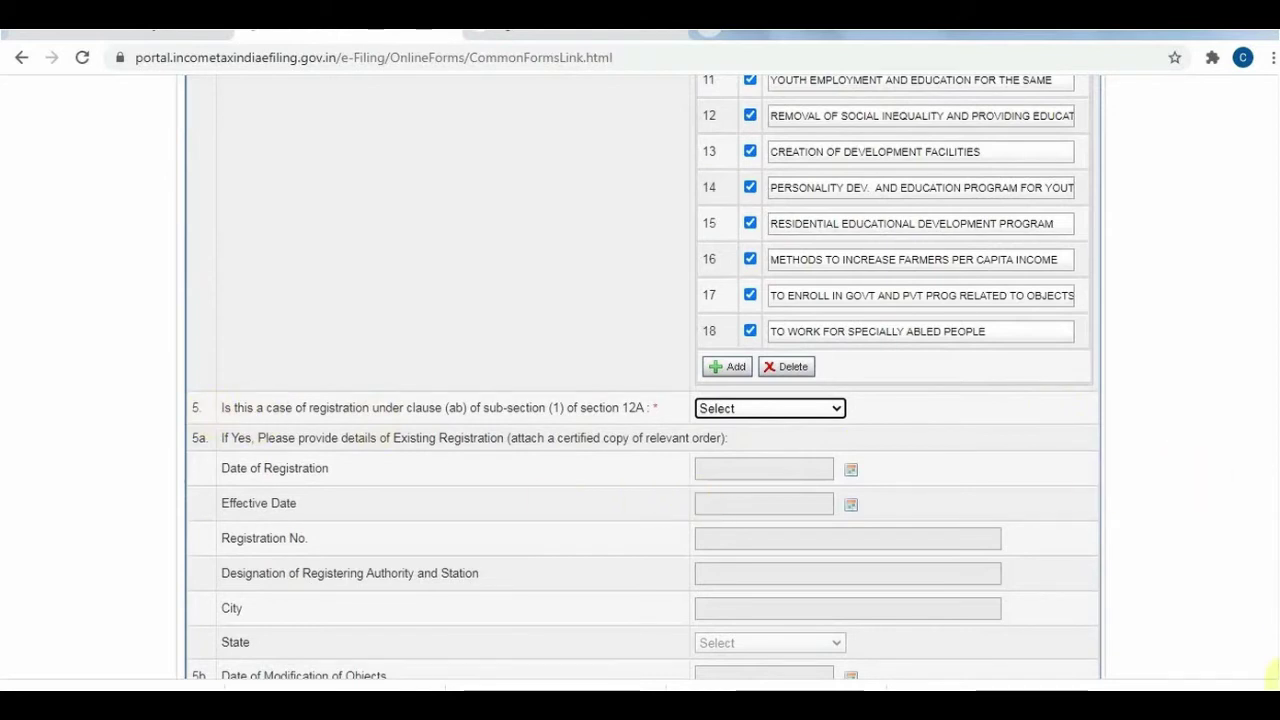
scroll(1275, 672, down, 3)
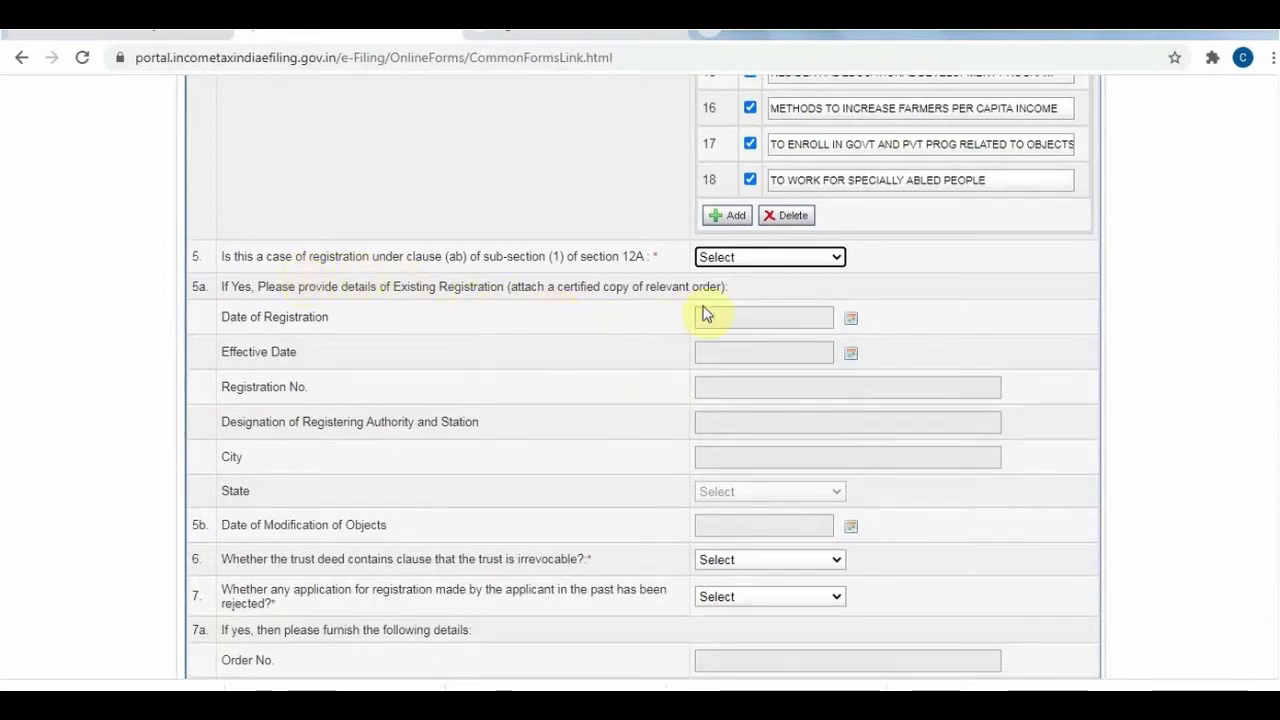
click(836, 258)
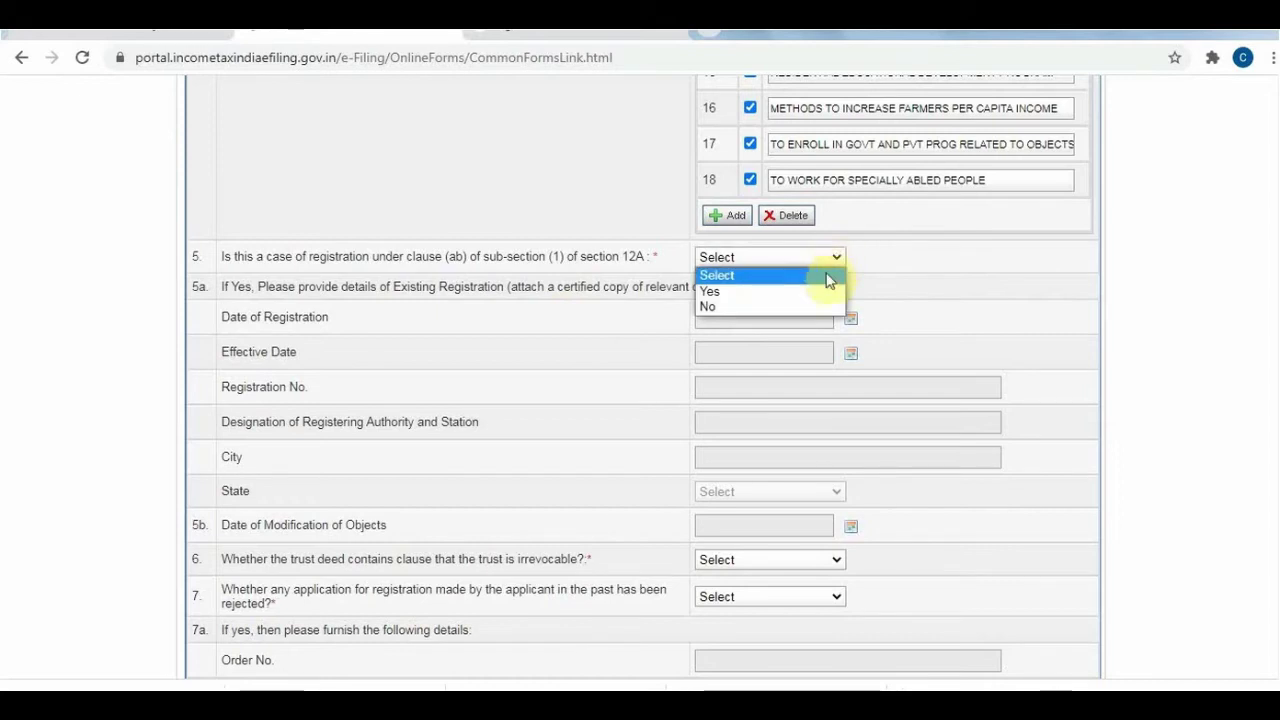
click(818, 307)
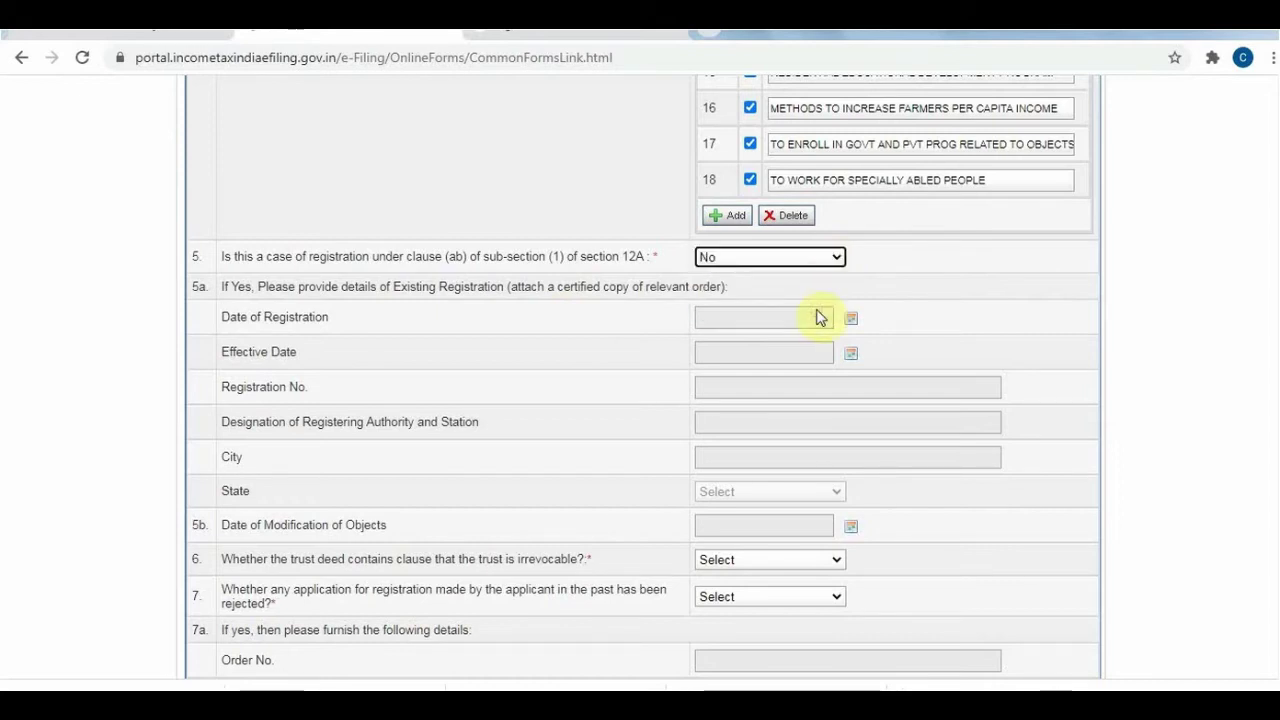
click(912, 290)
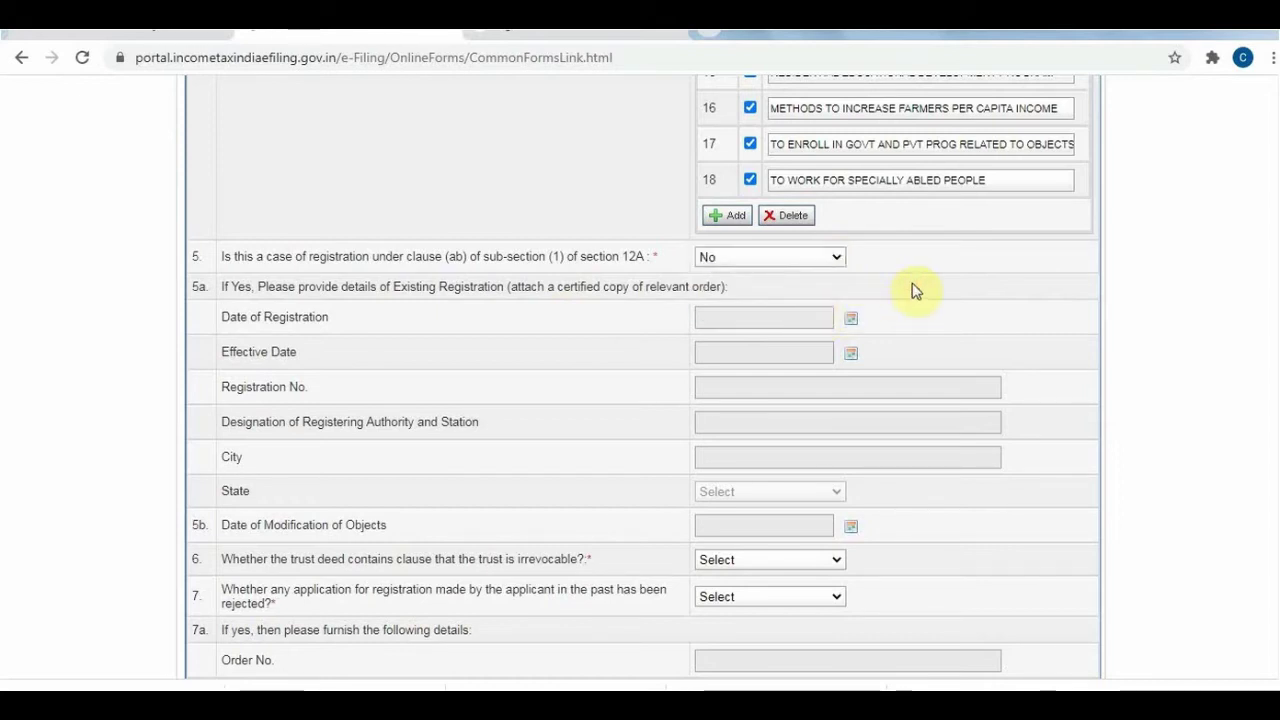
- Try Yes for question 5 to view the existing registration fields in 5a, and return the answer to No
click(836, 258)
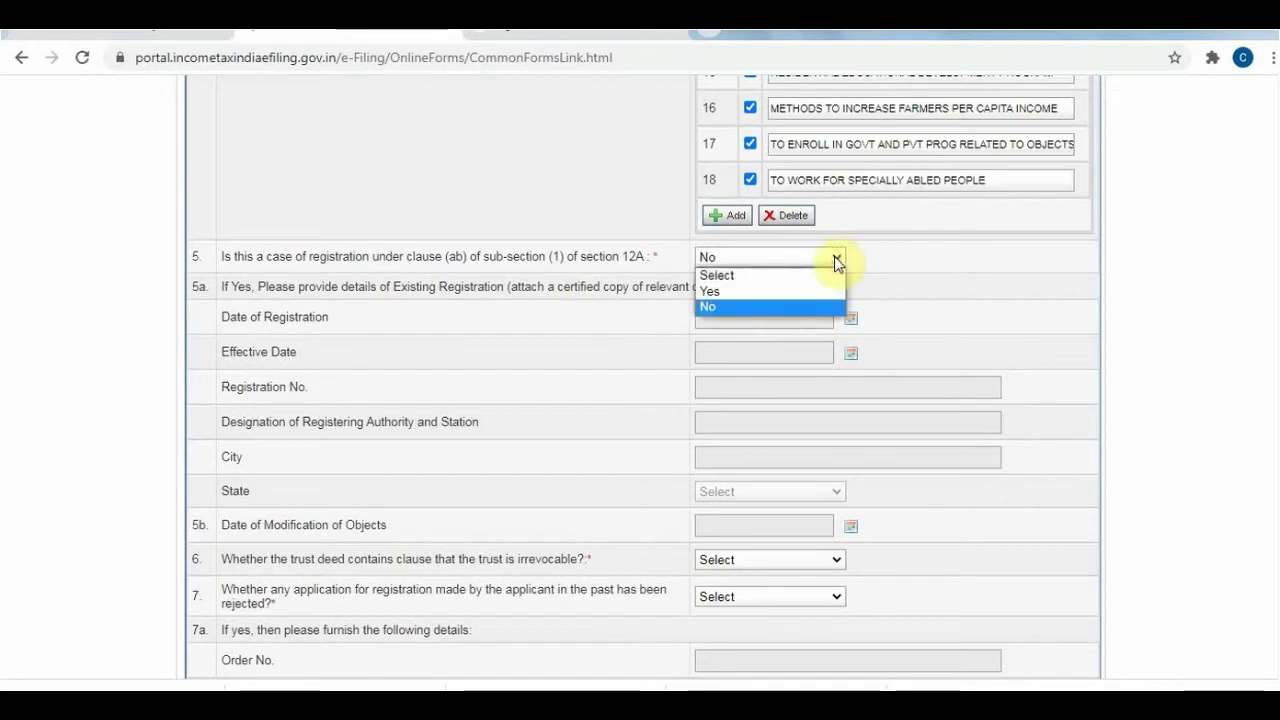
click(829, 291)
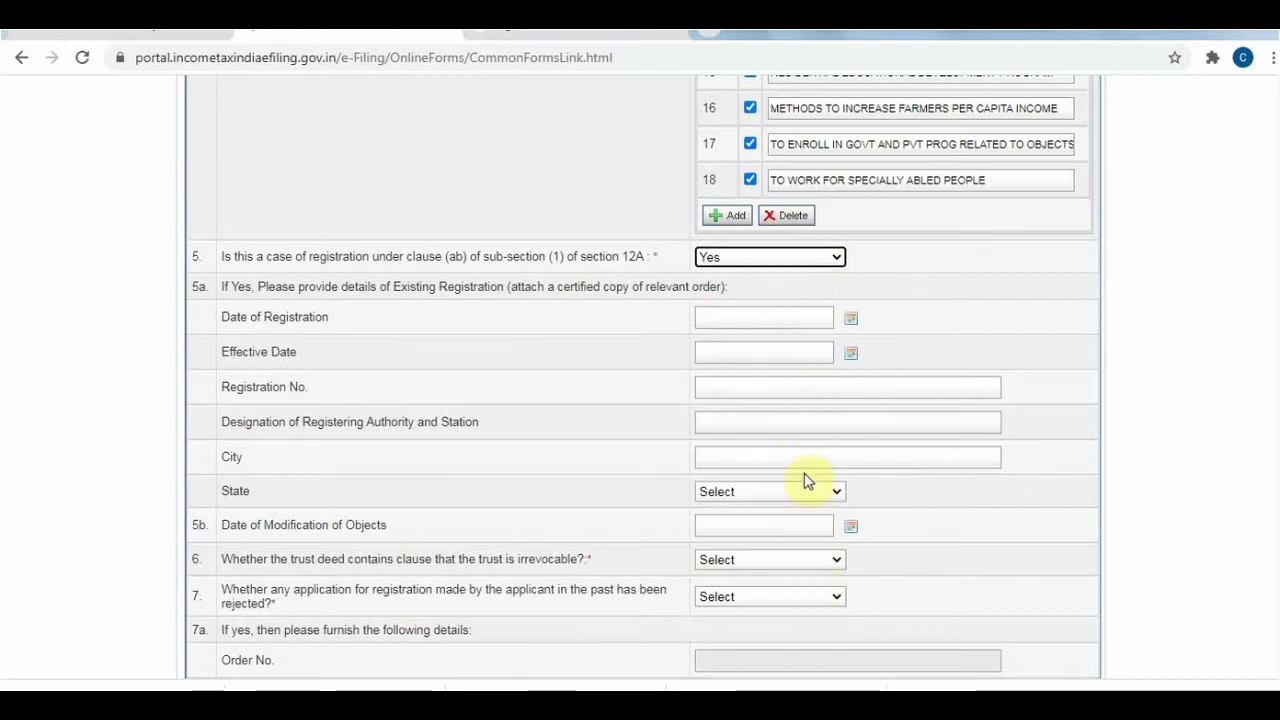
click(838, 258)
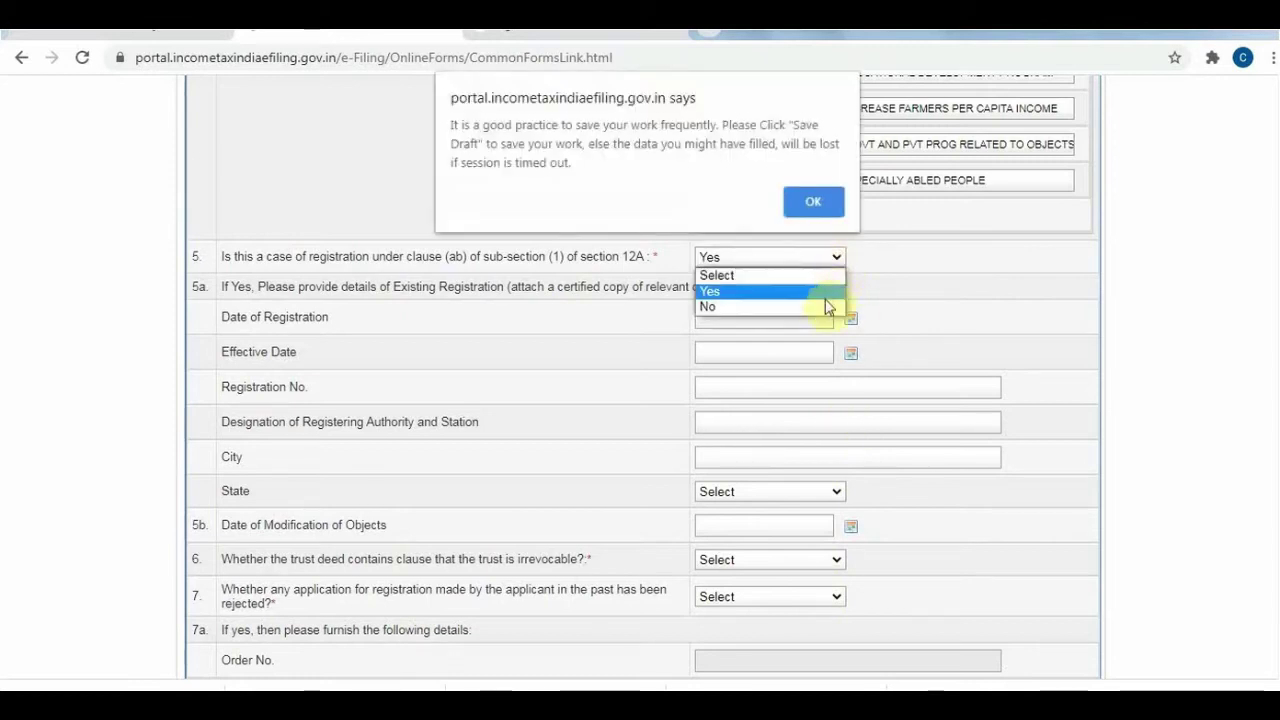
click(808, 195)
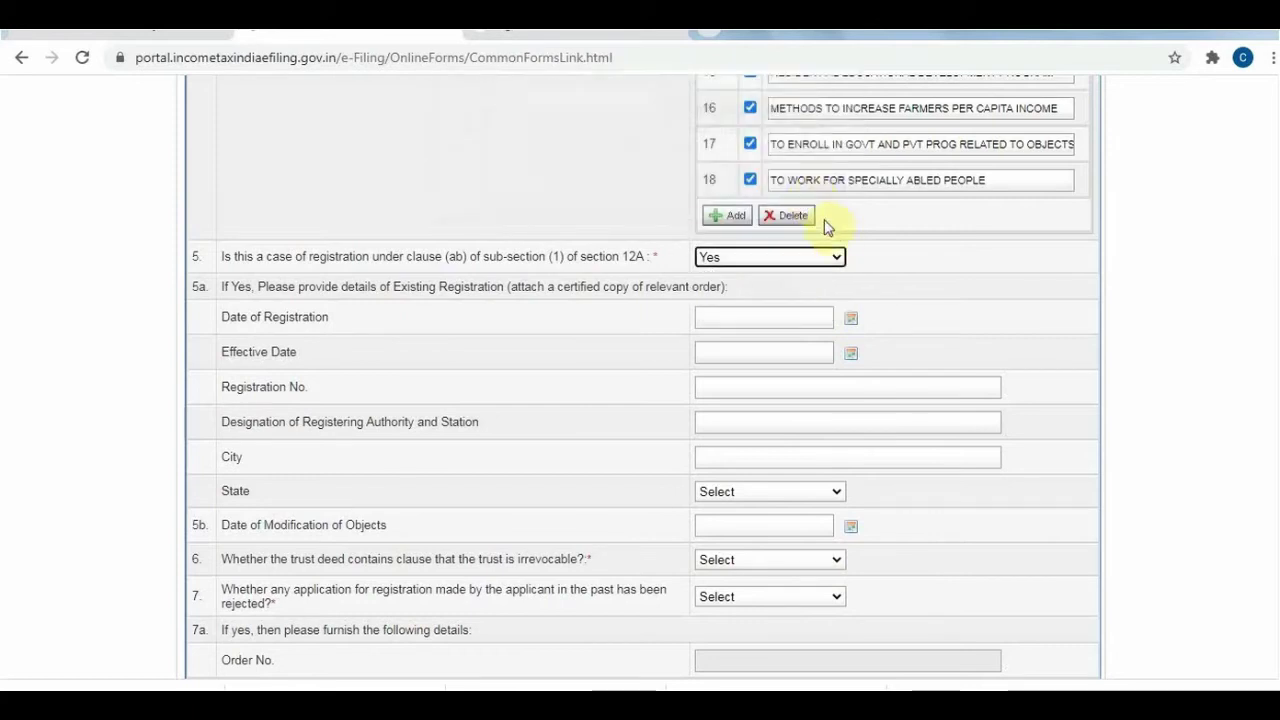
click(836, 256)
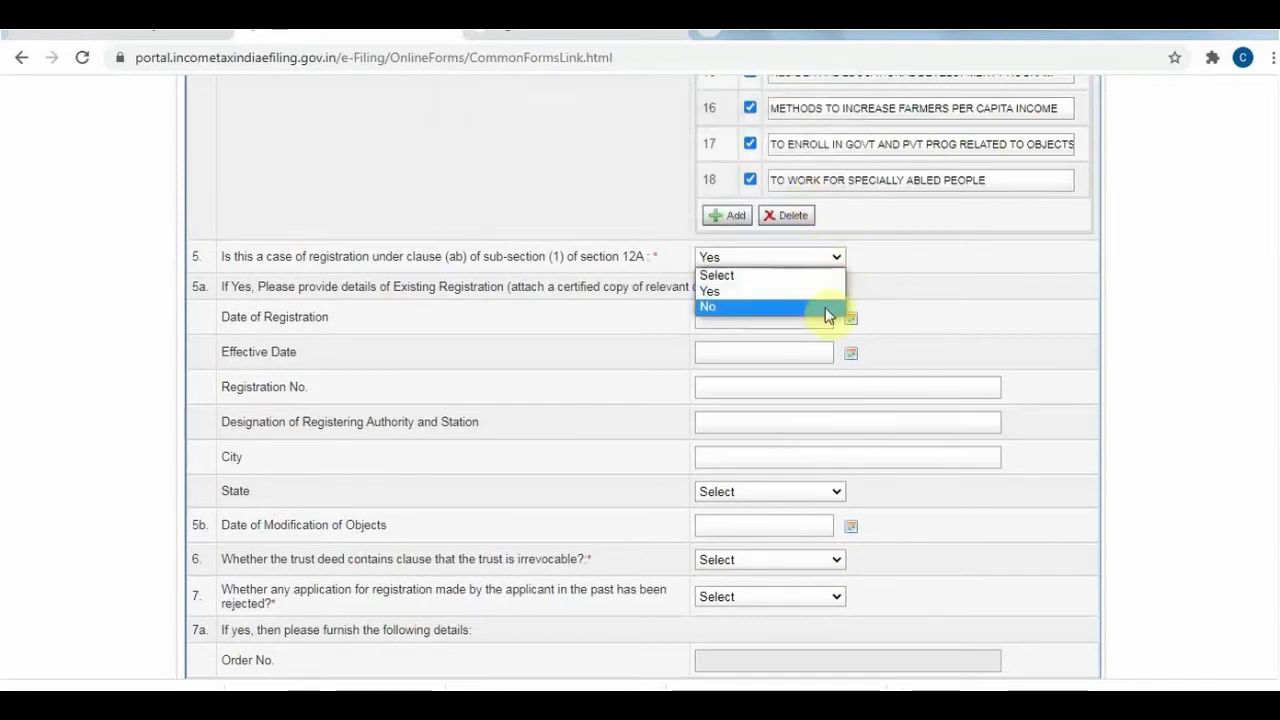
click(828, 310)
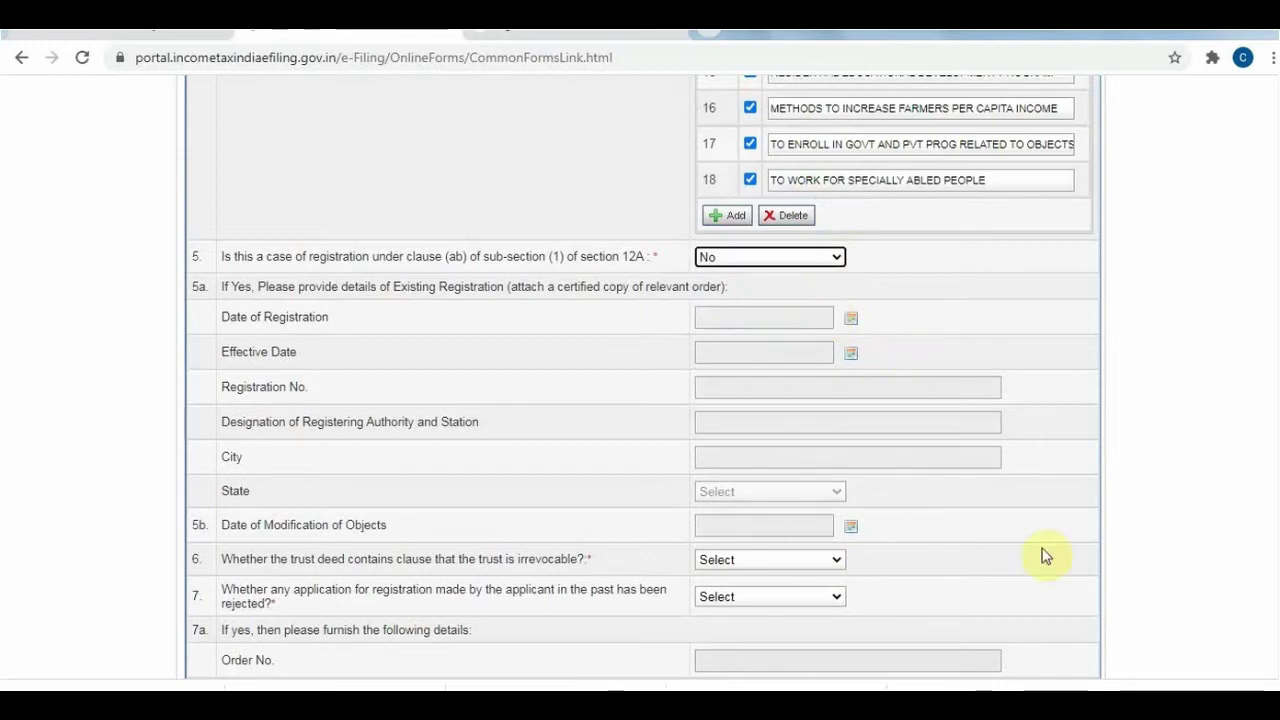
- Save the form as a draft, and answer Yes to question 6 on the trust deed's irrevocability clause
scroll(1275, 670, down, 4)
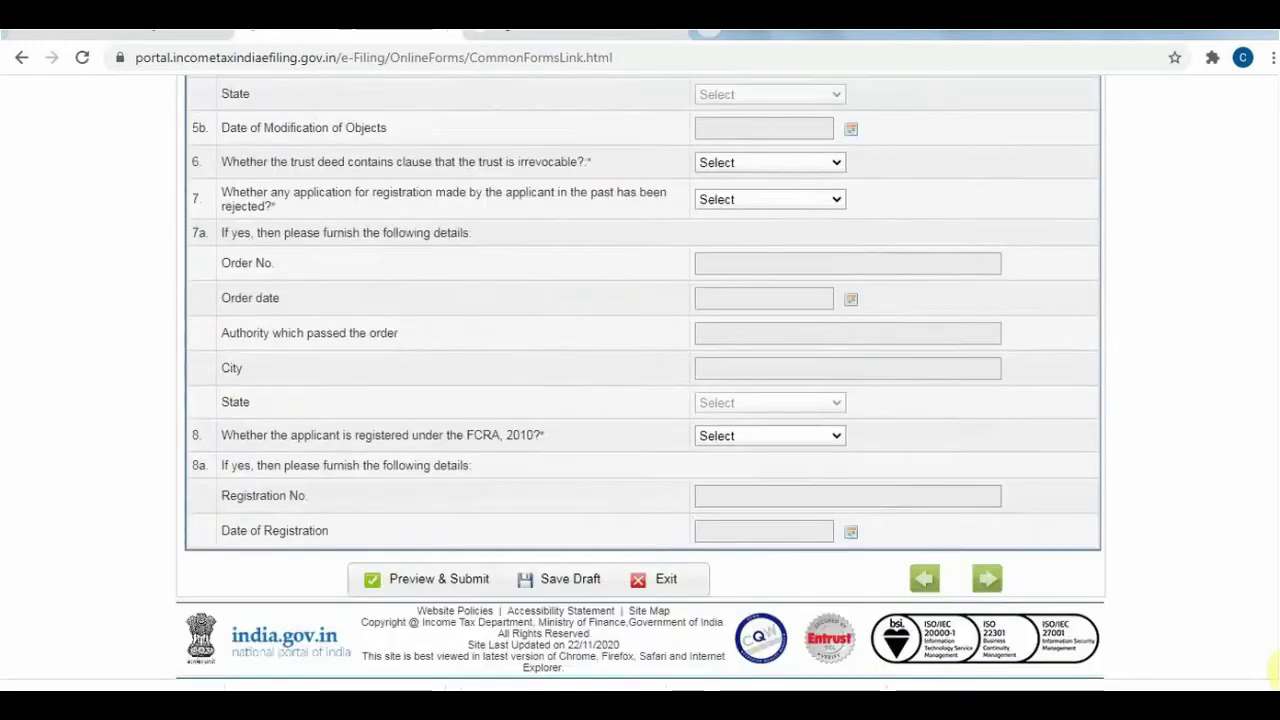
click(557, 588)
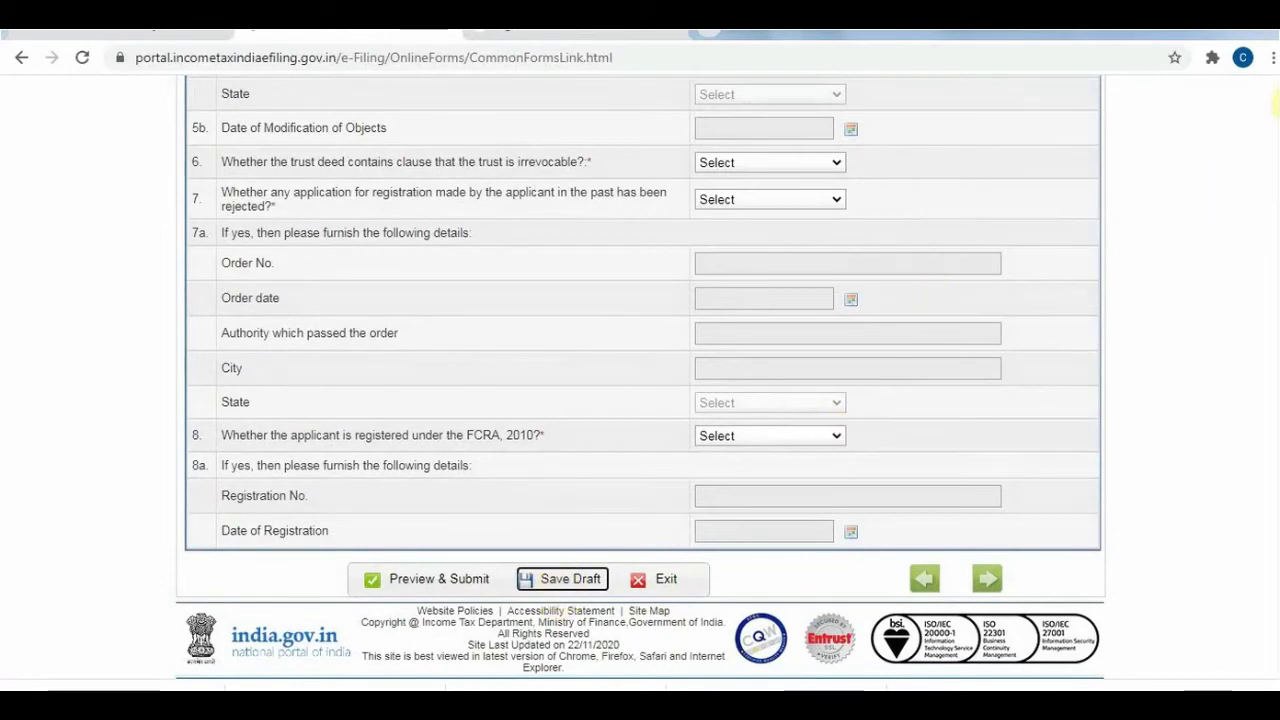
scroll(1275, 100, up, 3)
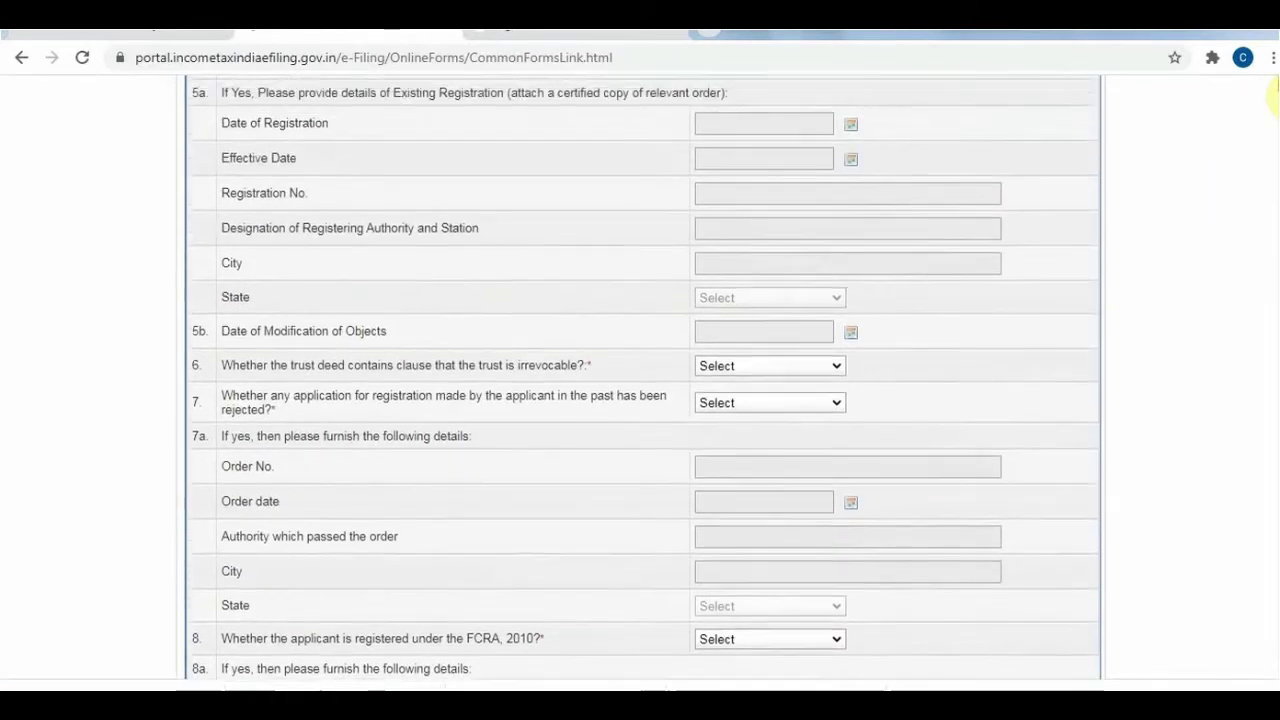
scroll(1275, 100, up, 1)
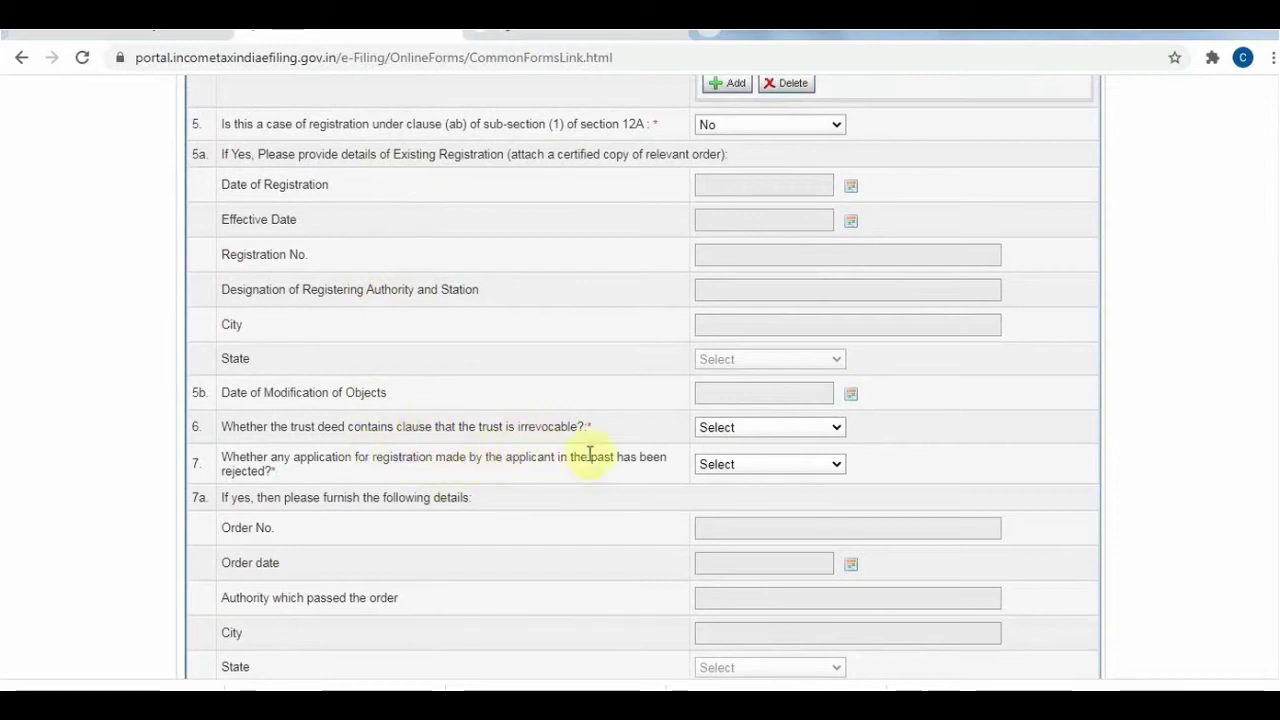
click(836, 428)
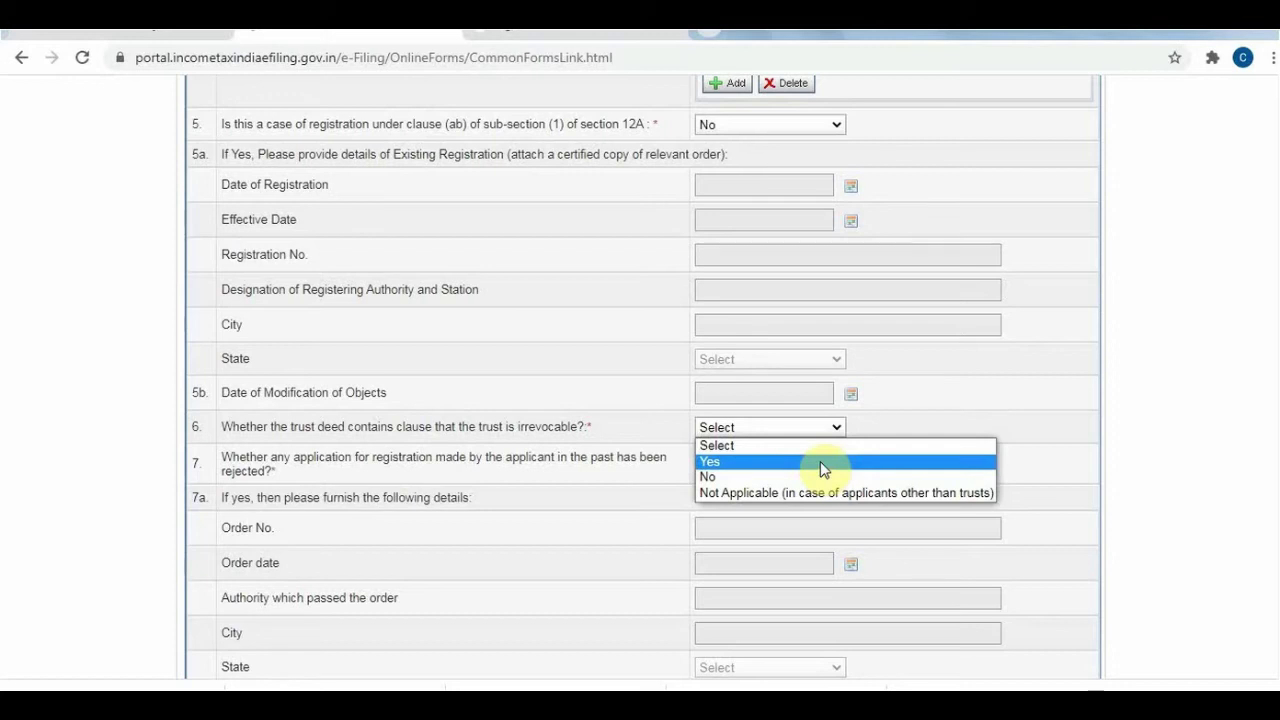
key(Up)
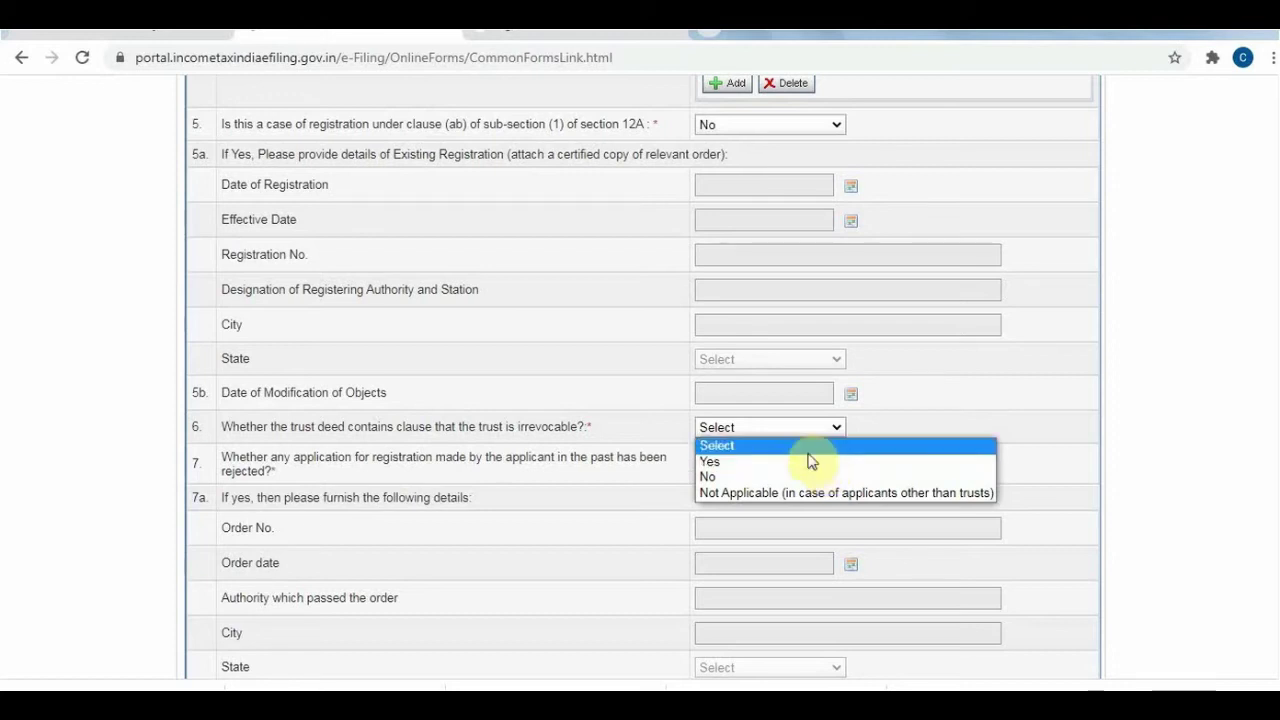
click(810, 462)
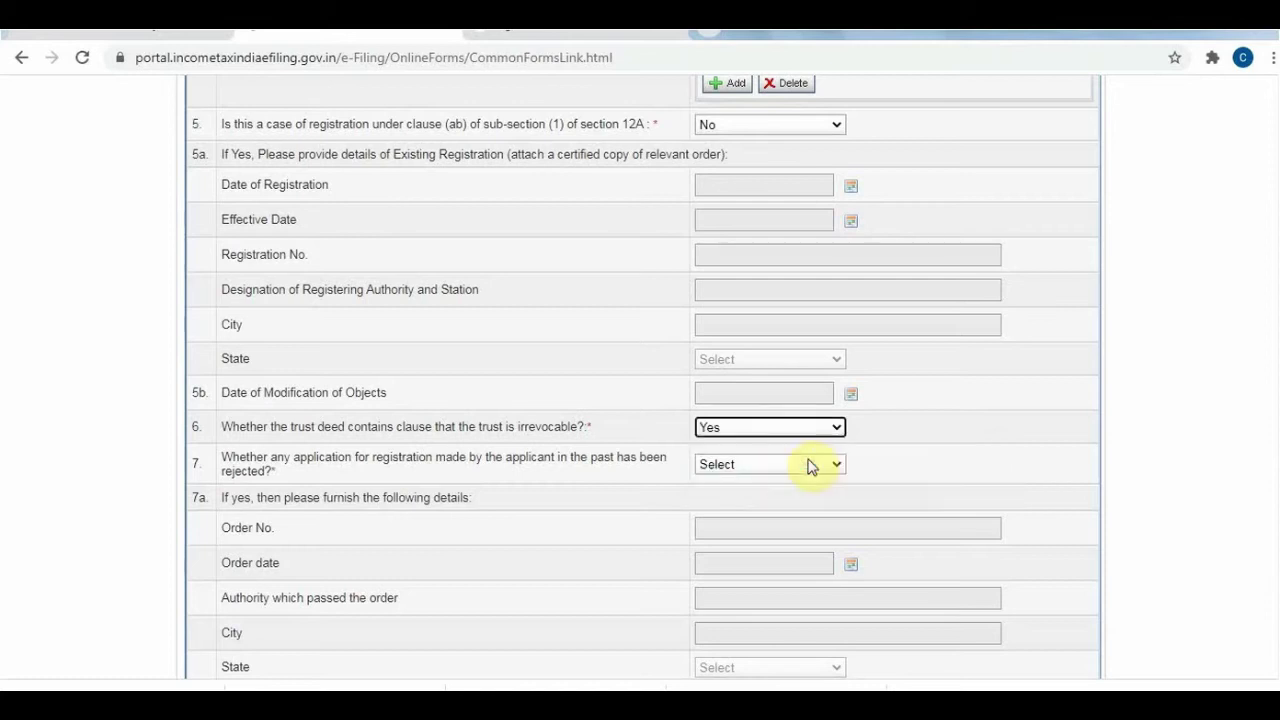
click(933, 470)
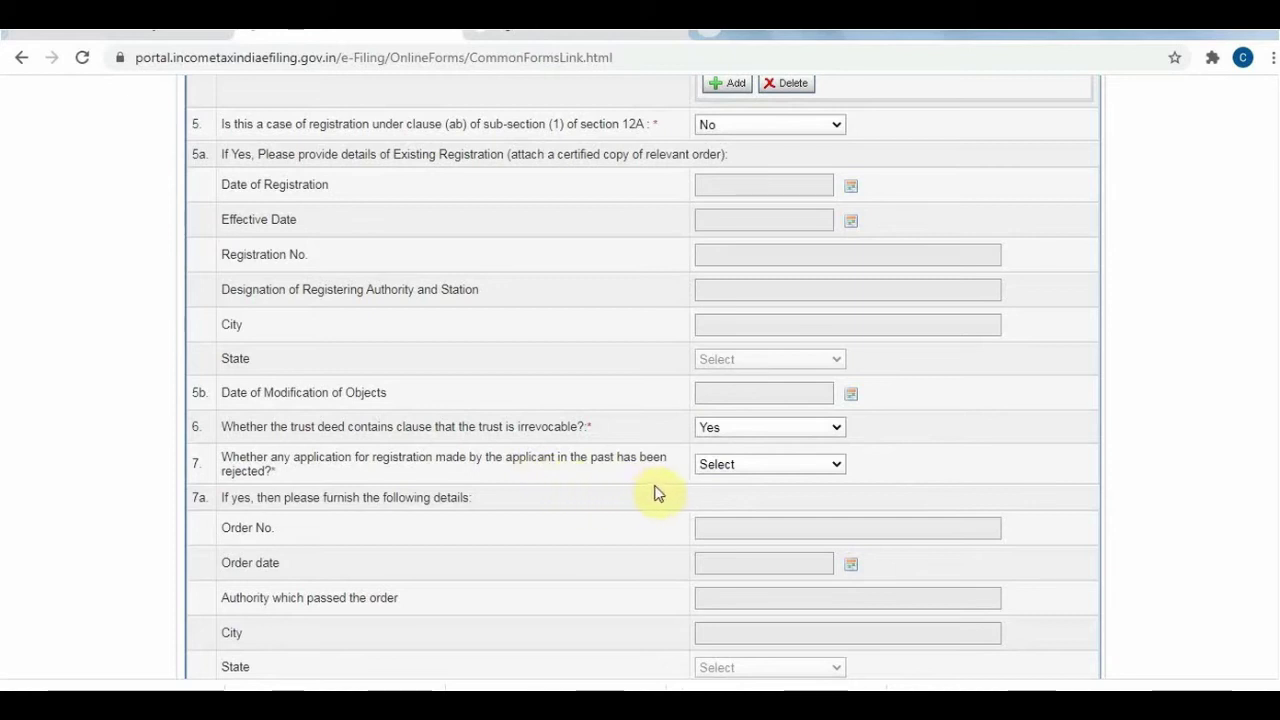
- Answer No to question 7 on whether any past application for registration has been rejected
click(838, 468)
click(823, 514)
click(979, 456)
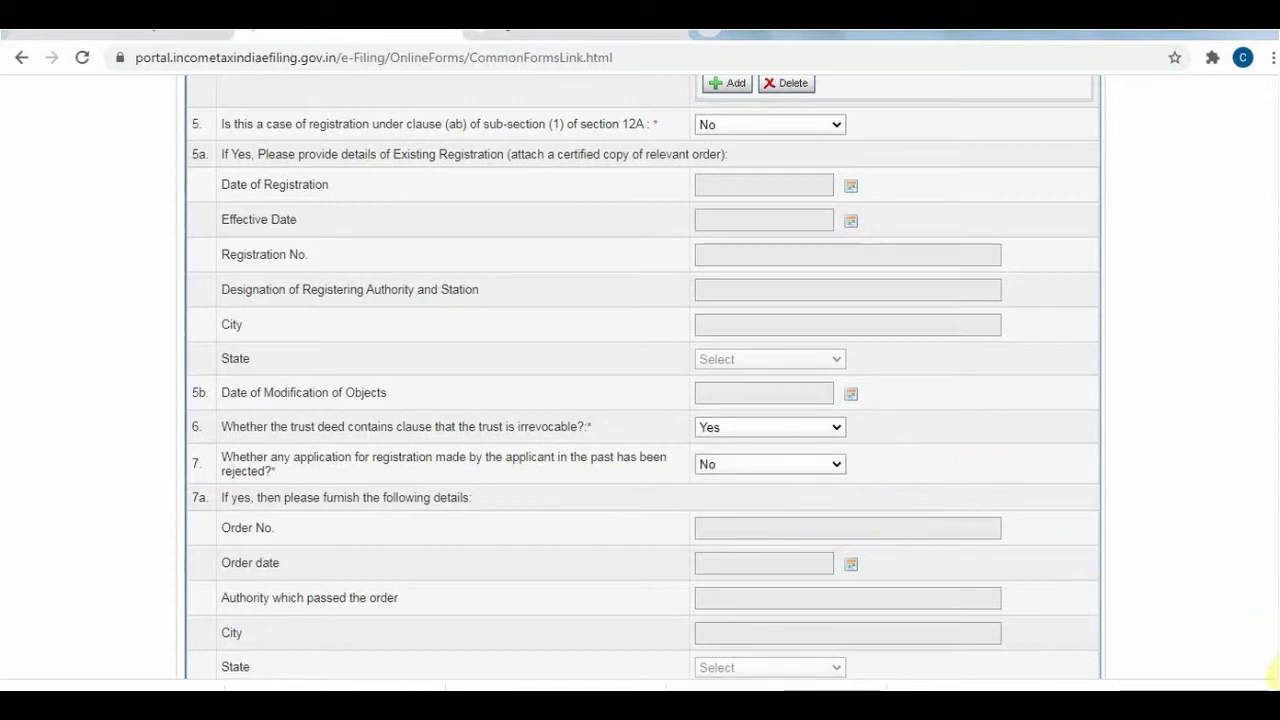
scroll(1273, 663, down, 1)
scroll(1273, 670, down, 3)
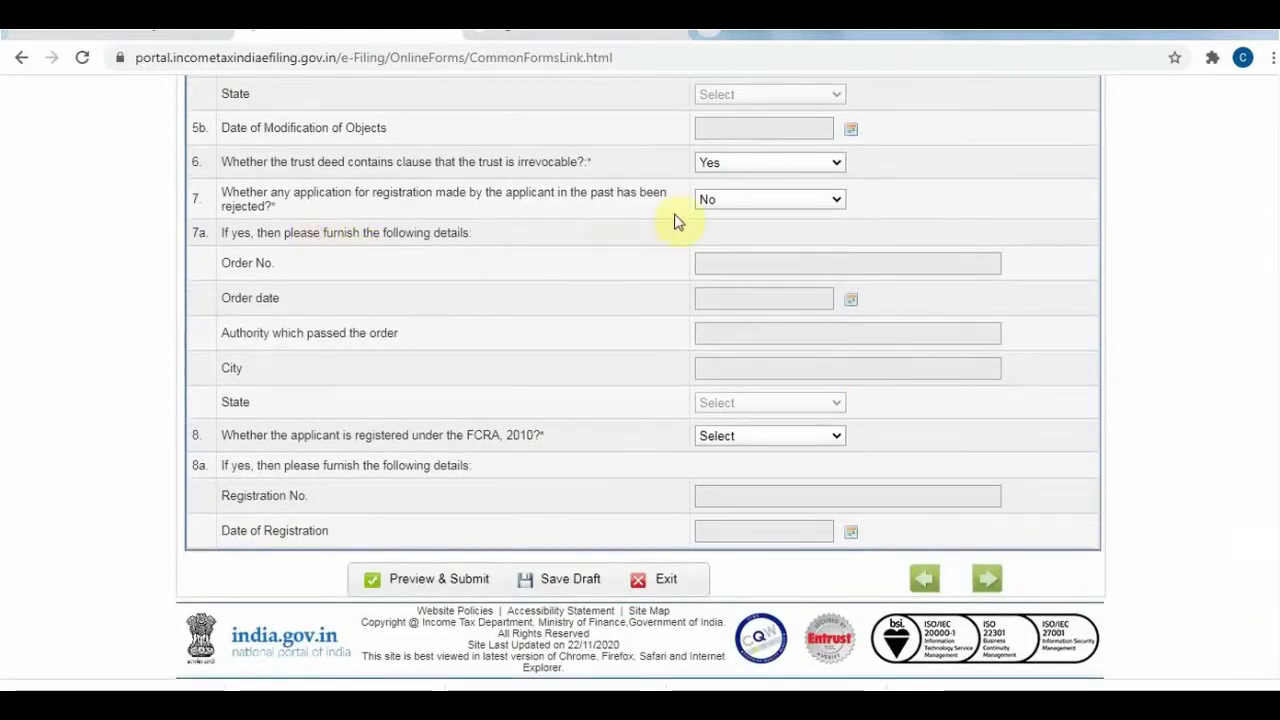
- Try Yes for question 7 to view the rejection order fields in 7a, and return the answer to No
click(836, 200)
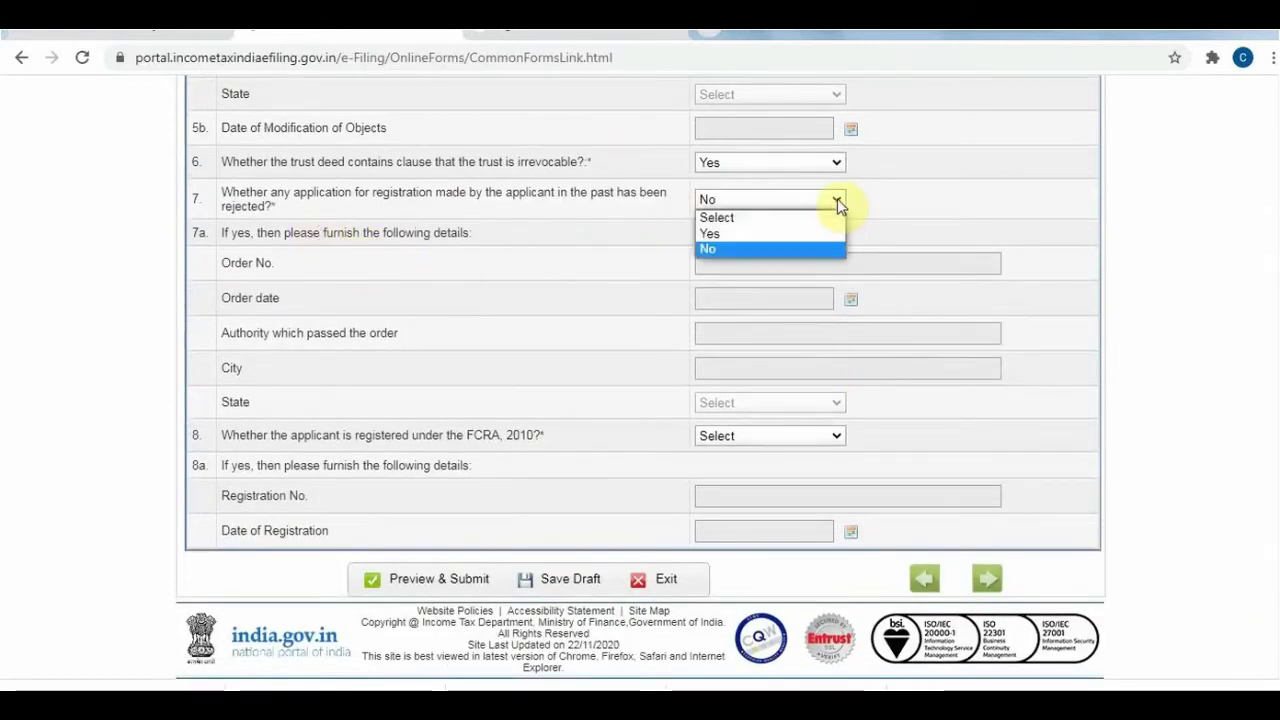
click(830, 236)
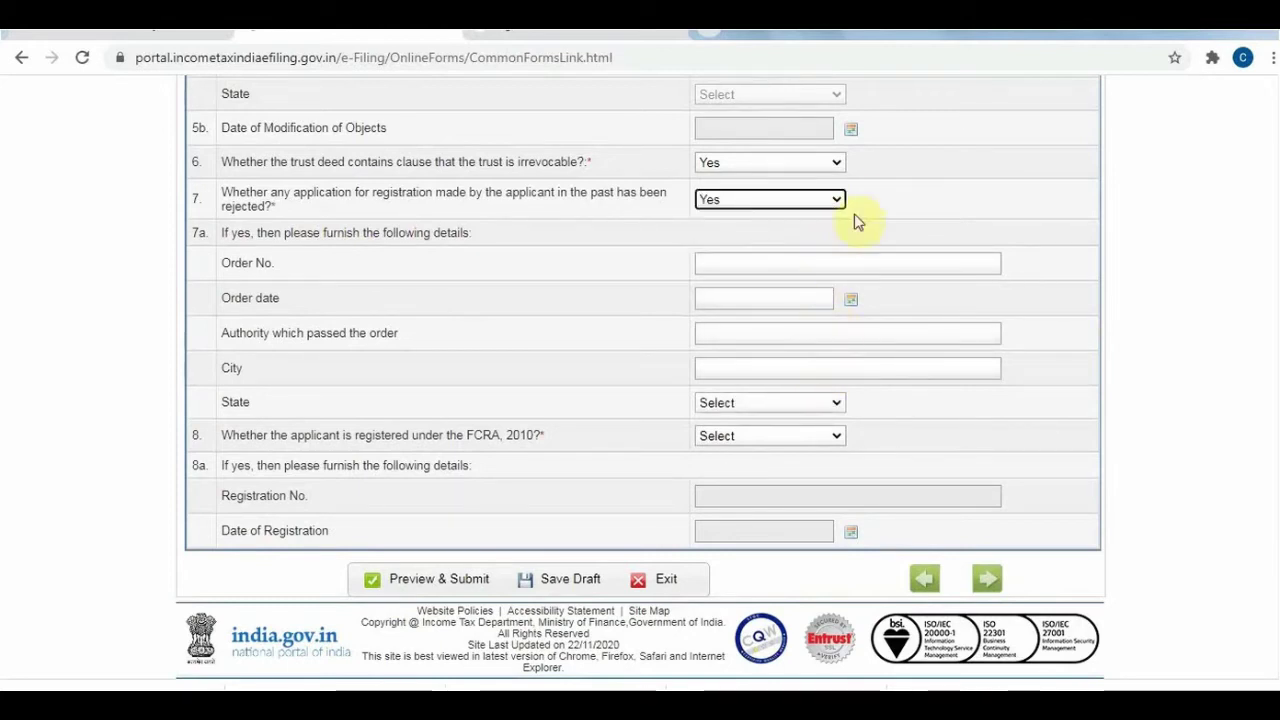
click(840, 201)
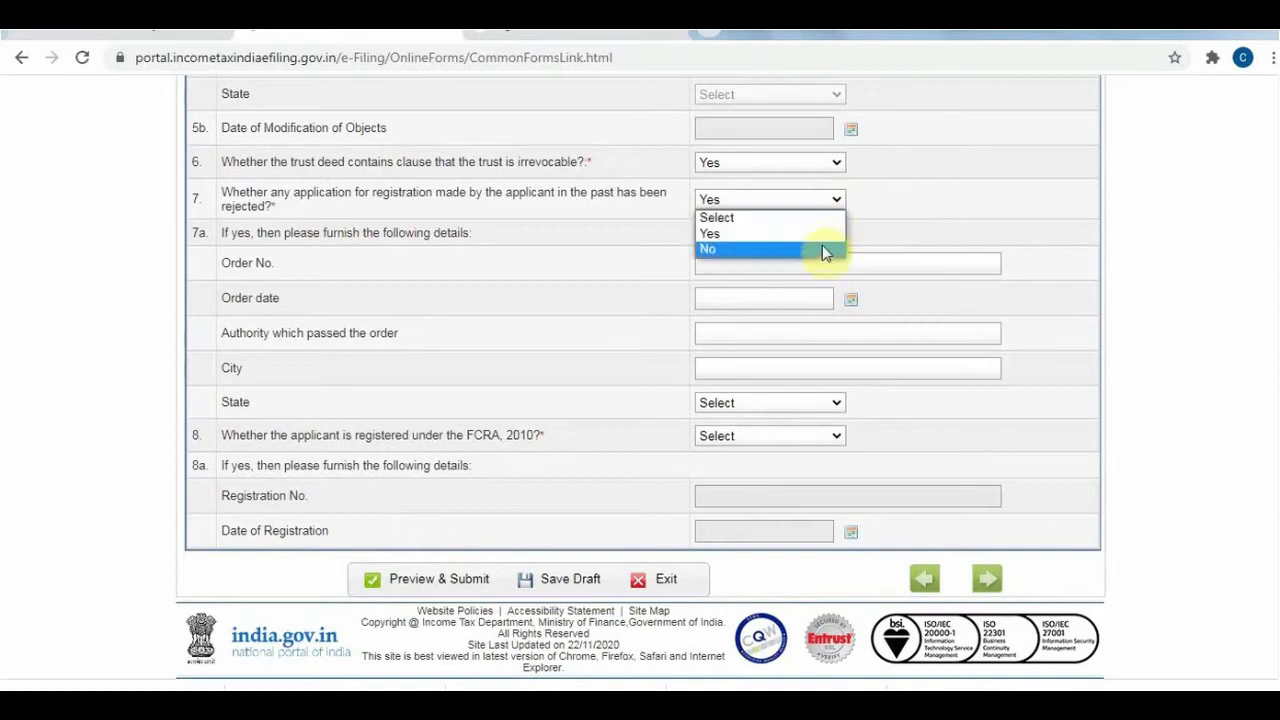
click(823, 250)
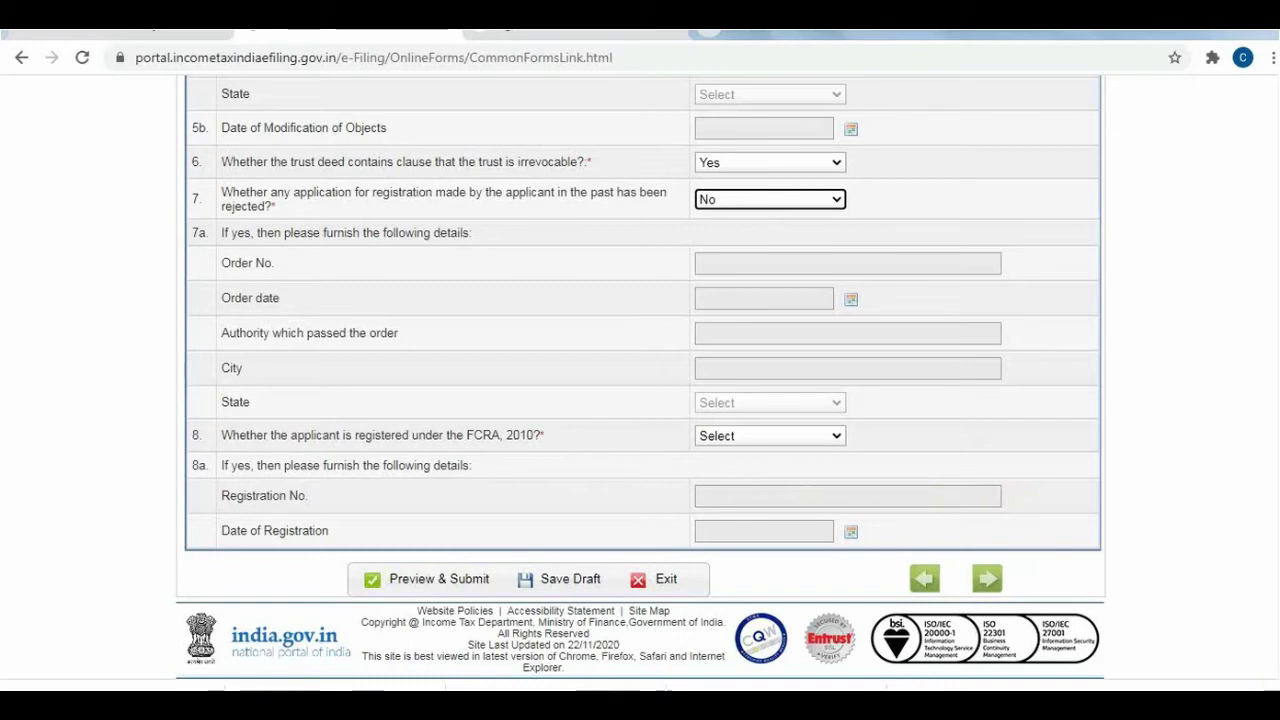
- Answer No to question 8 on whether the applicant is registered under the FCRA, 2010
click(838, 435)
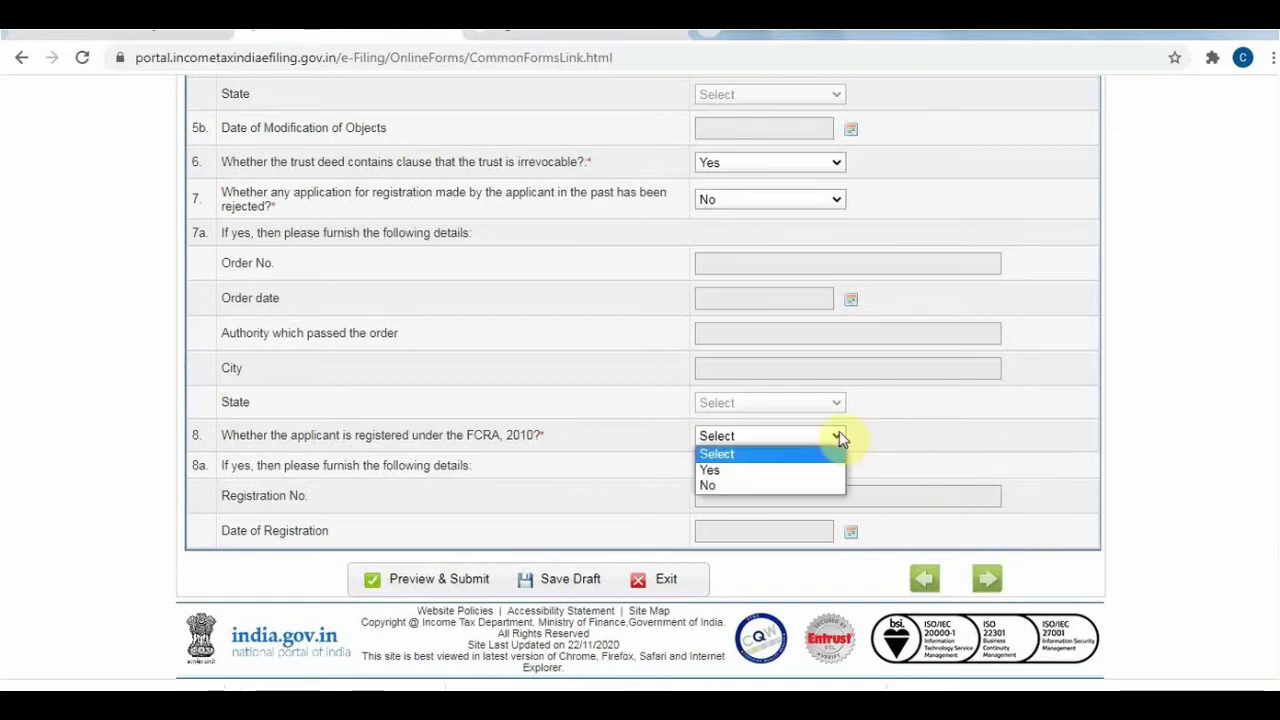
click(812, 486)
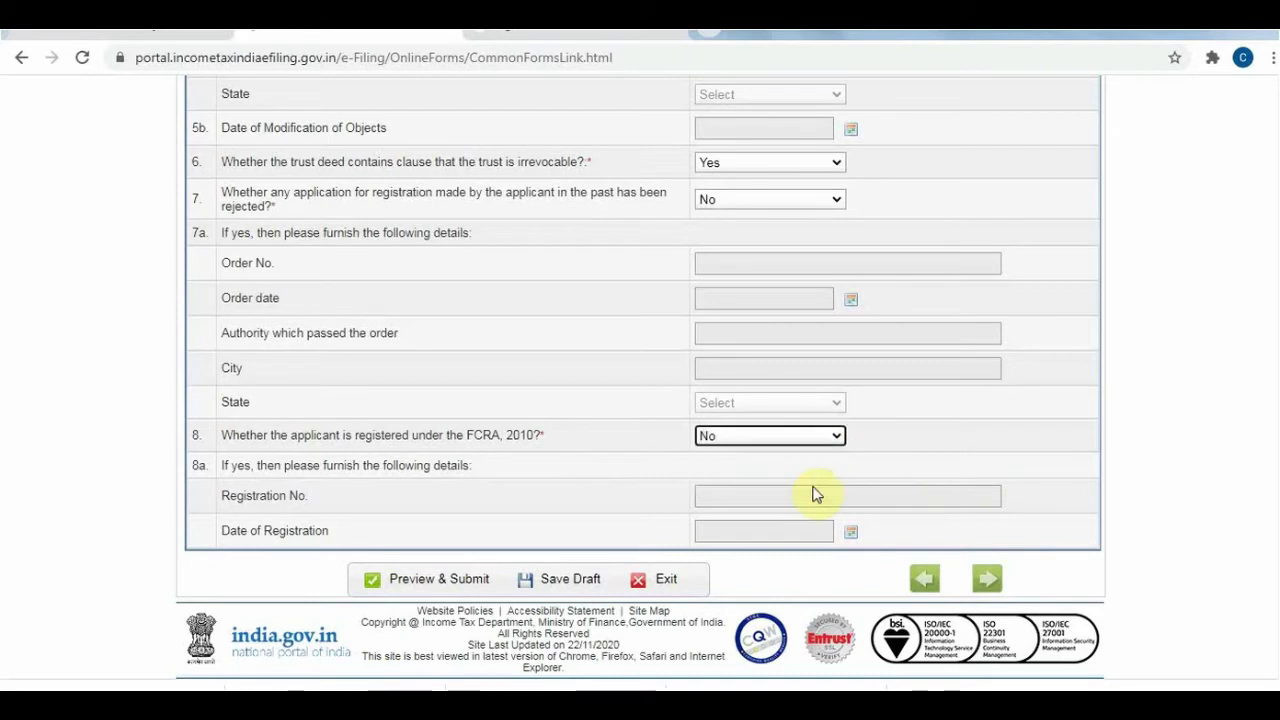
- Try Yes for question 8 to view the FCRA registration fields in 8a, and return the answer to No
click(838, 437)
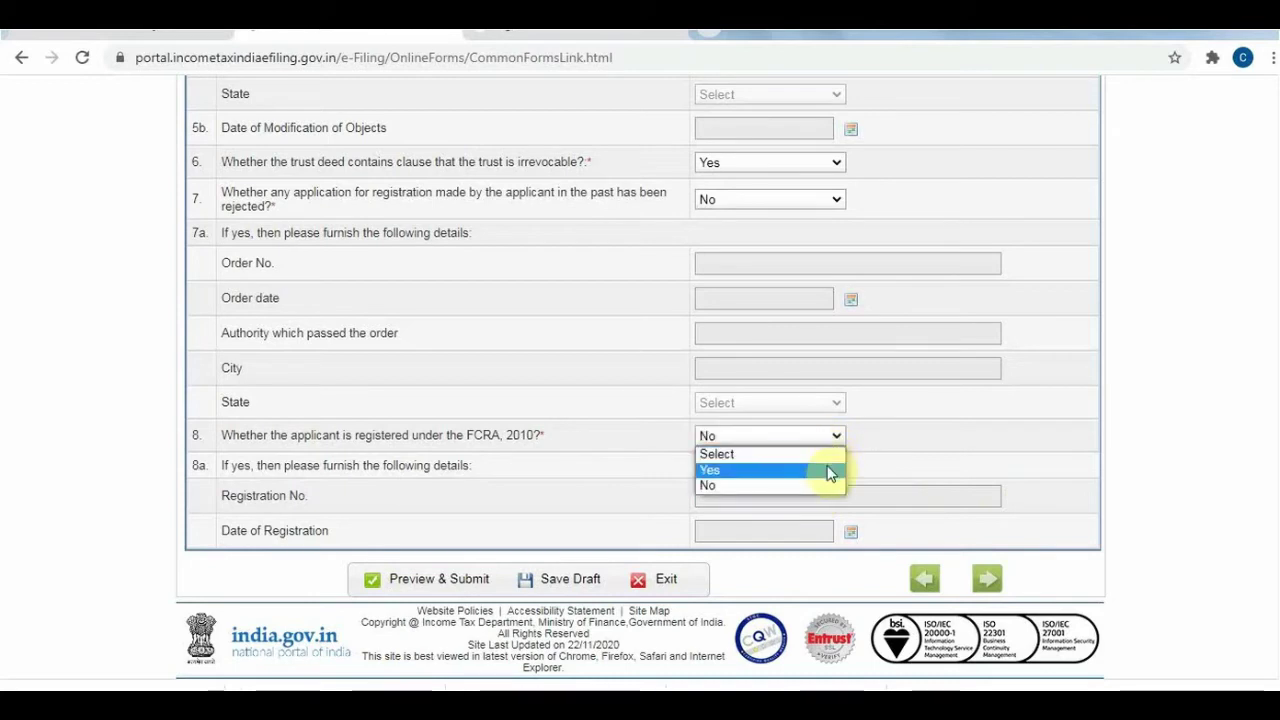
click(828, 471)
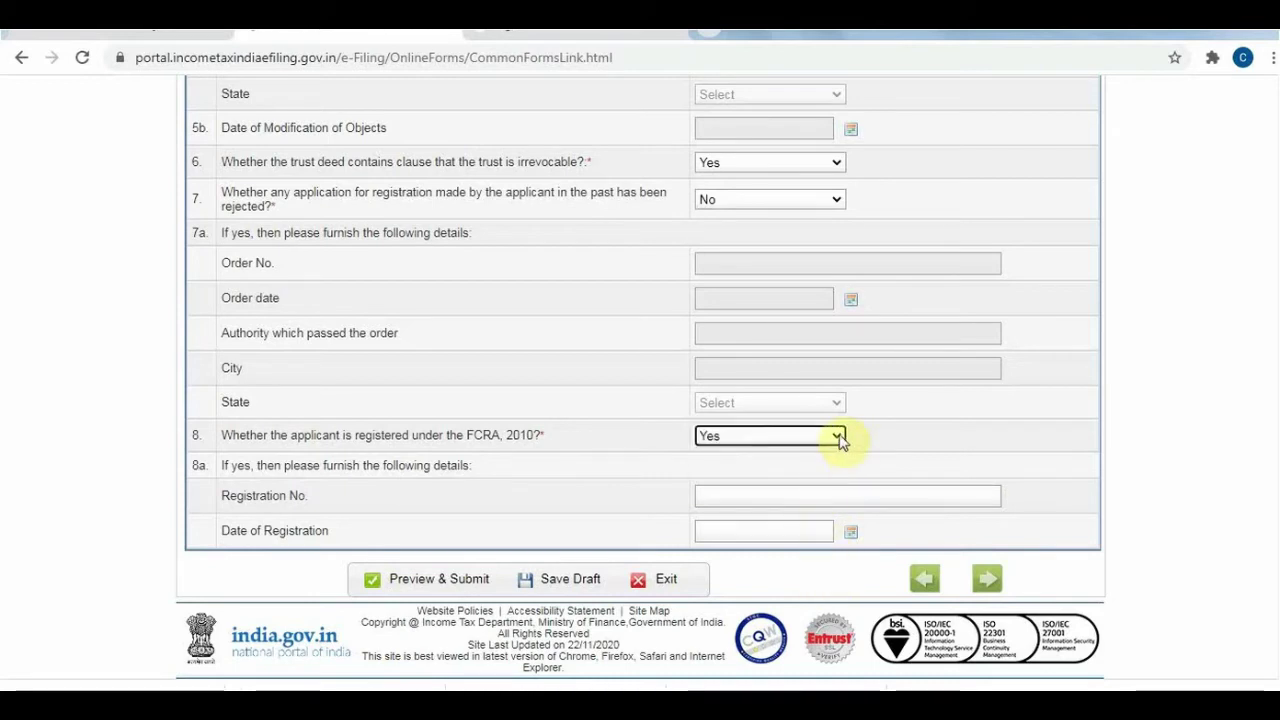
click(838, 438)
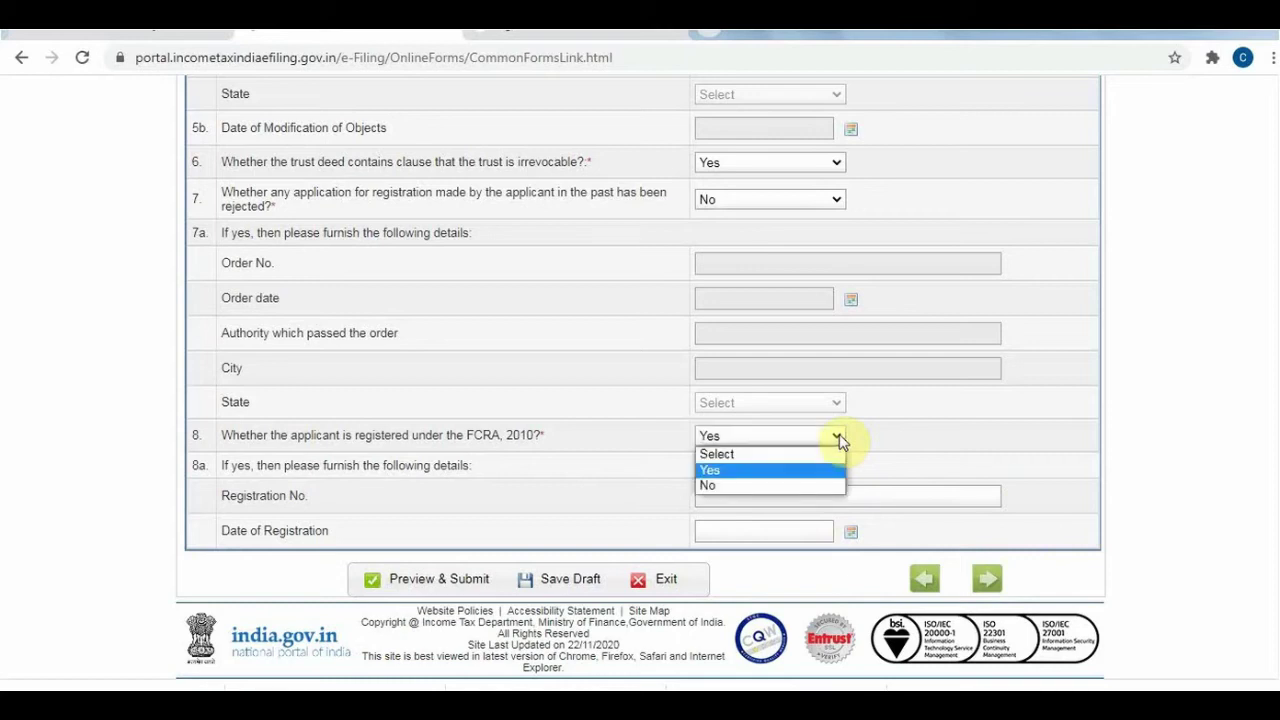
click(817, 486)
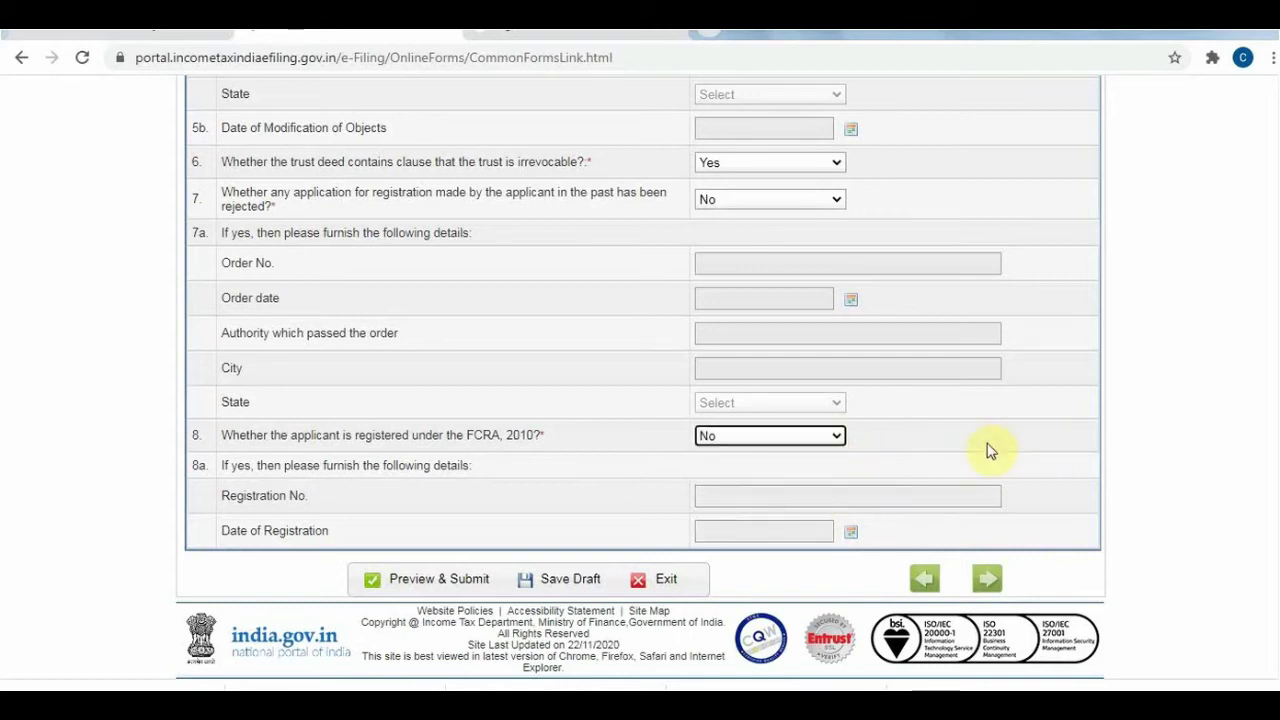
- Save the form as a draft and request its preview for submission
click(584, 586)
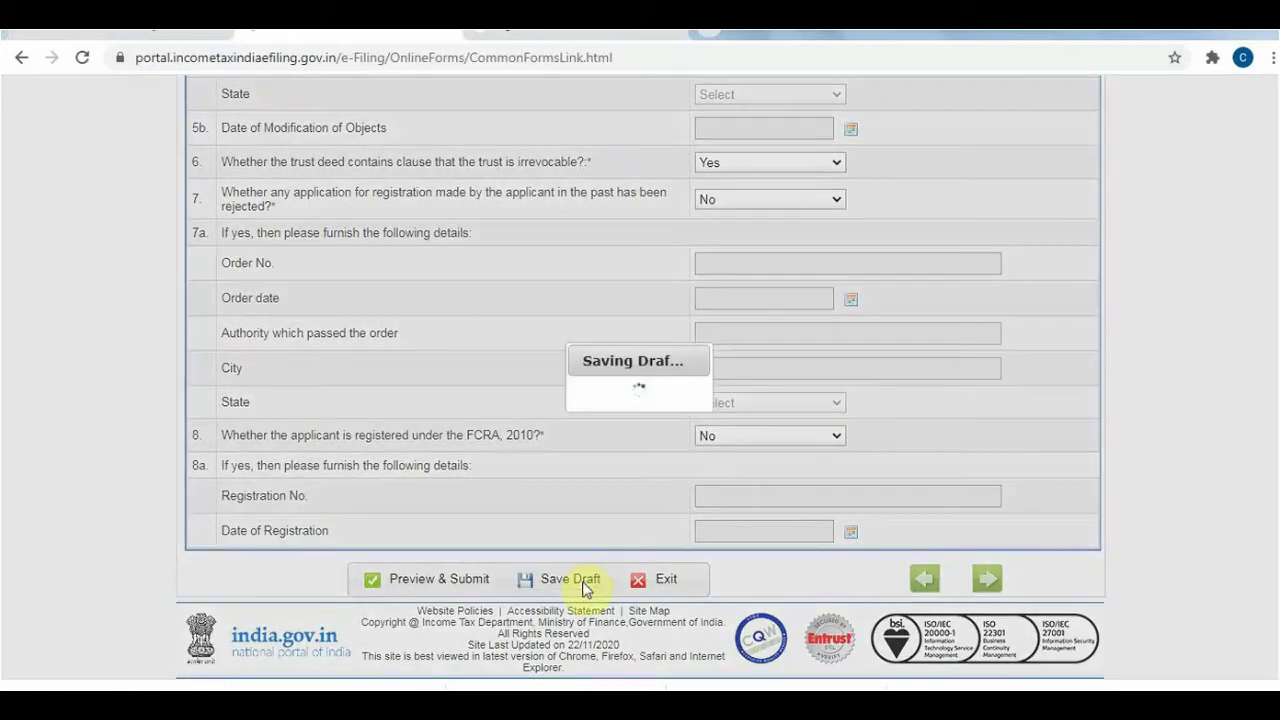
click(451, 591)
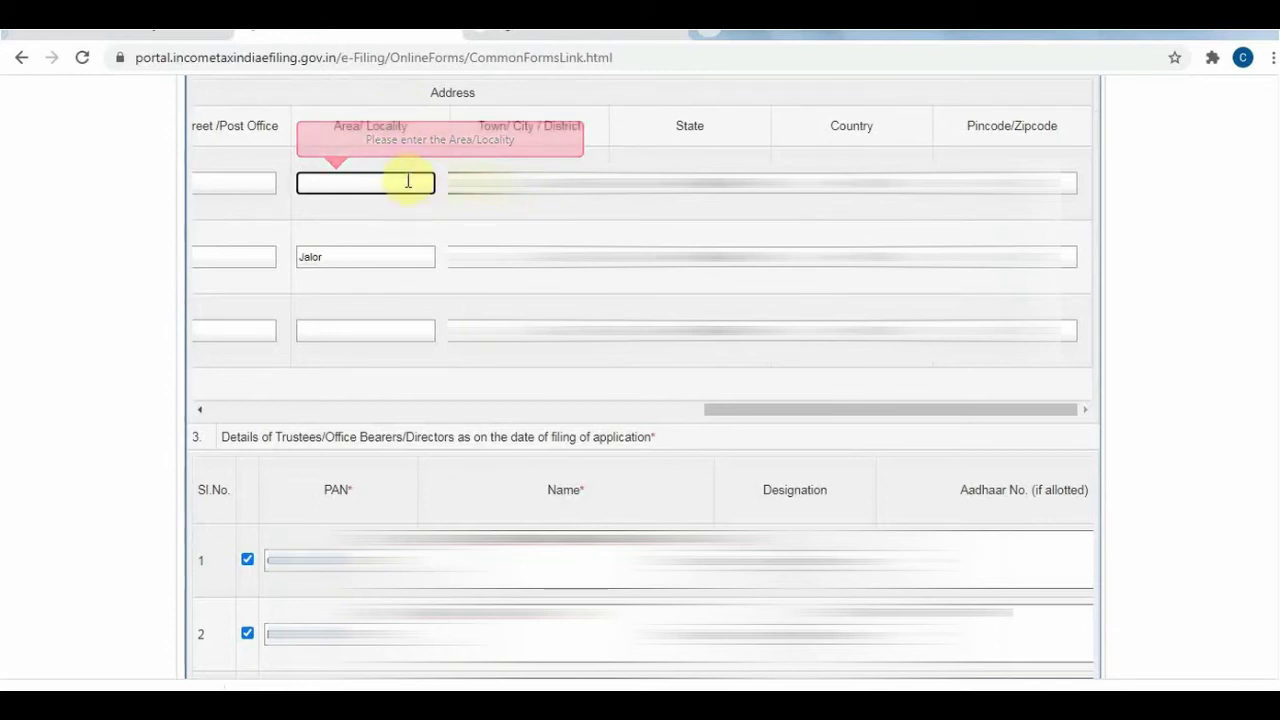
- Fill in the missing Area/Locality in the addresses of the first and third founders
text(jal)
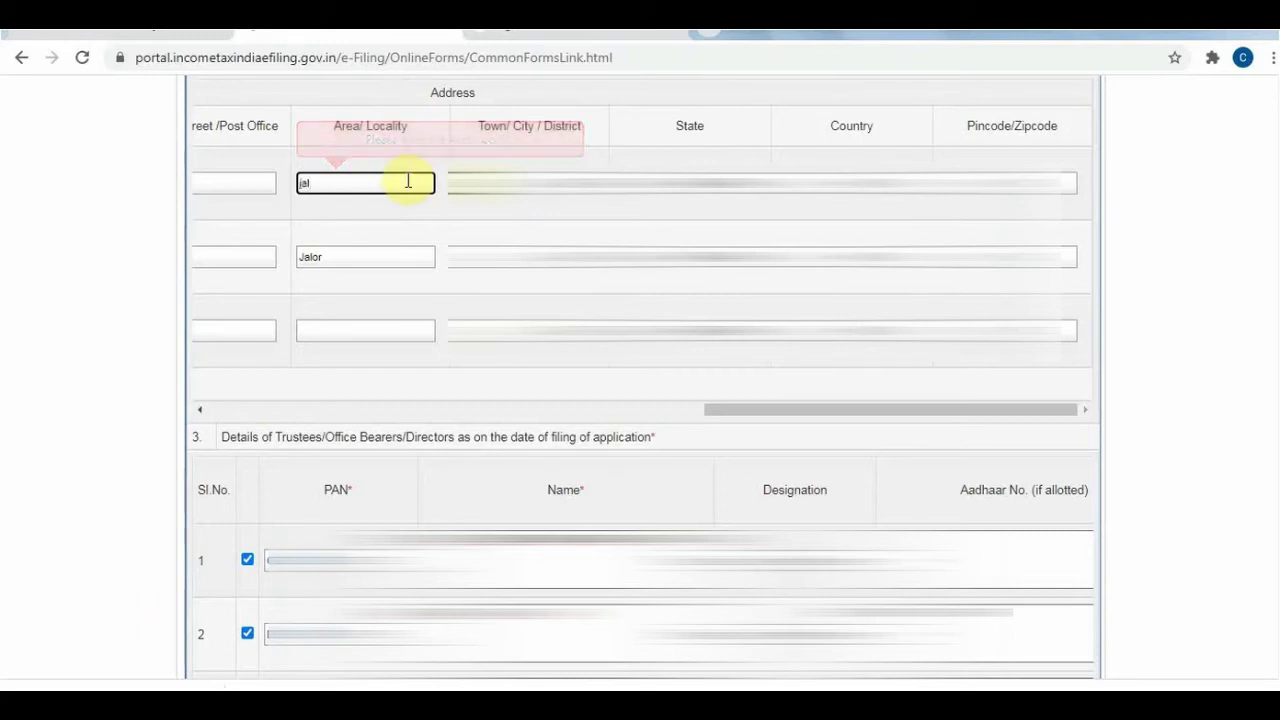
text(or)
click(391, 330)
text(jalor)
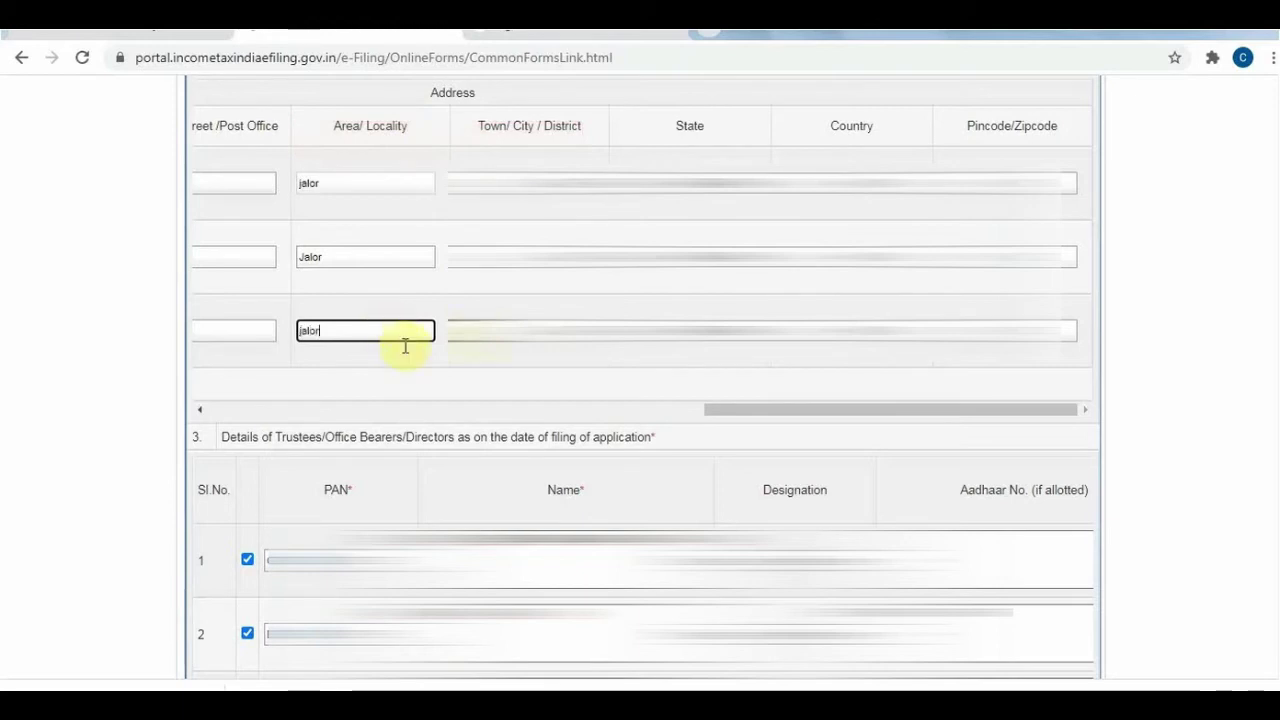
click(425, 390)
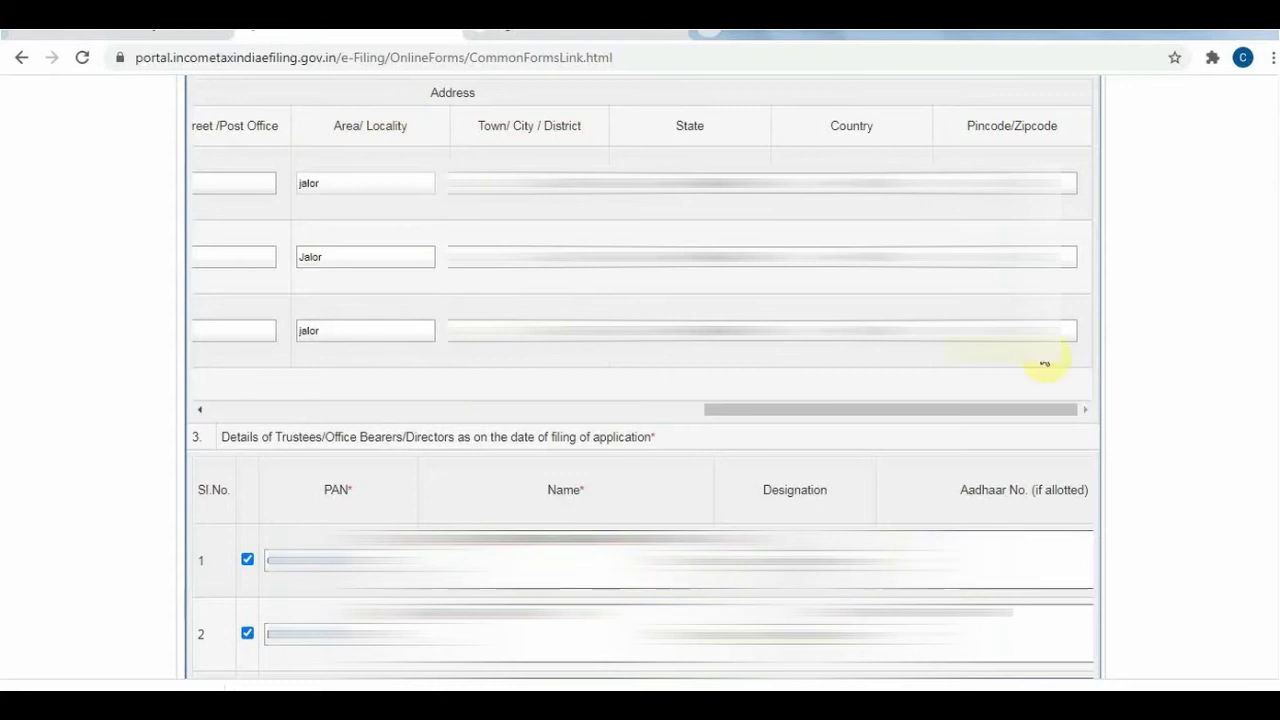
- Fill in the missing Place in the declaration and open the Form 10A preview
scroll(1272, 660, down, 15)
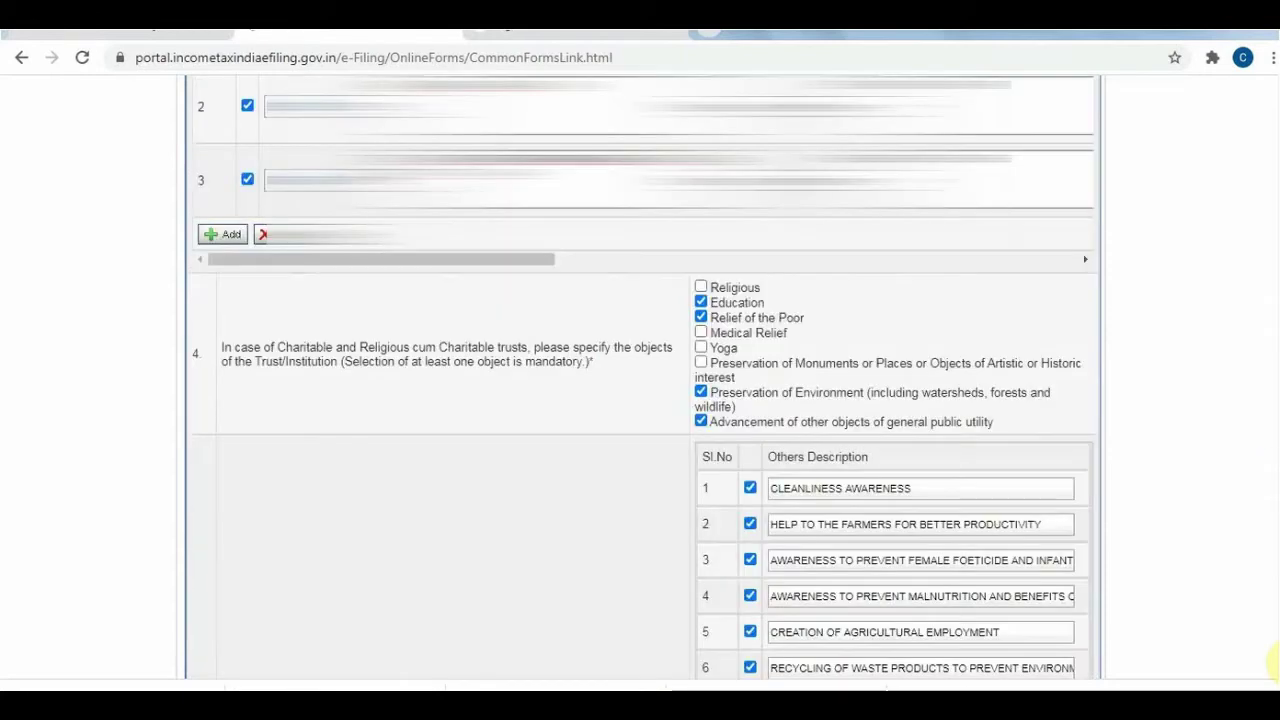
scroll(1274, 660, down, 3)
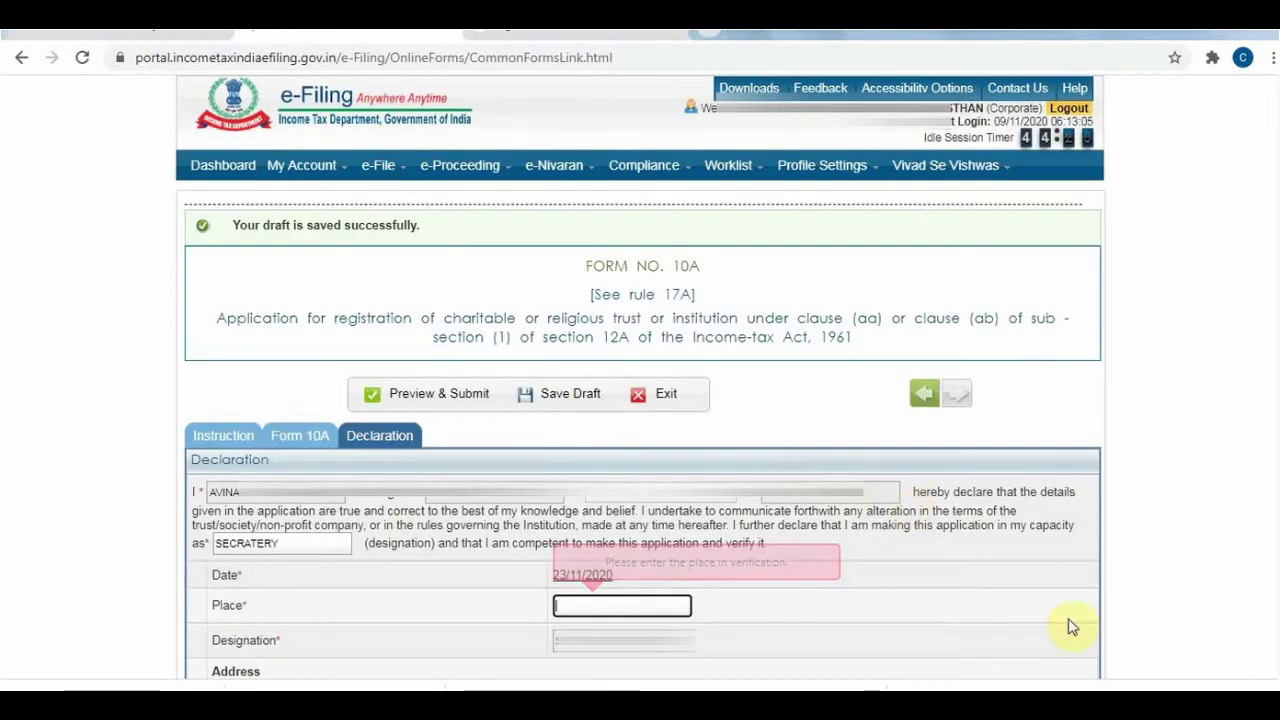
scroll(1270, 672, down, 3)
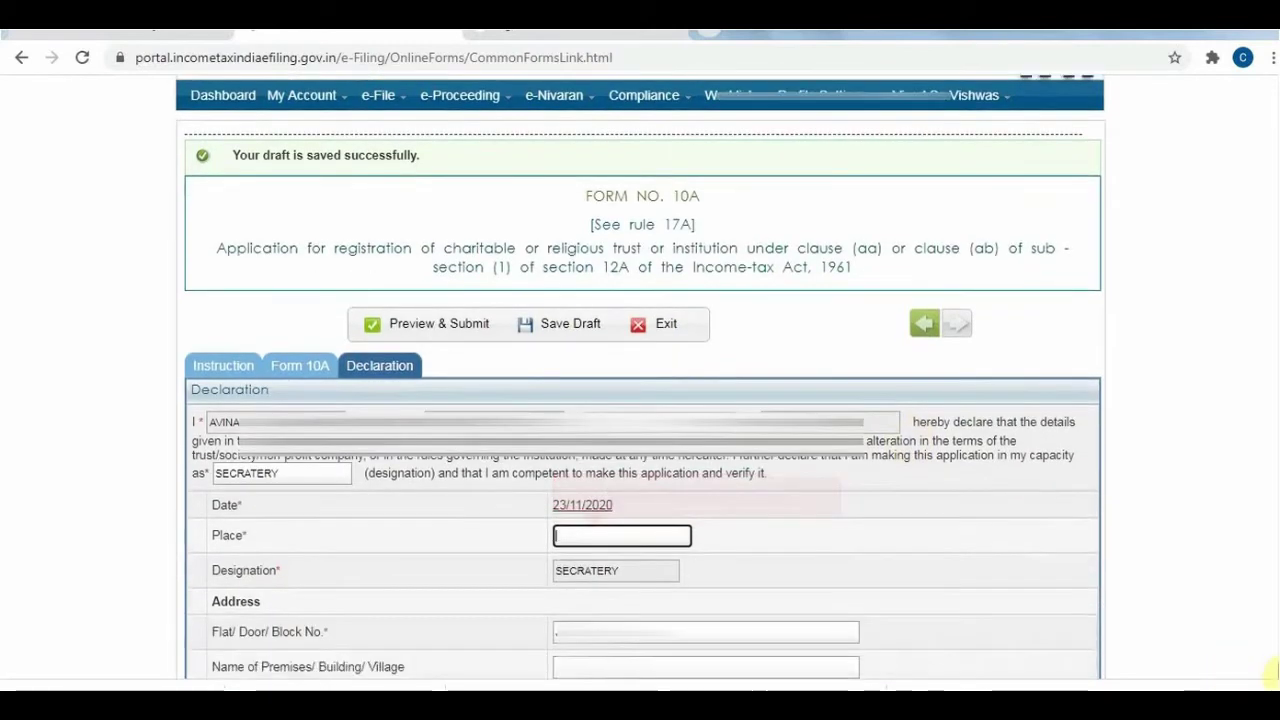
scroll(1270, 672, down, 1)
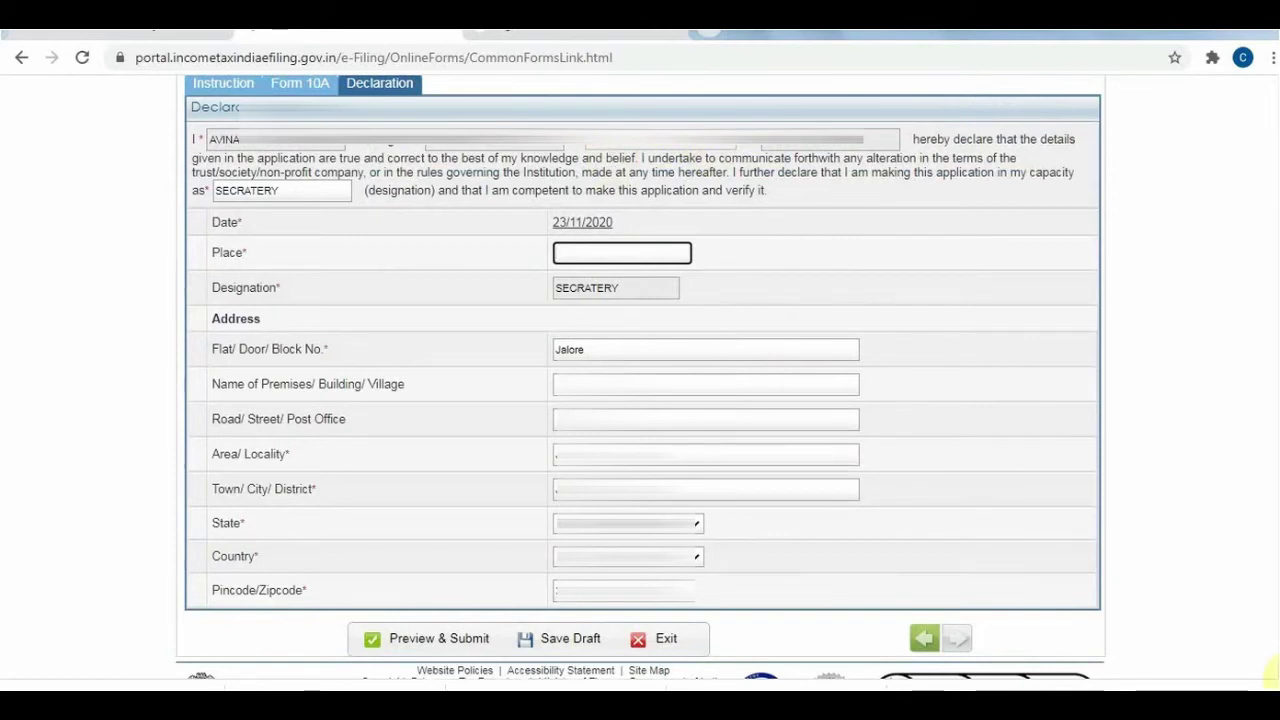
scroll(1270, 672, down, 1)
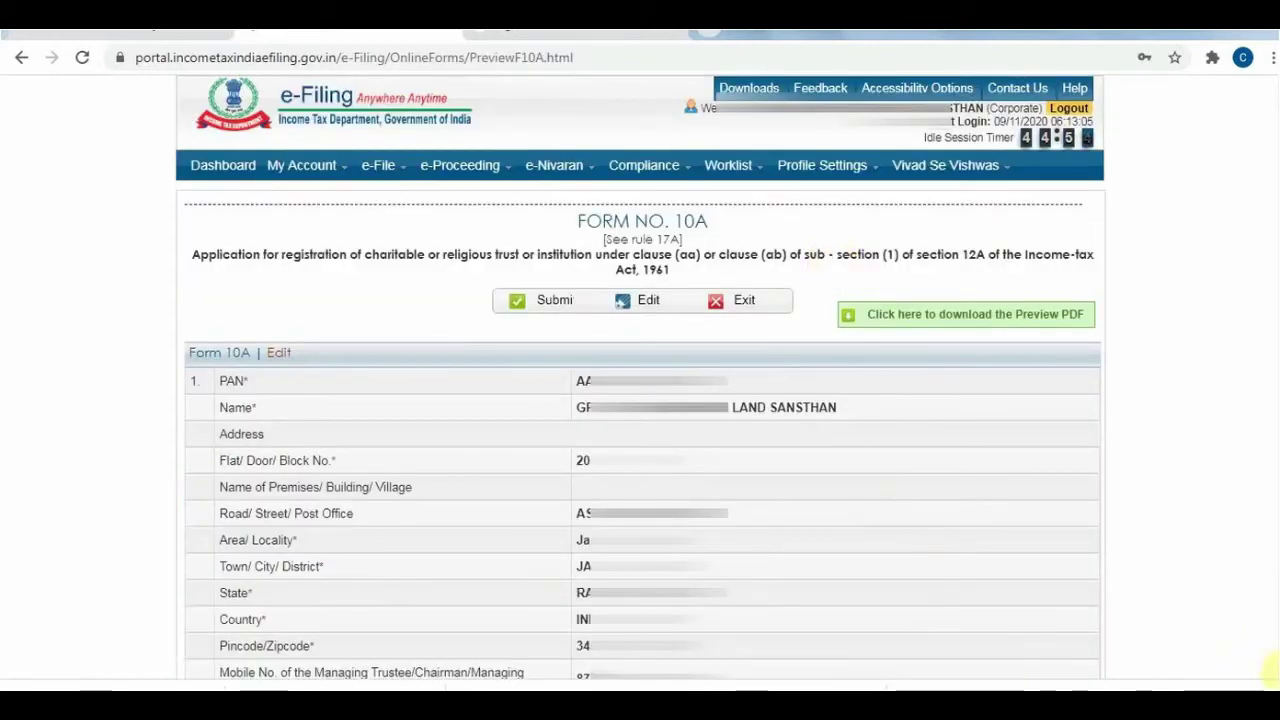
- Examine the Form 10A preview from the applicant details through the objects, answers and declaration to the attachment notes and required documents
scroll(1270, 676, down, 3)
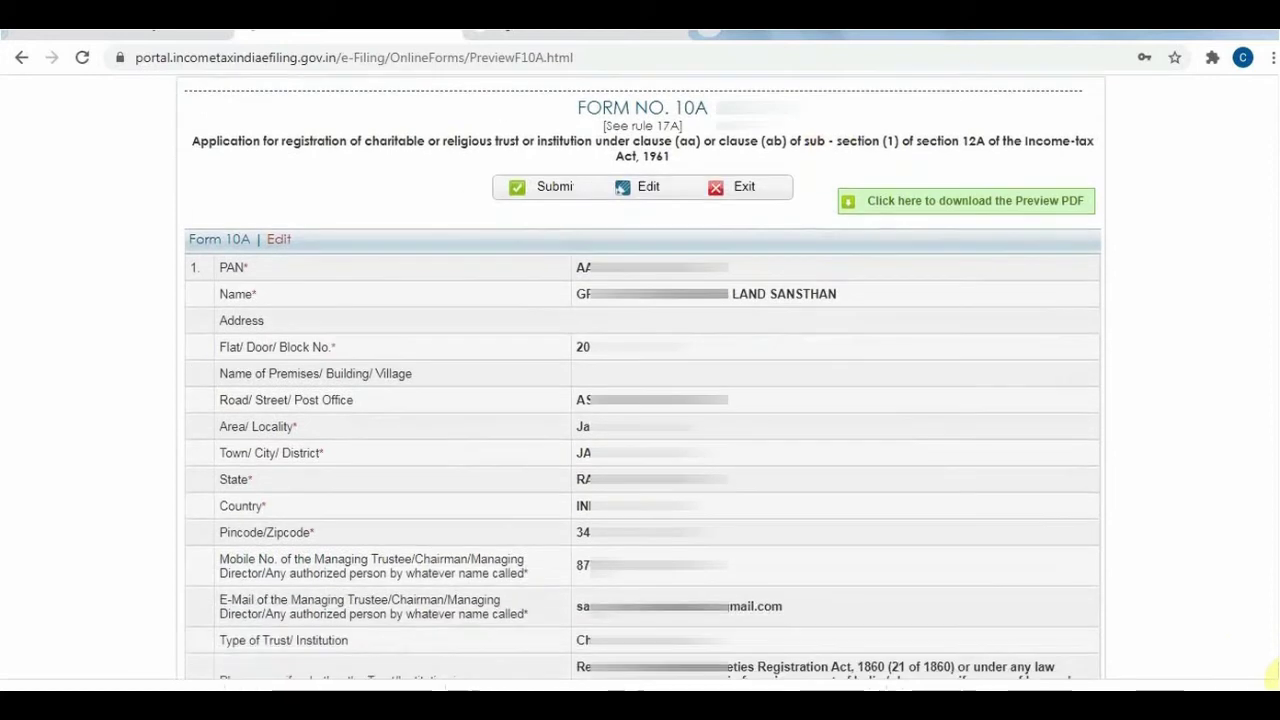
scroll(1270, 676, down, 3)
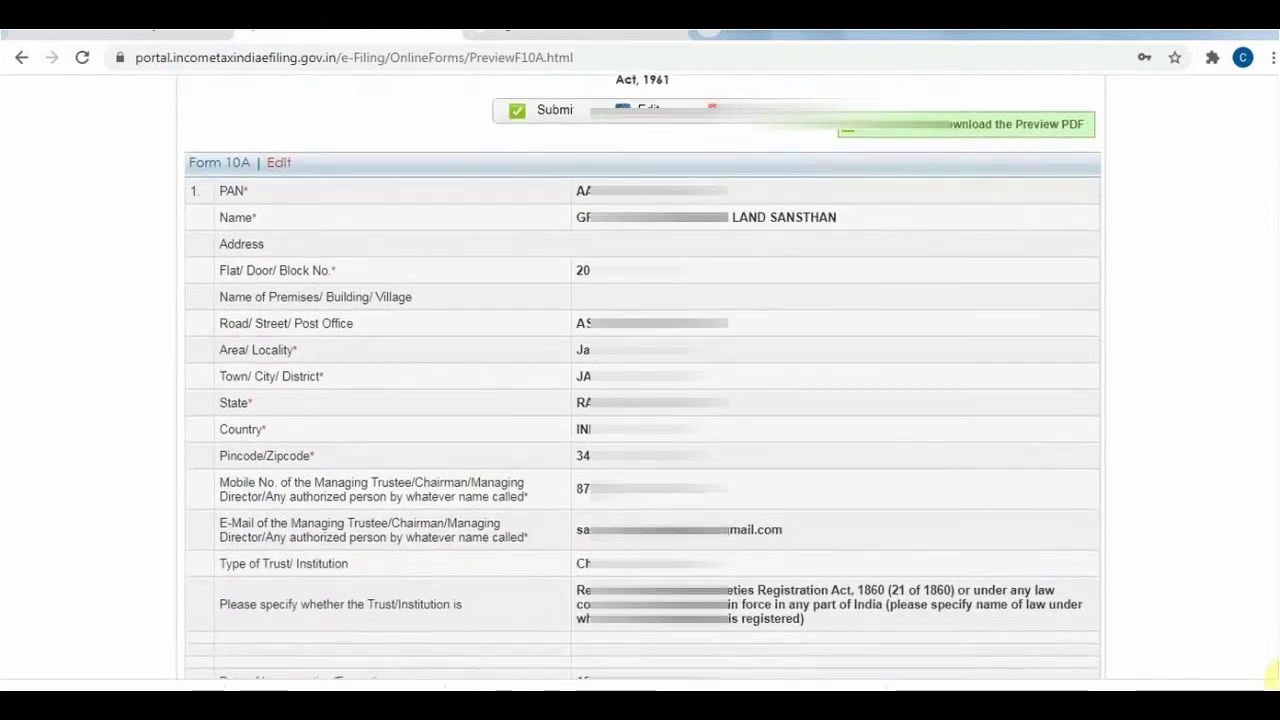
scroll(1270, 676, down, 5)
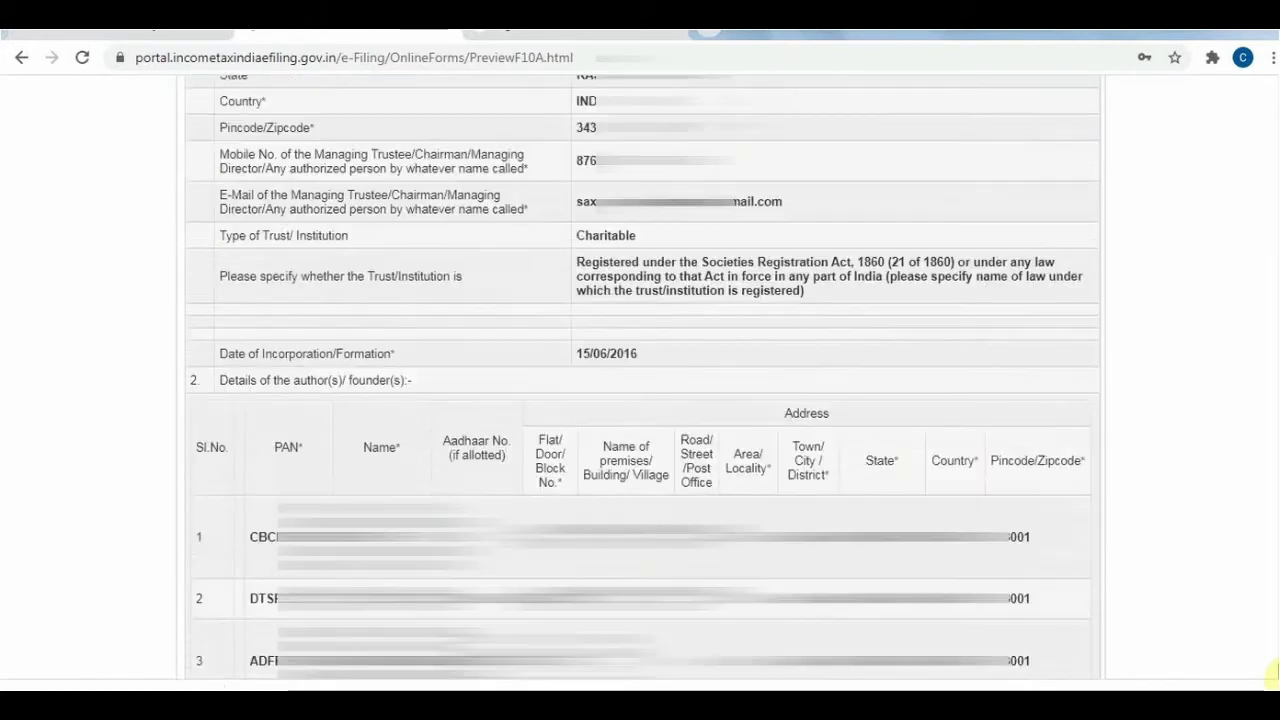
scroll(1270, 676, down, 6)
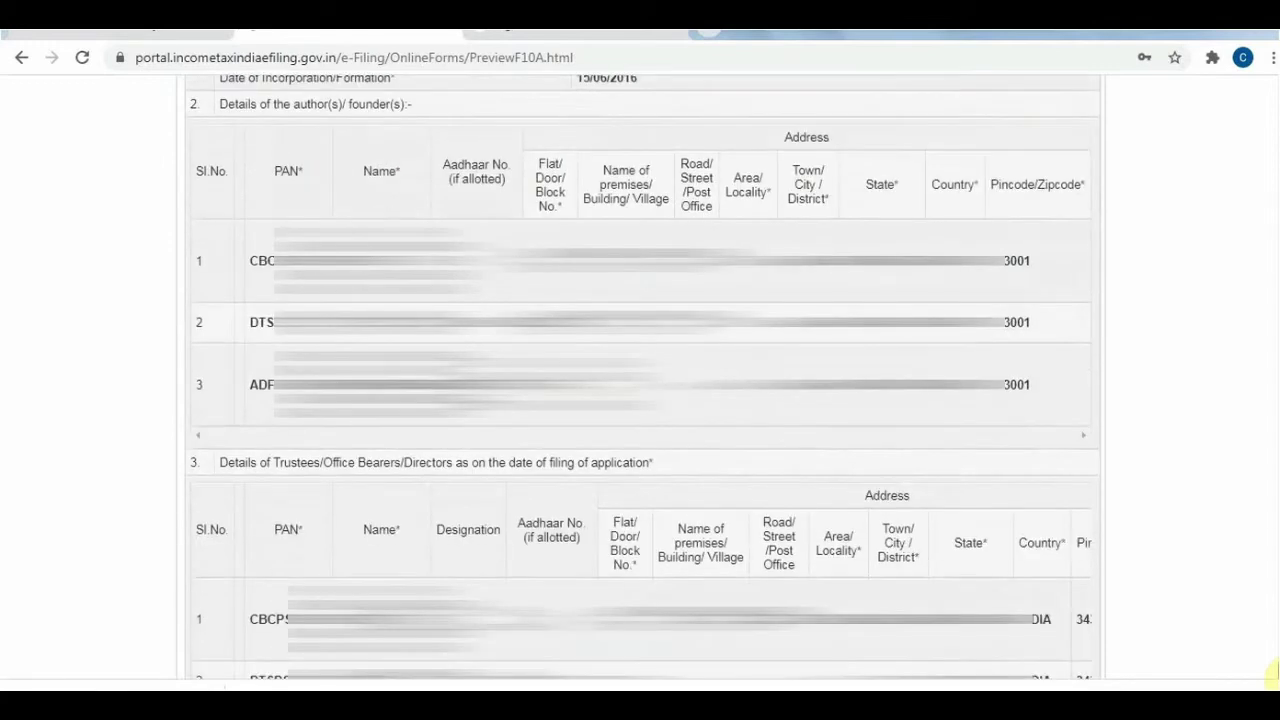
scroll(1270, 676, down, 10)
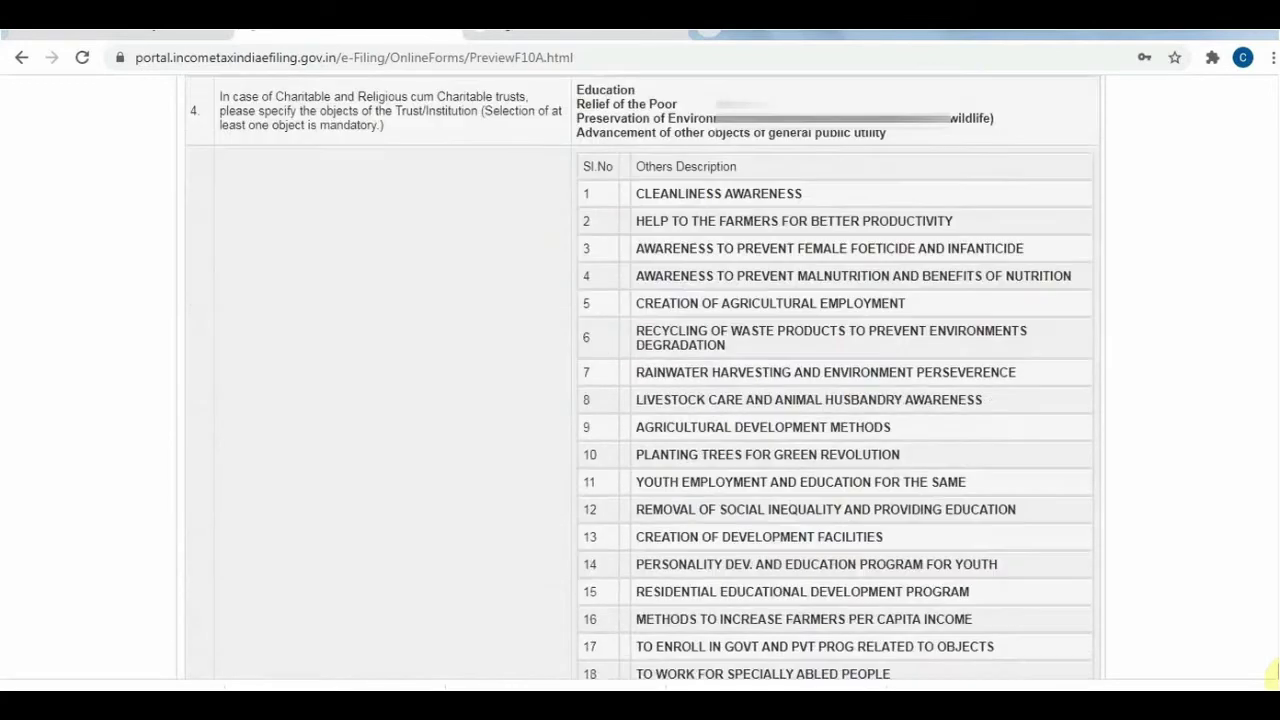
scroll(1270, 676, down, 18)
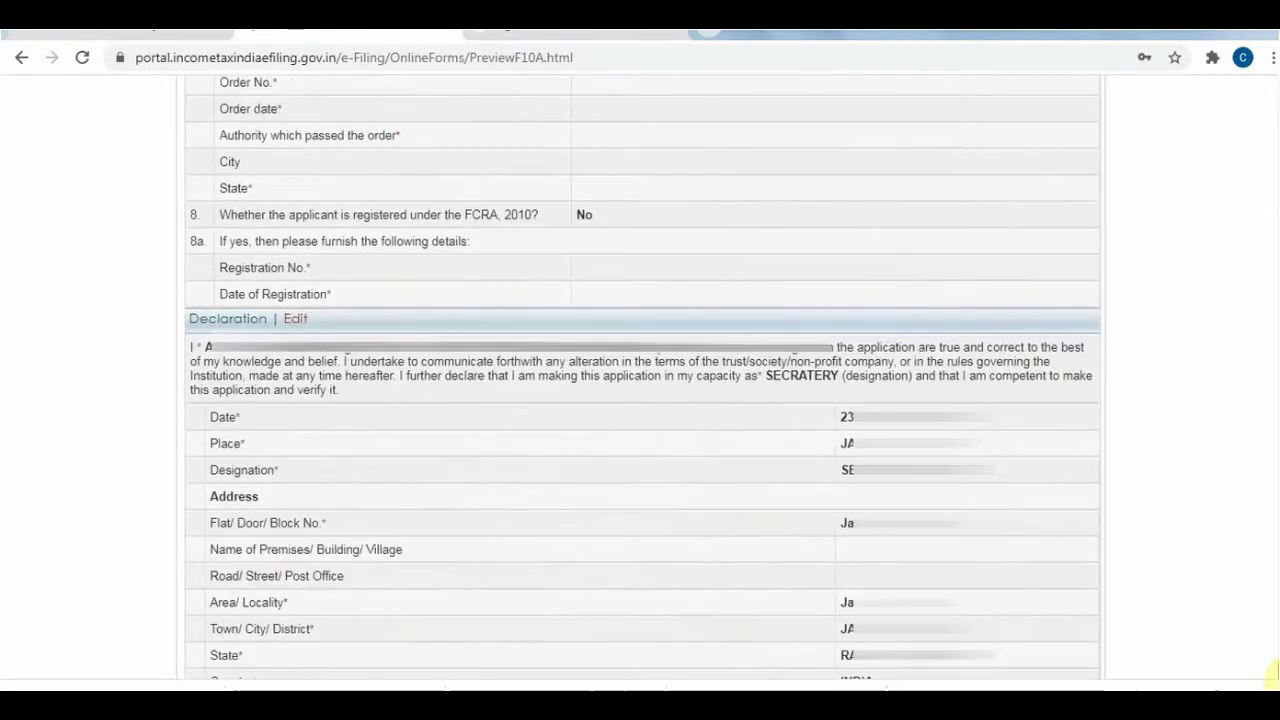
scroll(1270, 676, down, 8)
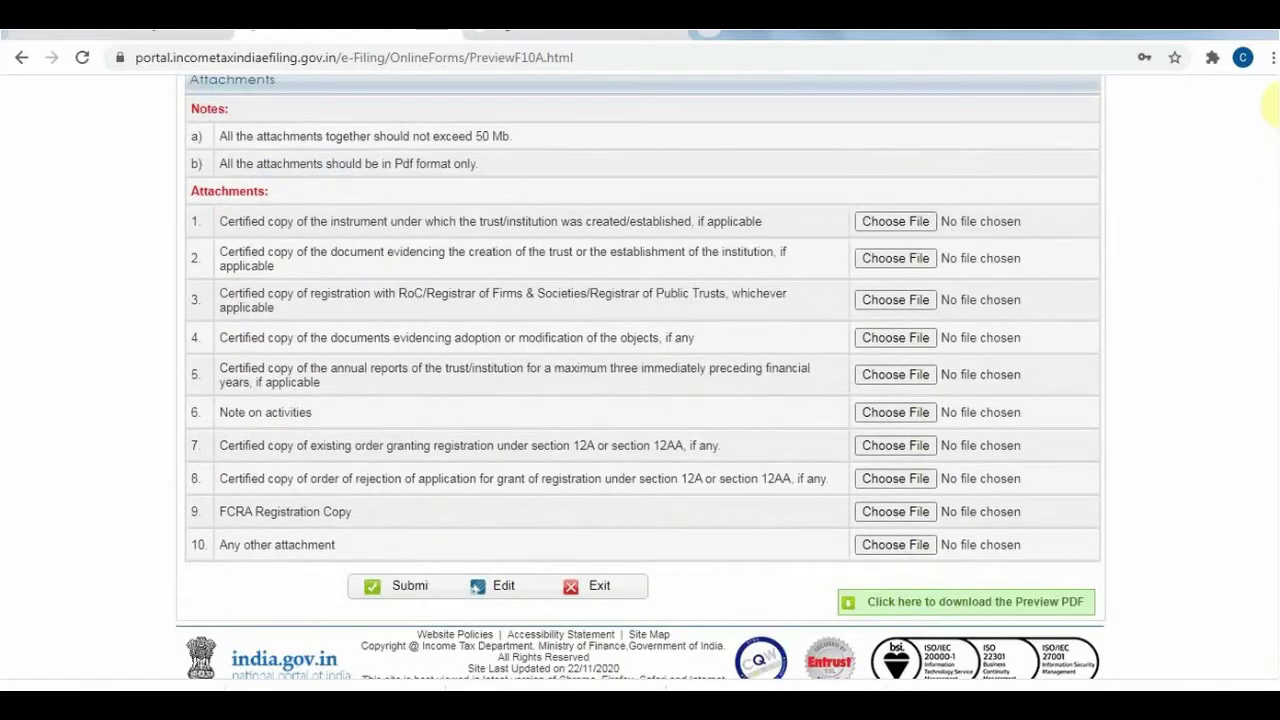
scroll(1273, 92, up, 3)
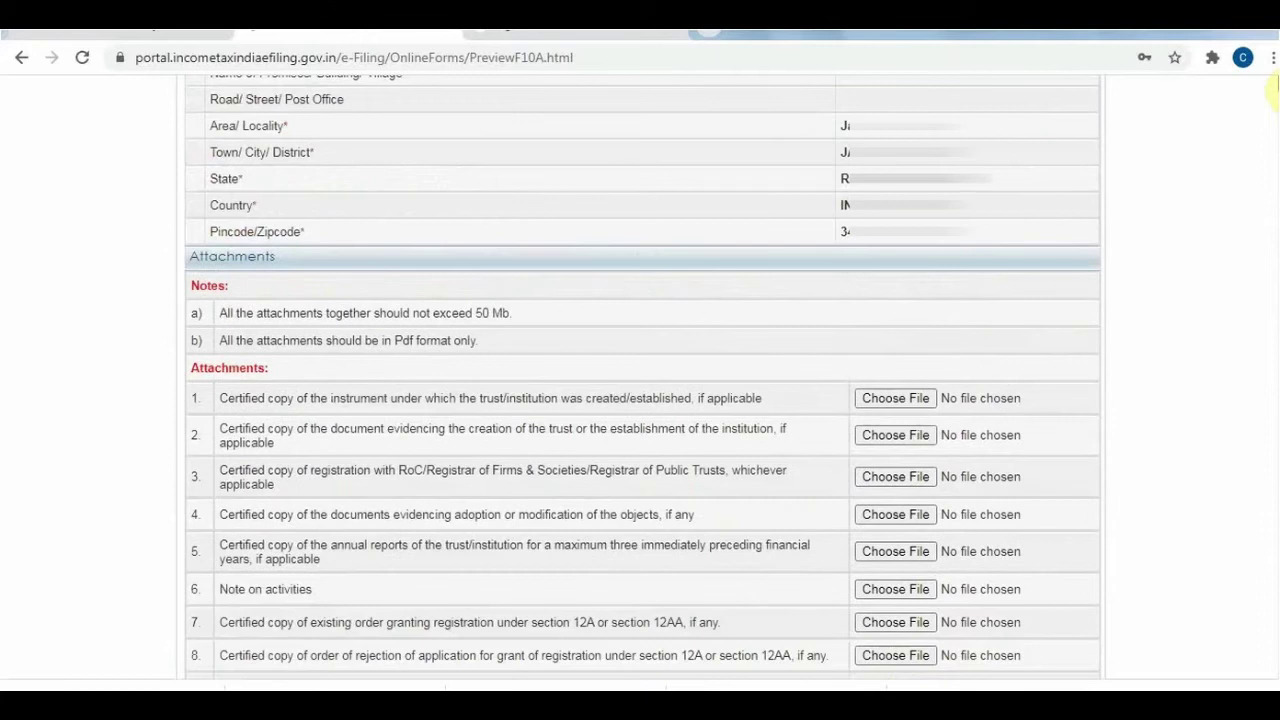
scroll(1273, 92, up, 11)
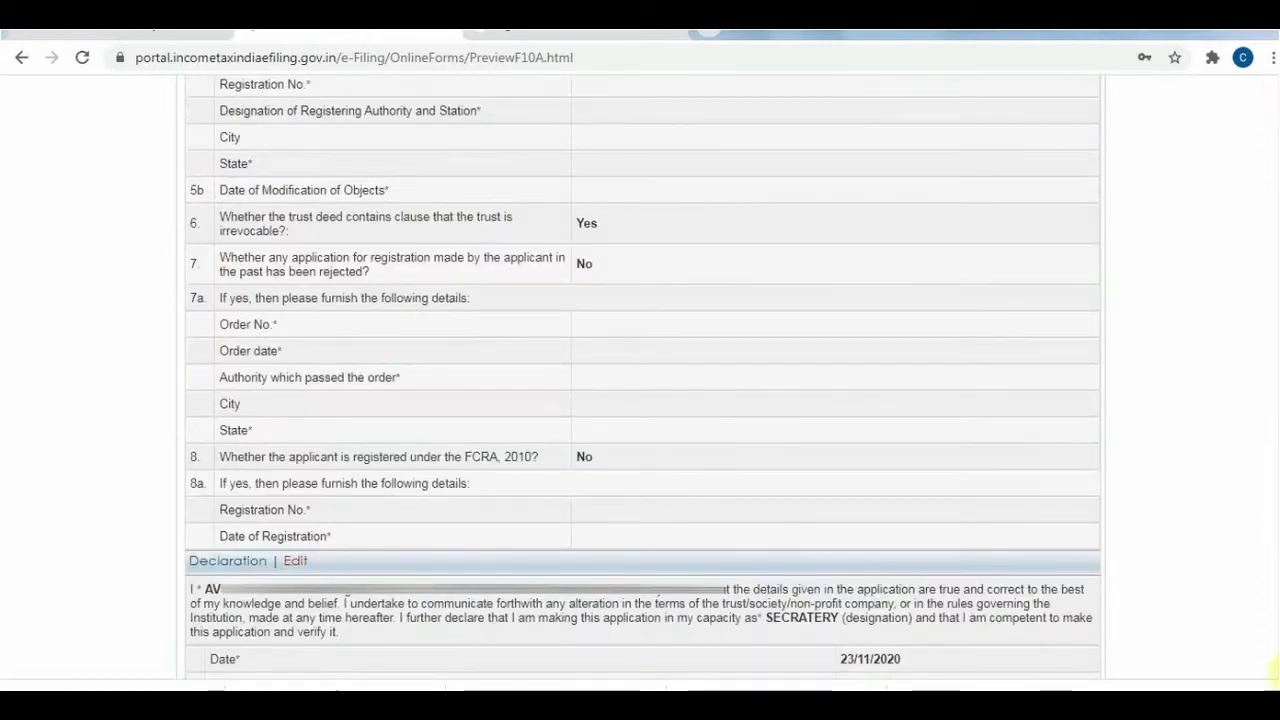
scroll(1273, 668, down, 3)
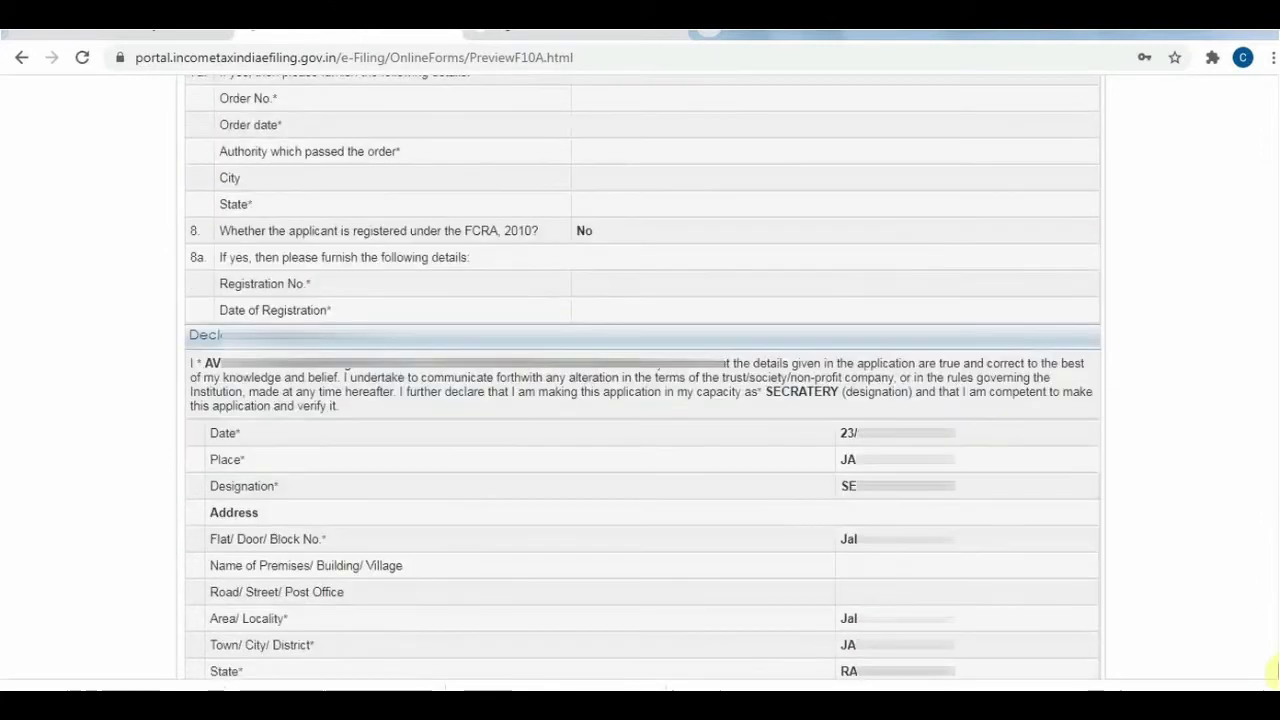
scroll(1273, 668, down, 3)
scroll(1273, 668, down, 4)
scroll(1272, 668, down, 2)
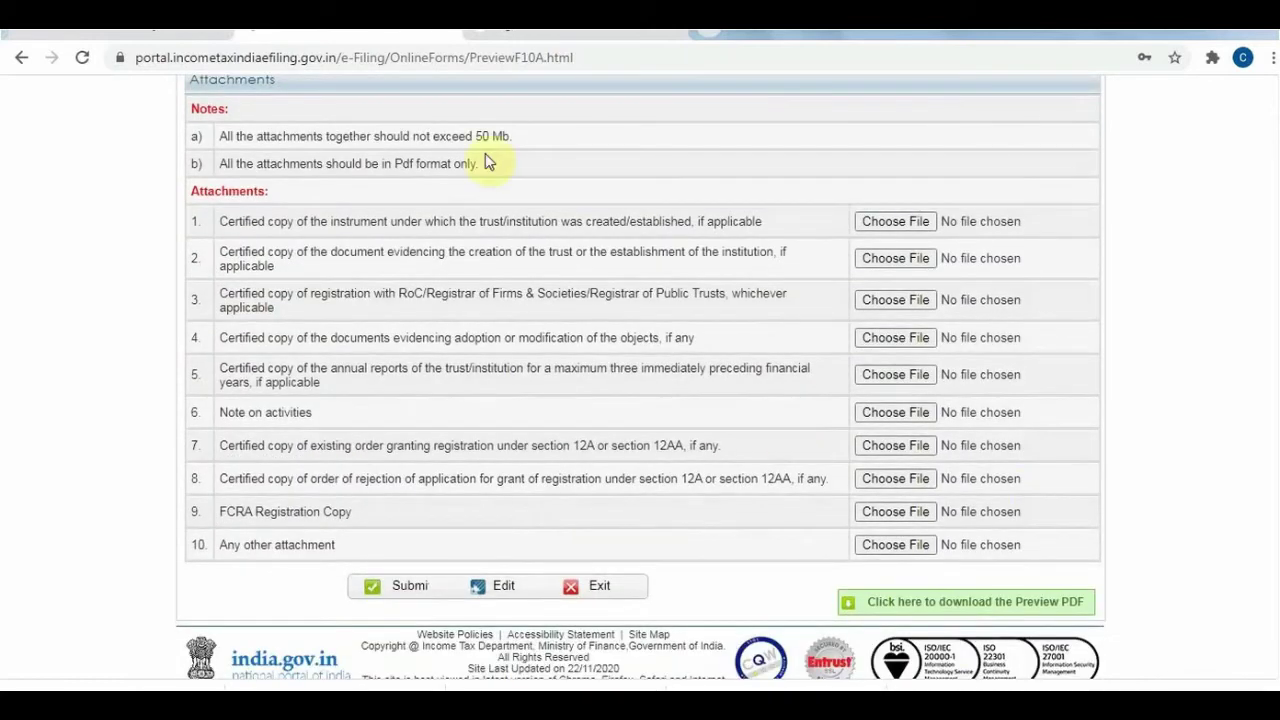
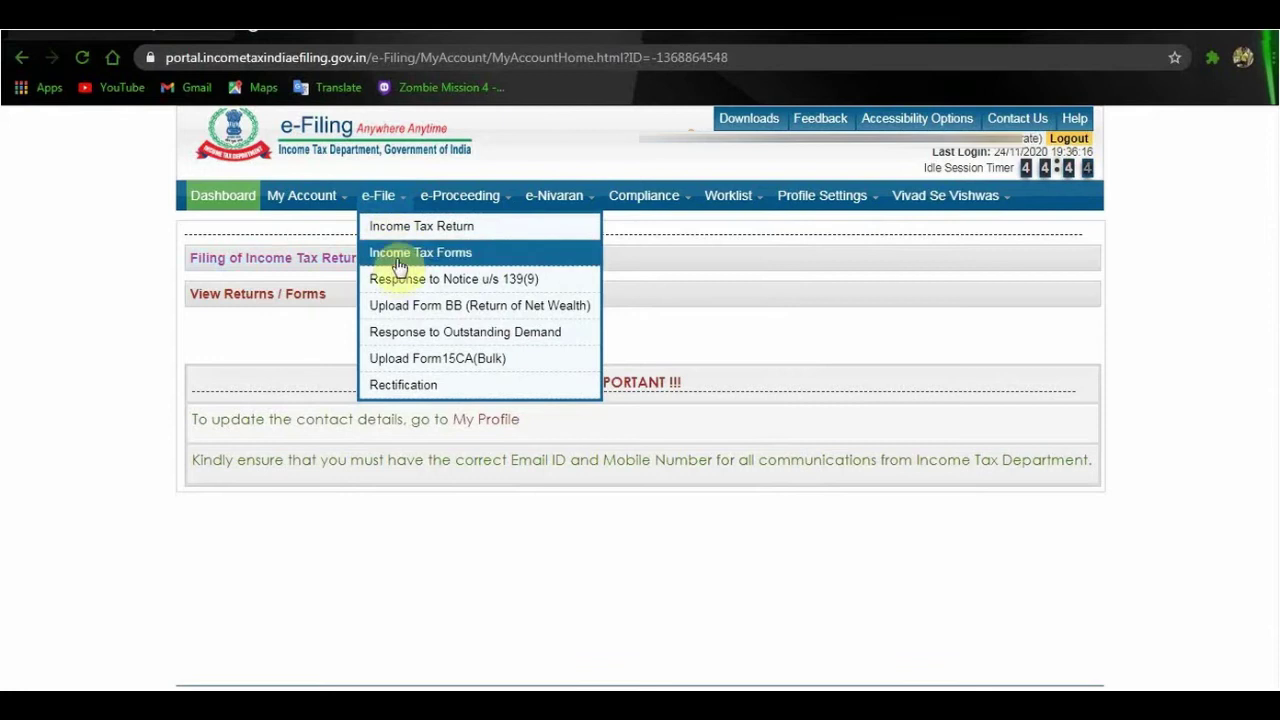
- Open the income tax forms selection and choose Form No. 10G, application u/s 80G(5)(vi), with submission mode Prepare and Submit Online
click(397, 258)
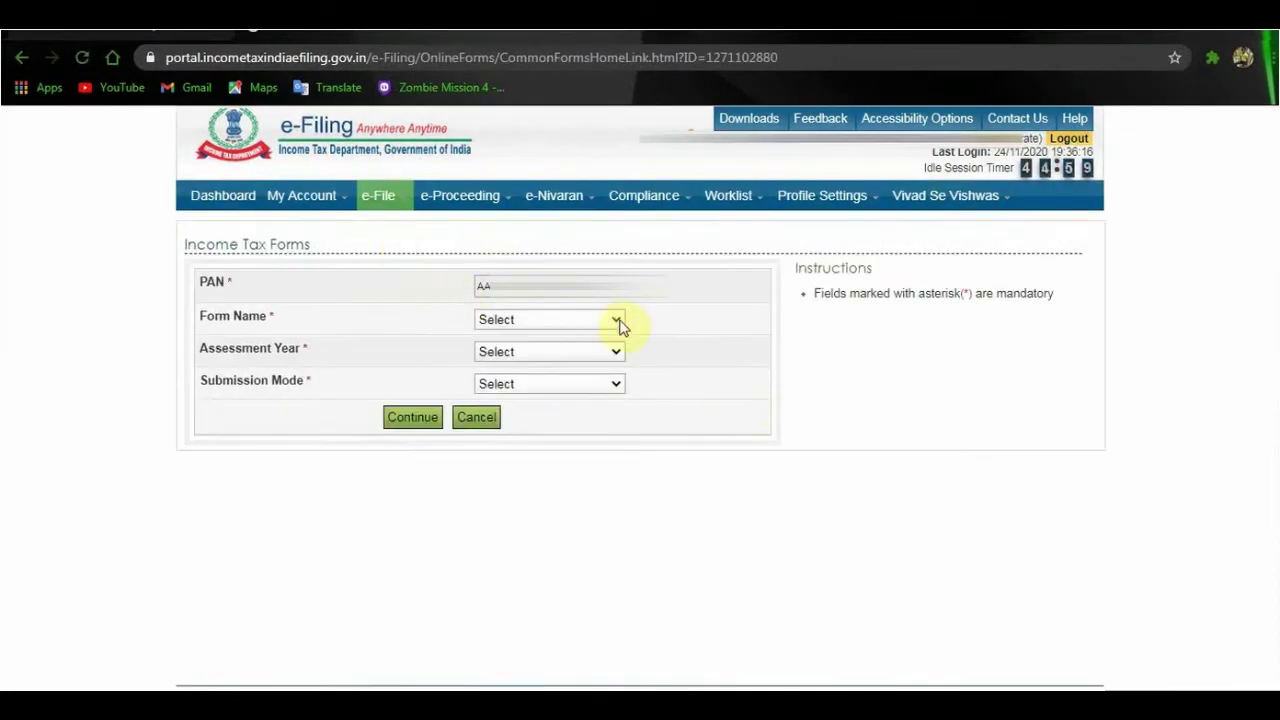
click(617, 320)
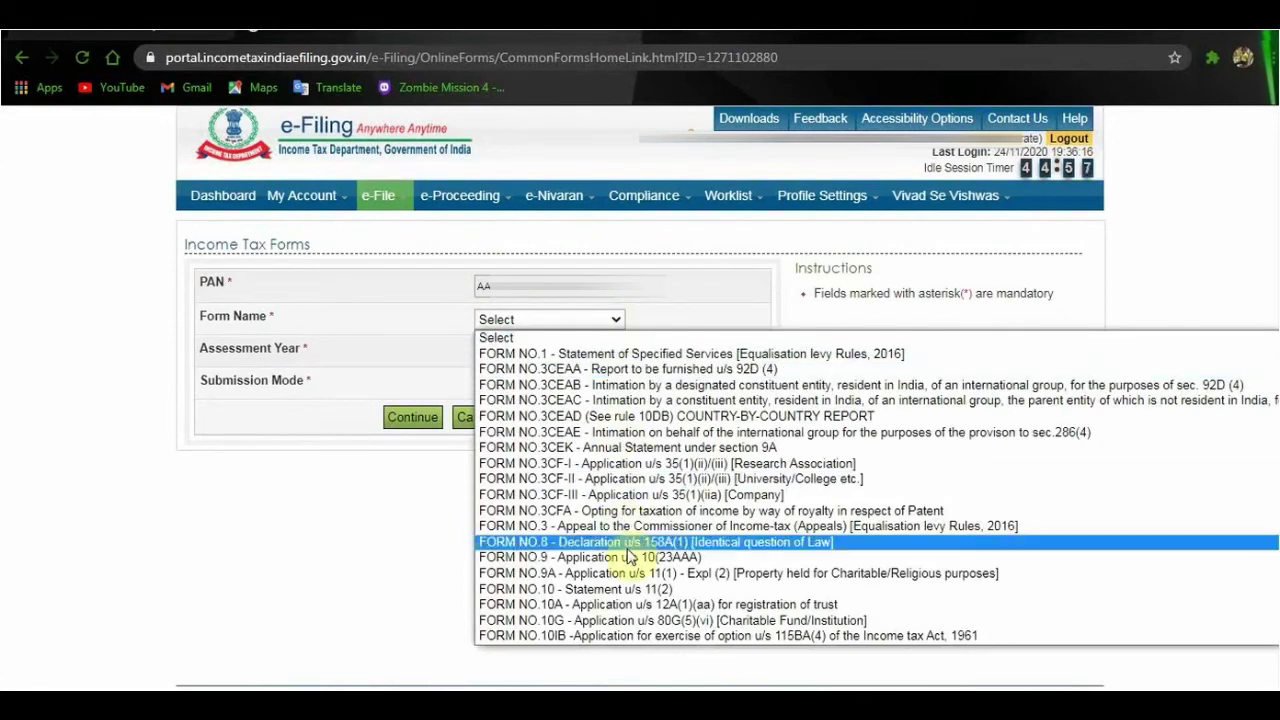
click(640, 621)
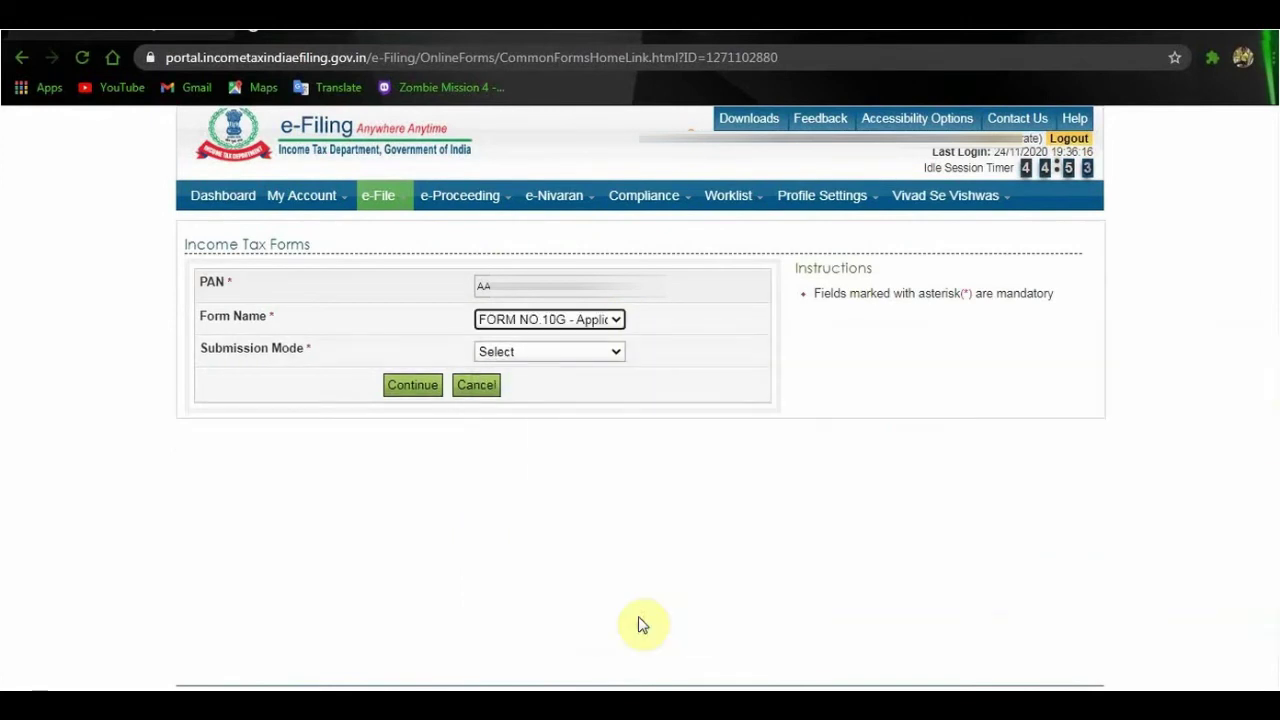
click(615, 326)
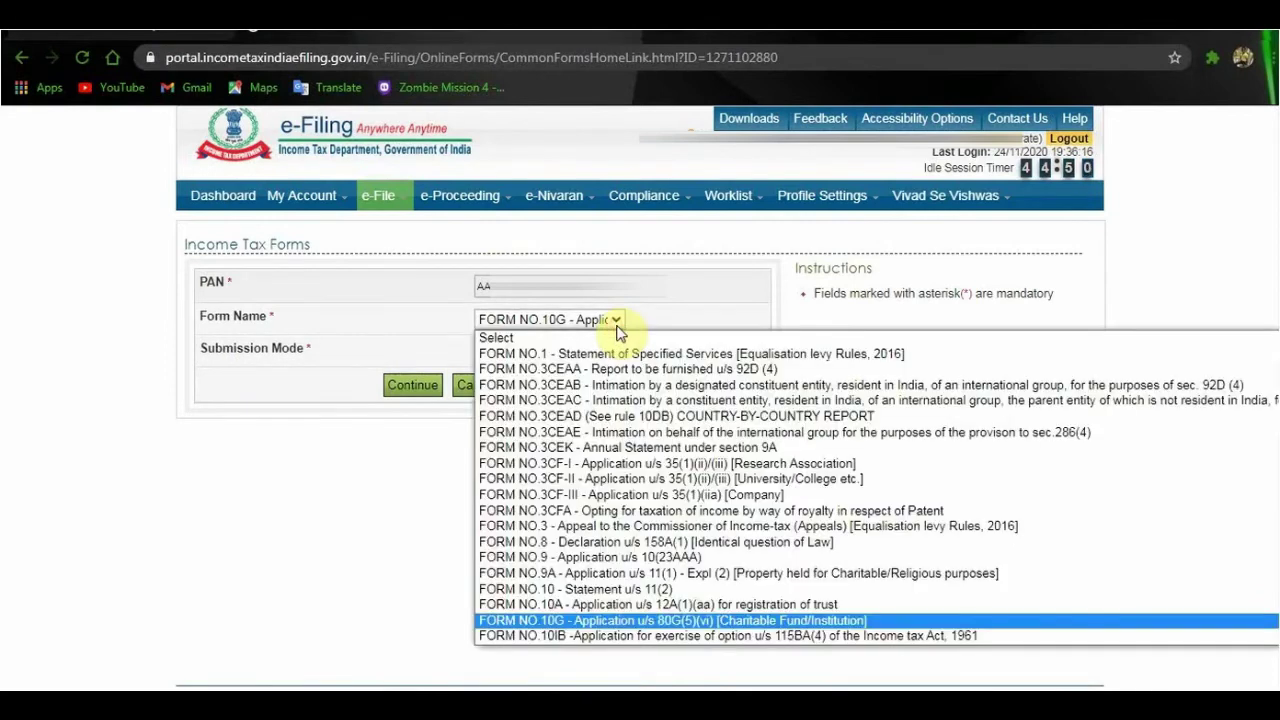
click(645, 621)
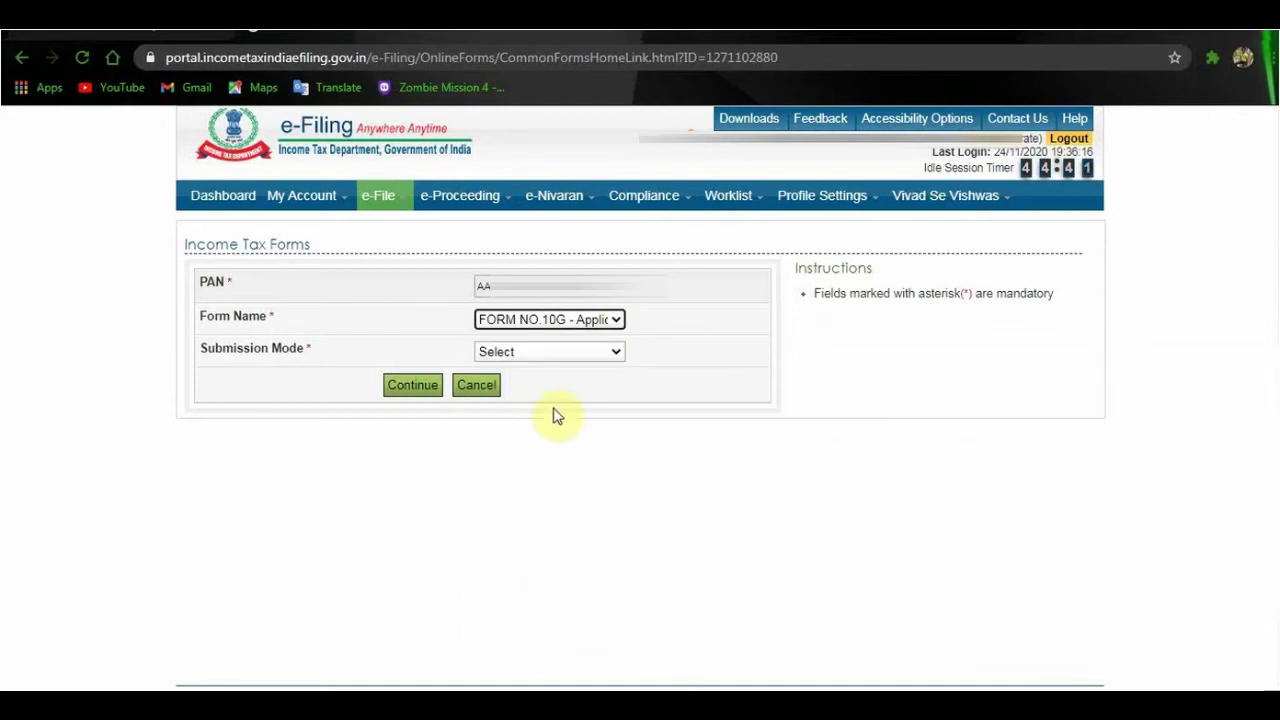
click(552, 351)
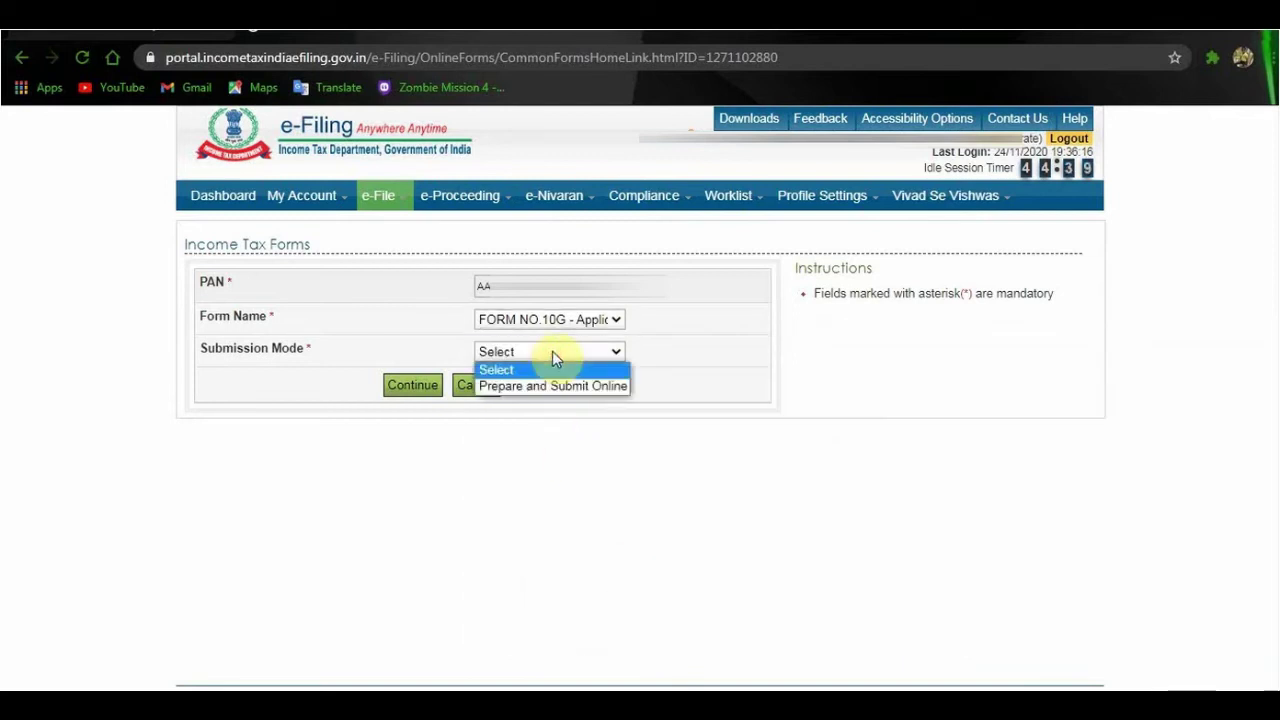
click(555, 392)
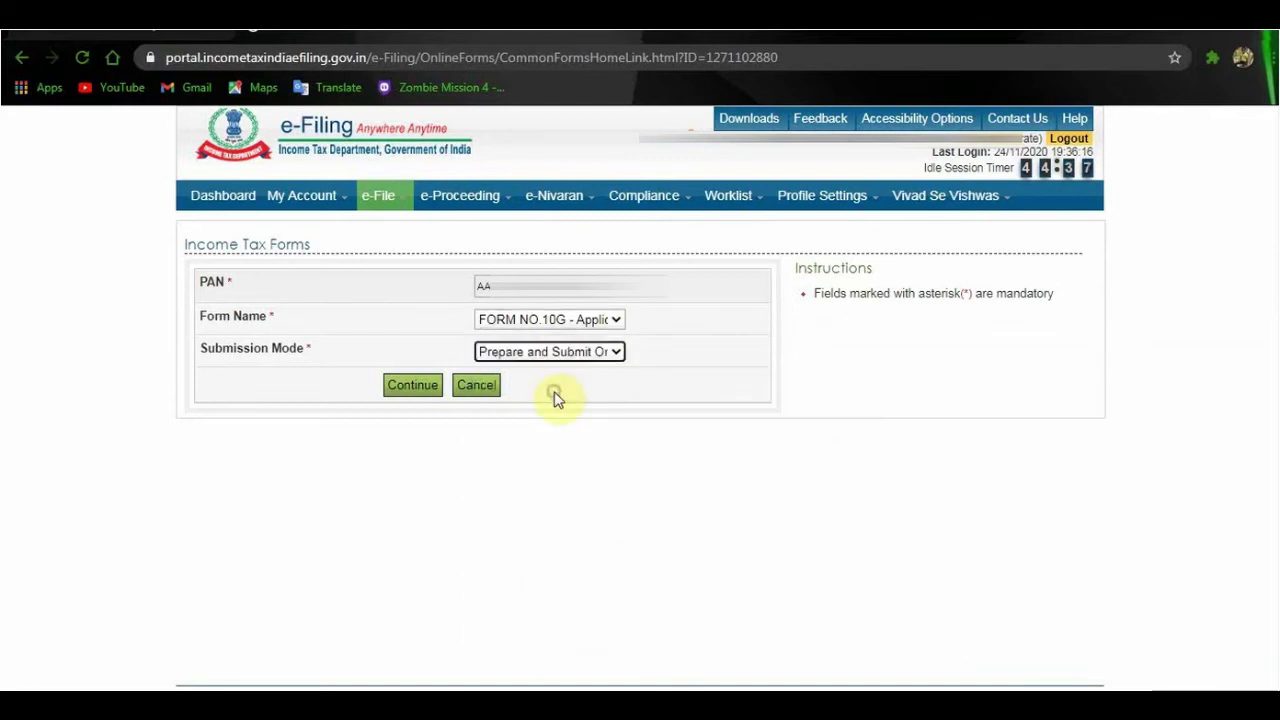
- Continue with the selected Form 10G application and open its Form 10G section after the general instructions
click(426, 390)
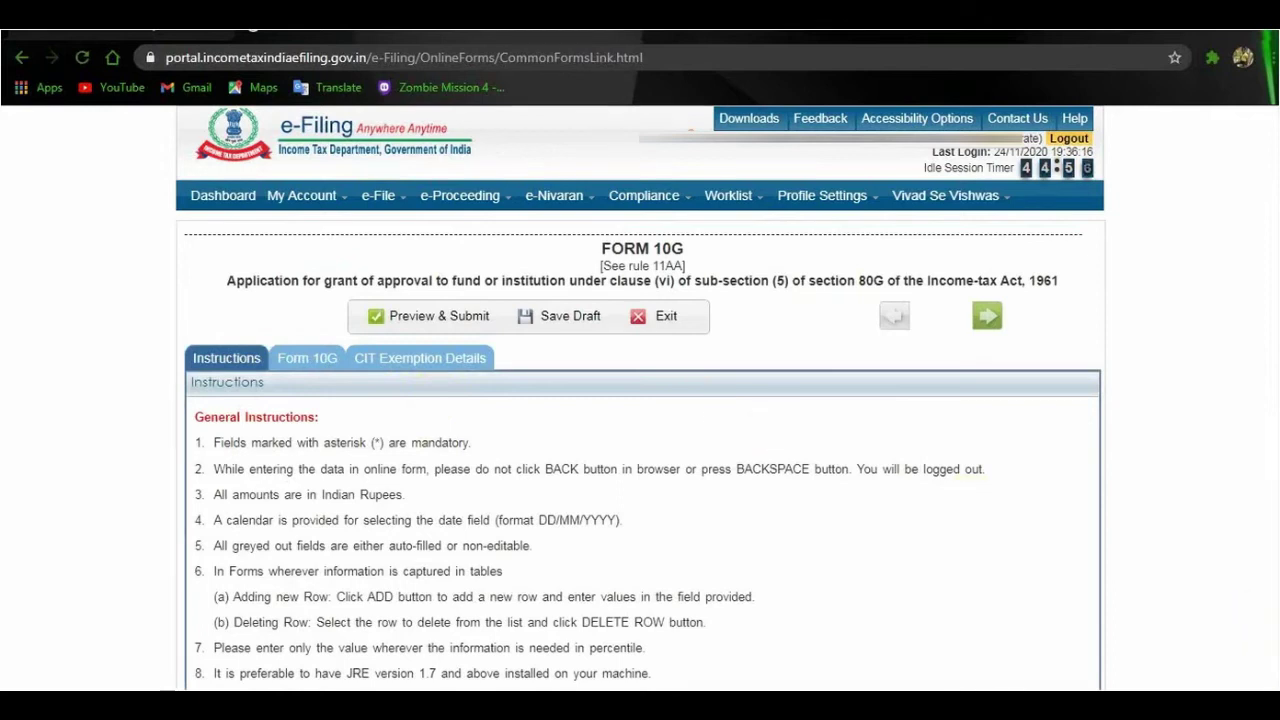
scroll(640, 400, down, 2)
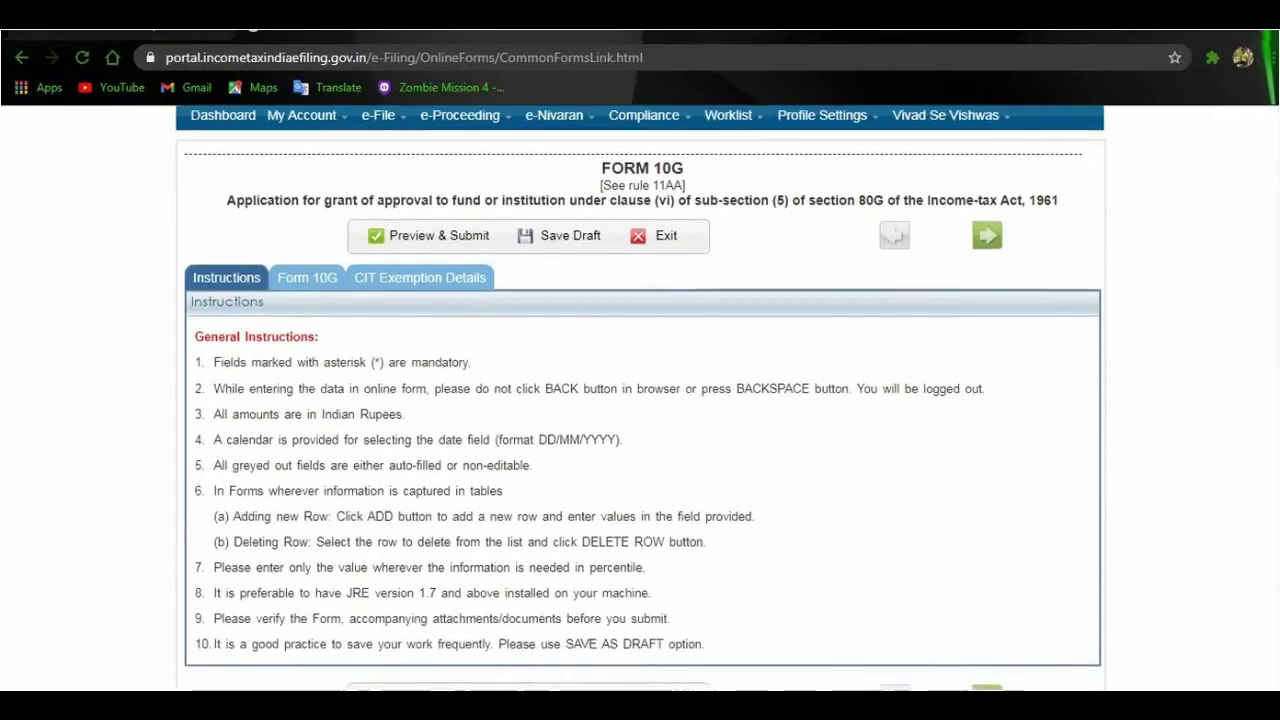
scroll(640, 400, down, 1)
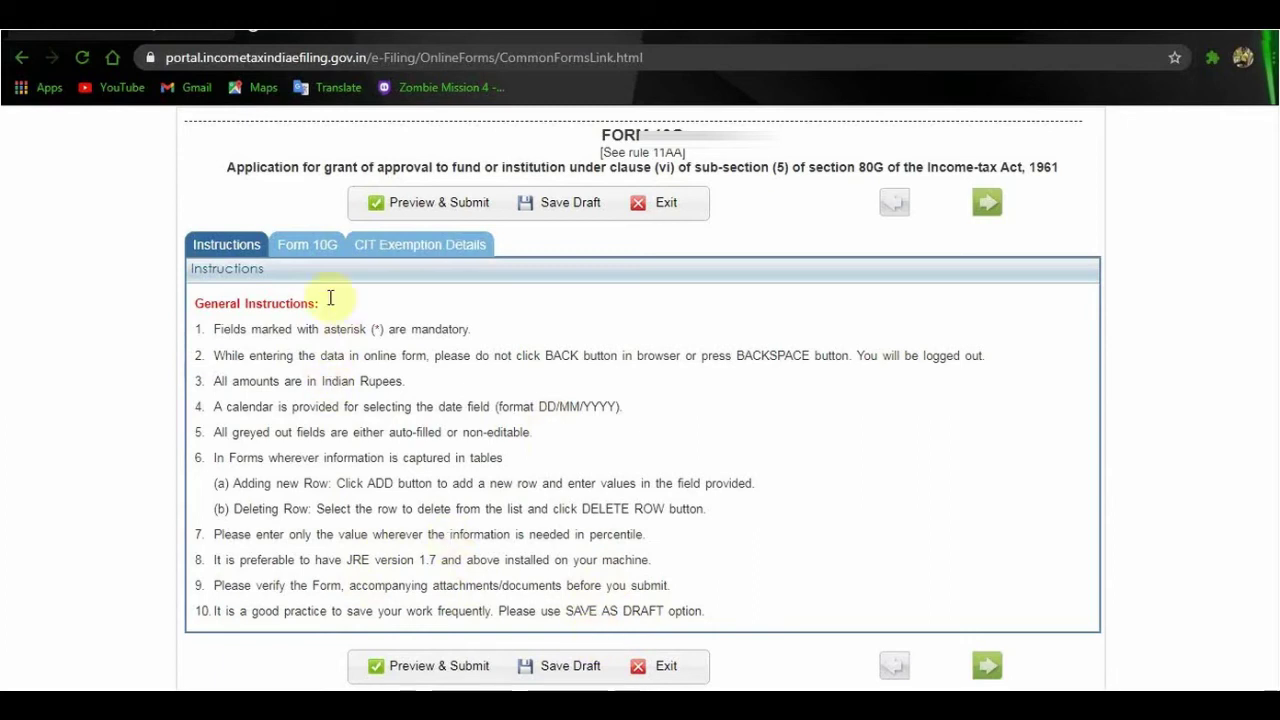
click(306, 246)
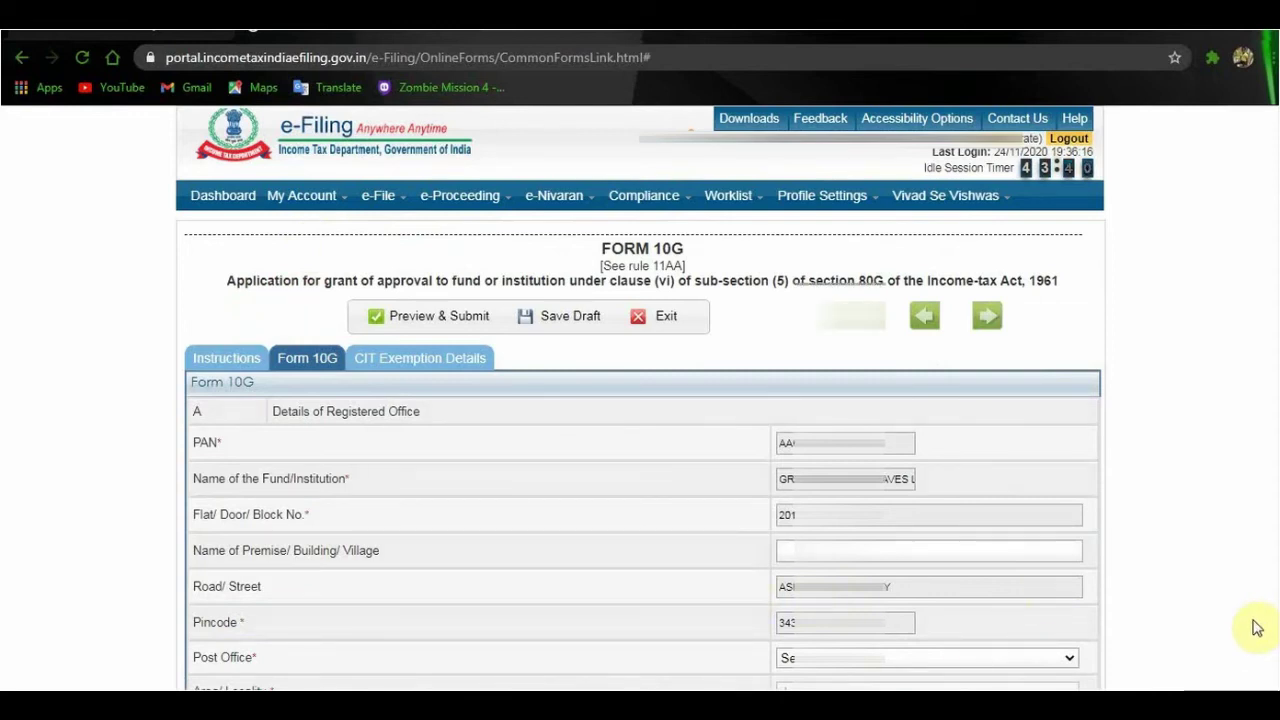
- Examine the registered office details in Form 10G, from PAN and address through contact details to the legal status and purpose sections
scroll(1256, 628, down, 1)
scroll(1256, 628, down, 3)
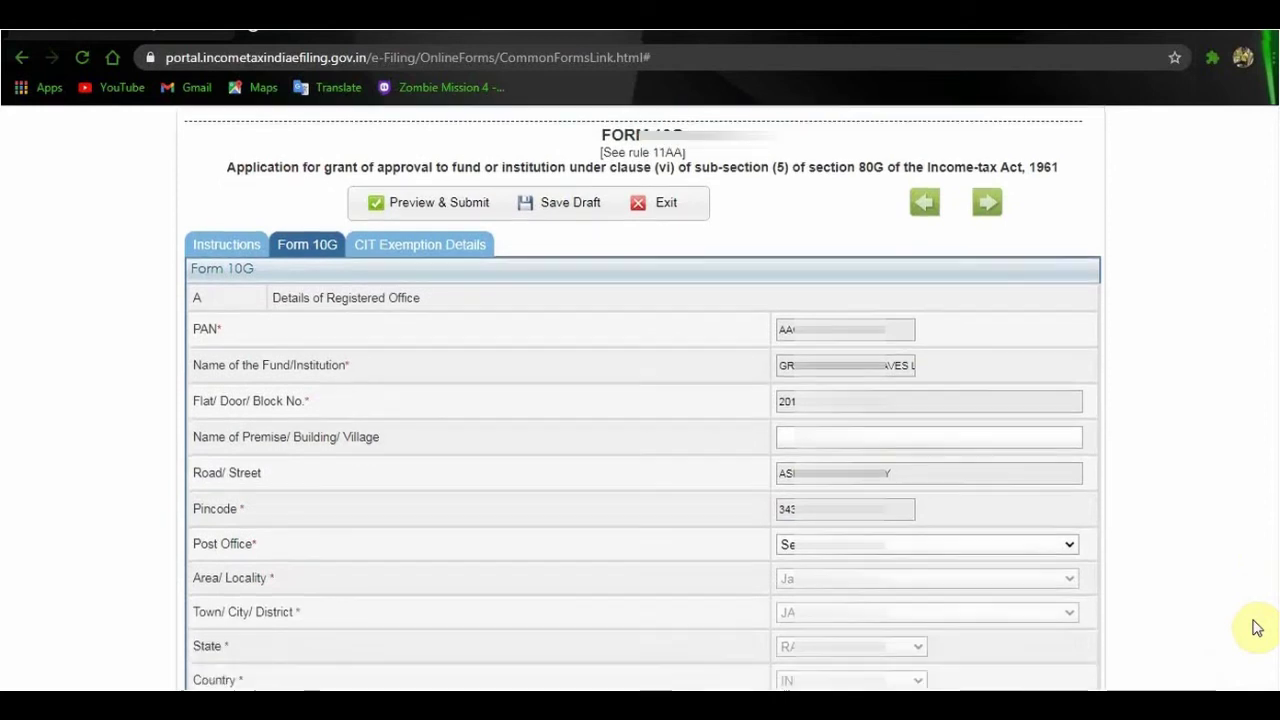
scroll(1256, 628, down, 3)
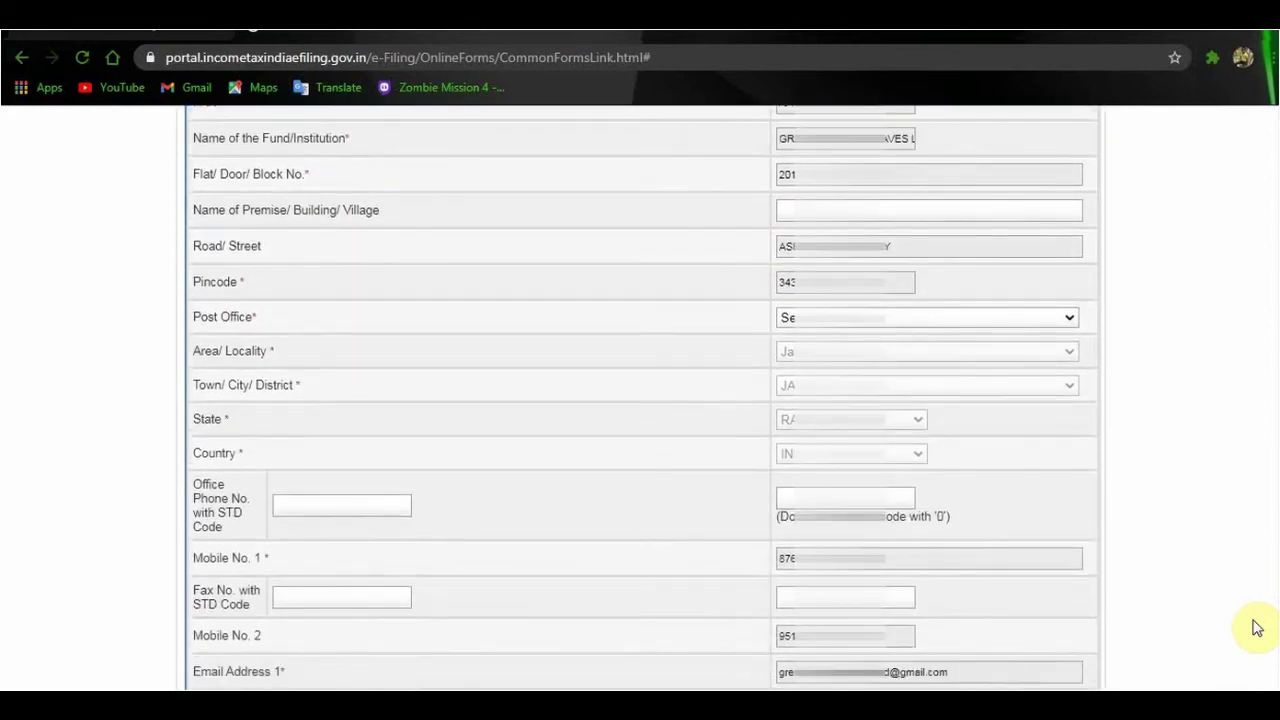
scroll(1256, 628, down, 3)
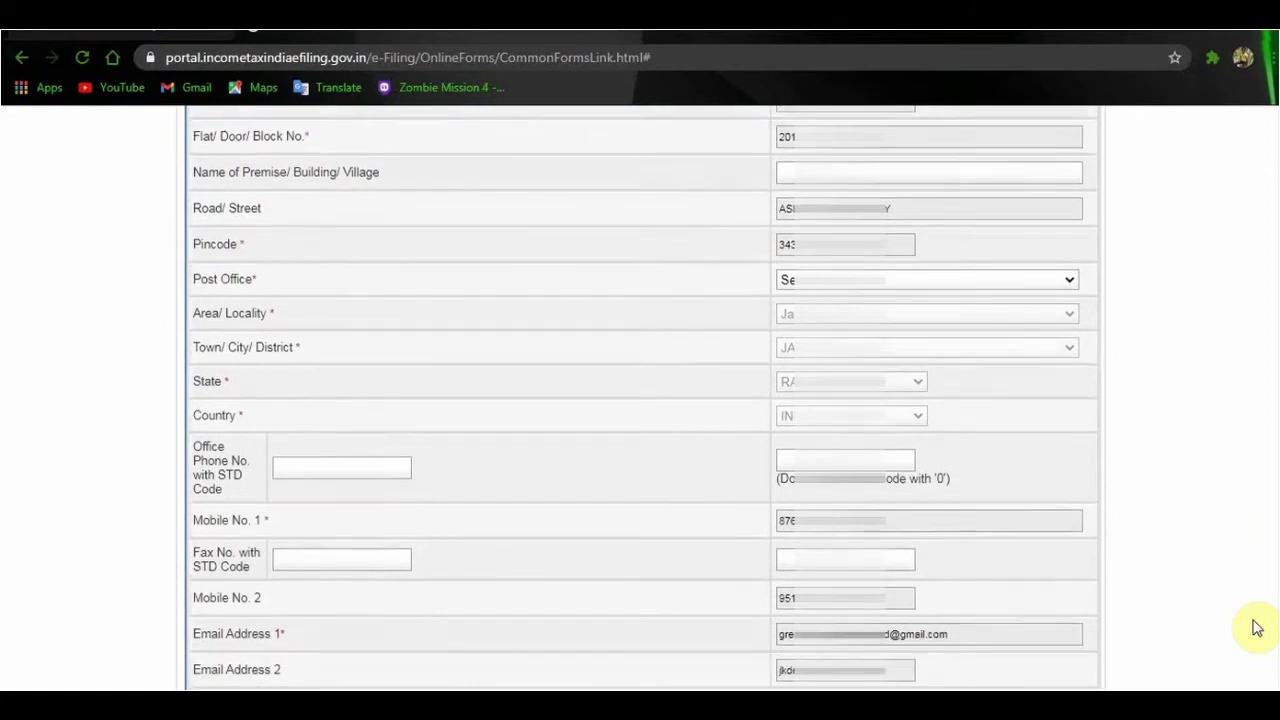
scroll(1256, 628, down, 4)
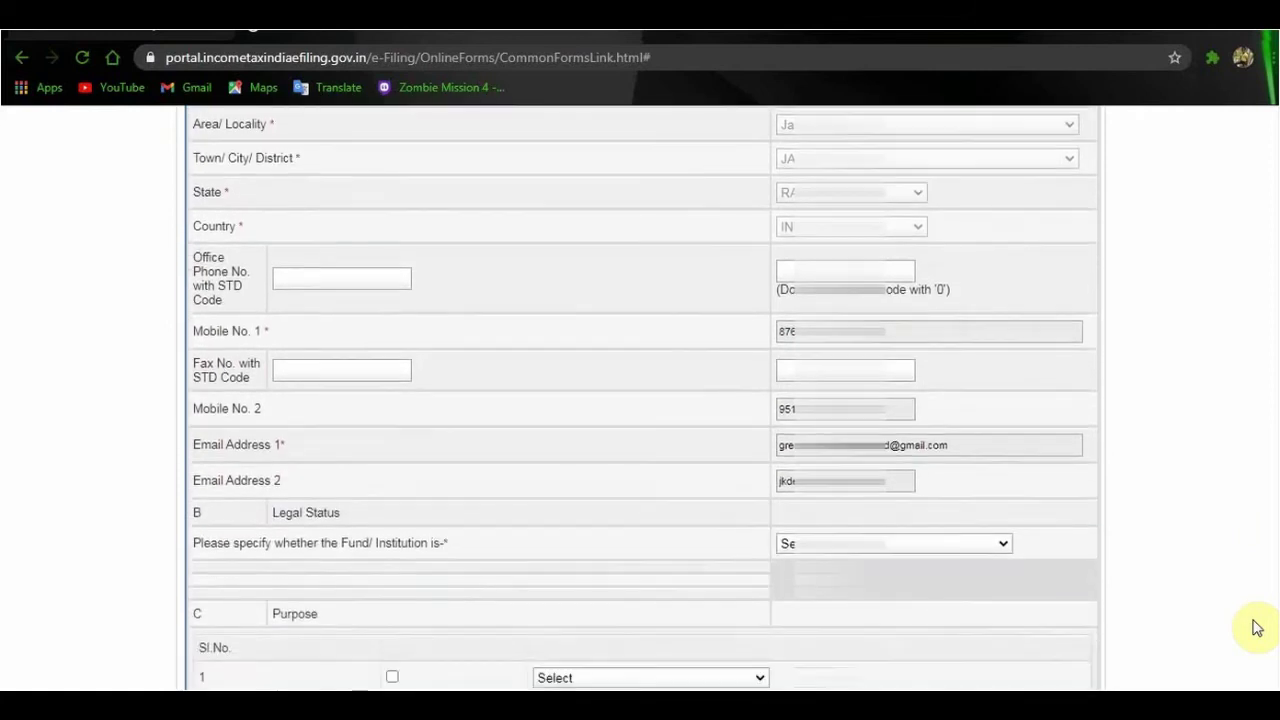
scroll(1257, 628, down, 3)
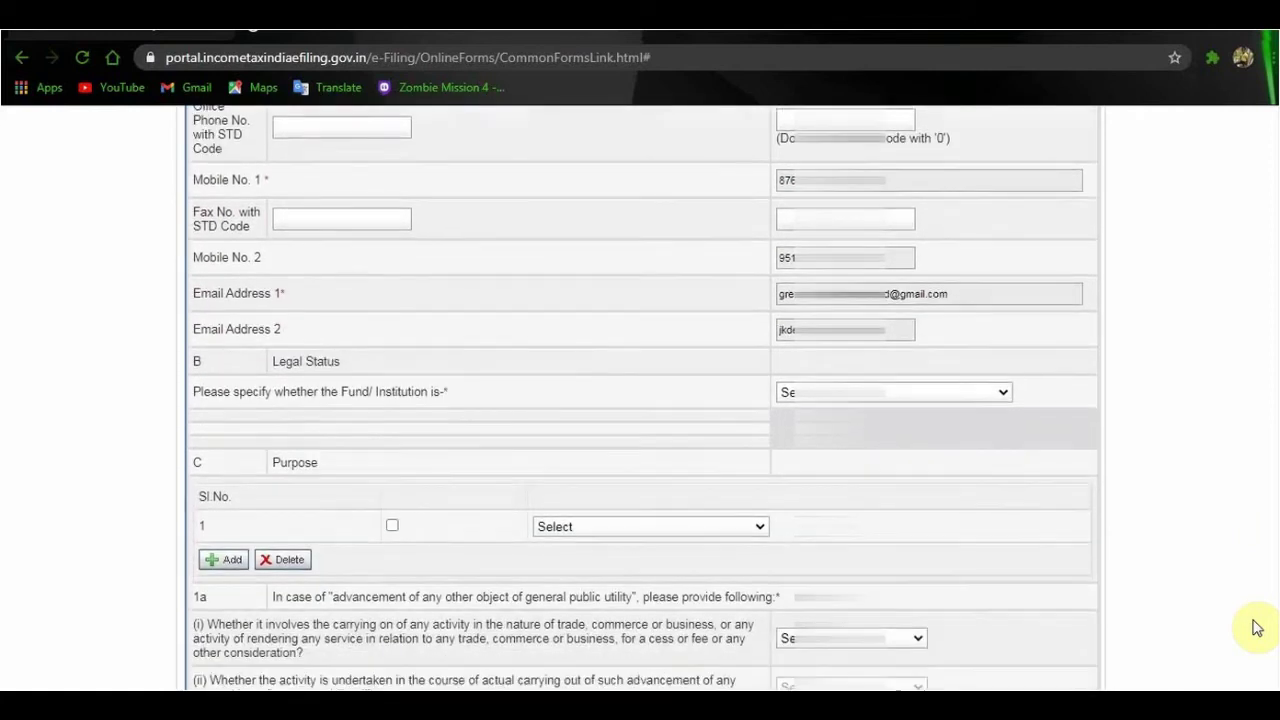
scroll(1257, 628, down, 1)
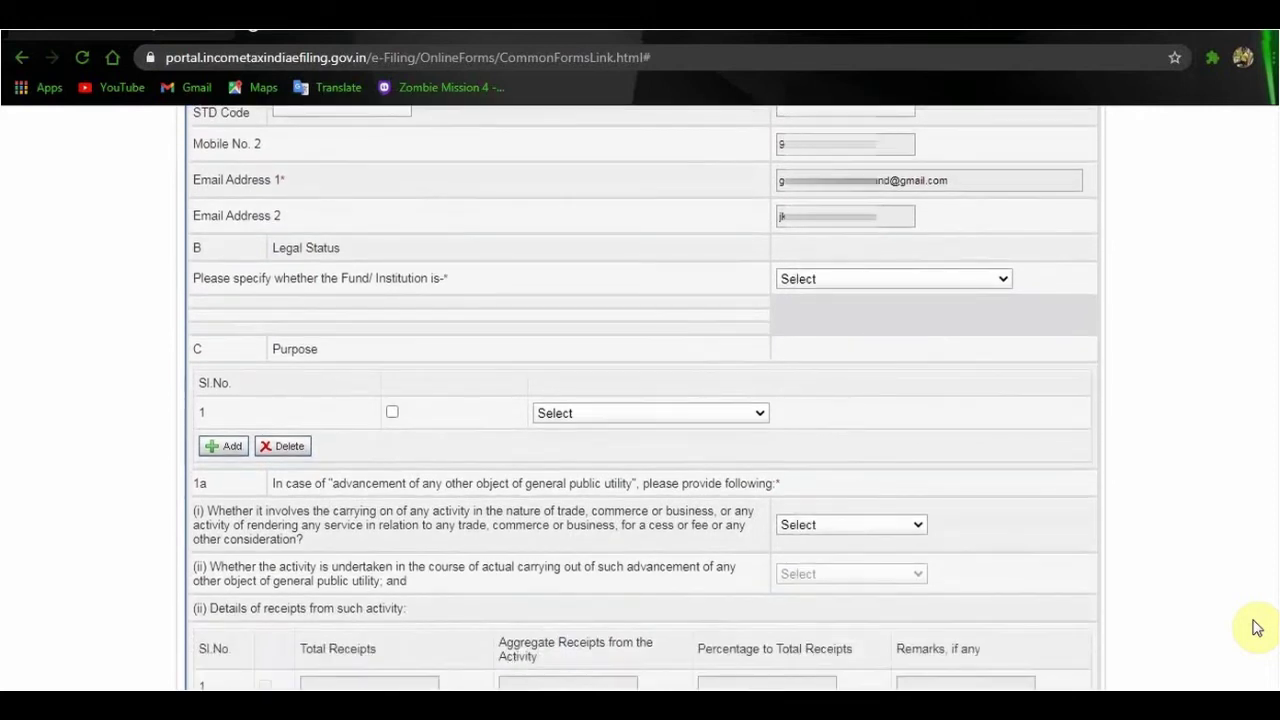
scroll(1257, 628, down, 1)
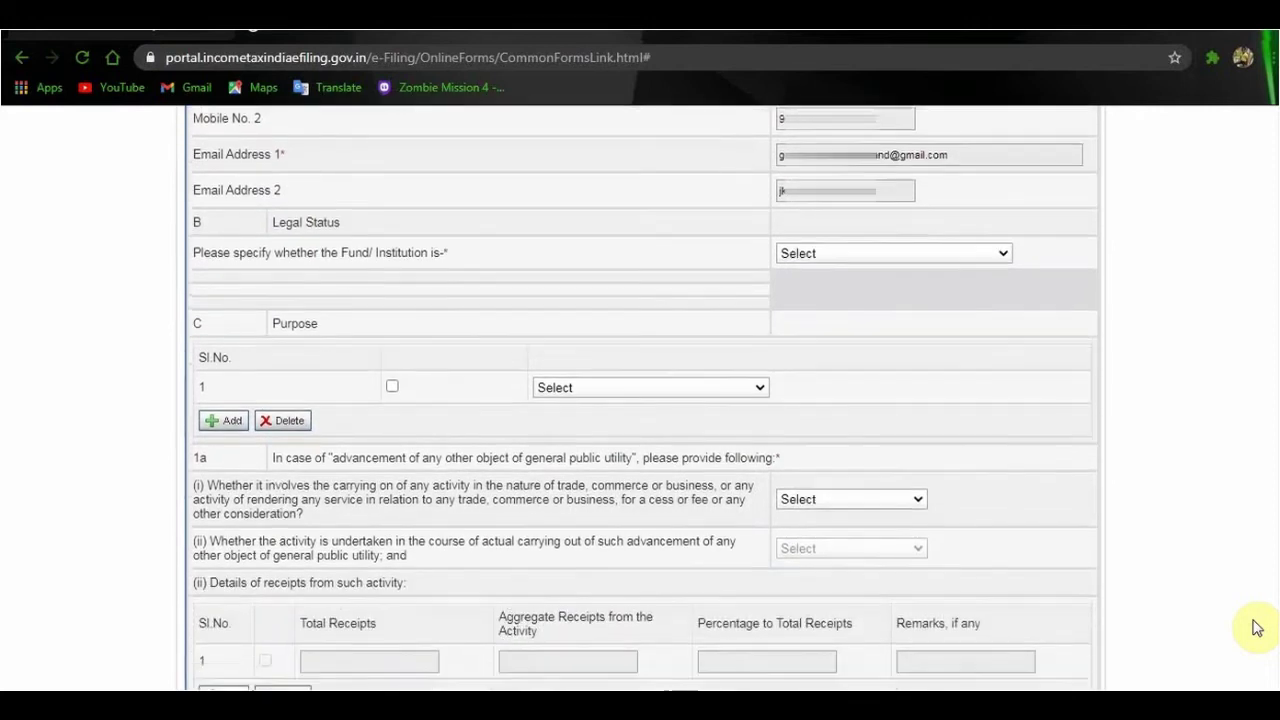
scroll(1257, 628, down, 2)
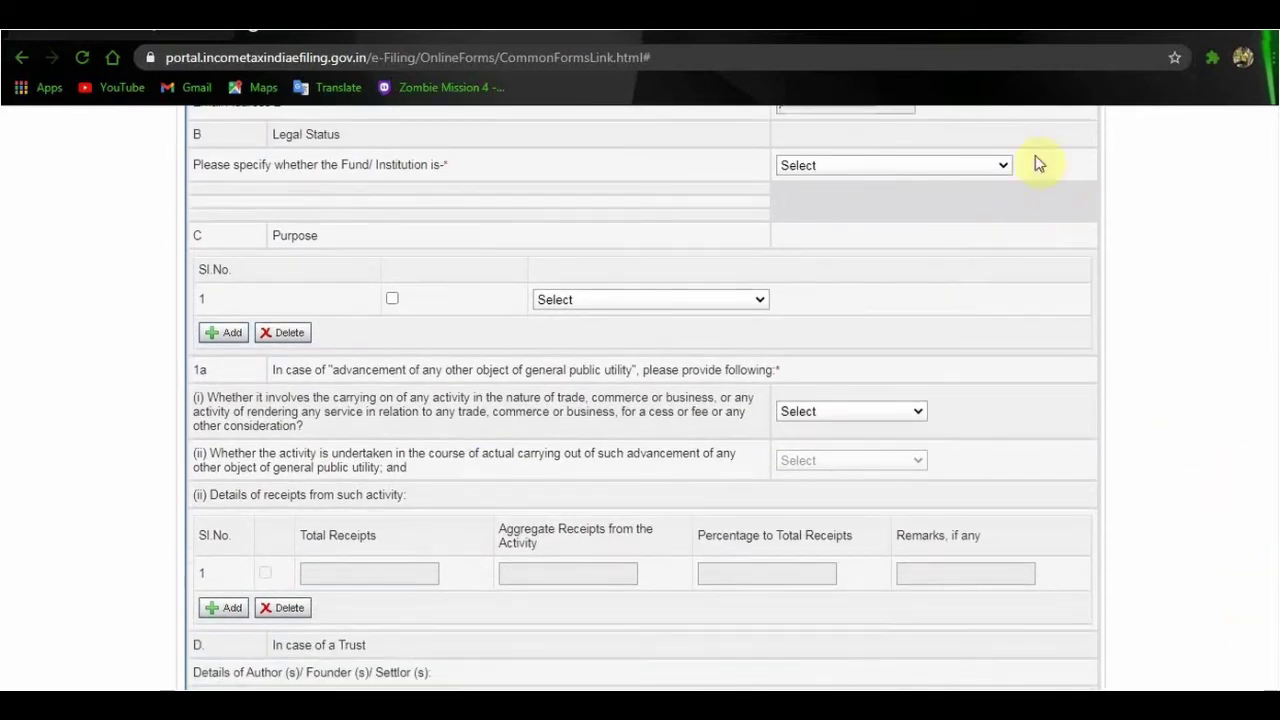
- Set the legal status to registered under the Societies Registration Act, 1860, and enter RAJASTHAN SOCIETY REGISTRATION ACT, 1958 as the governing law
click(1001, 166)
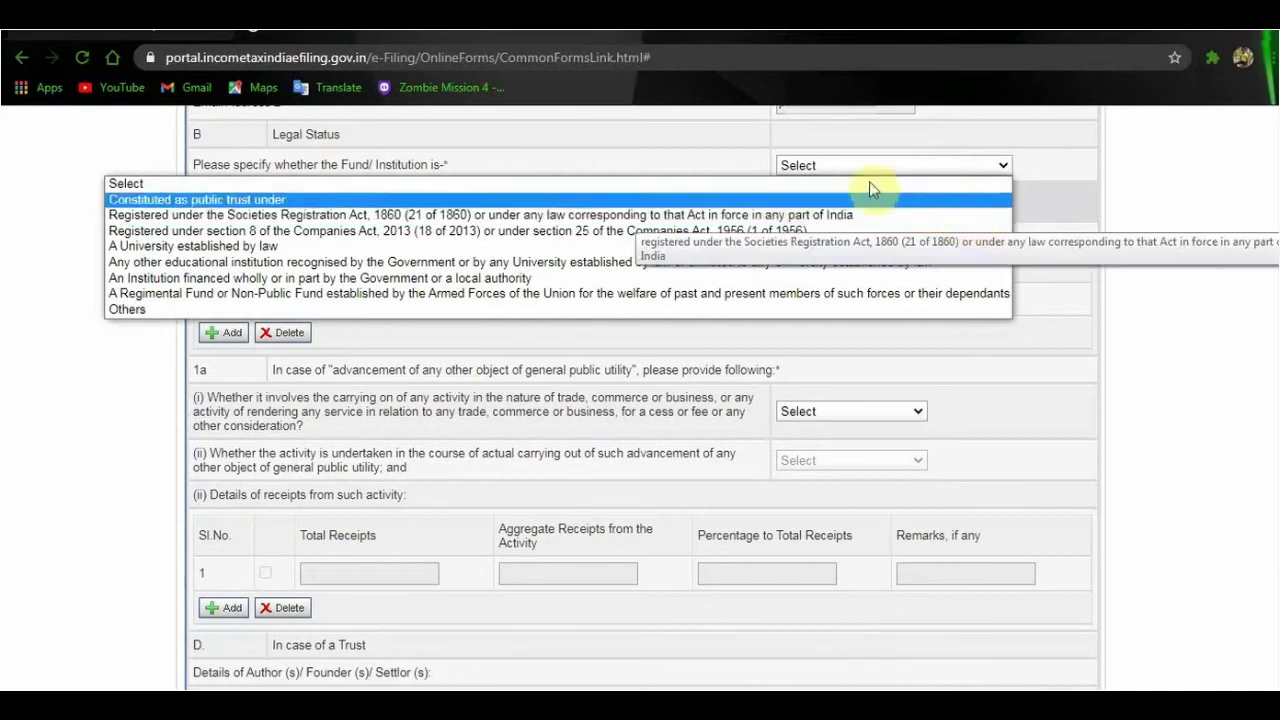
click(766, 222)
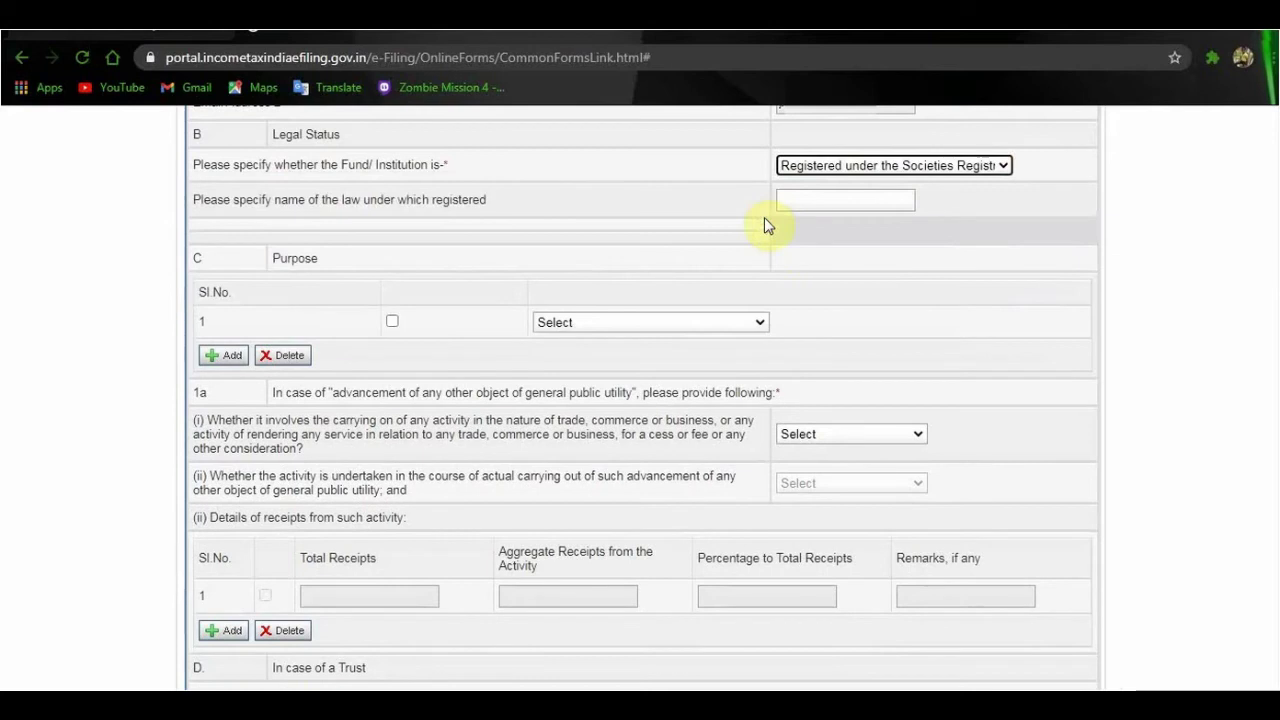
click(852, 204)
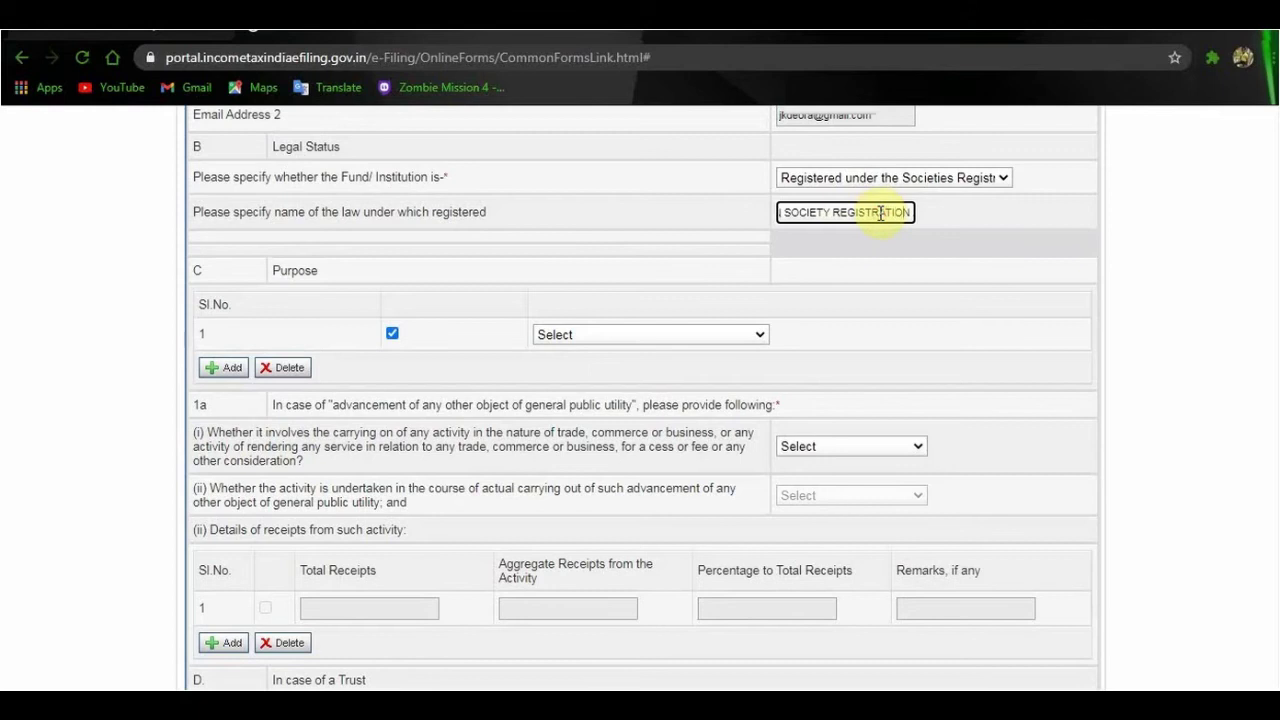
text(ACT, 195)
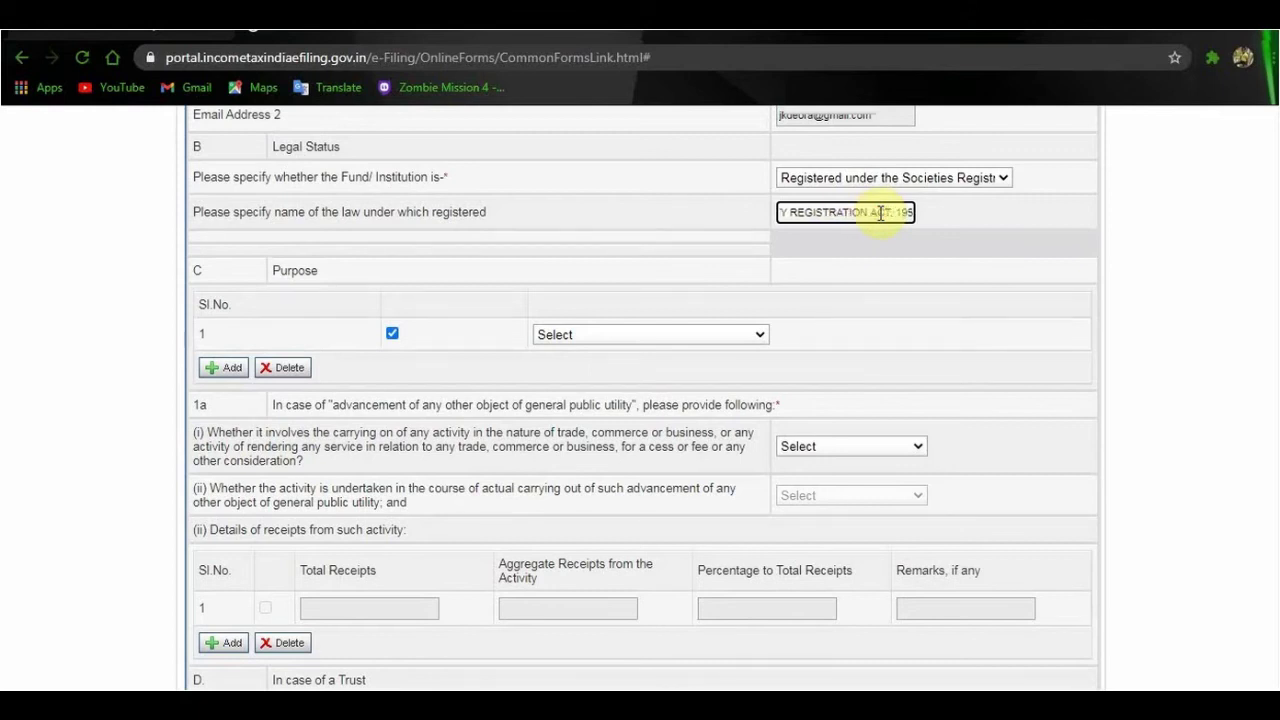
text(8)
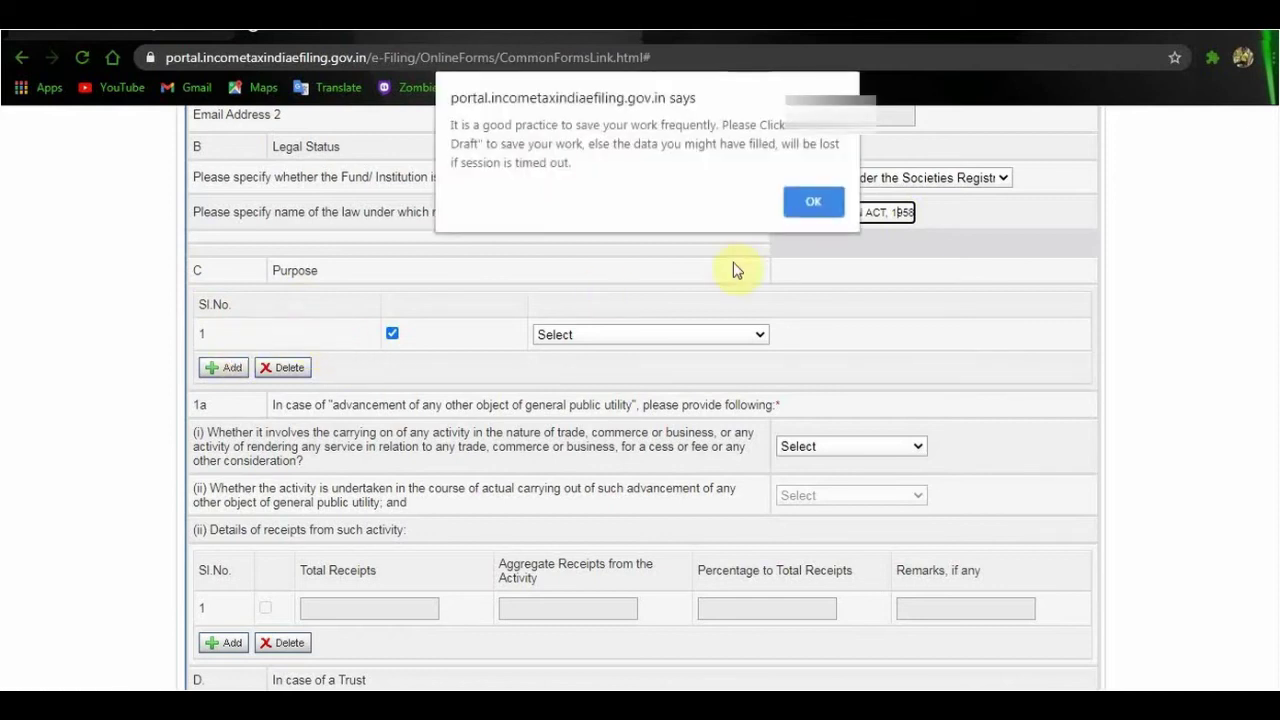
- Dismiss the save reminder and save Form 10G as a draft
click(812, 206)
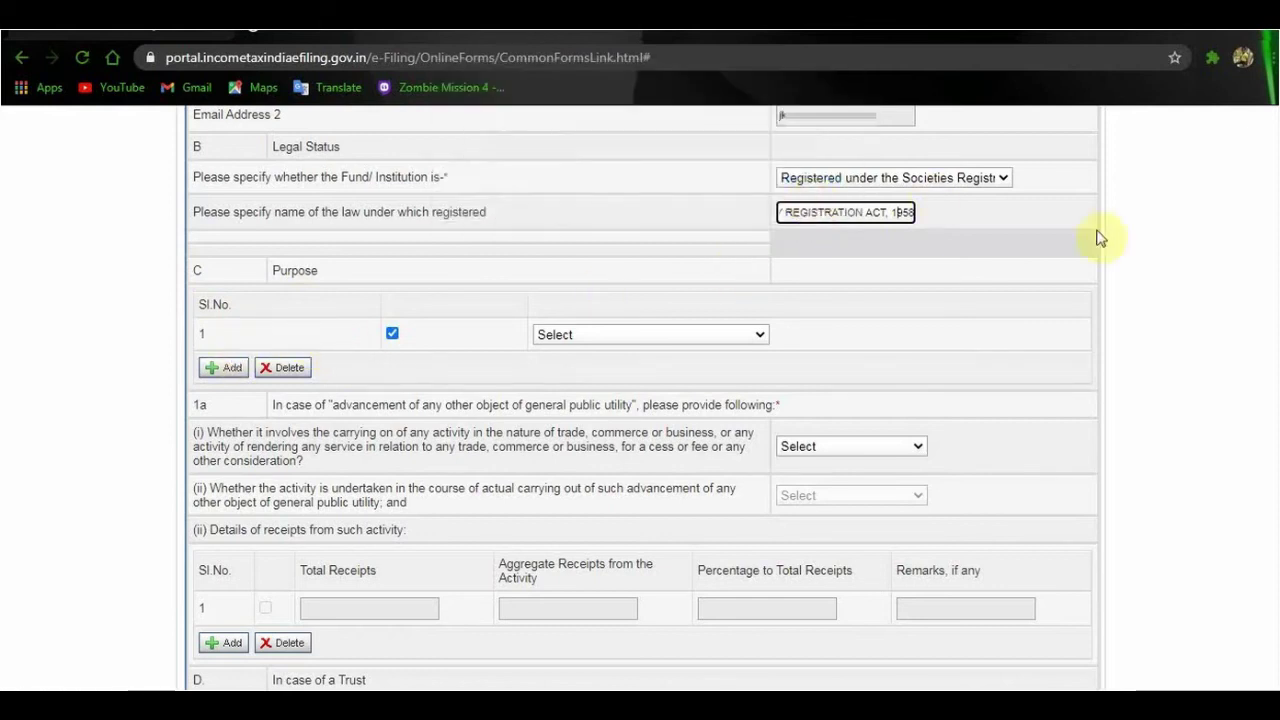
click(1270, 137)
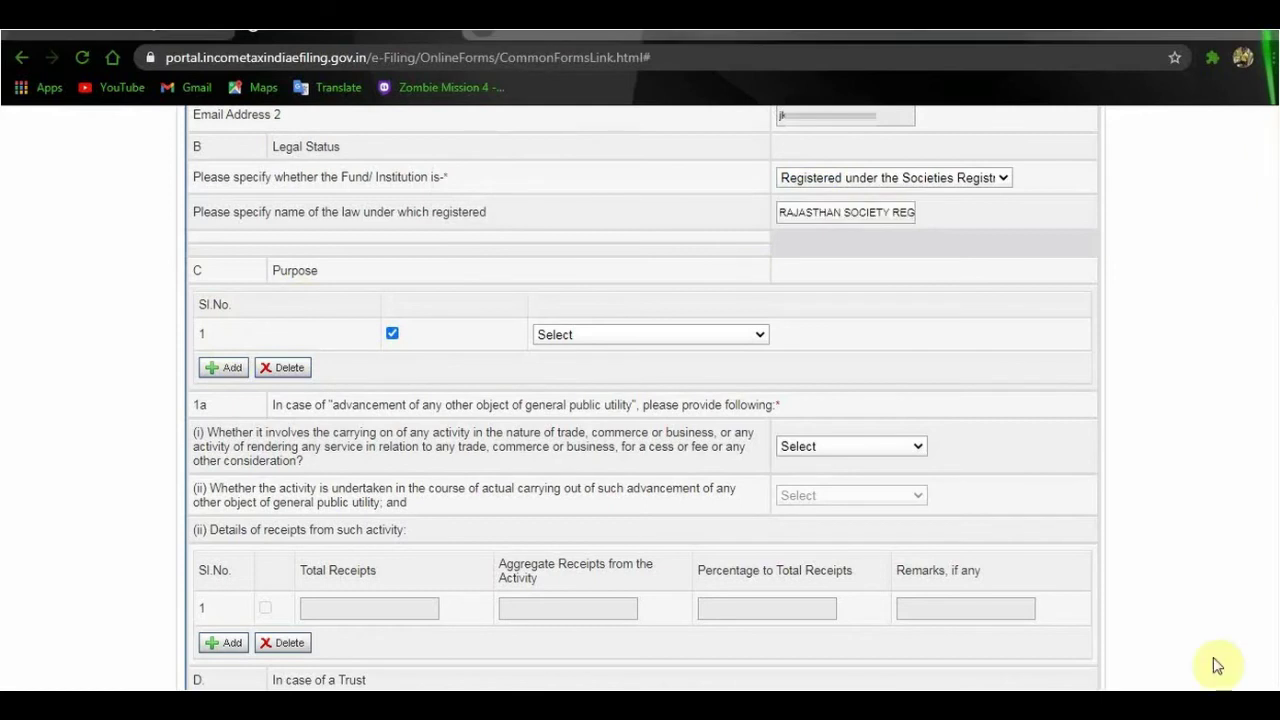
scroll(694, 496, down, 15)
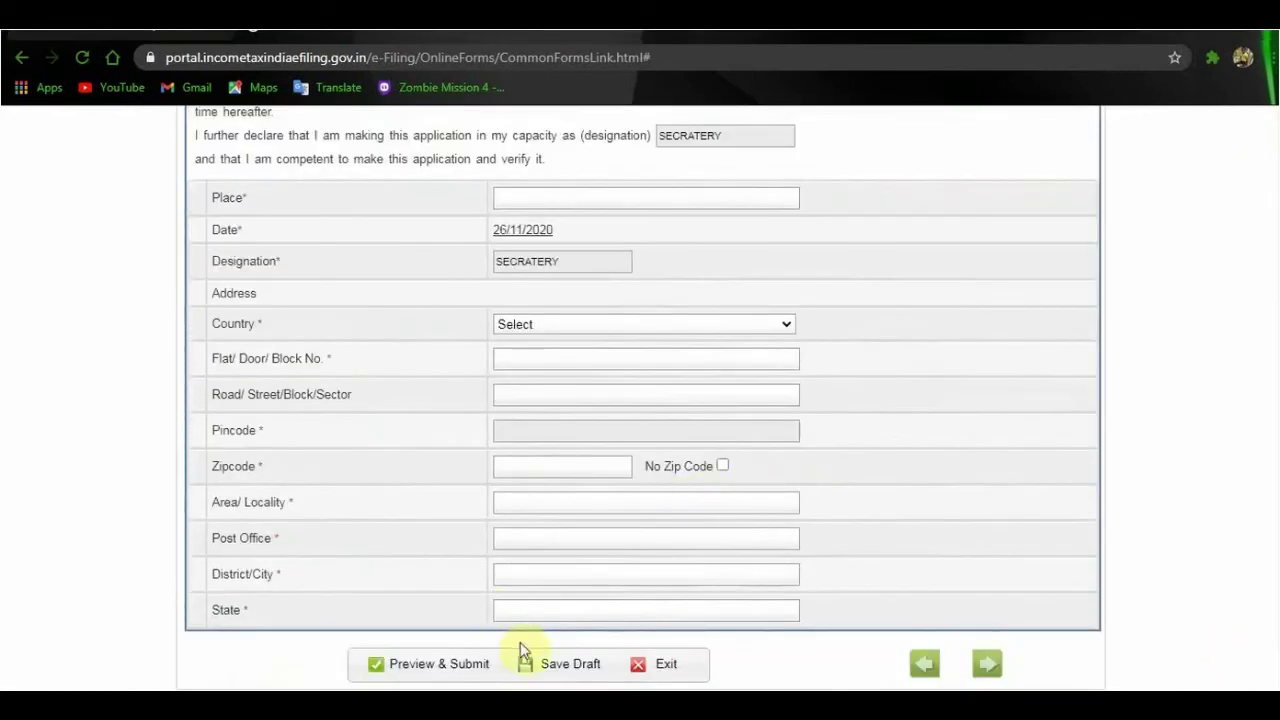
click(551, 668)
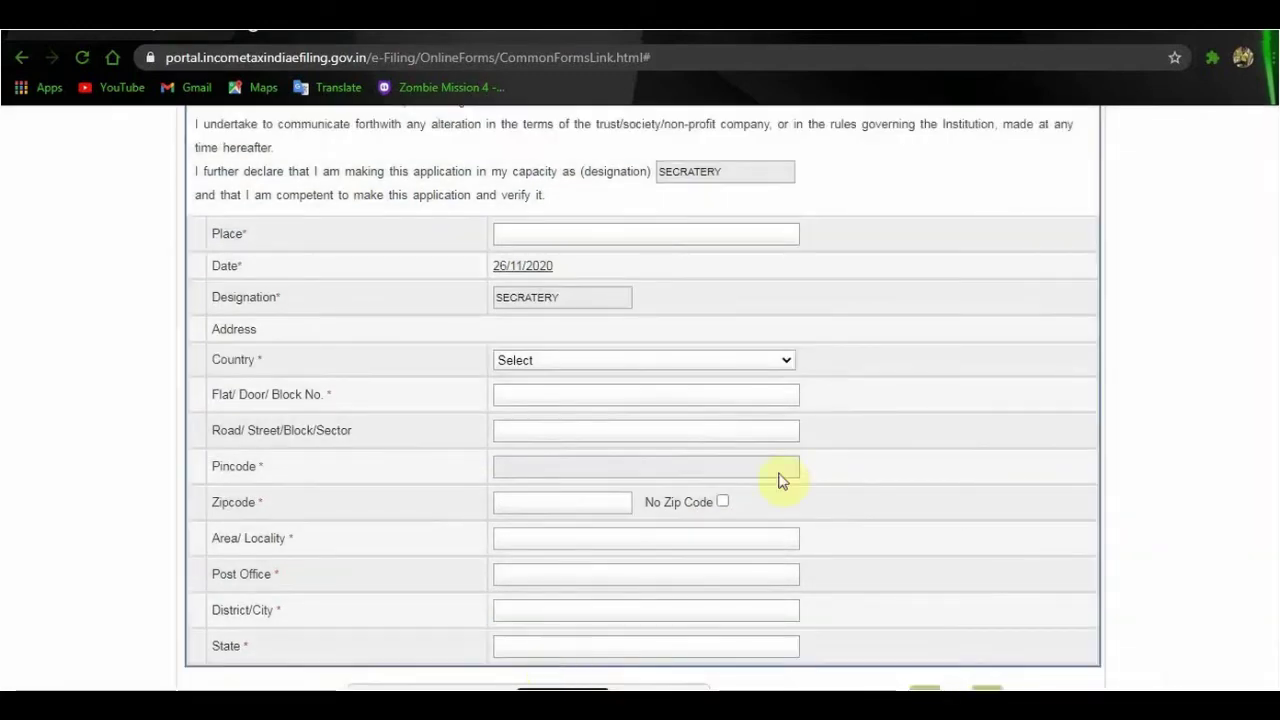
- Choose Relief of the poor as the first purpose in section C of Form 10G
scroll(1276, 140, up, 10)
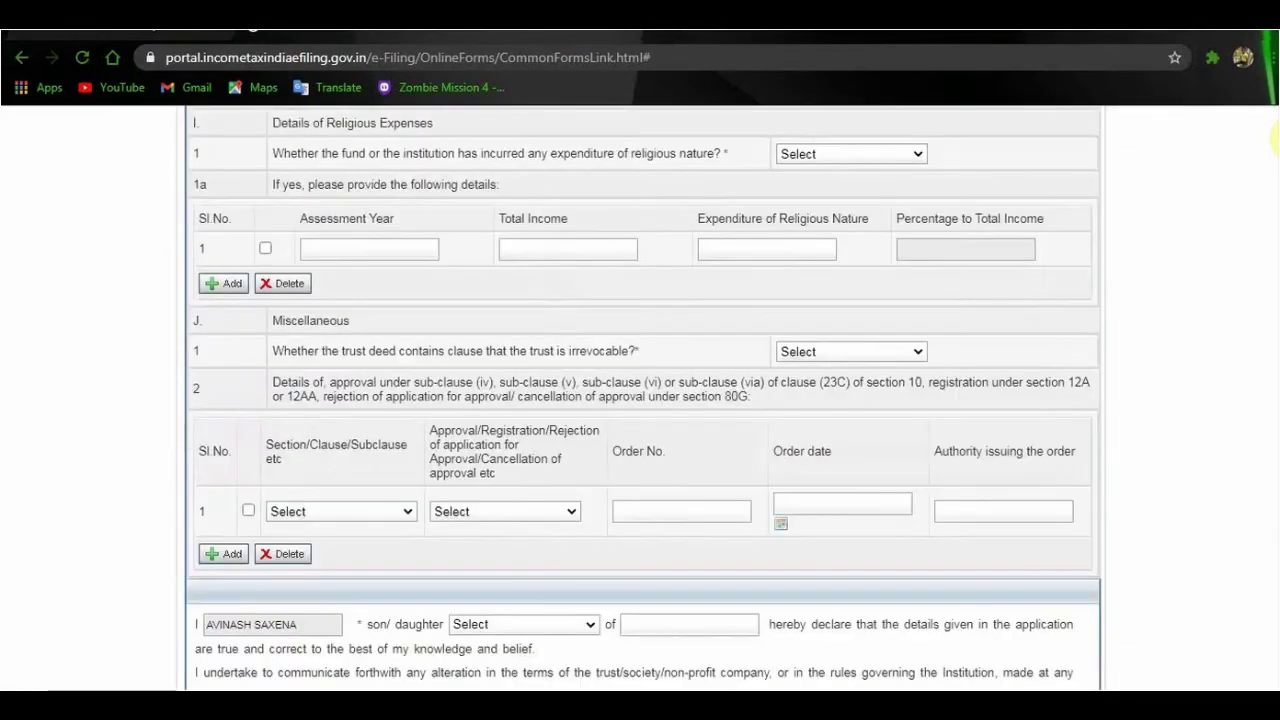
scroll(1276, 140, up, 10)
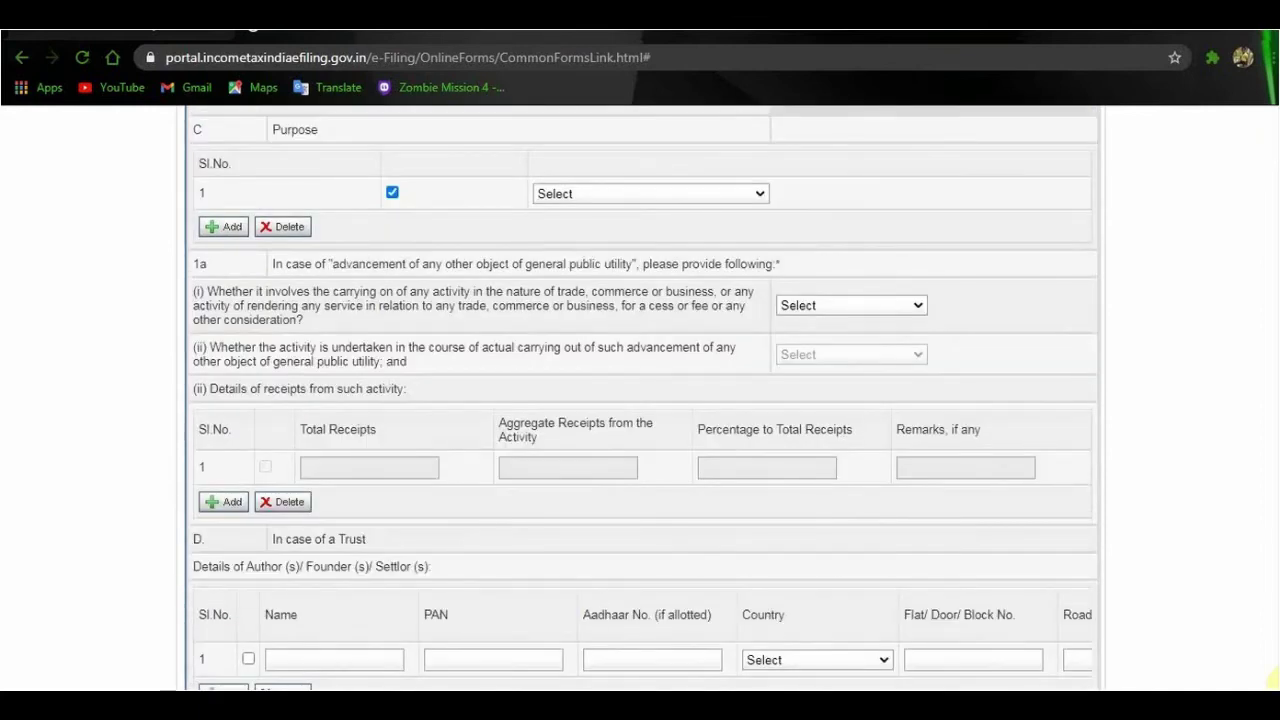
click(232, 236)
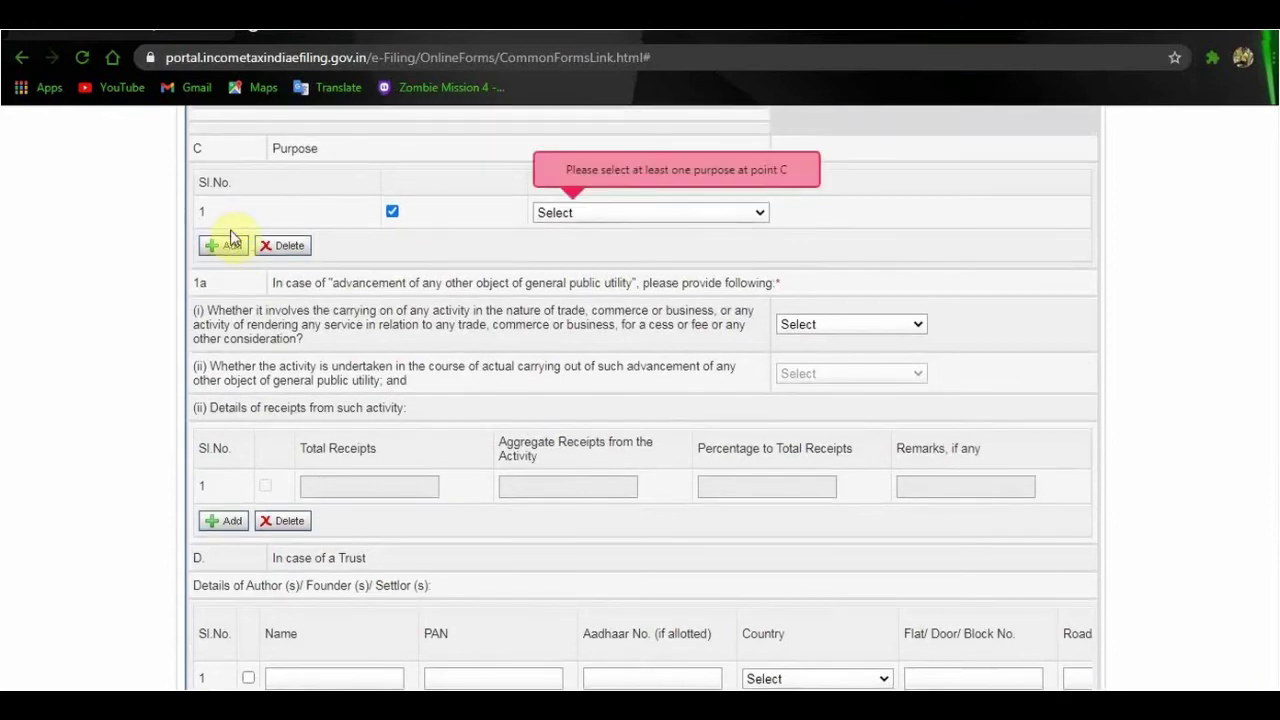
click(760, 214)
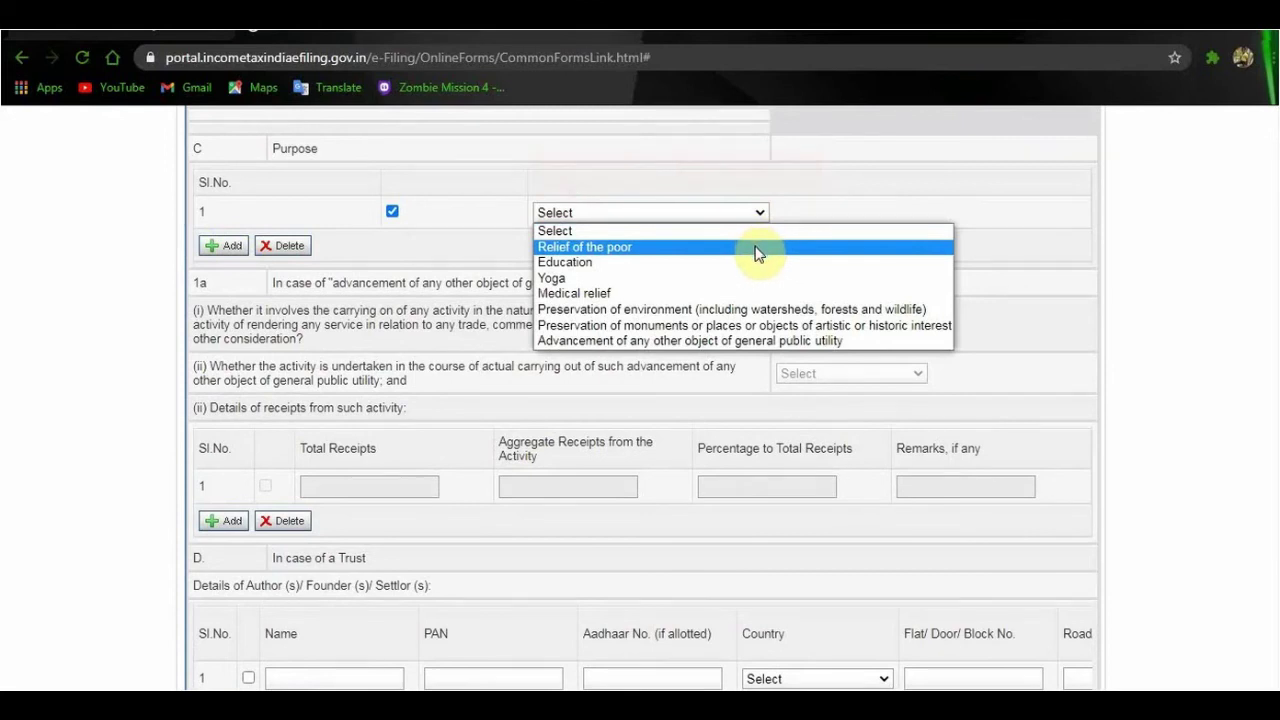
click(757, 252)
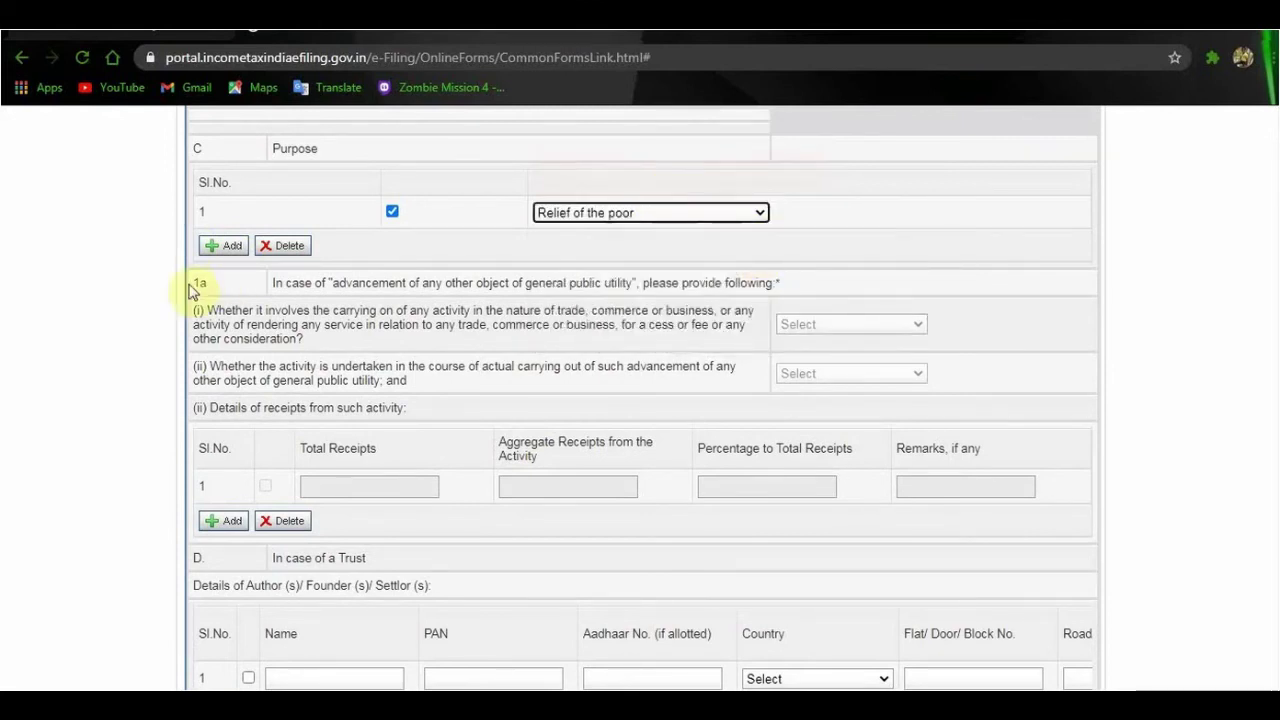
- Add a second purpose row set to Education and deselect the first purpose row
click(234, 248)
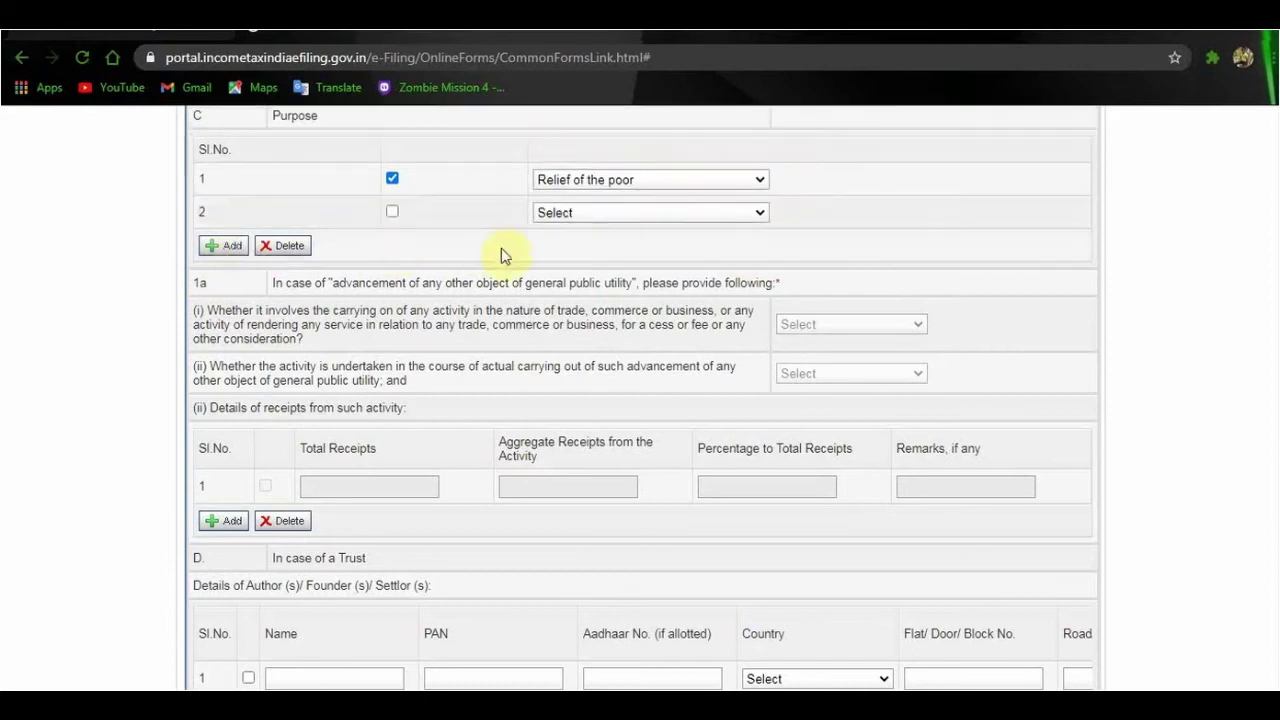
click(392, 178)
click(763, 215)
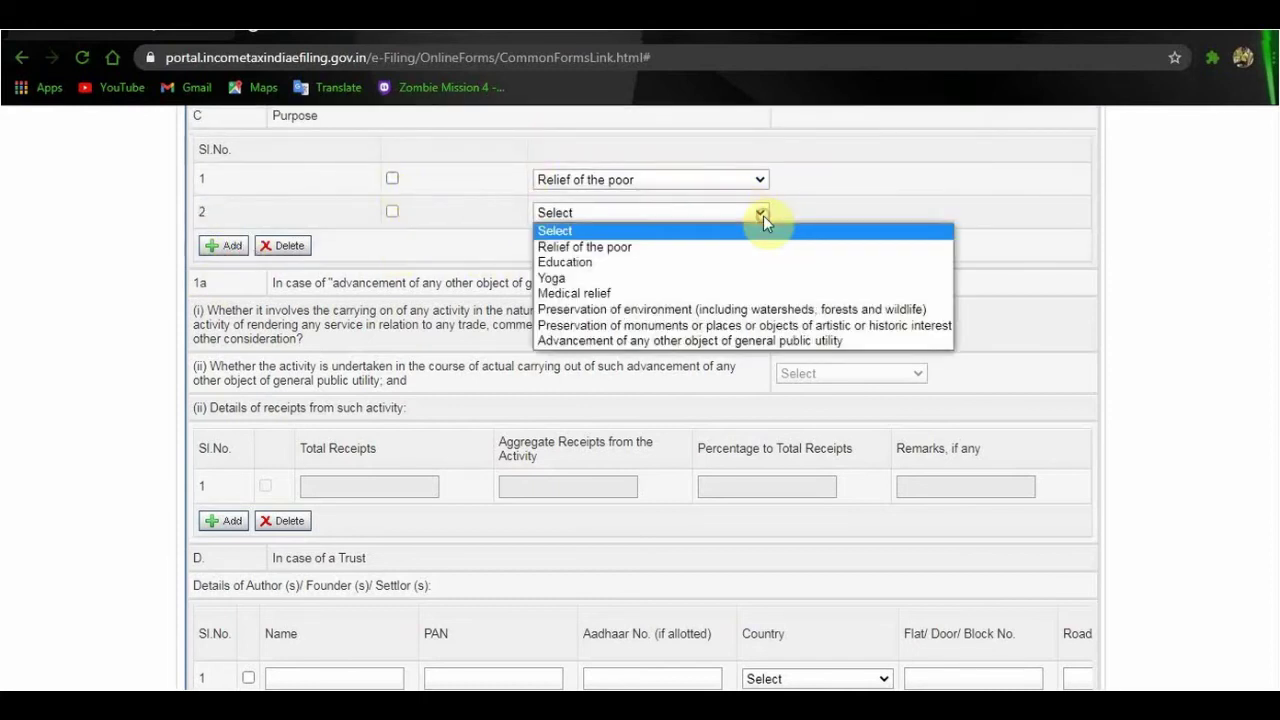
click(749, 262)
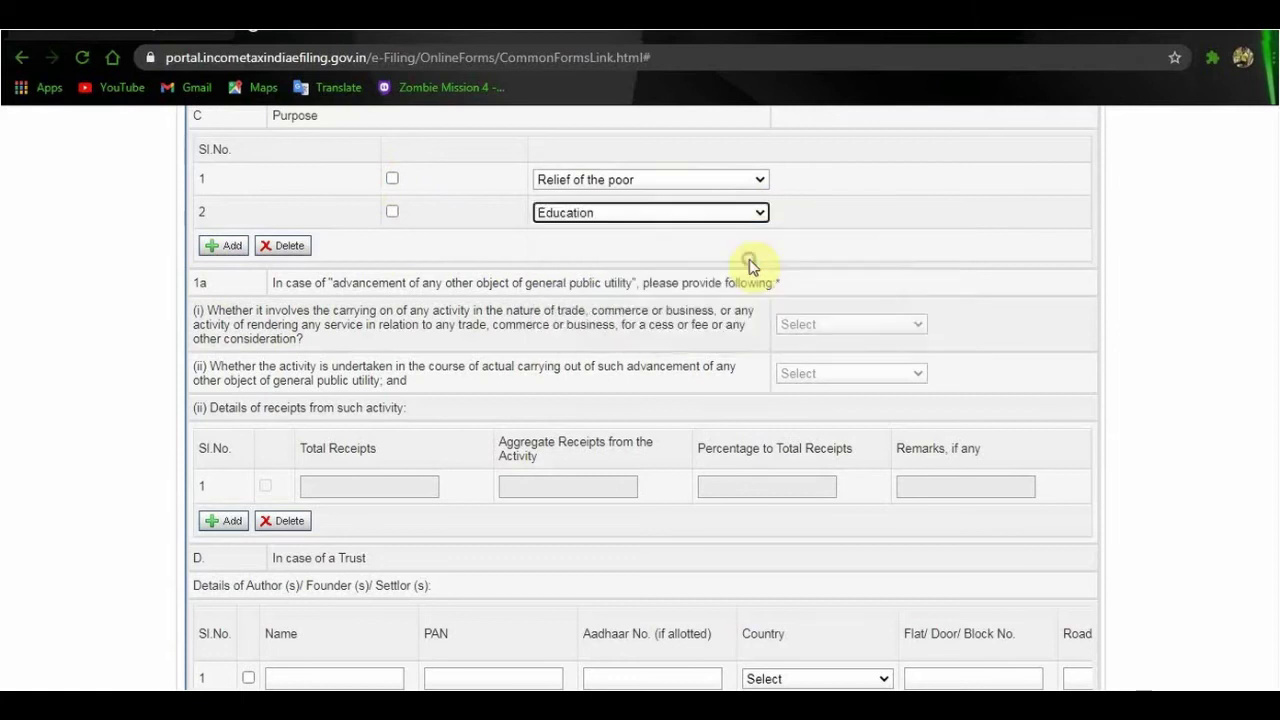
- Add Preservation of environment (including watersheds, forests and wildlife) and Advancement of any other object of general public utility as the third and fourth purposes
click(229, 246)
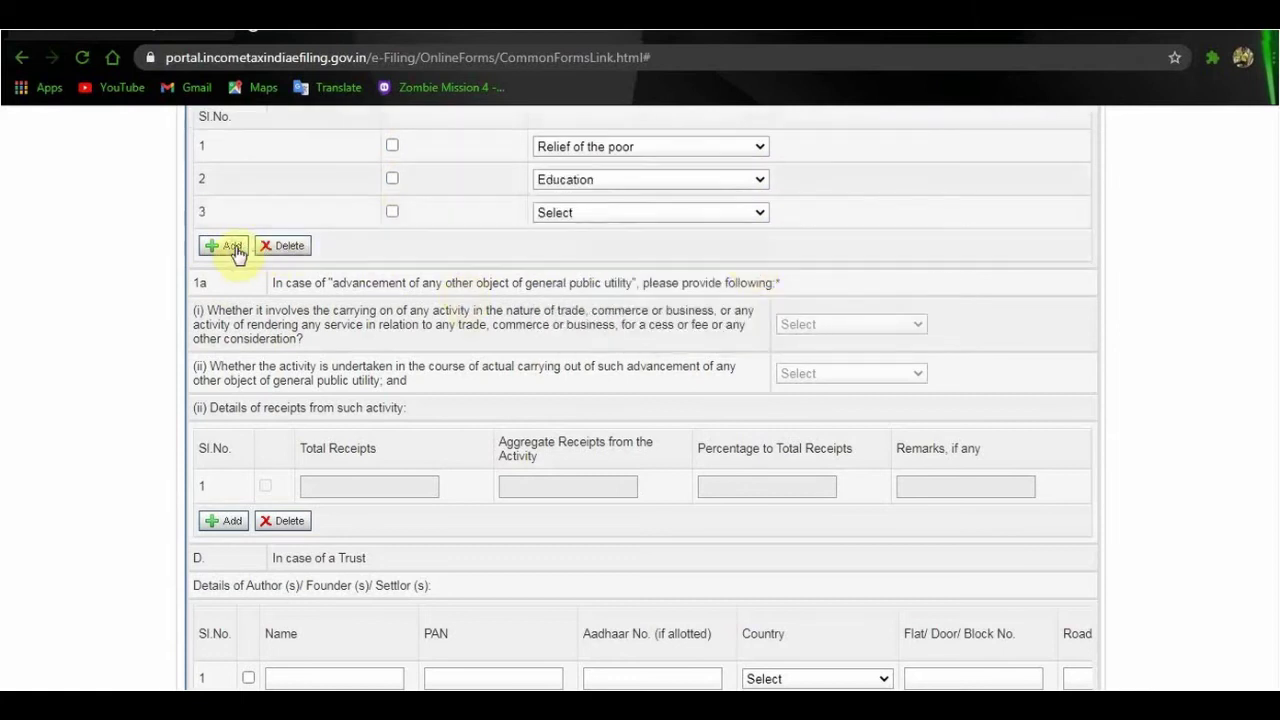
click(761, 213)
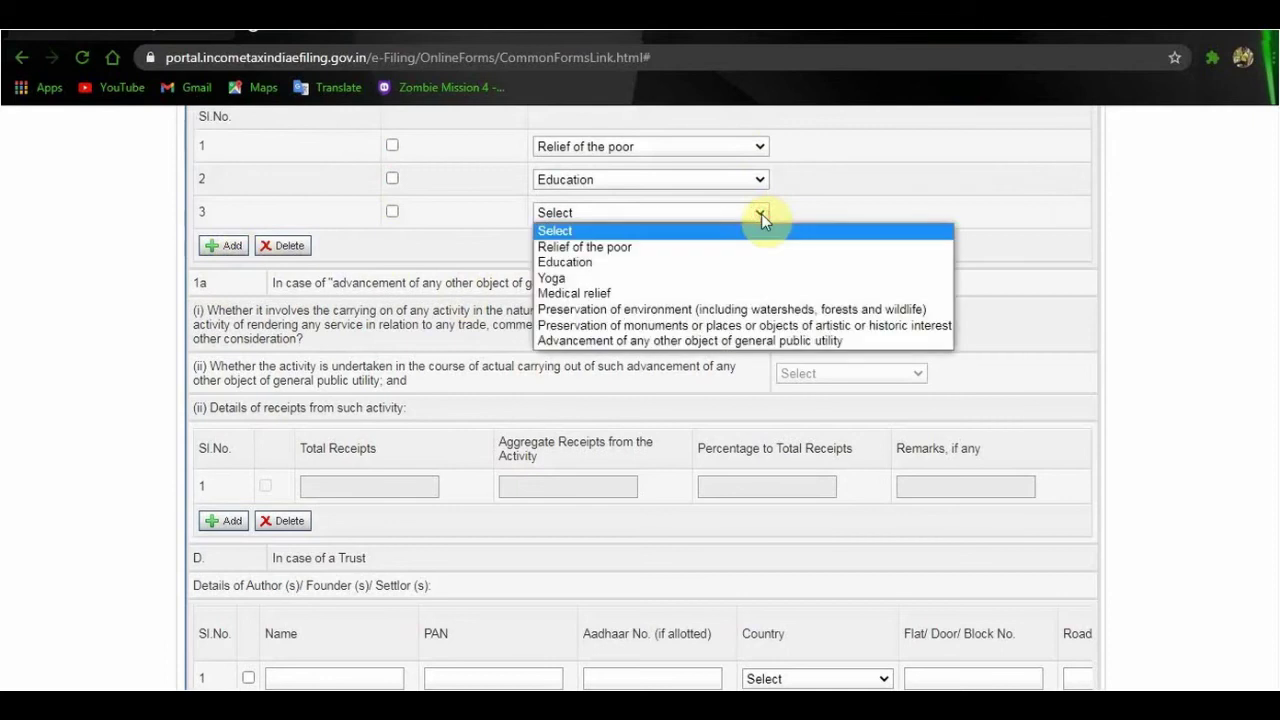
click(771, 311)
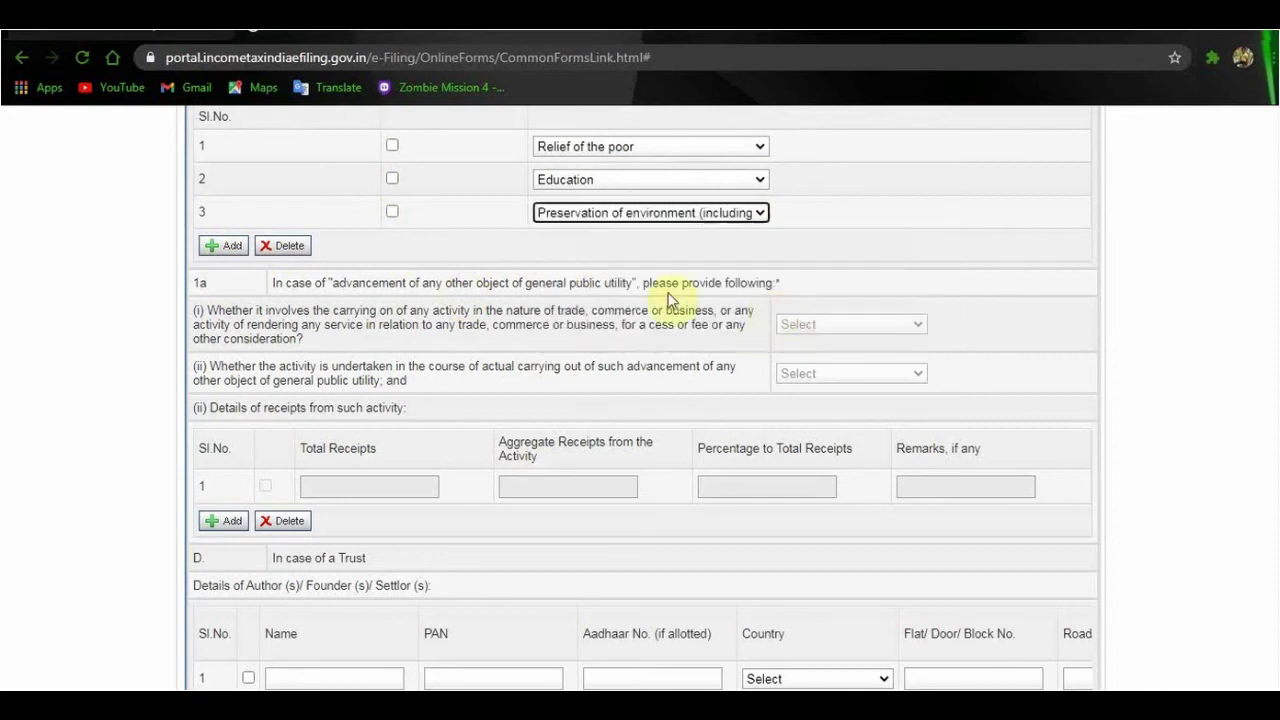
click(226, 247)
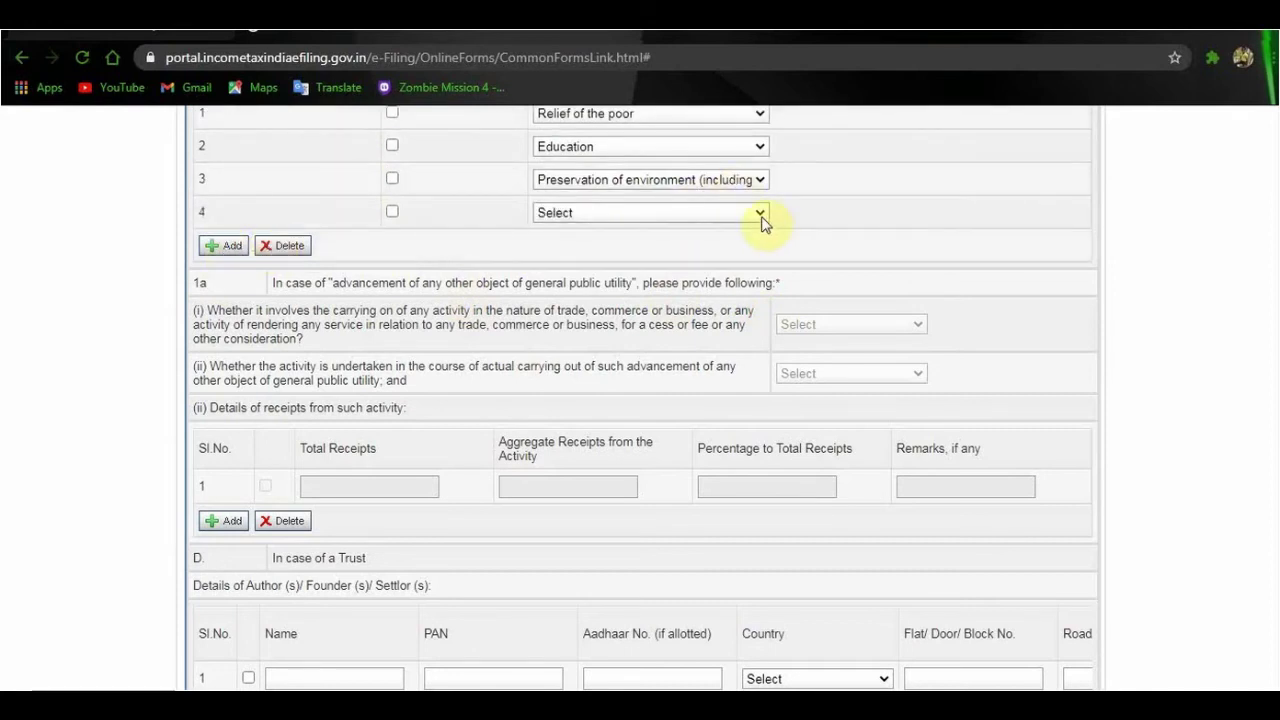
click(761, 216)
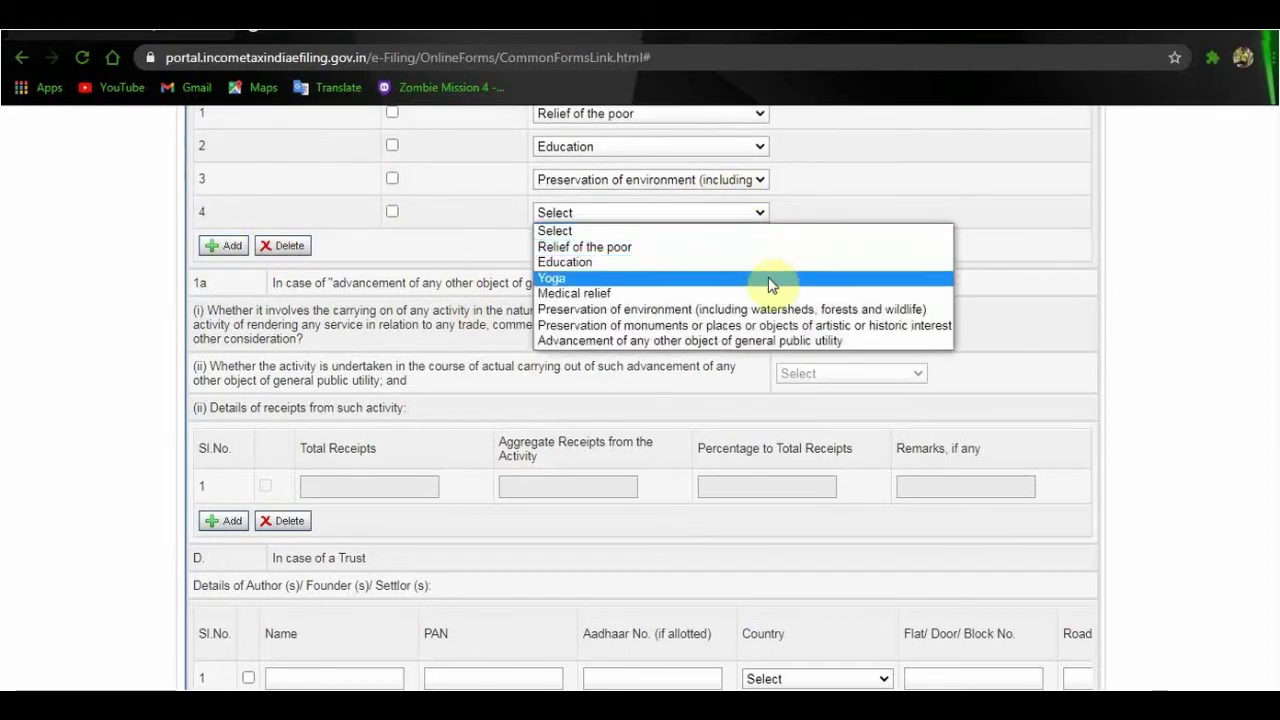
click(757, 341)
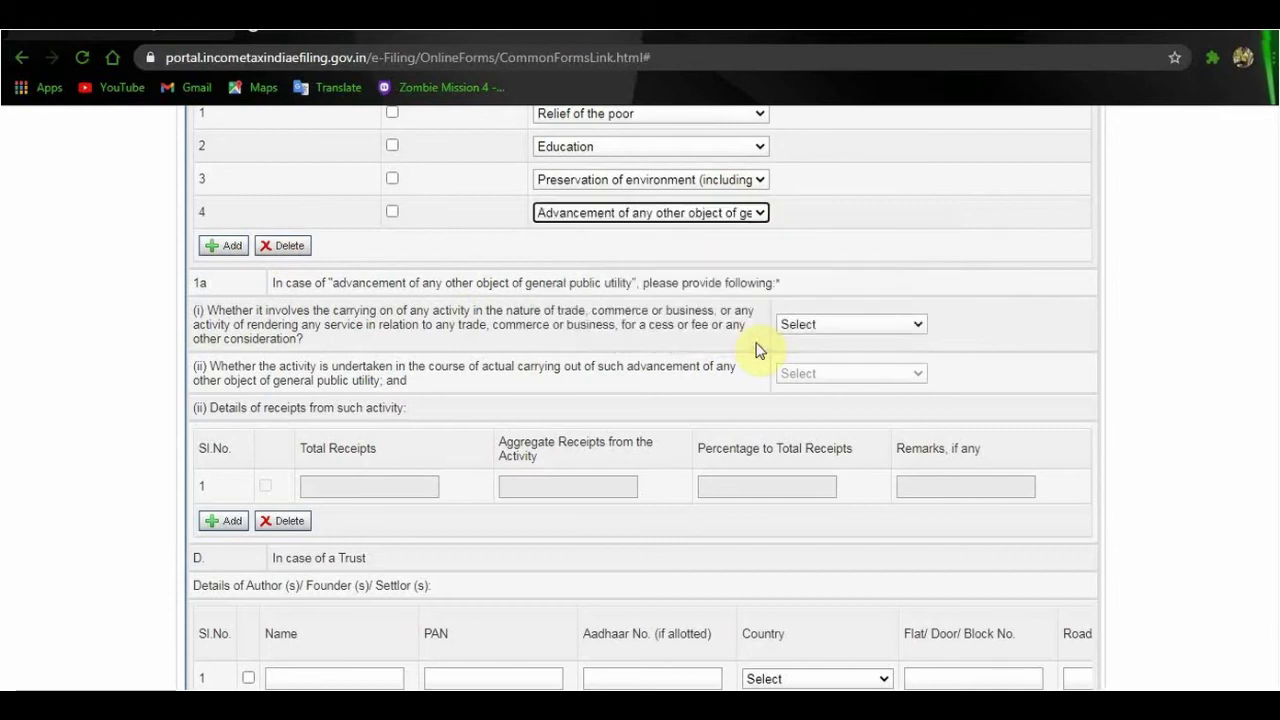
- Answer No to whether advancement of general public utility involves trade, commerce or business in item 1a(i)
click(704, 244)
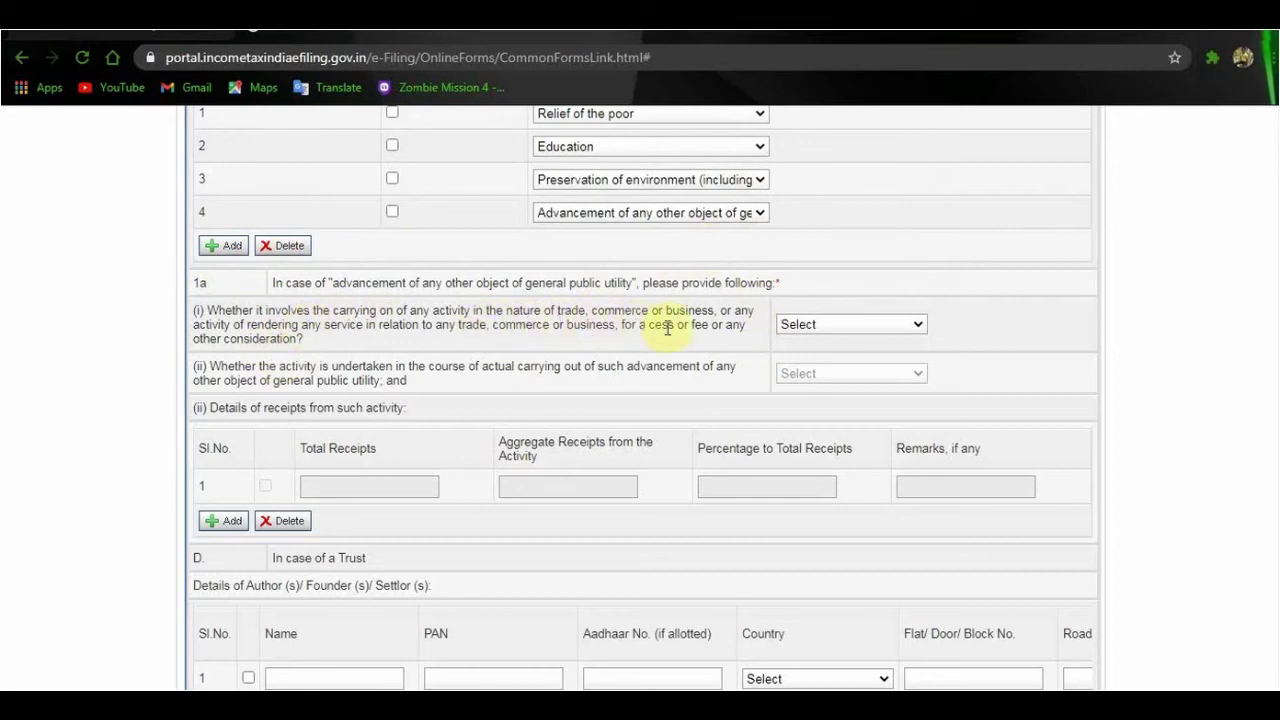
click(917, 327)
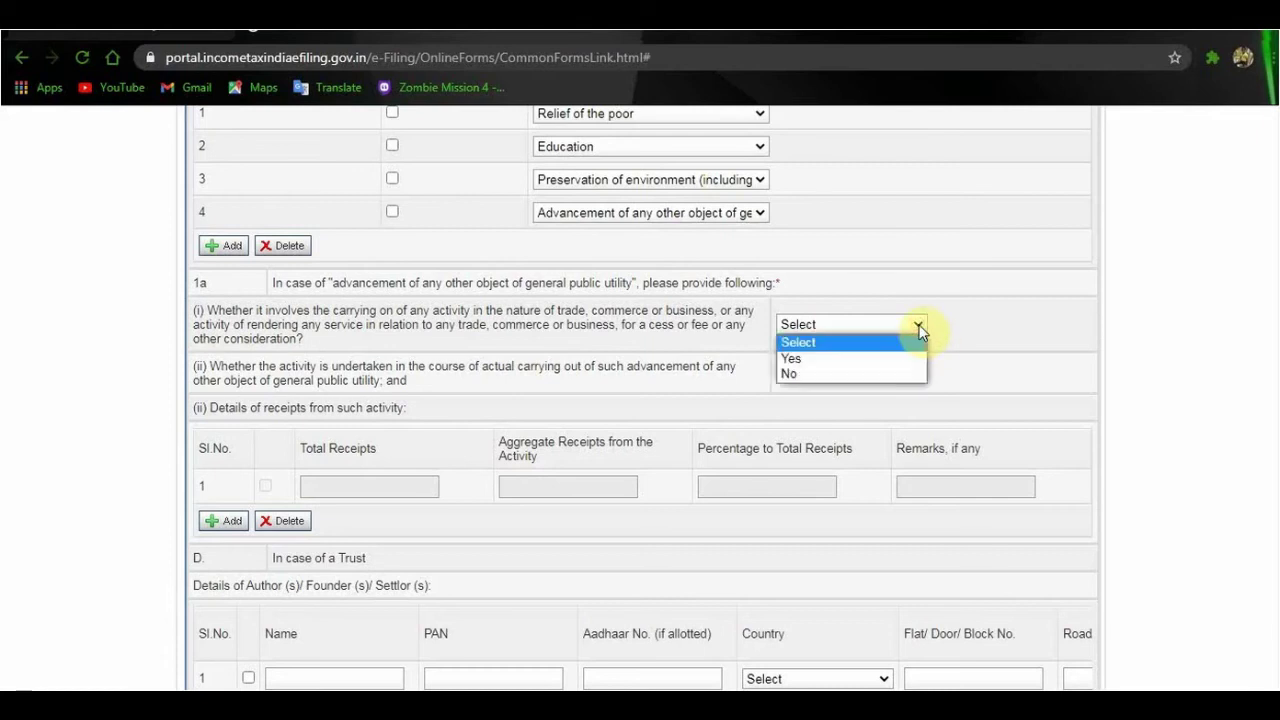
click(906, 373)
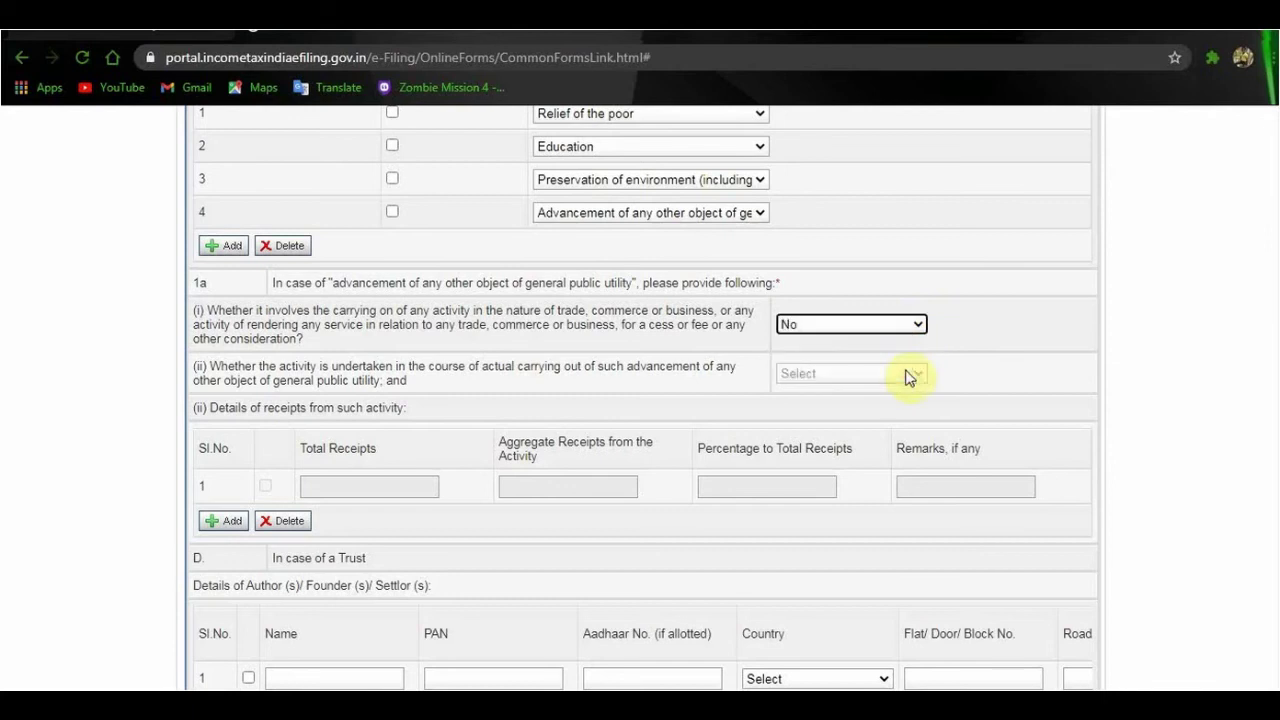
click(610, 395)
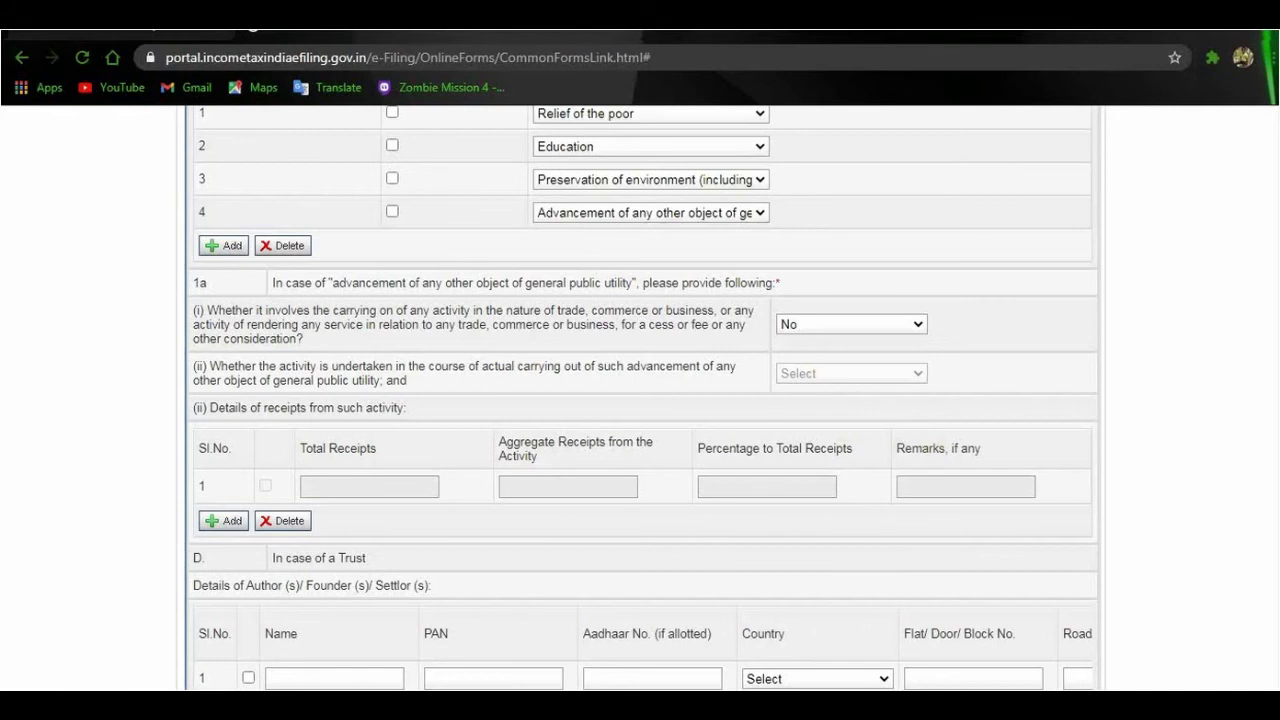
- Fill in and select three author/founder/settlor rows in section D with their names, PAN, Aadhaar numbers and addresses
scroll(643, 397, down, 2)
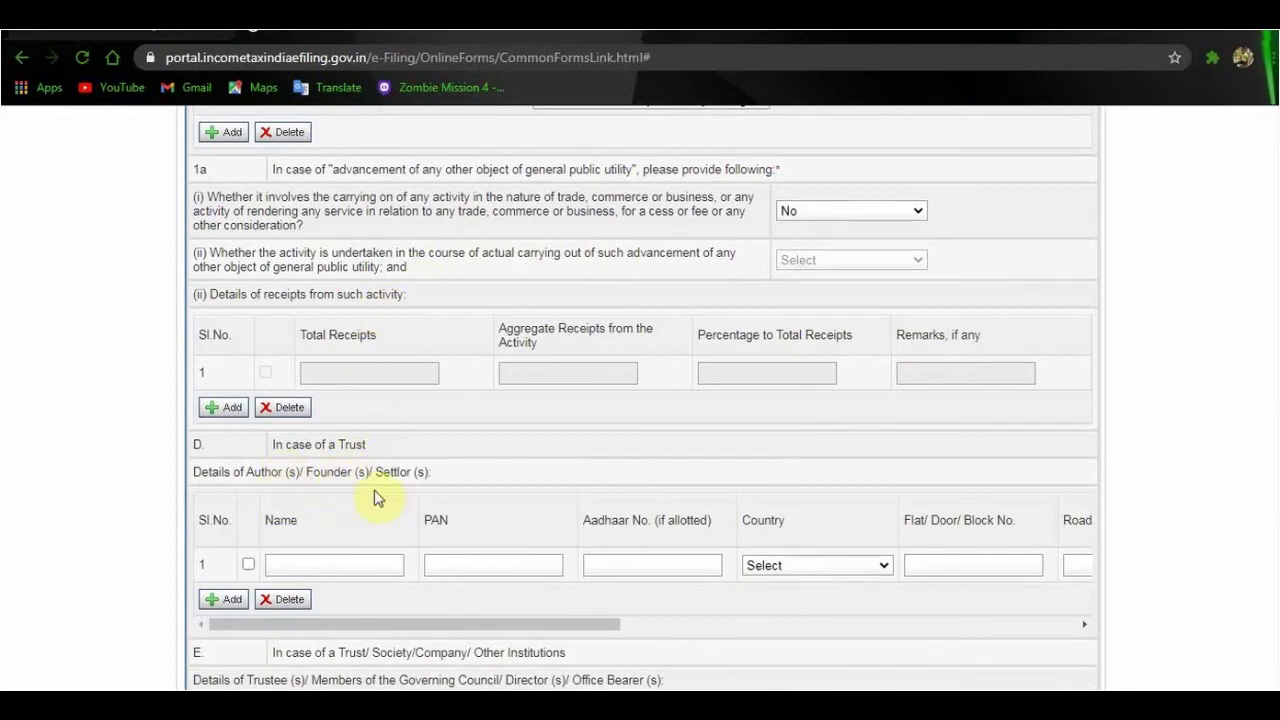
scroll(478, 517, down, 3)
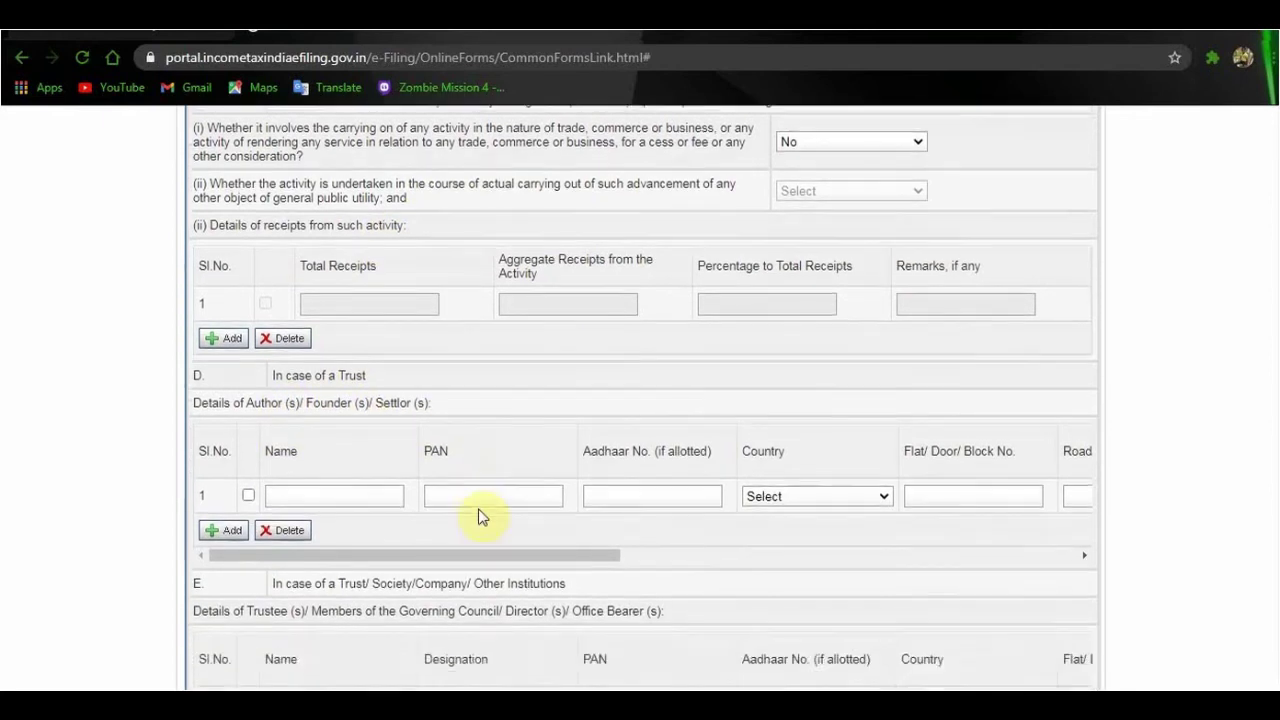
scroll(478, 517, down, 2)
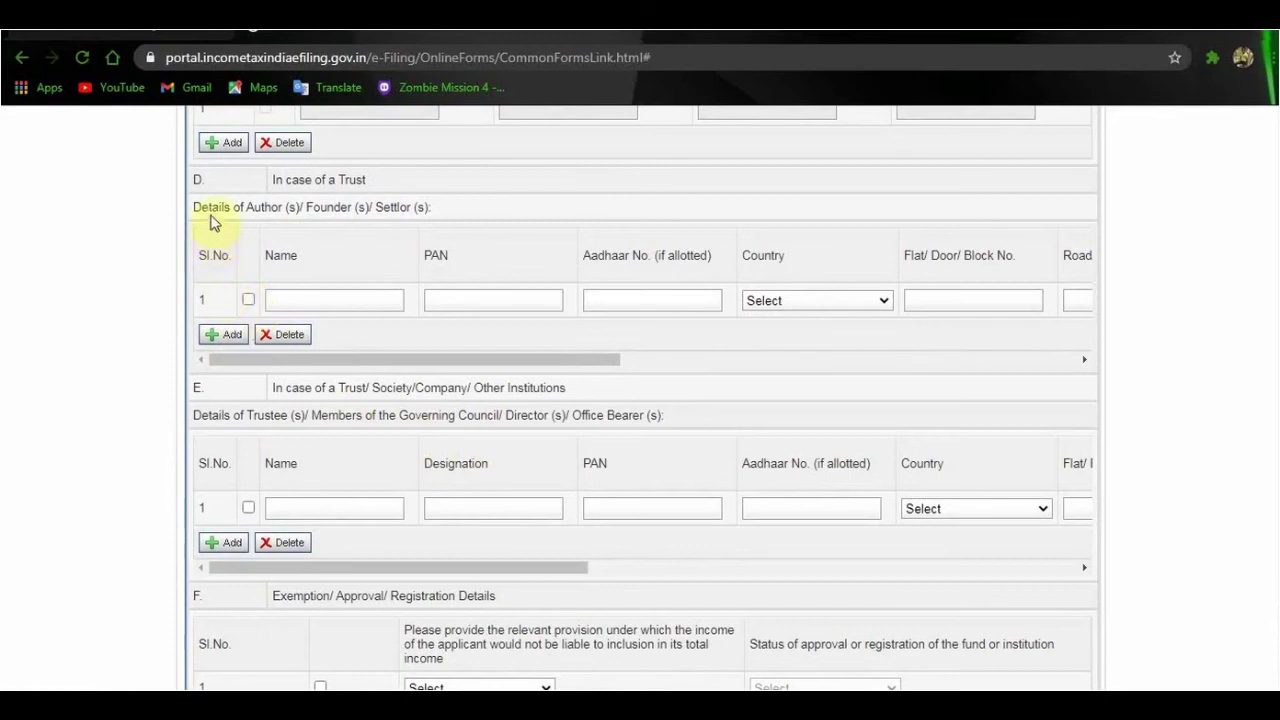
click(249, 300)
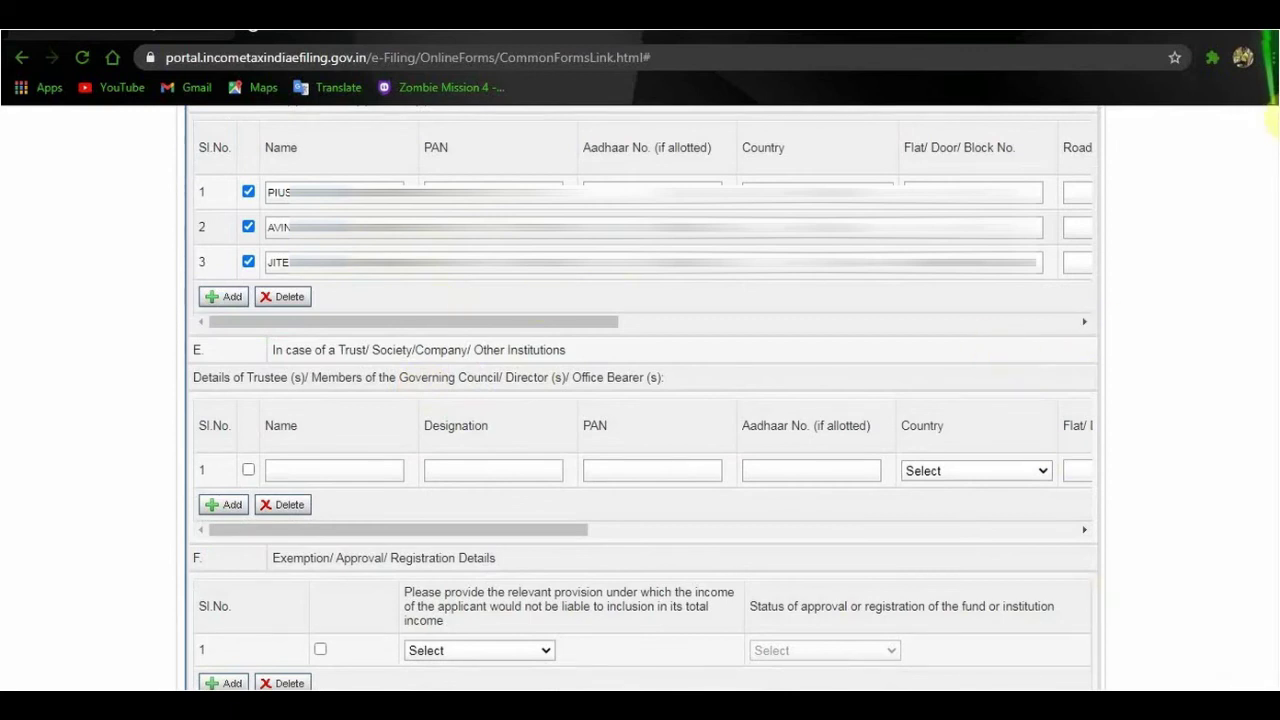
scroll(1262, 60, up, 2)
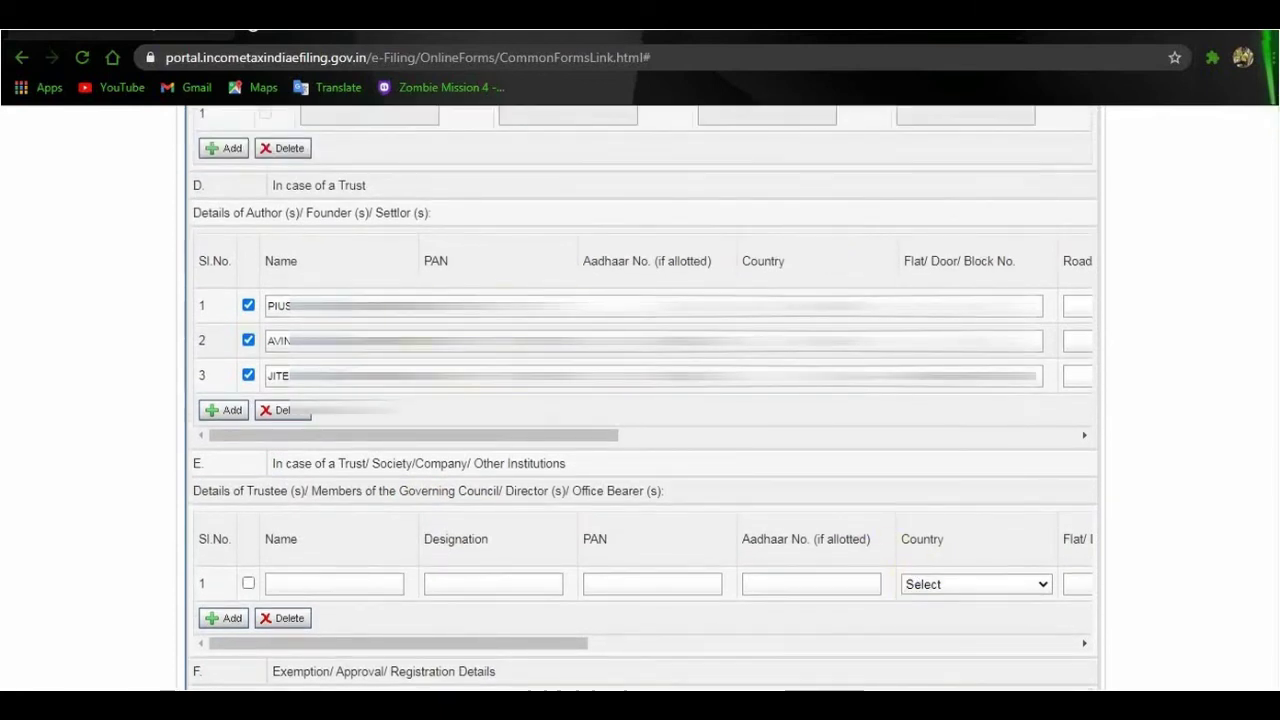
- Fill in and select three trustee or office bearer rows in section E with their names, designations, identity numbers and addresses
scroll(643, 398, down, 2)
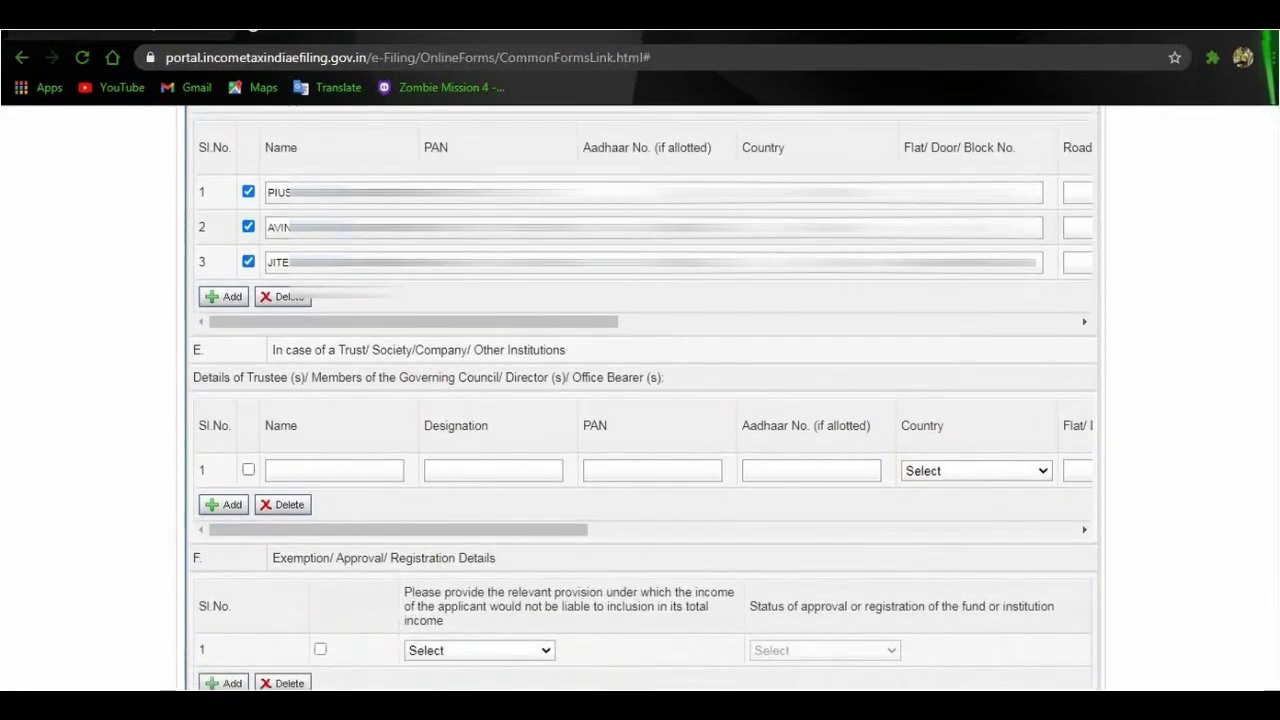
scroll(643, 398, down, 4)
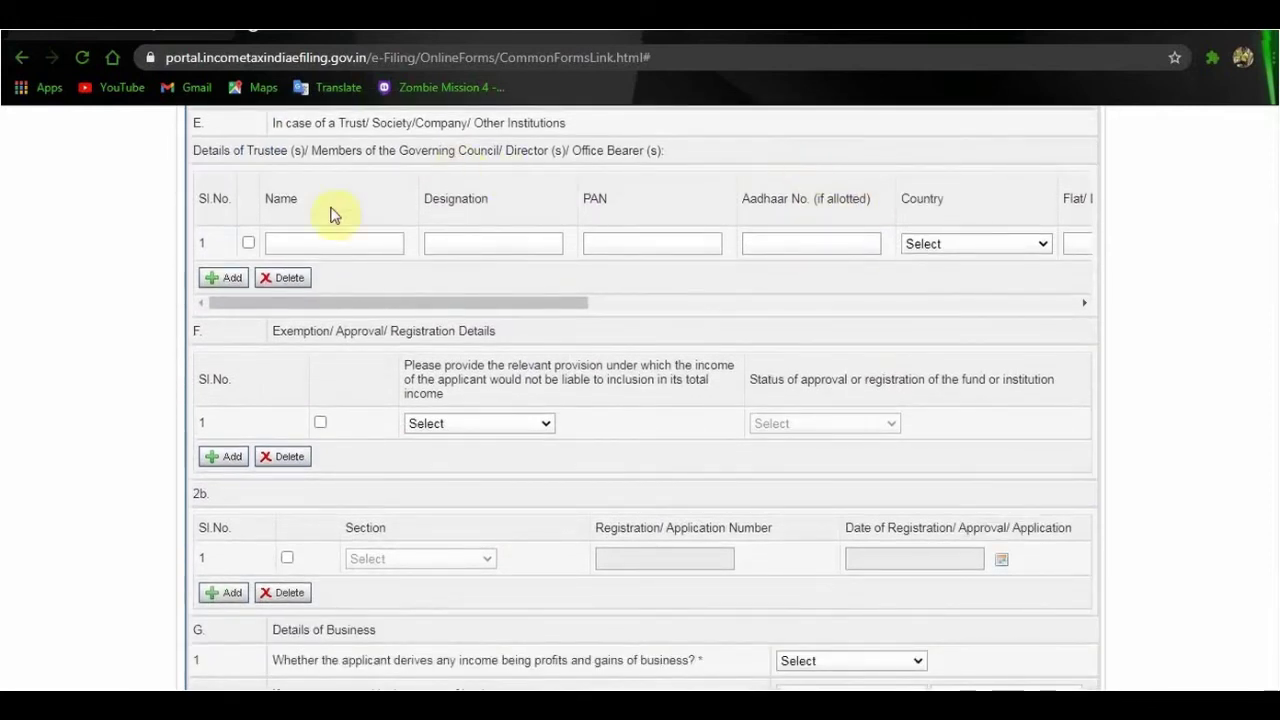
click(249, 244)
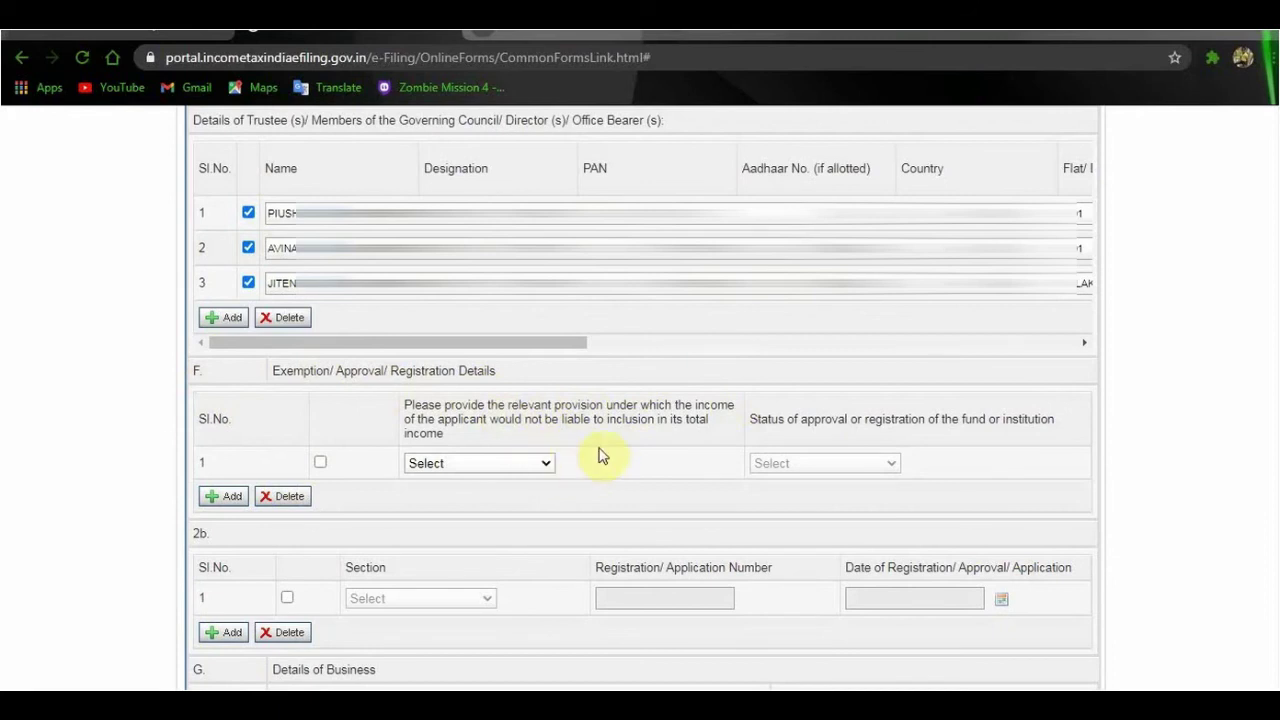
- Select the first exemption row in section F and set its relevant income provision to 10(23AA)
click(319, 463)
click(548, 465)
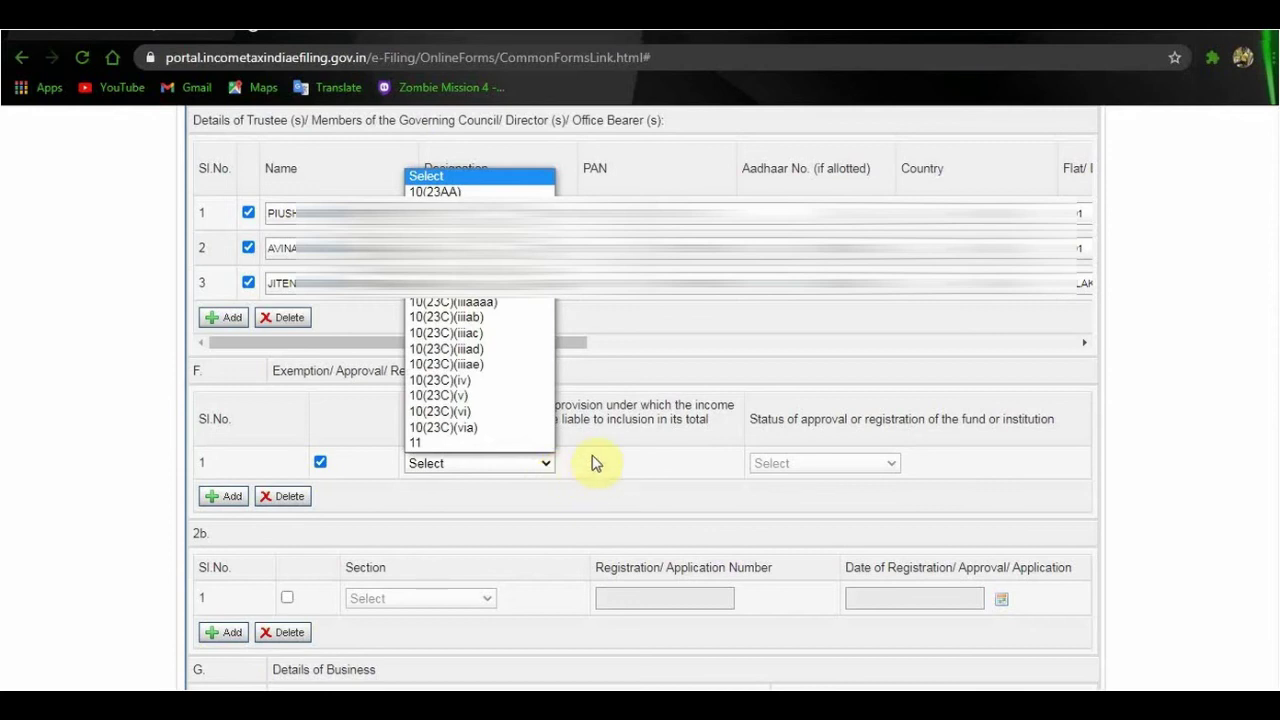
scroll(593, 462, down, 2)
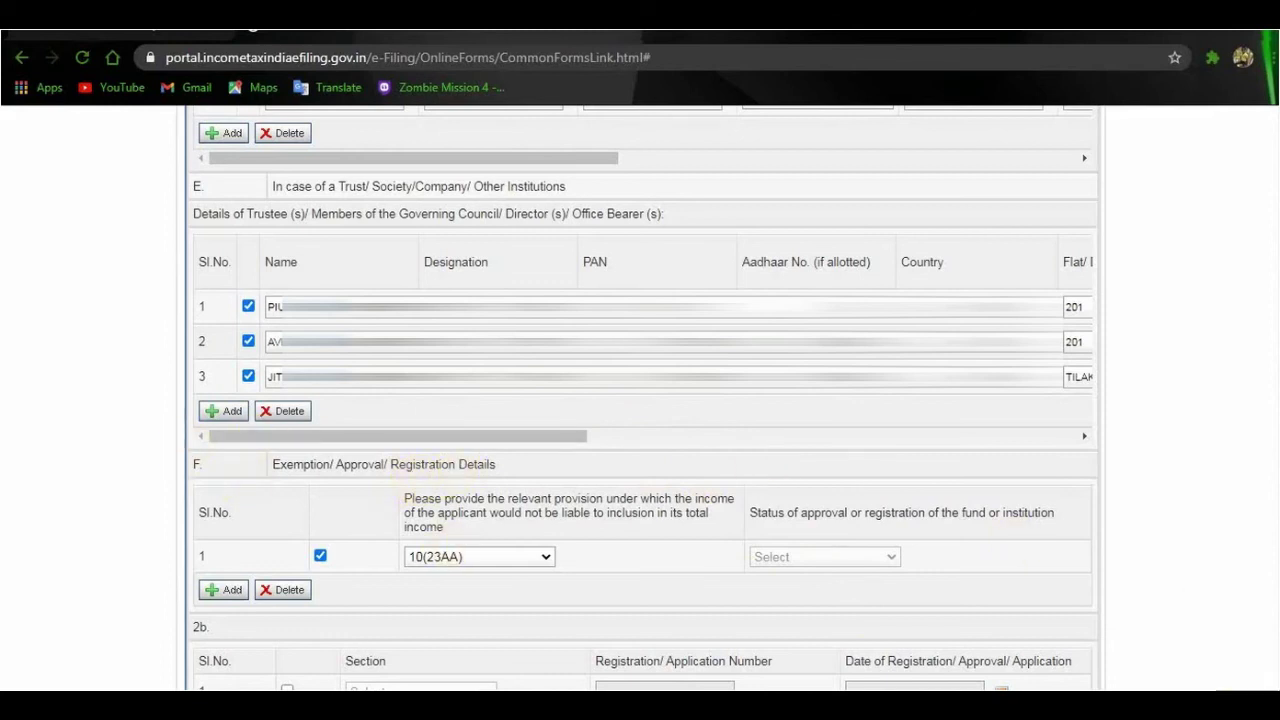
scroll(640, 400, down, 3)
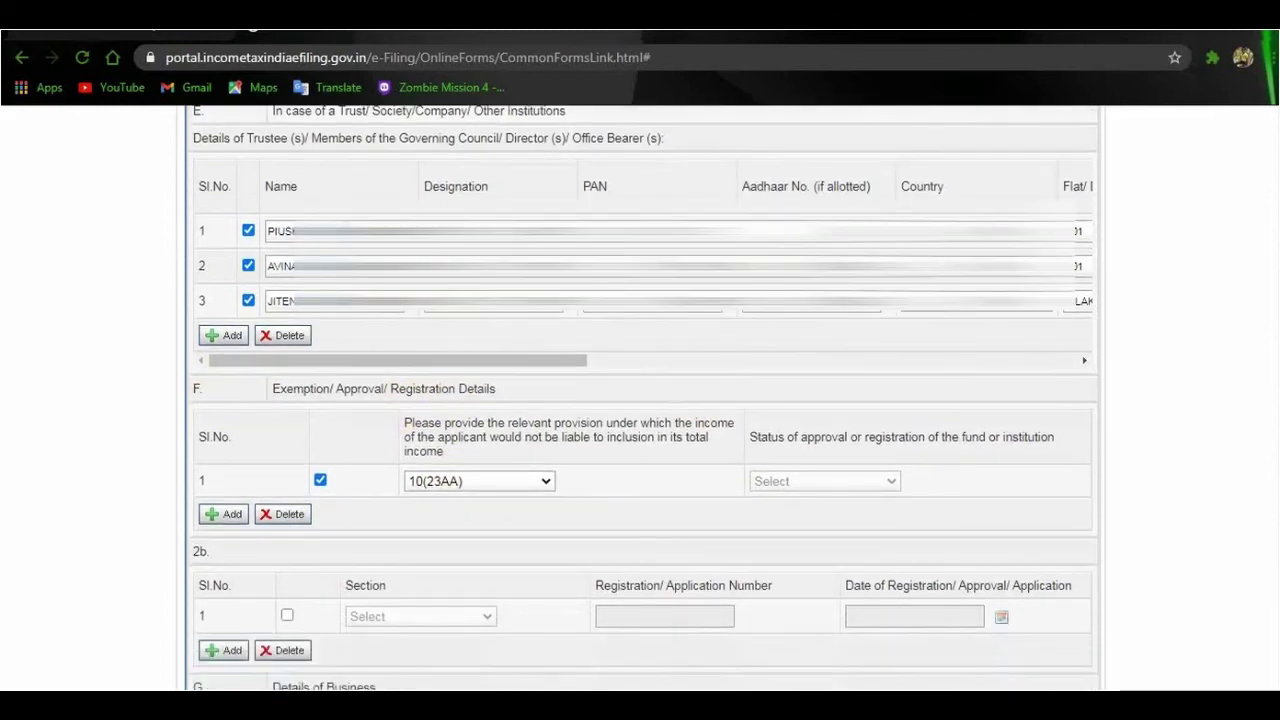
scroll(464, 317, down, 2)
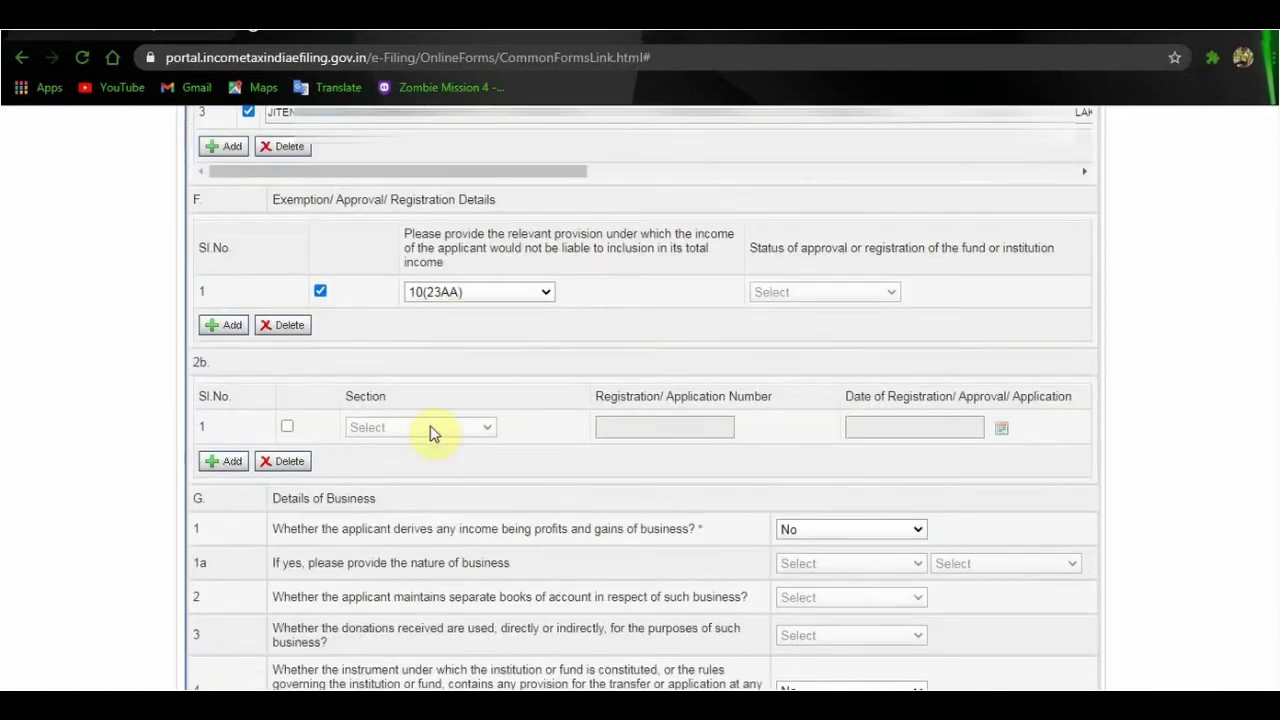
click(287, 427)
click(287, 427)
- Try Yes for the business profits question in section G, dismissing the save reminder, and restore the answer to No
scroll(644, 398, down, 2)
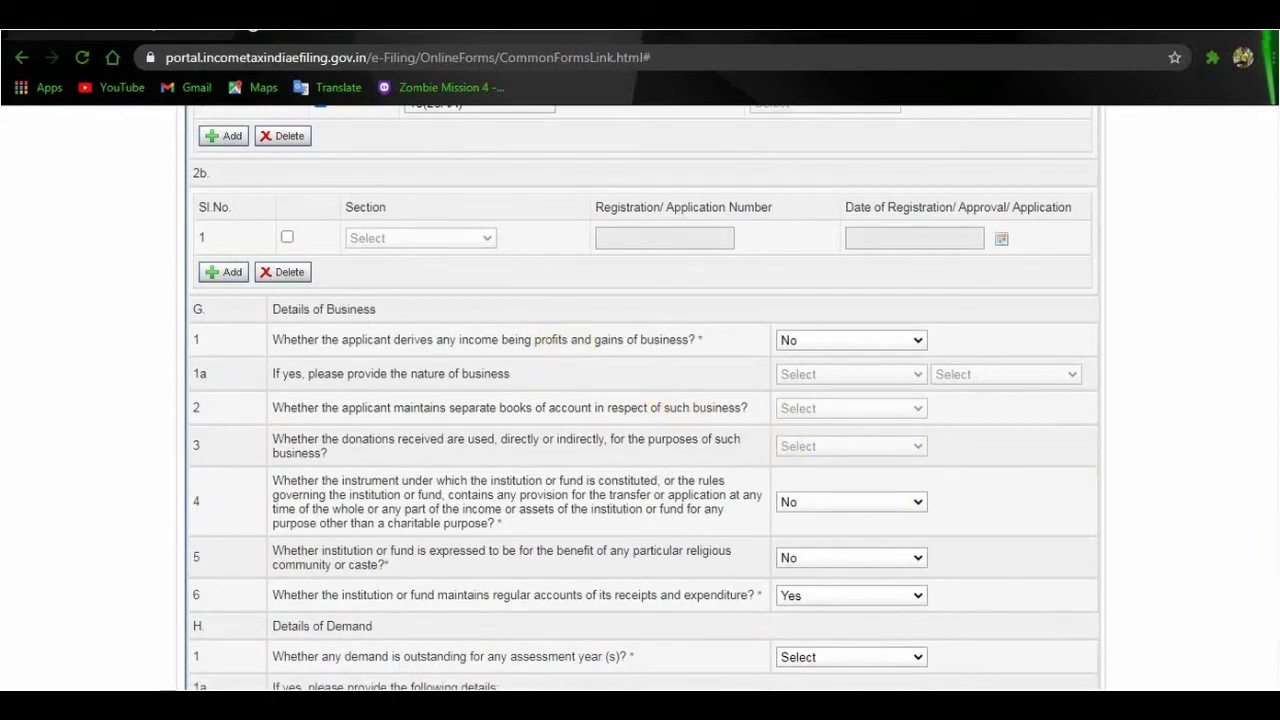
scroll(644, 397, down, 2)
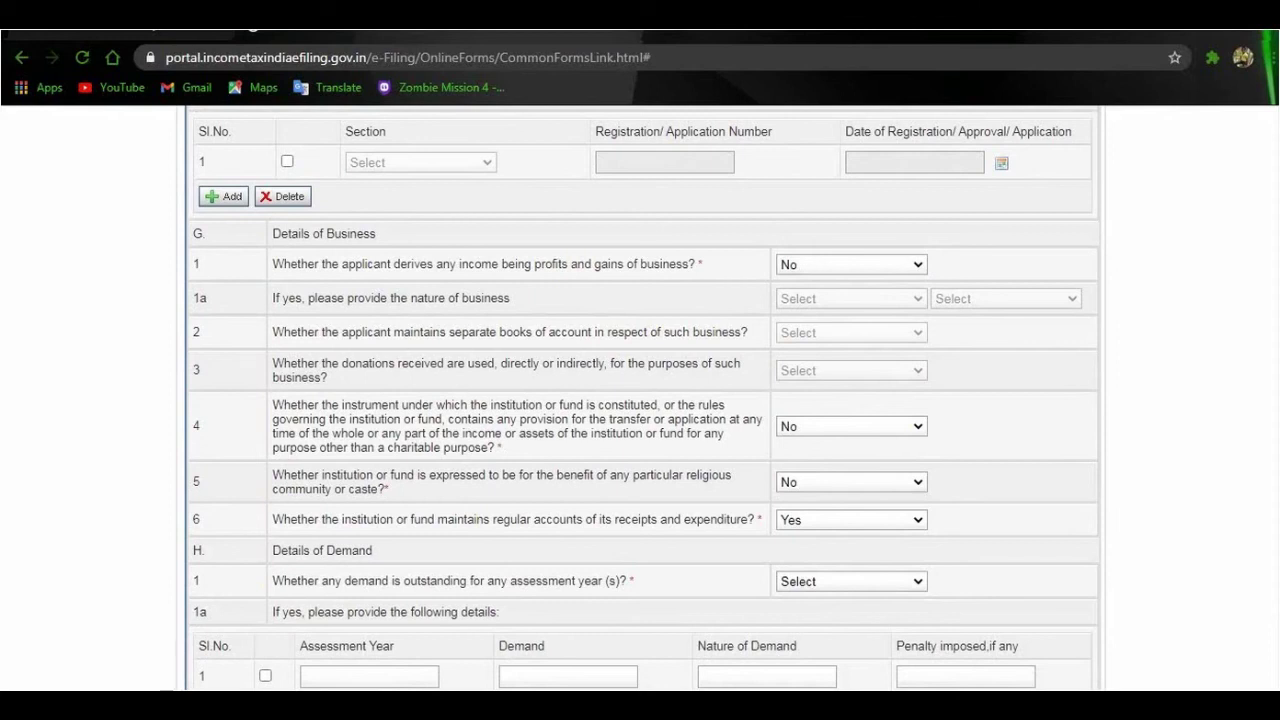
click(918, 268)
click(910, 303)
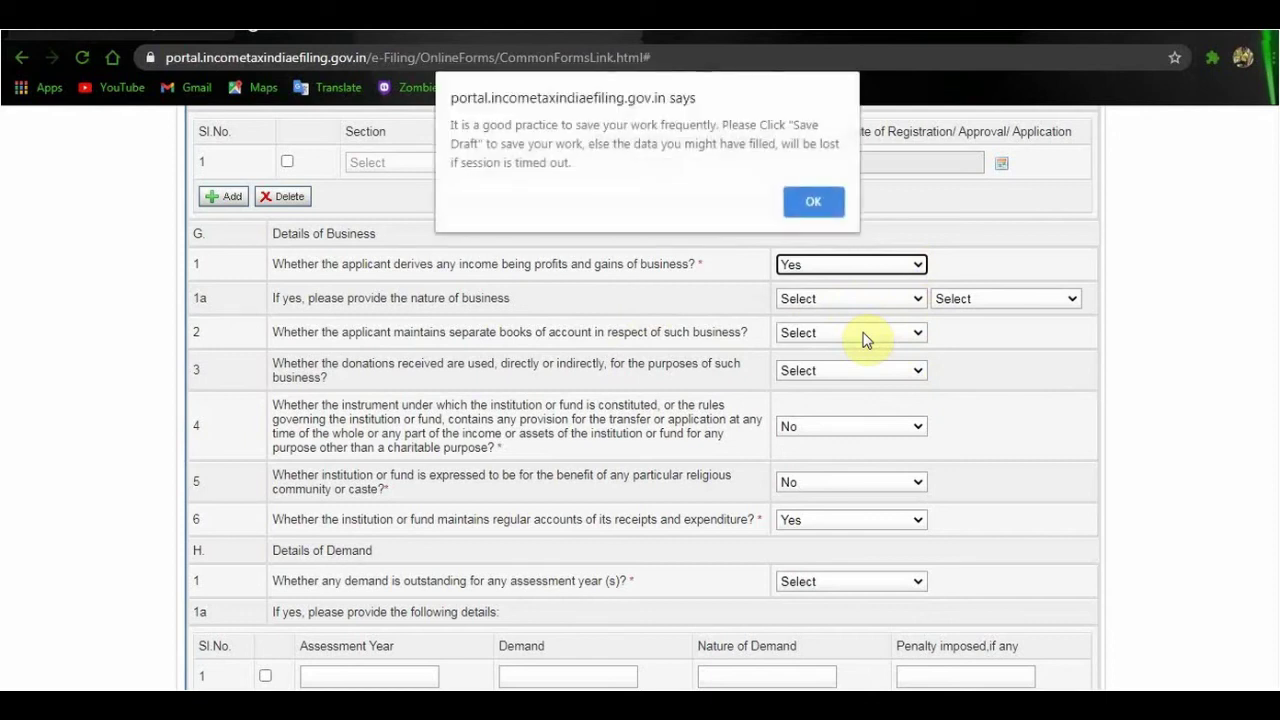
click(826, 213)
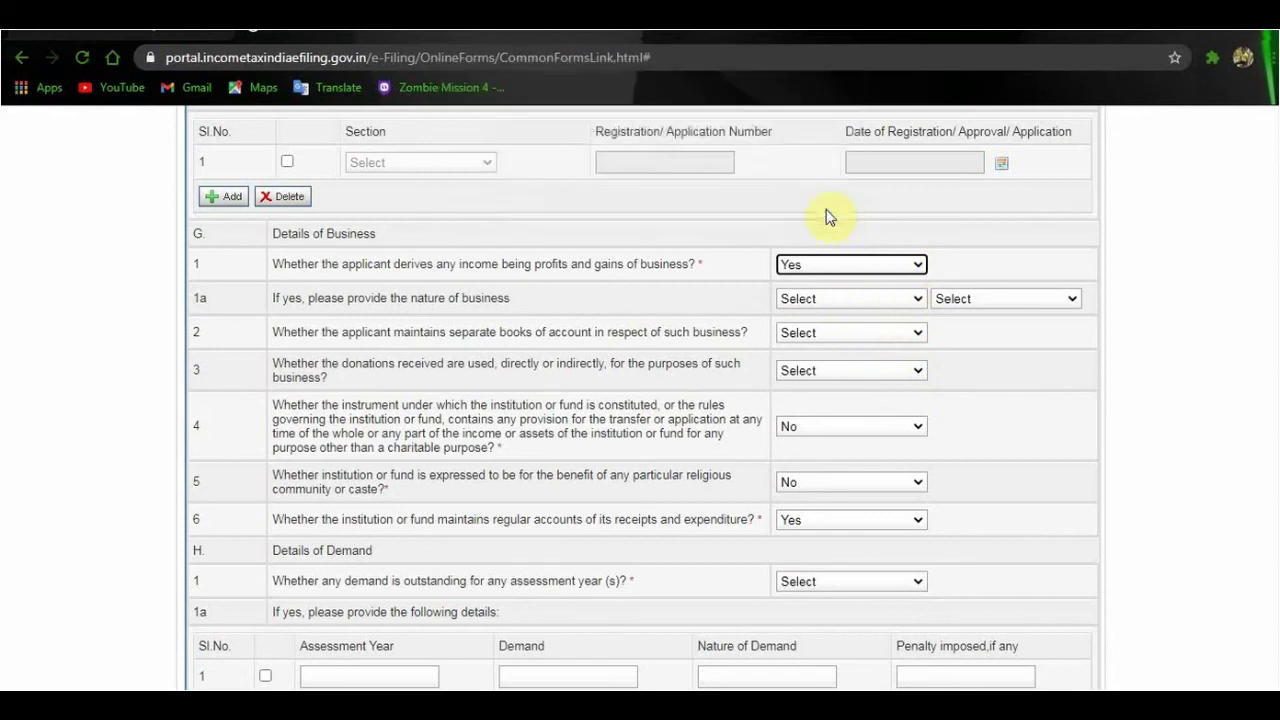
click(917, 267)
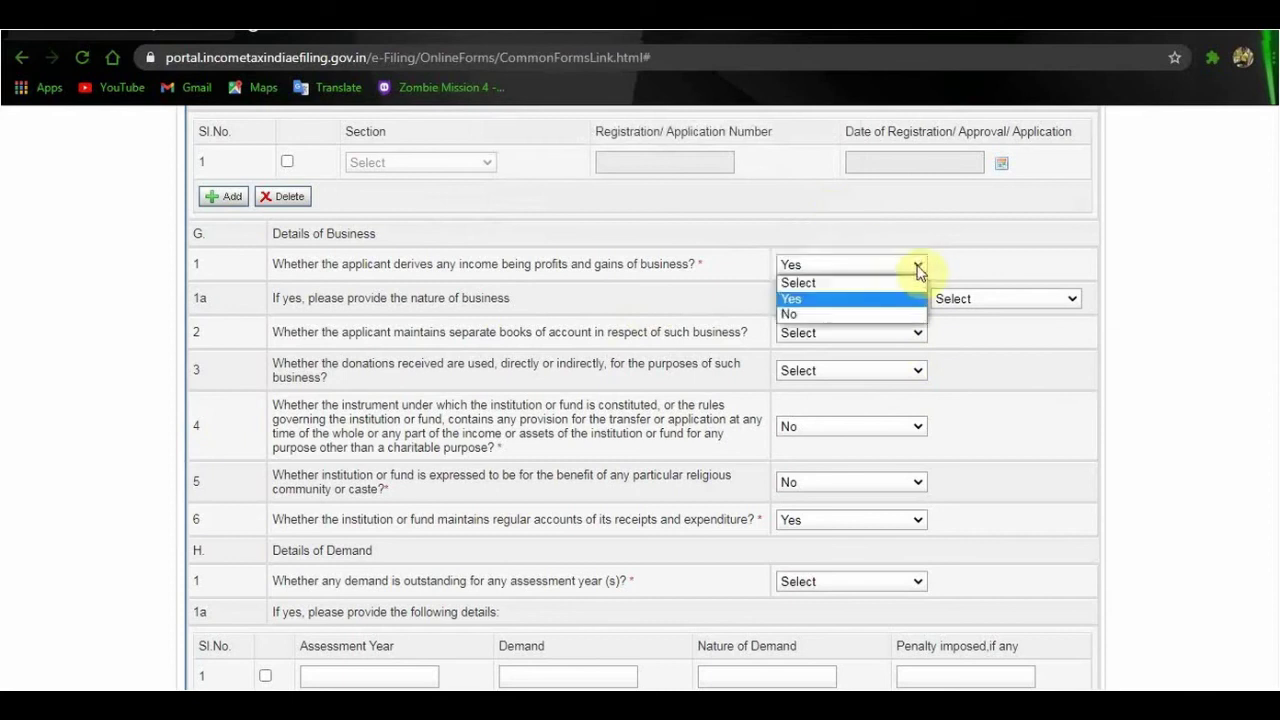
click(894, 315)
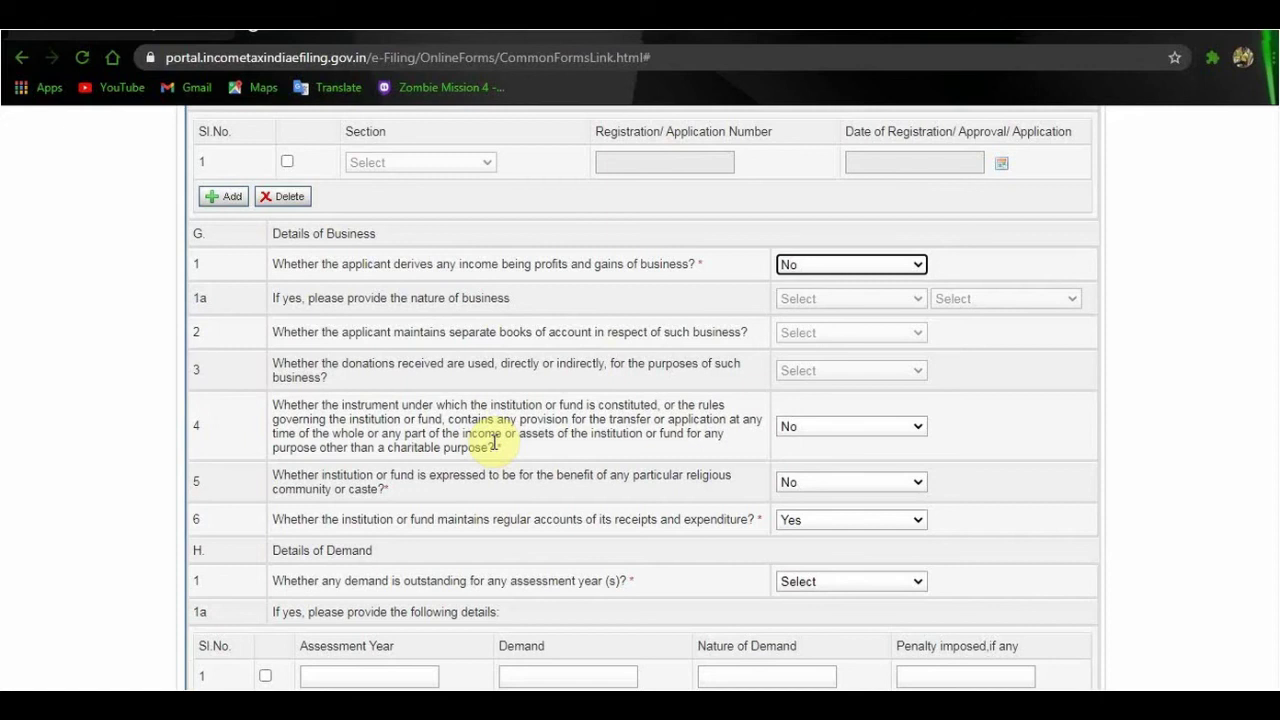
- Check the answer choices for section G questions 4 and 5 on non-charitable application of assets and benefit to a particular religious community or caste
click(918, 428)
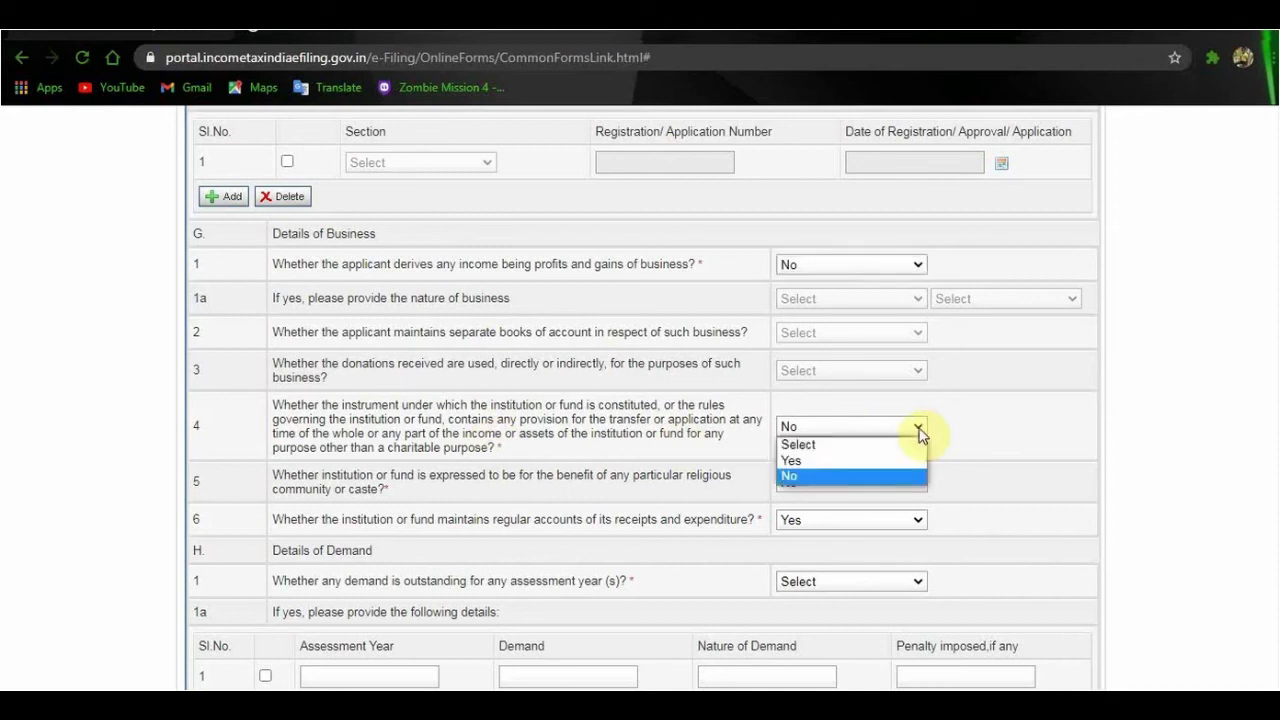
click(920, 432)
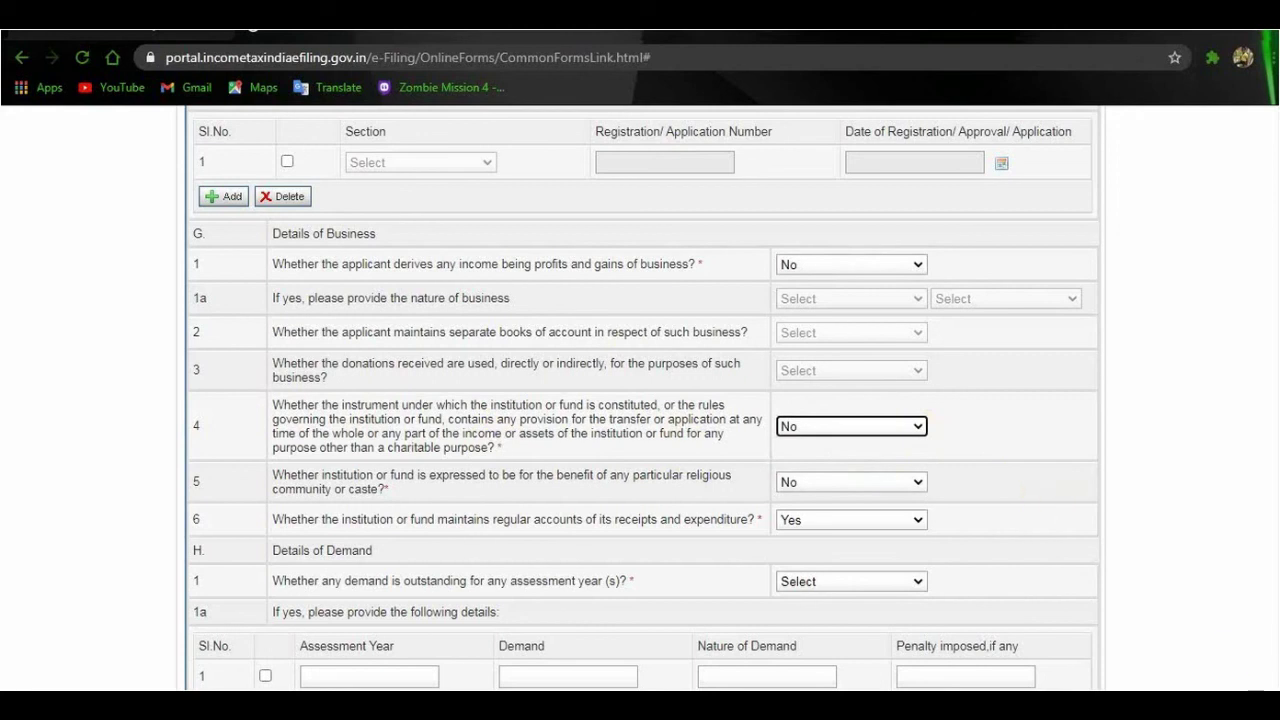
scroll(640, 400, down, 4)
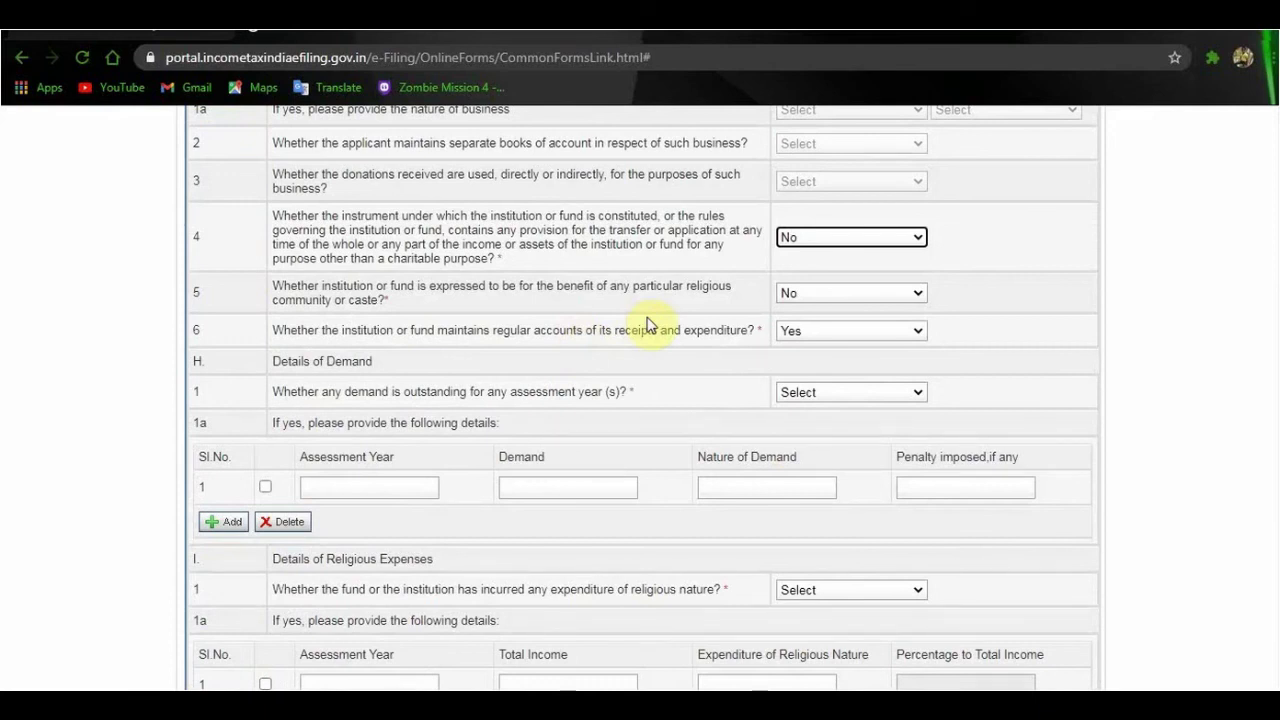
click(920, 294)
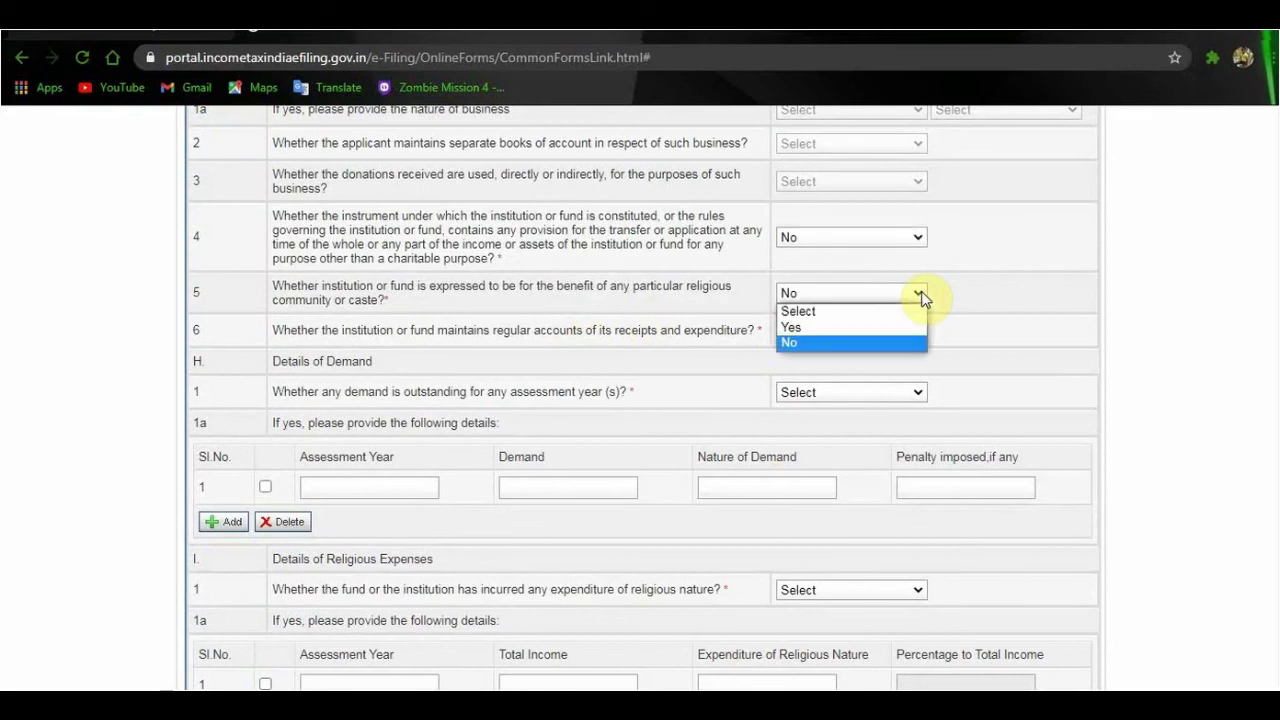
click(920, 295)
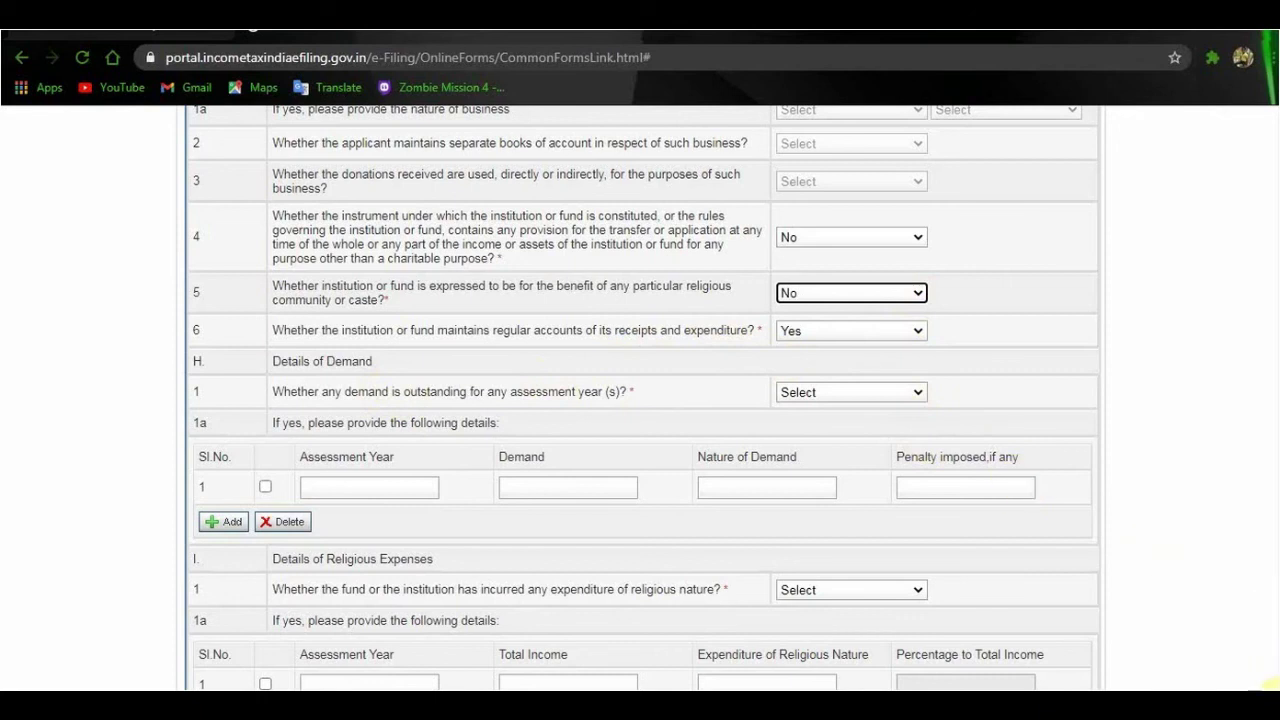
- Answer No to whether any demand is outstanding for any assessment year in section H
scroll(644, 398, down, 1)
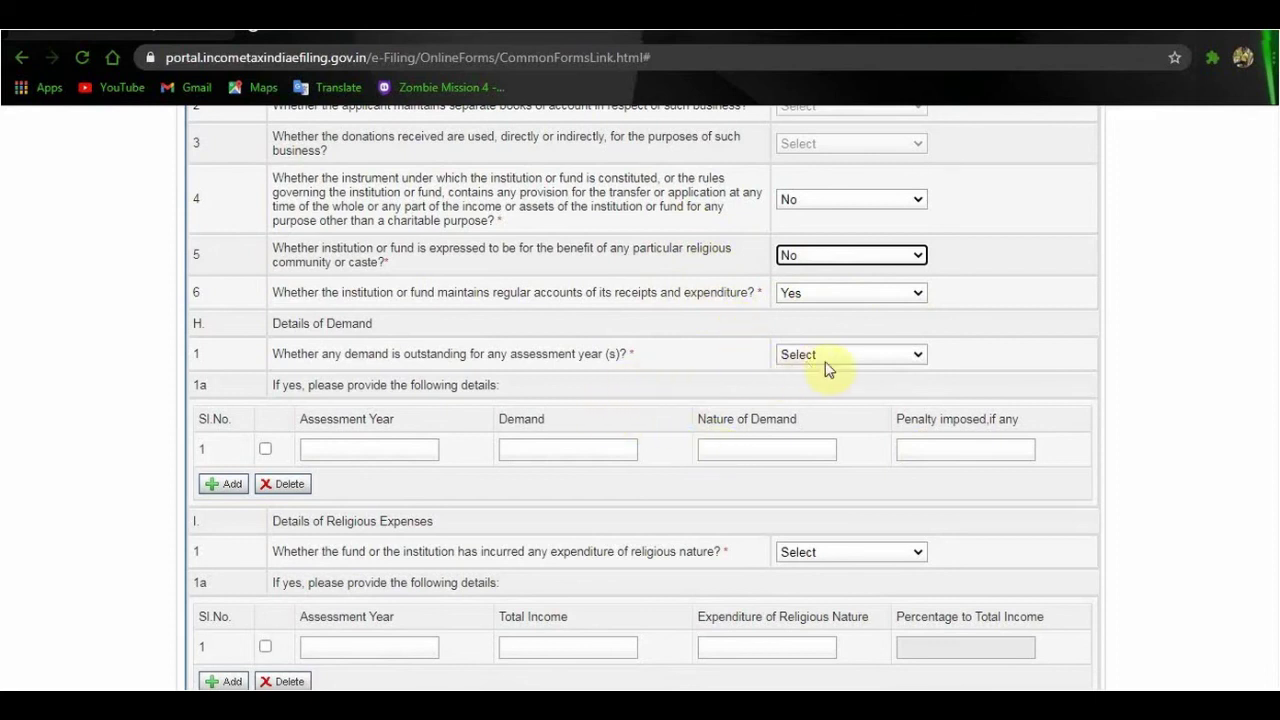
click(919, 362)
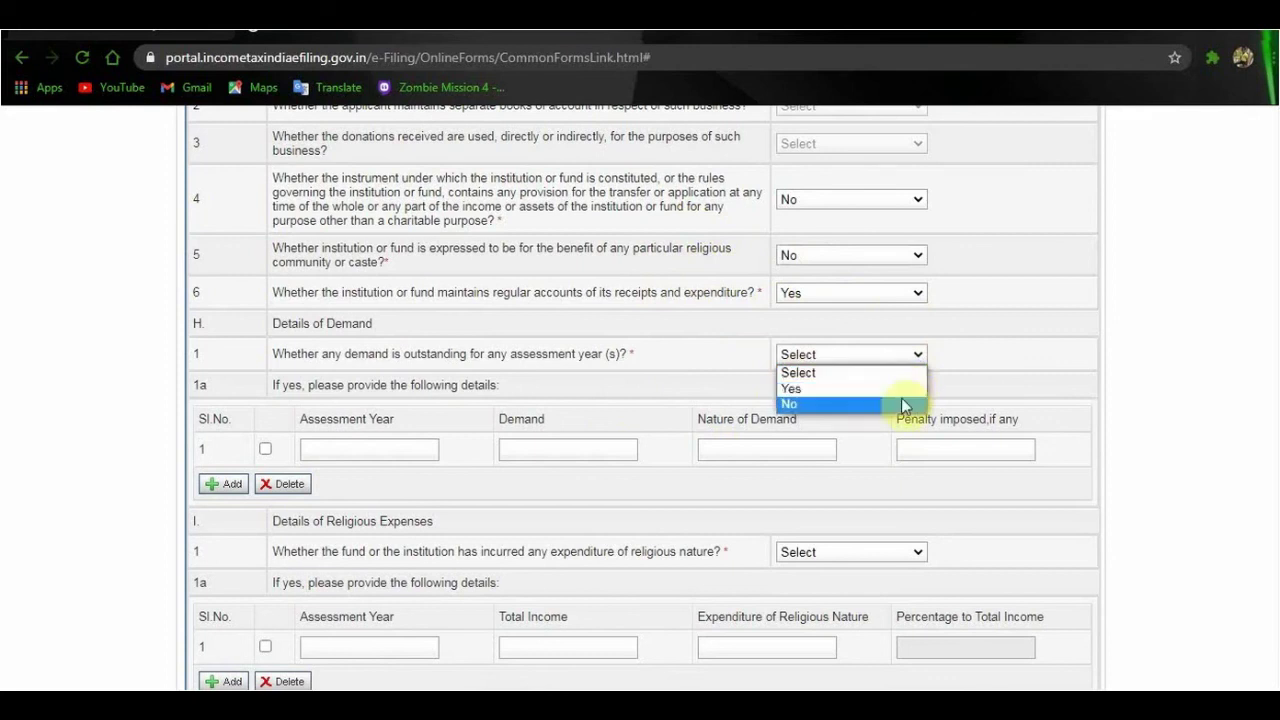
click(903, 403)
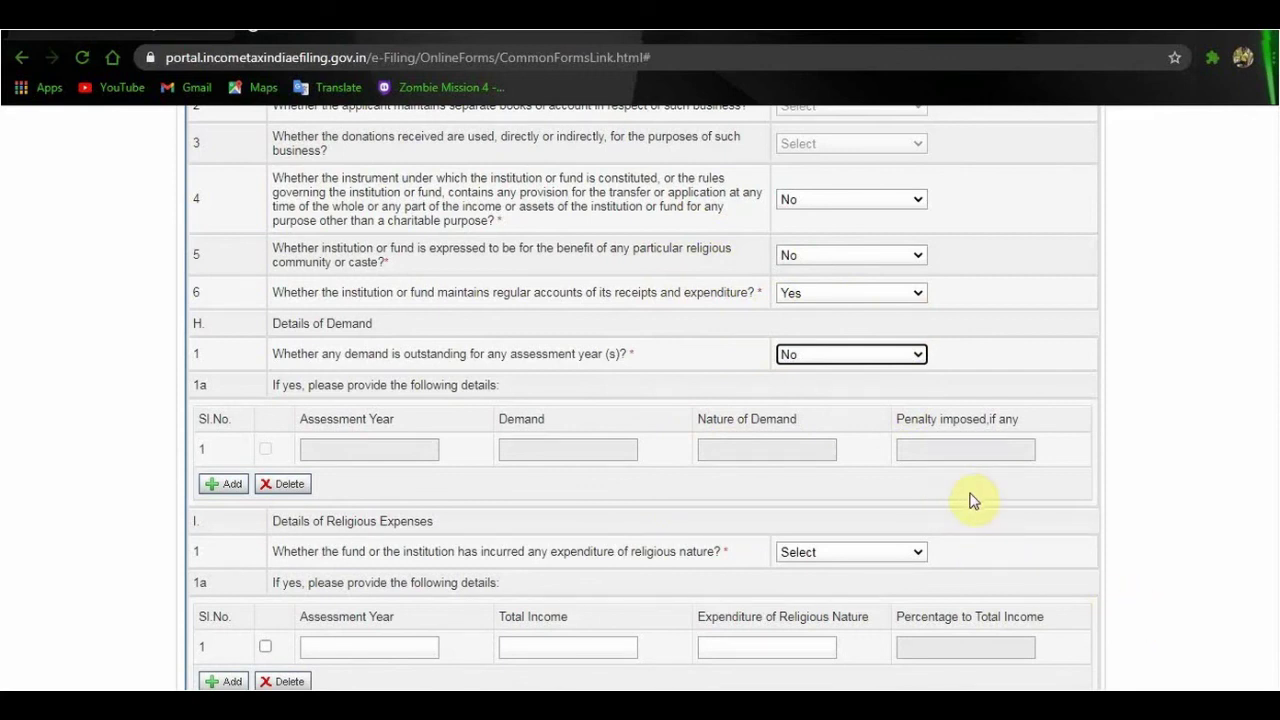
- Answer No to whether the institution has incurred any expenditure of religious nature in section I
scroll(644, 398, down, 2)
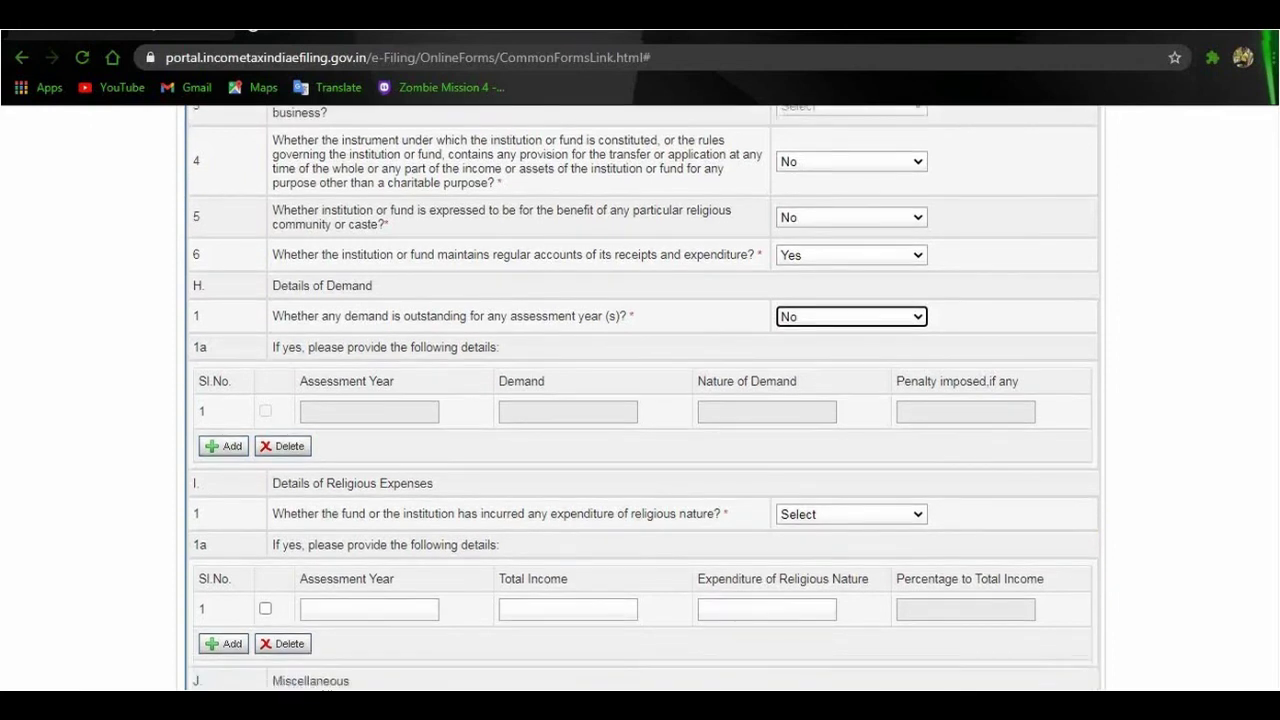
scroll(644, 398, down, 1)
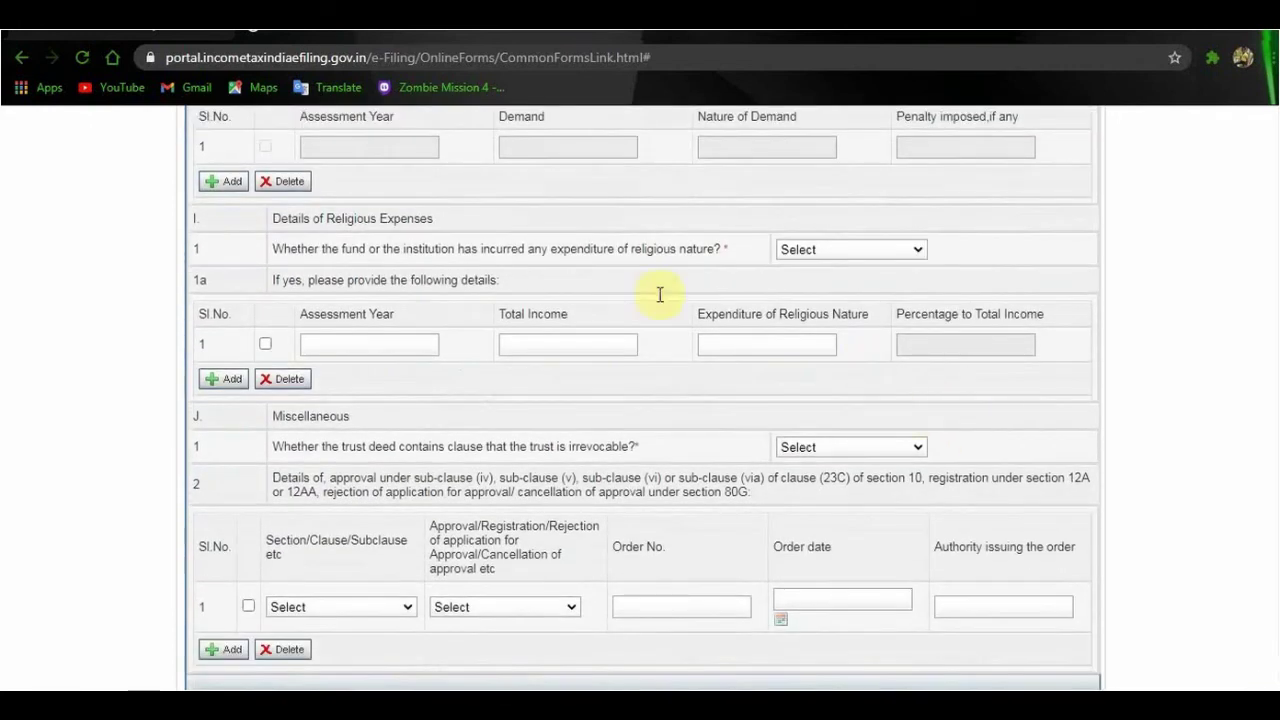
click(919, 251)
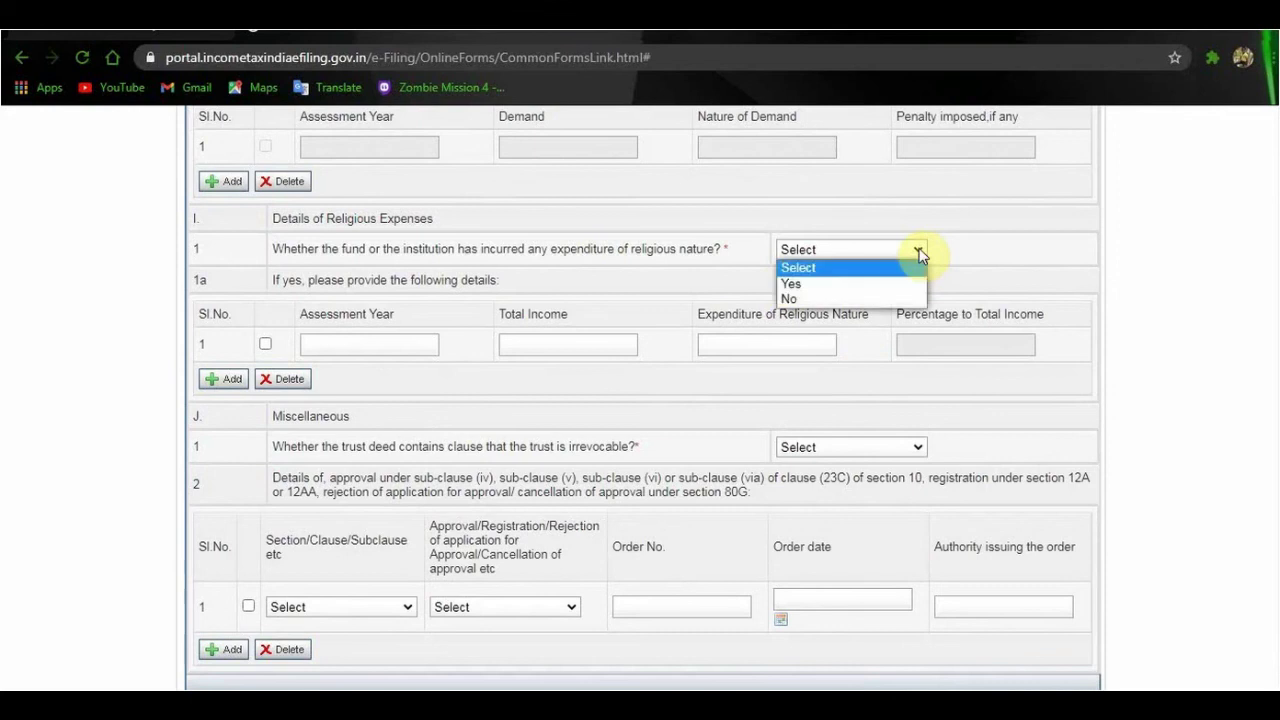
click(908, 300)
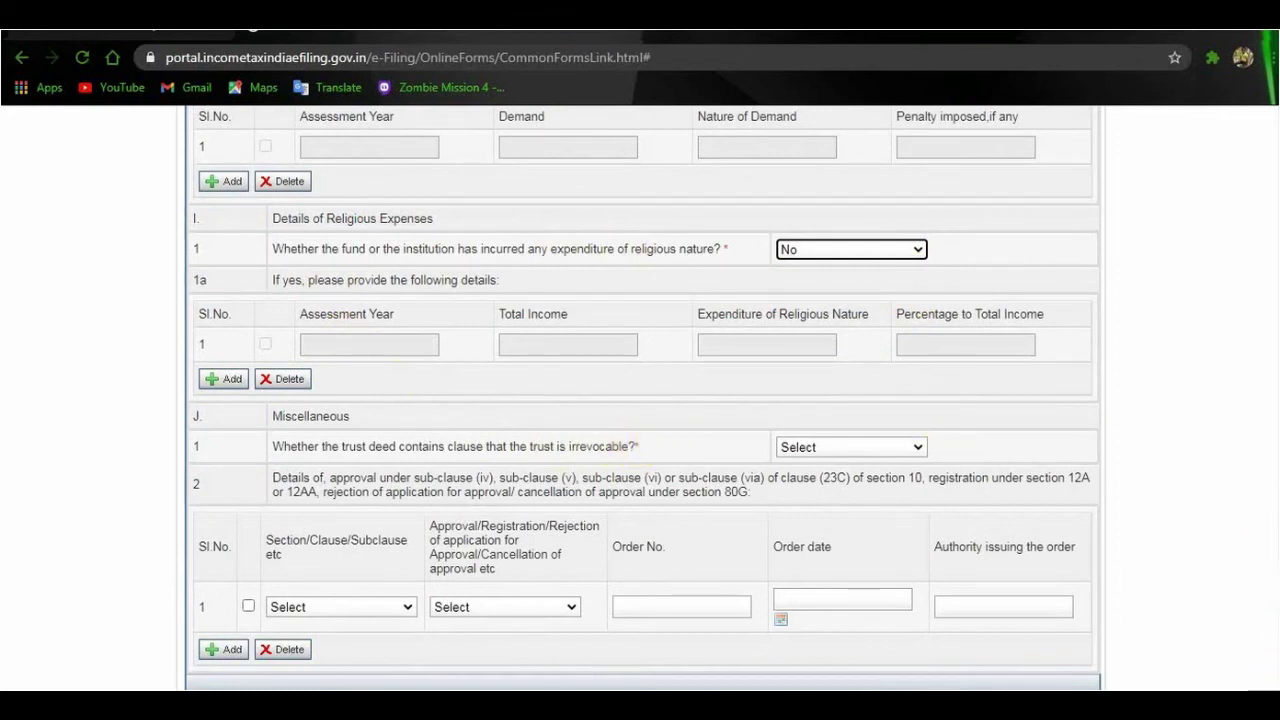
scroll(1230, 665, down, 1)
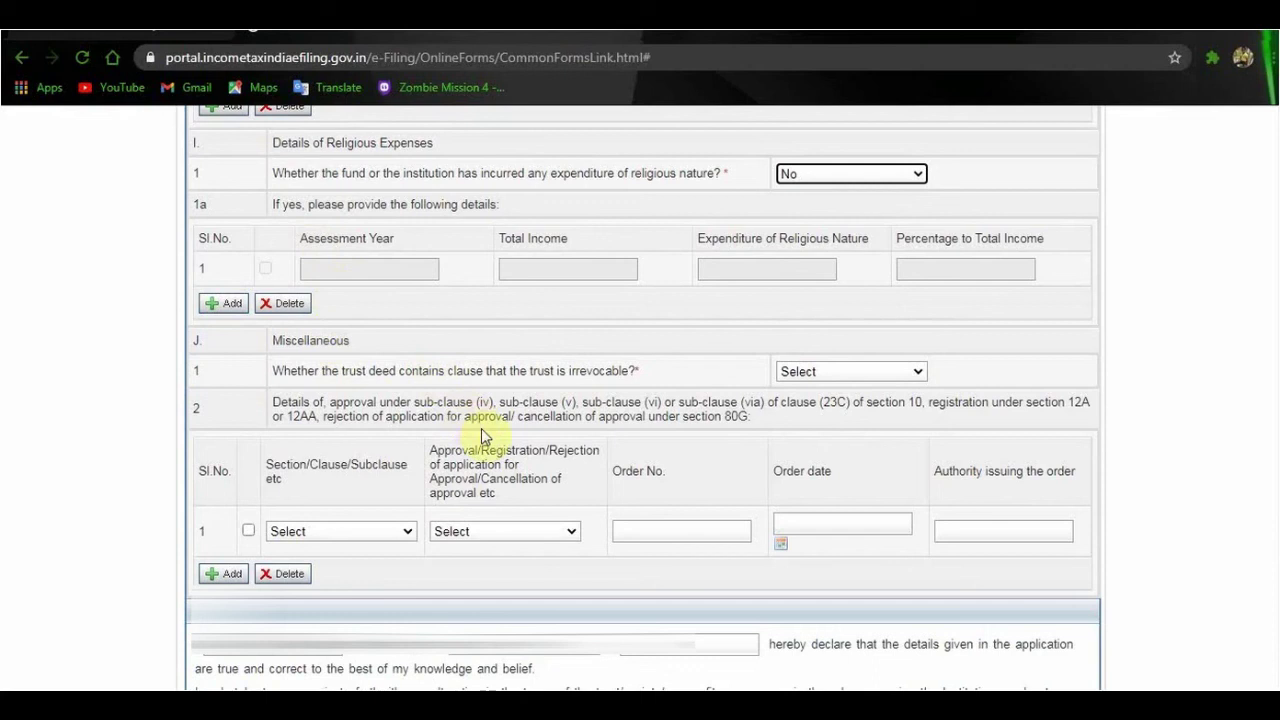
- Answer Not Applicable in section J to whether the trust deed contains a clause that the trust is irrevocable
click(918, 372)
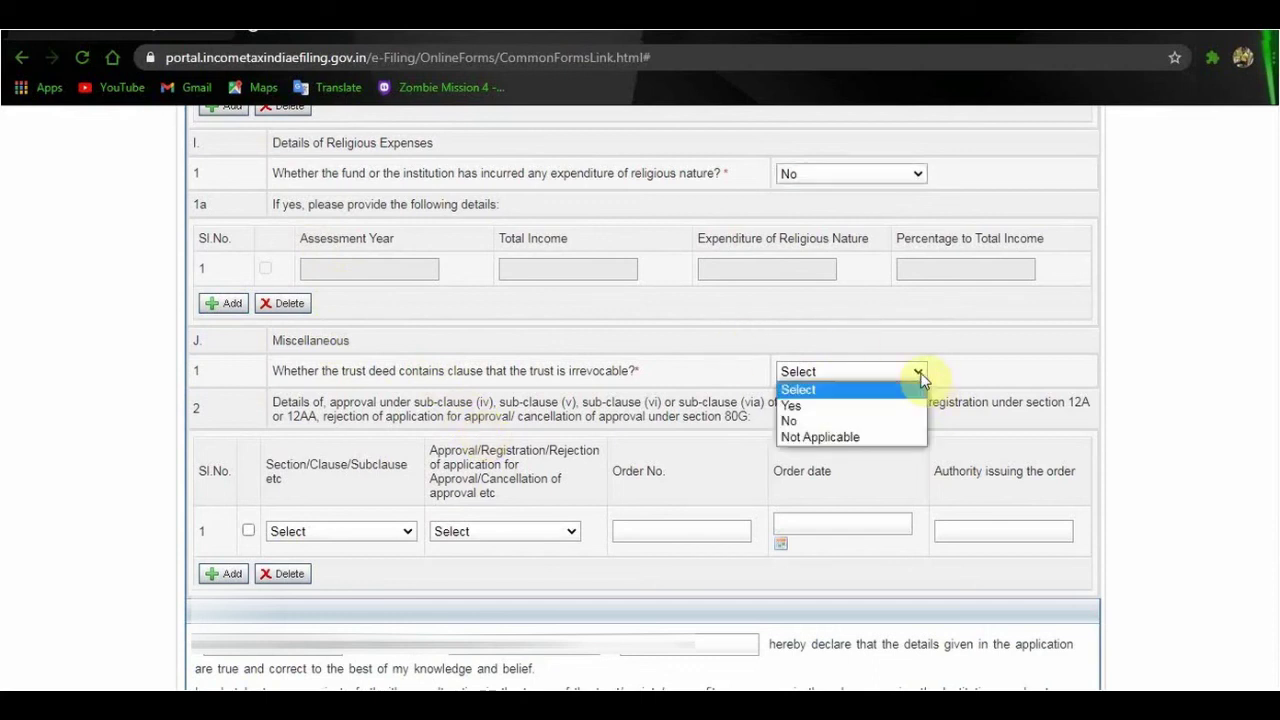
click(905, 440)
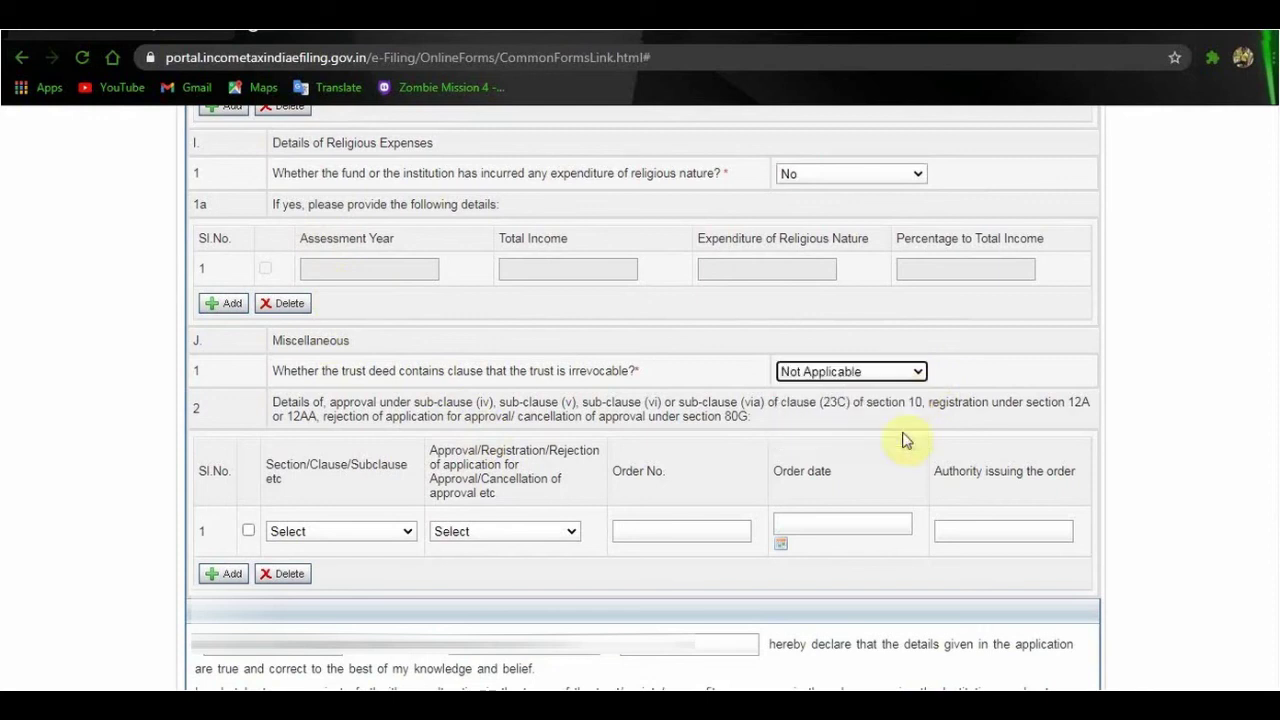
click(773, 410)
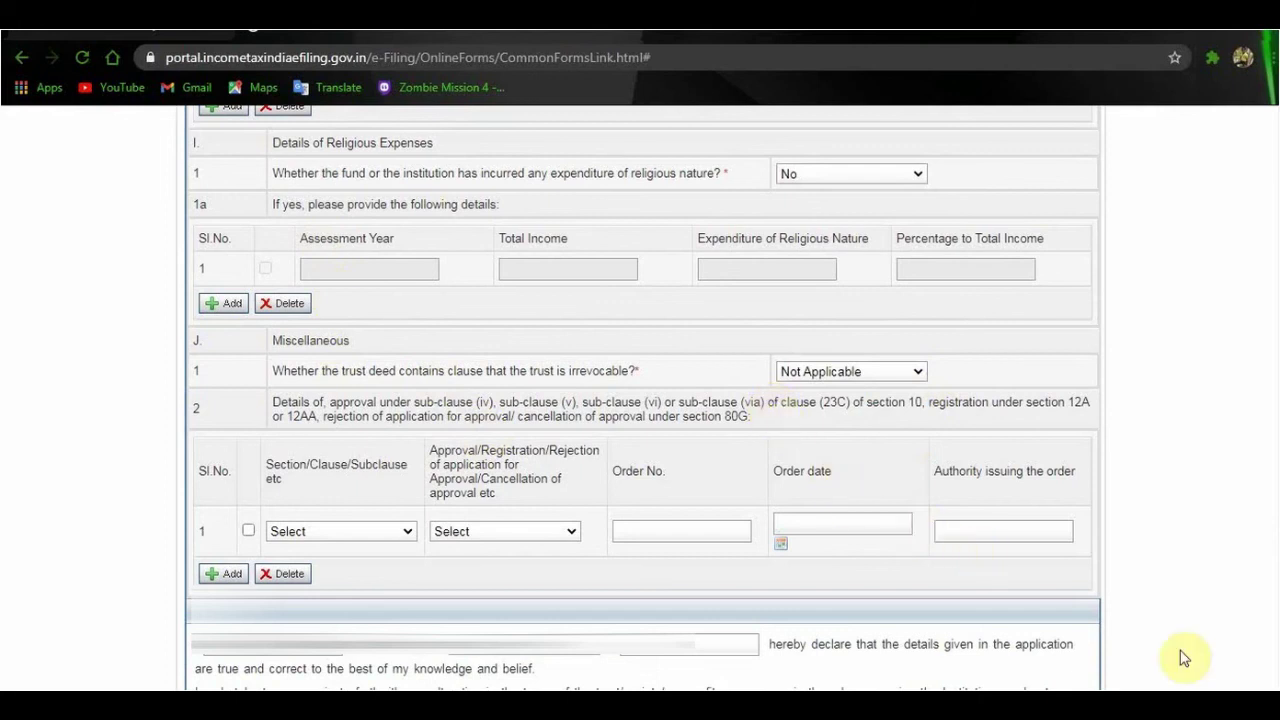
- Tick row 1 of the section J approval details and set its section to 12A/12AA and its order type to Registration
scroll(643, 398, down, 2)
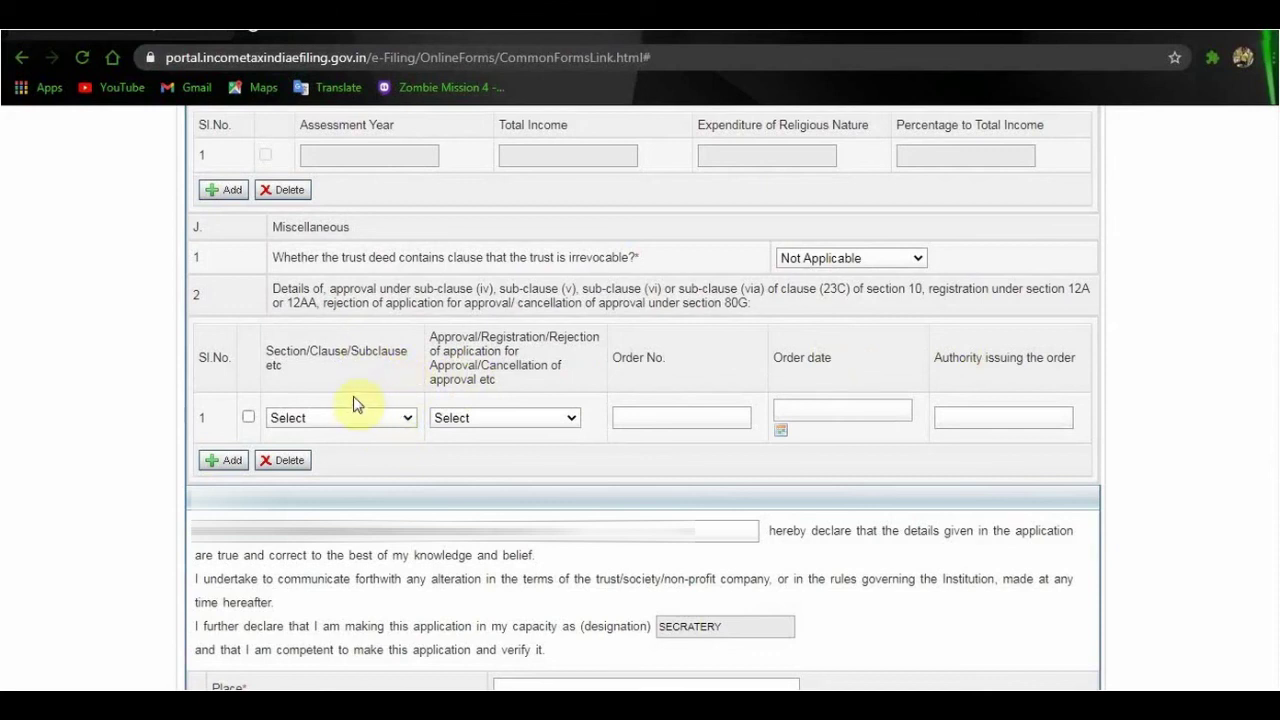
click(249, 418)
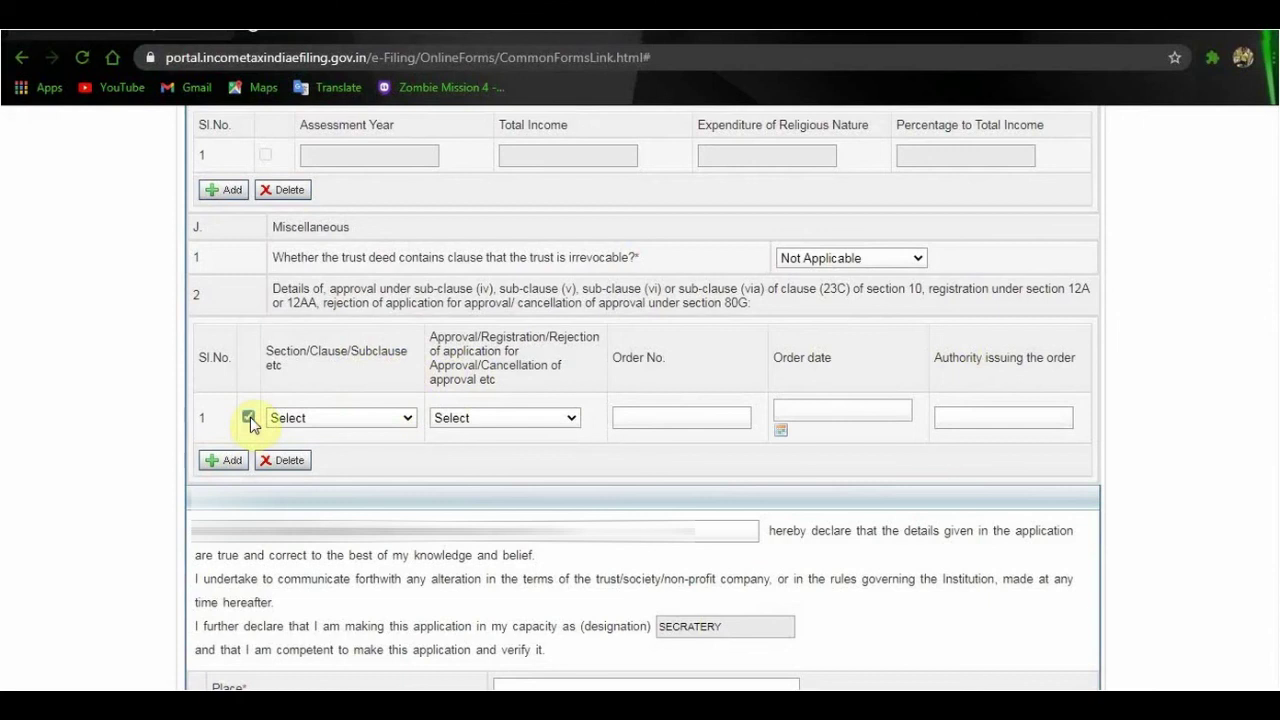
click(408, 419)
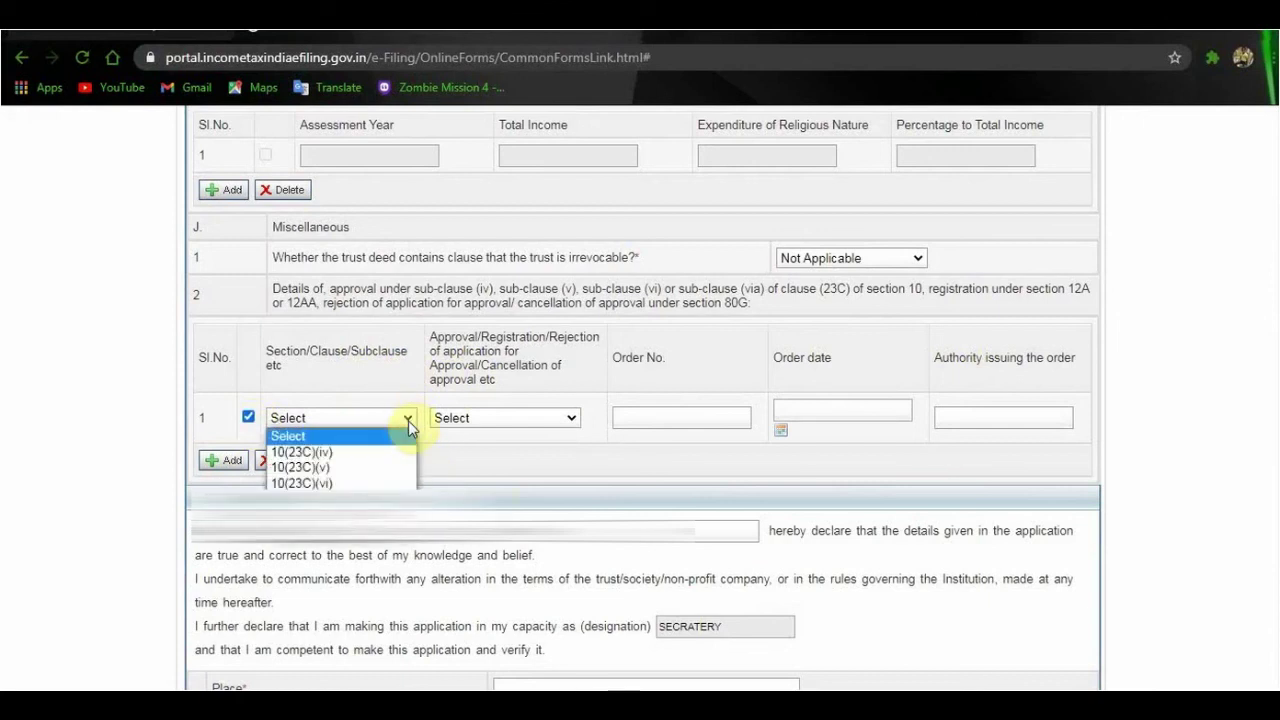
click(388, 515)
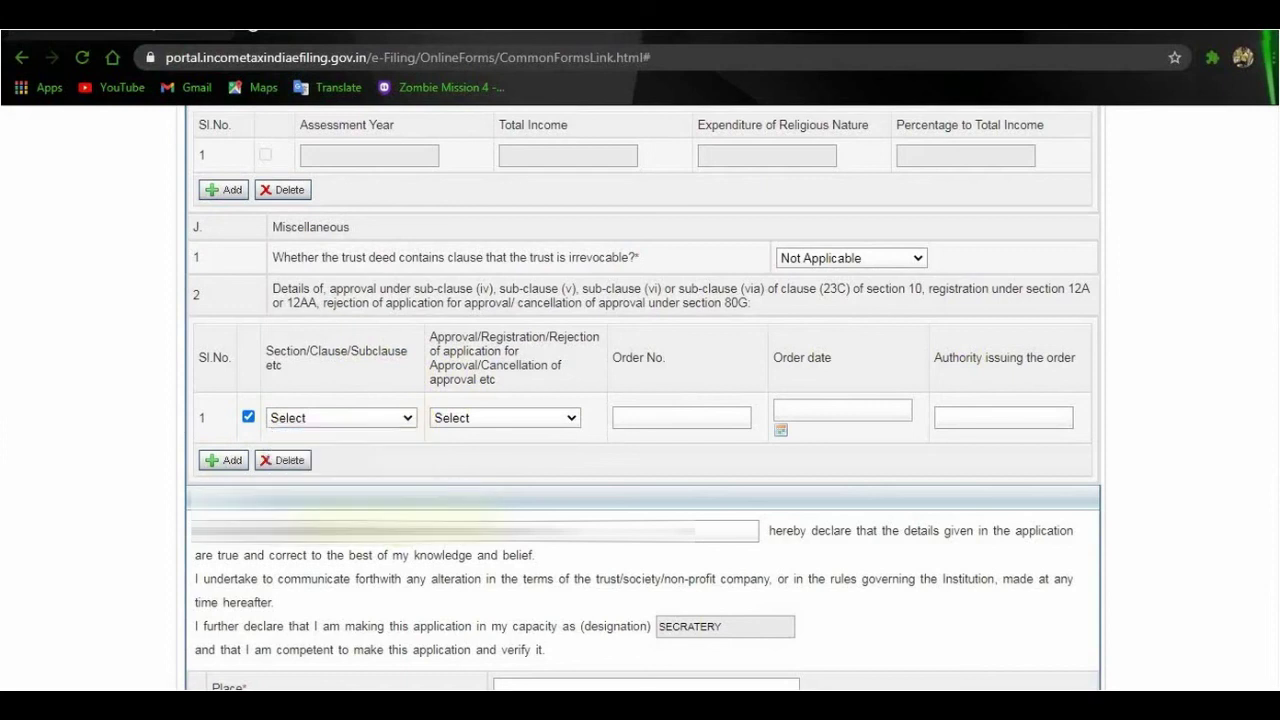
click(574, 420)
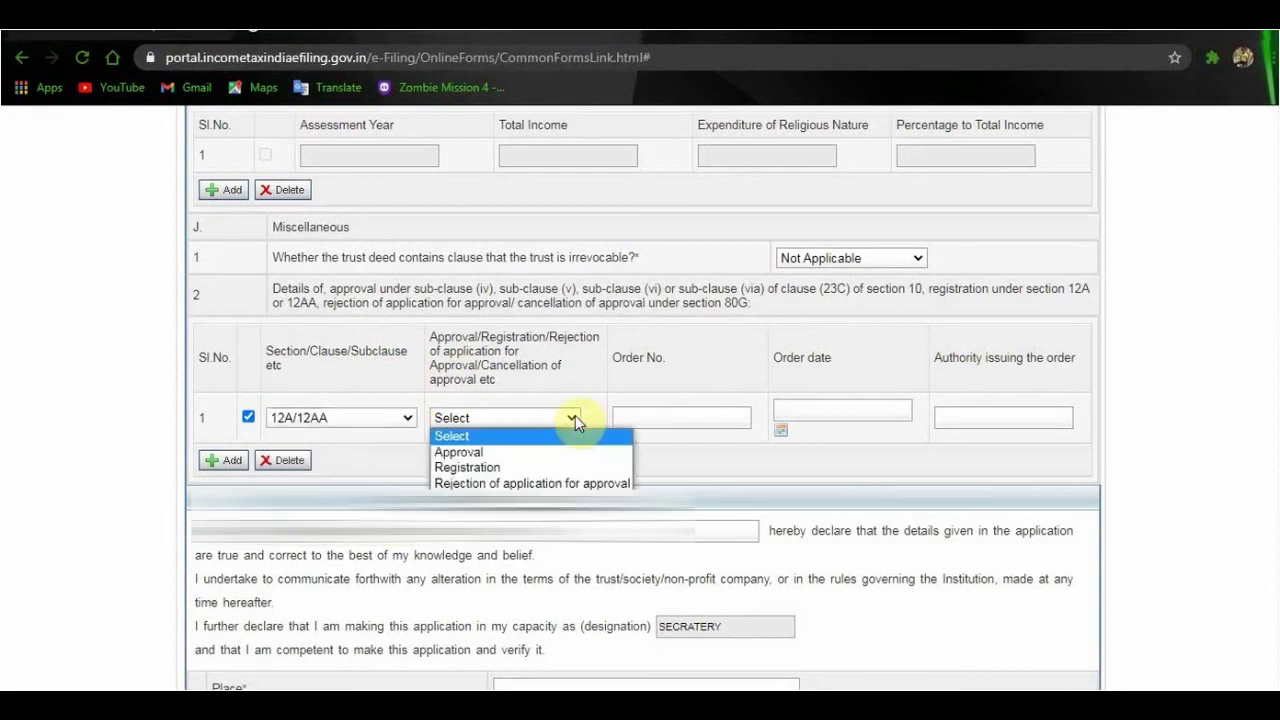
click(568, 468)
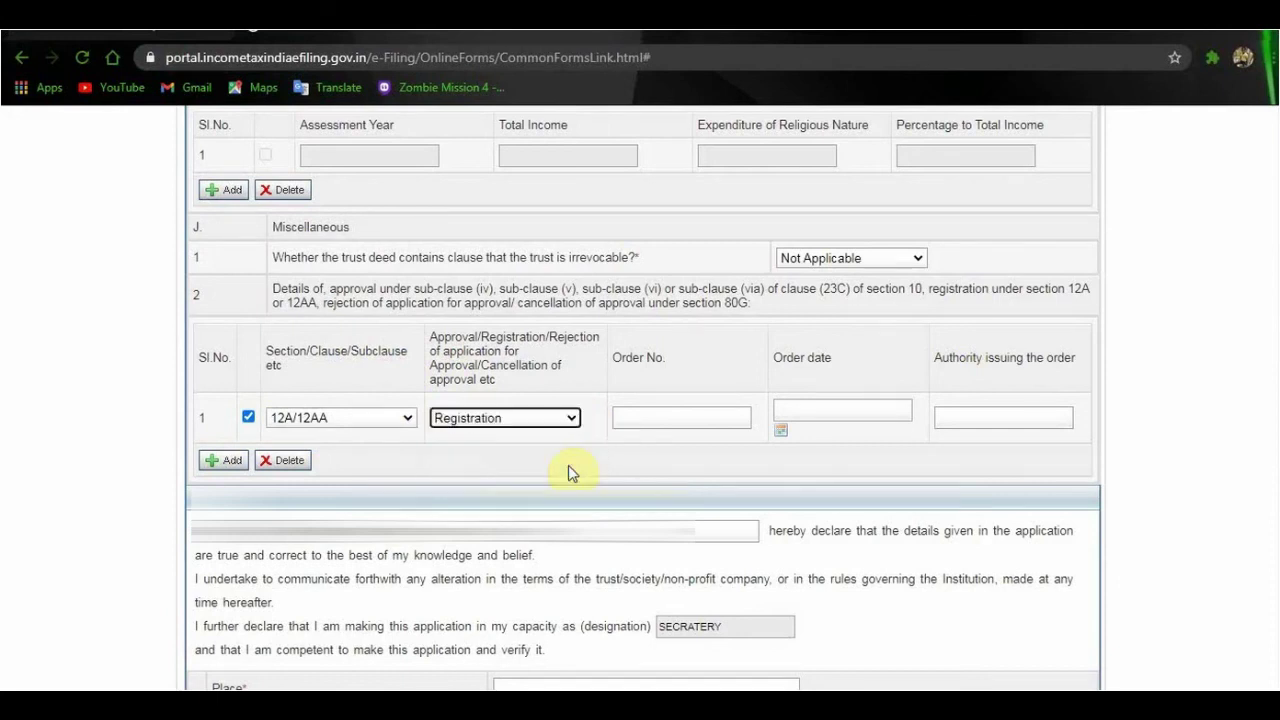
click(686, 423)
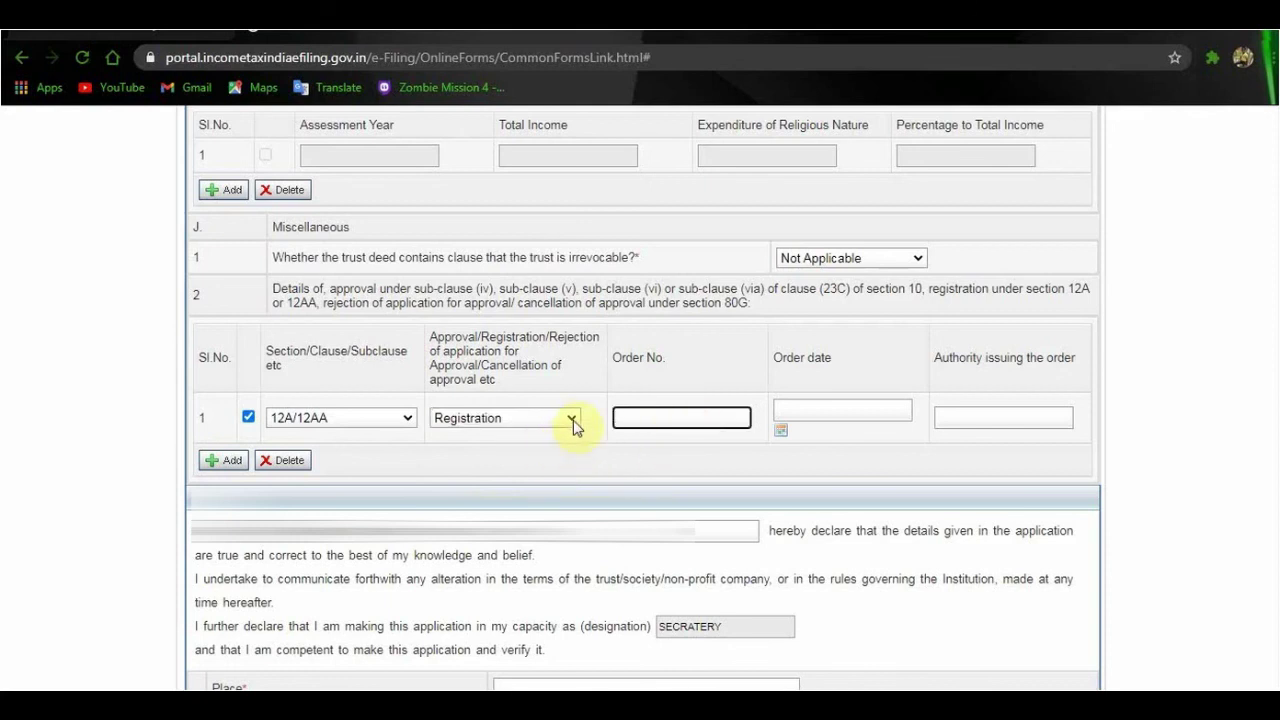
click(840, 411)
scroll(760, 330, down, 2)
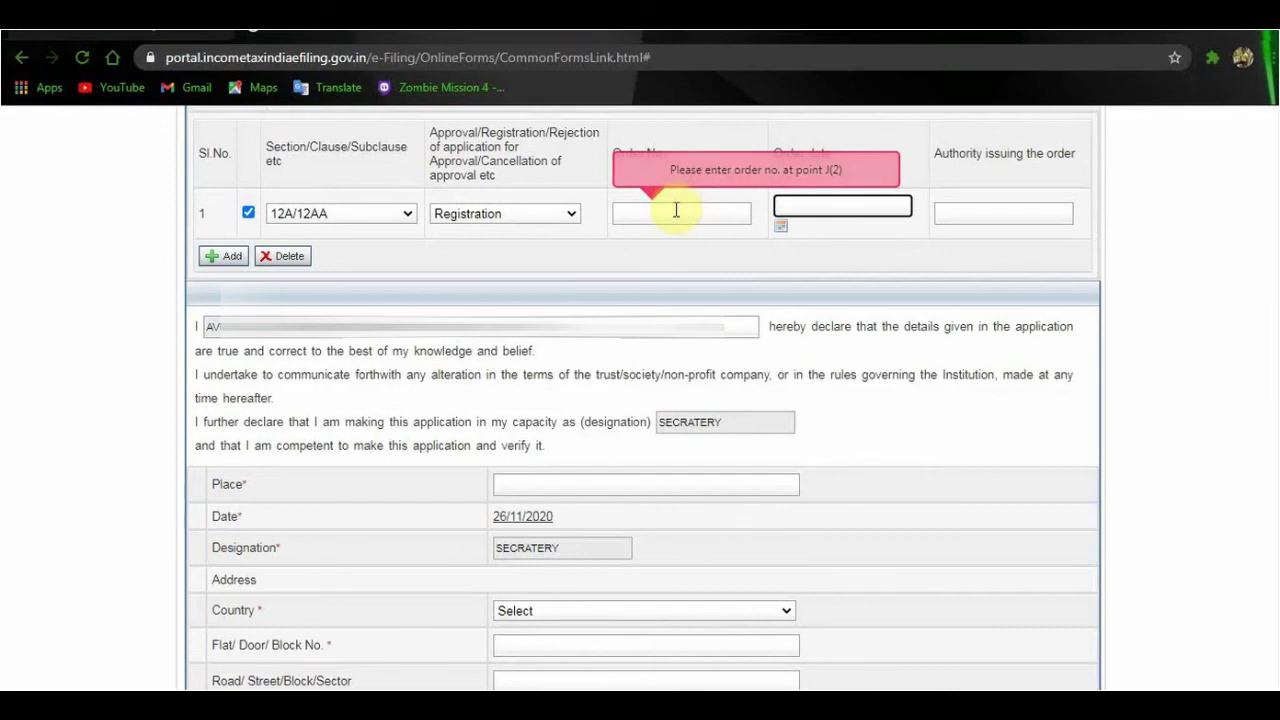
click(676, 212)
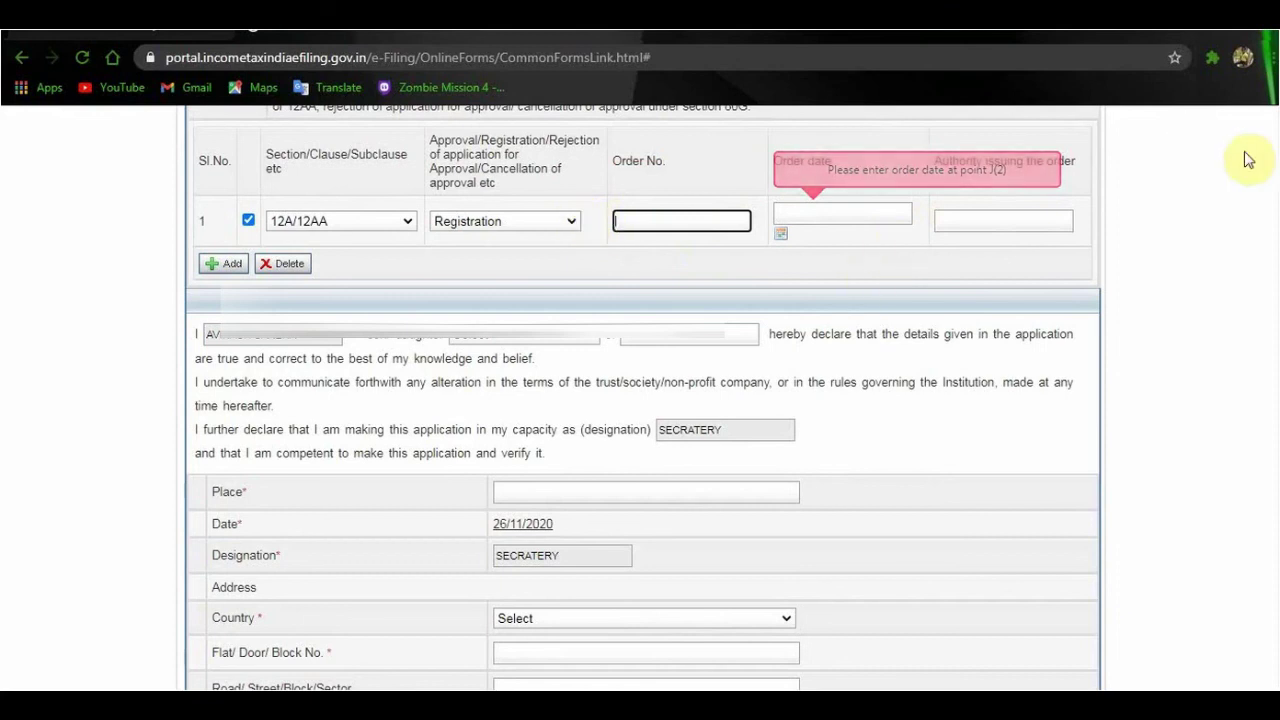
scroll(1270, 130, up, 1)
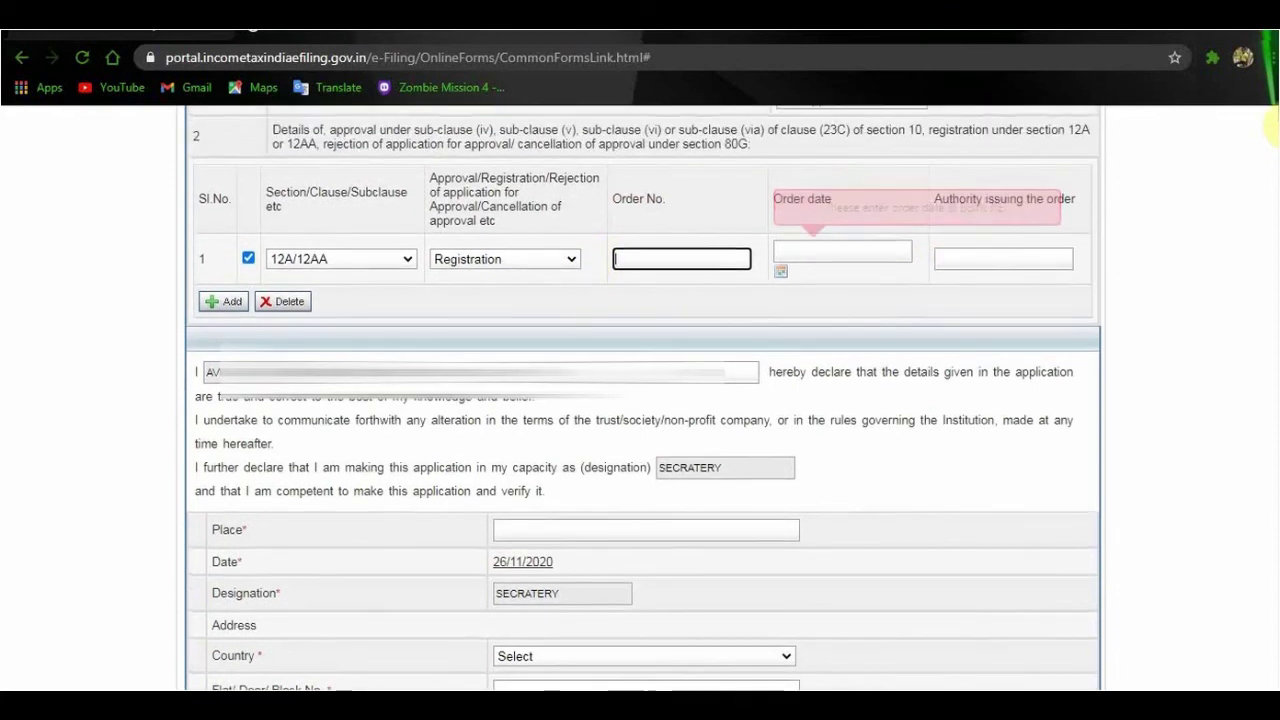
scroll(1275, 128, up, 1)
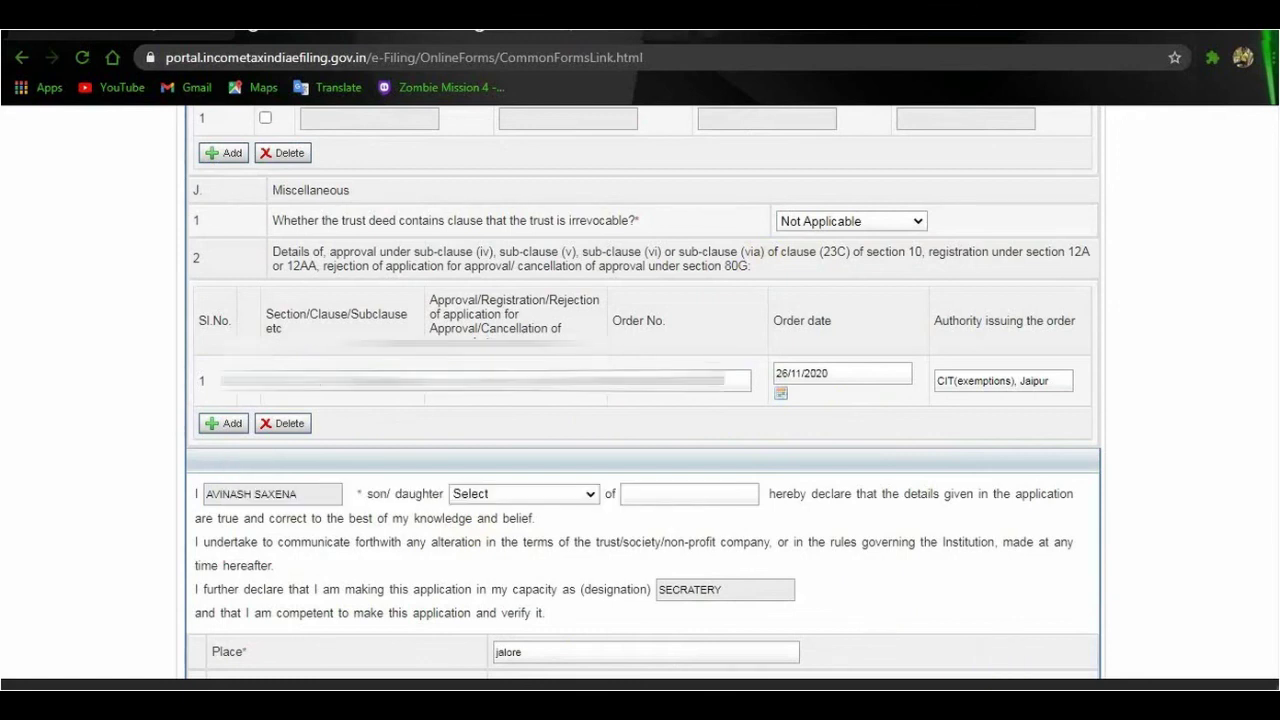
- Complete the applicant's declaration by choosing Son as the relationship and entering the parent's name
scroll(743, 362, down, 3)
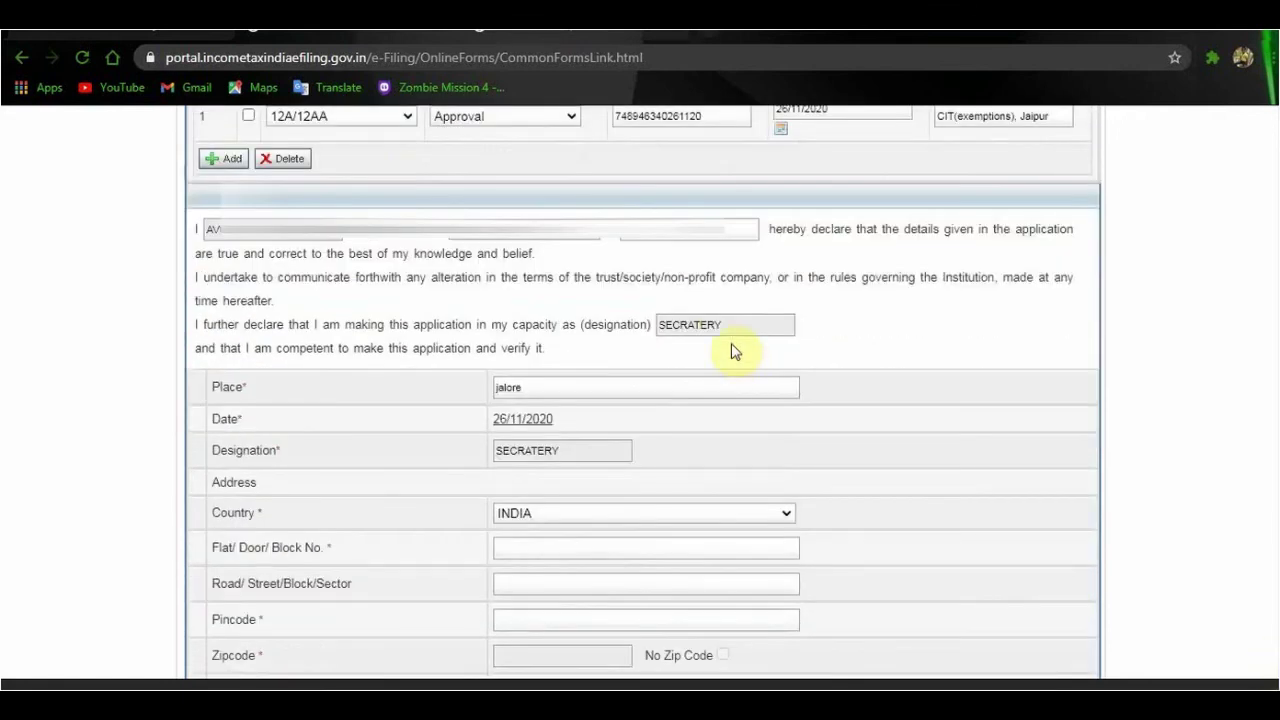
click(592, 232)
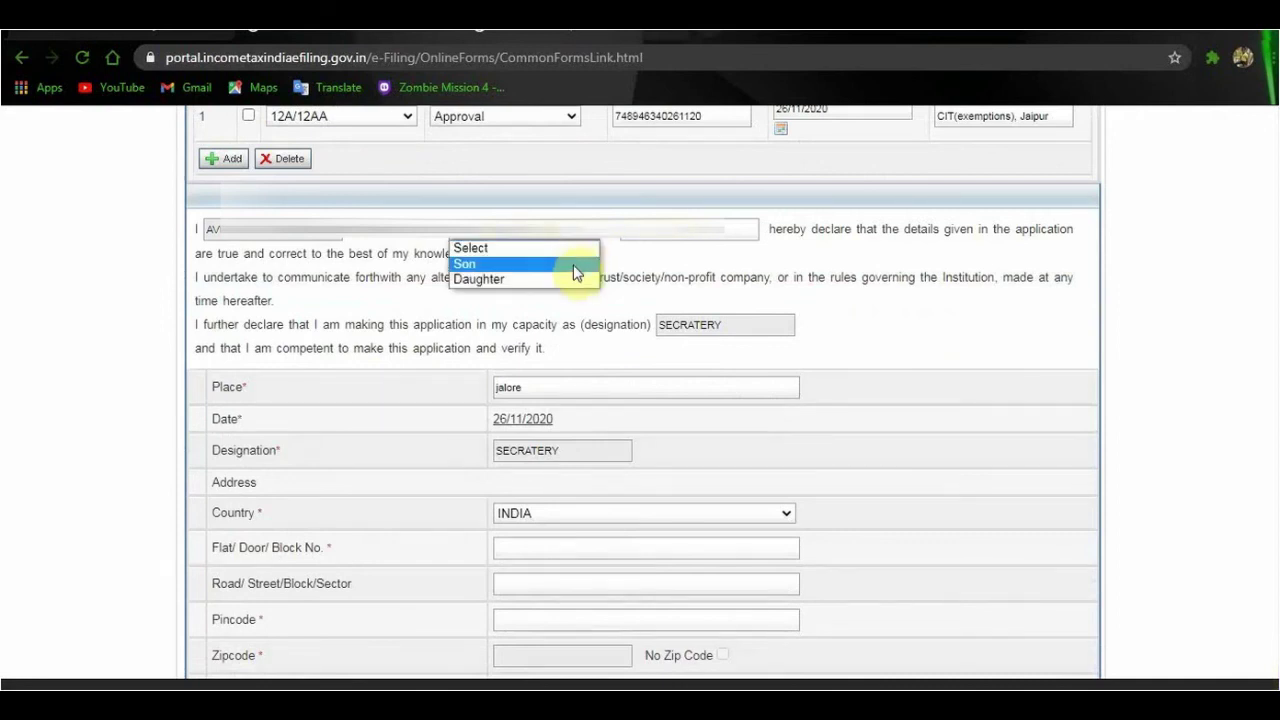
click(575, 265)
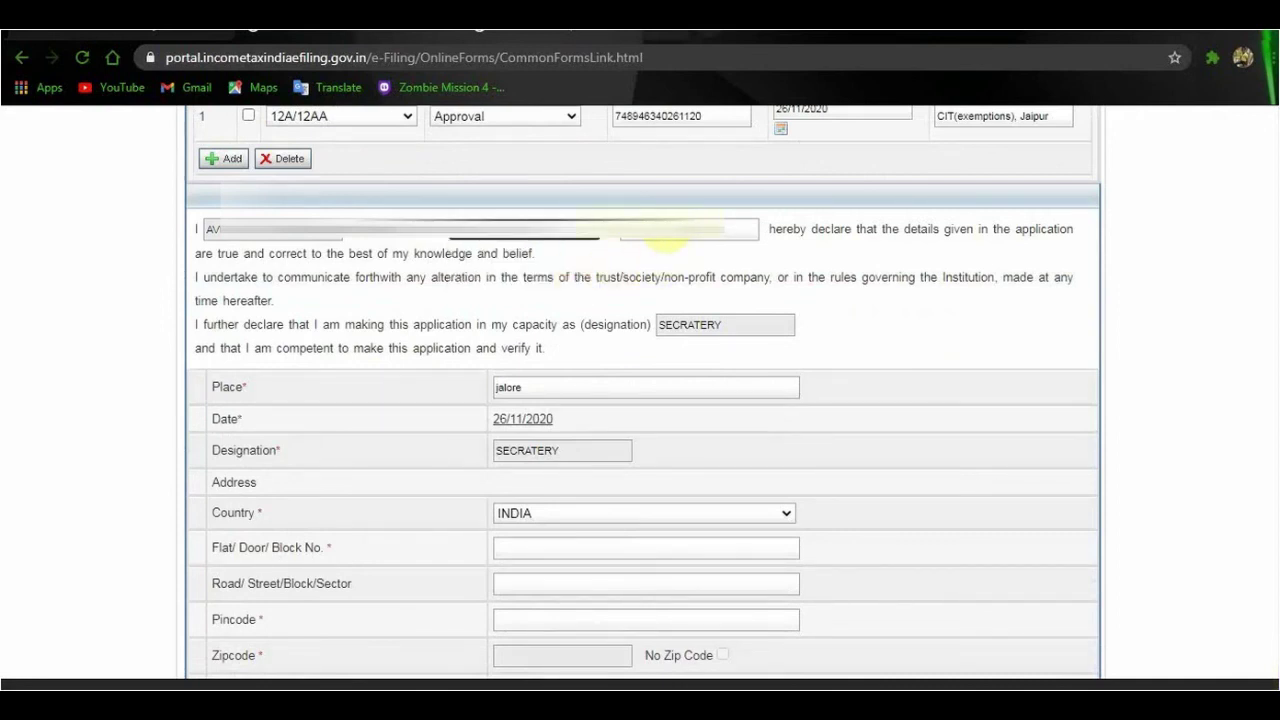
click(667, 232)
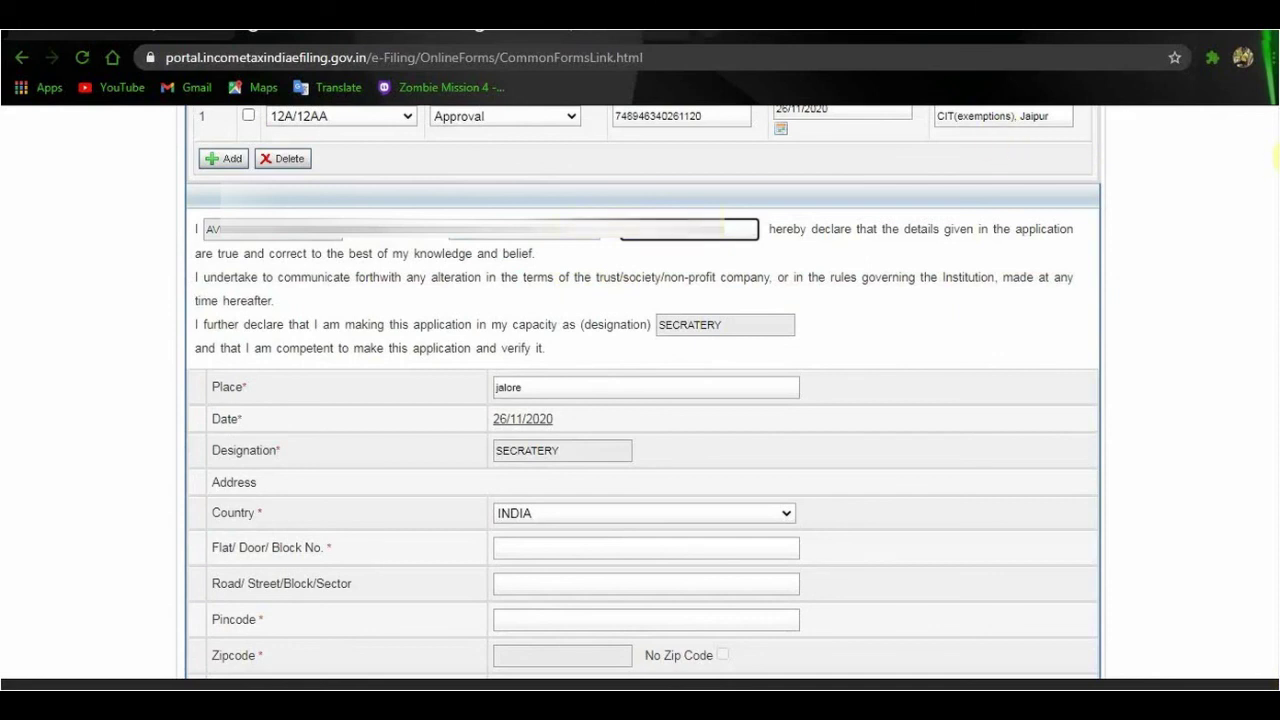
scroll(1270, 140, up, 5)
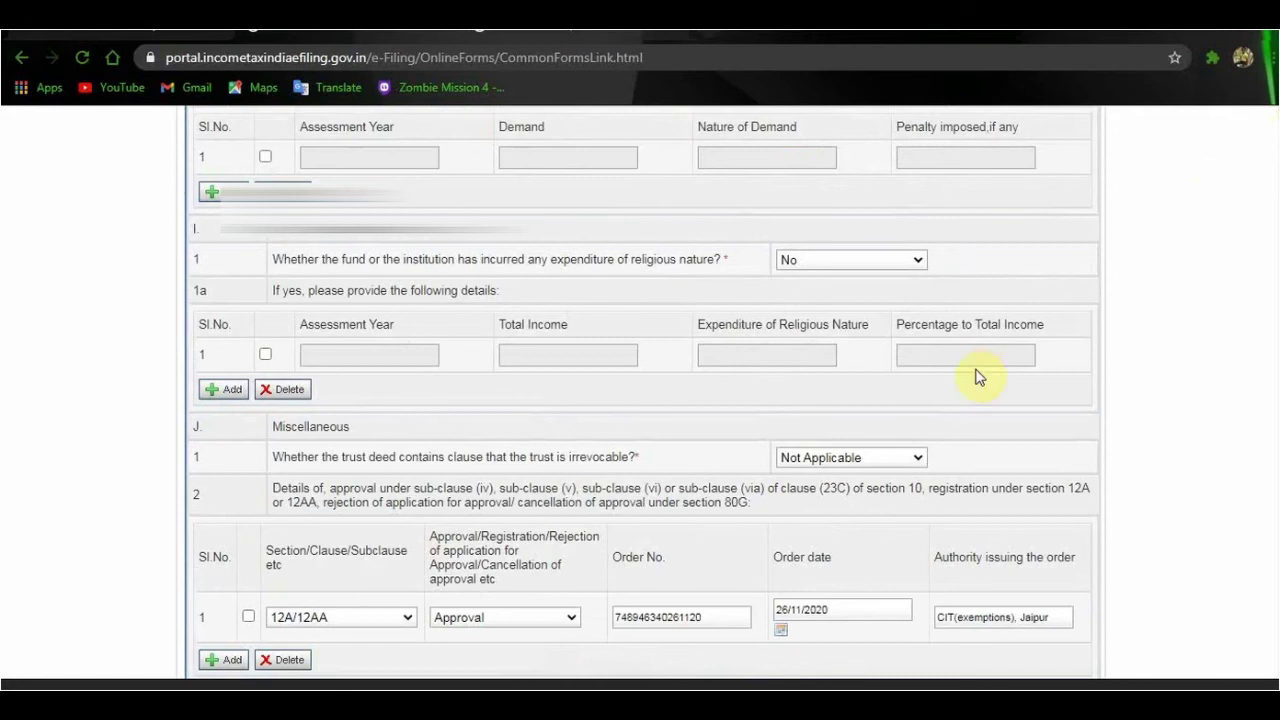
scroll(979, 377, down, 5)
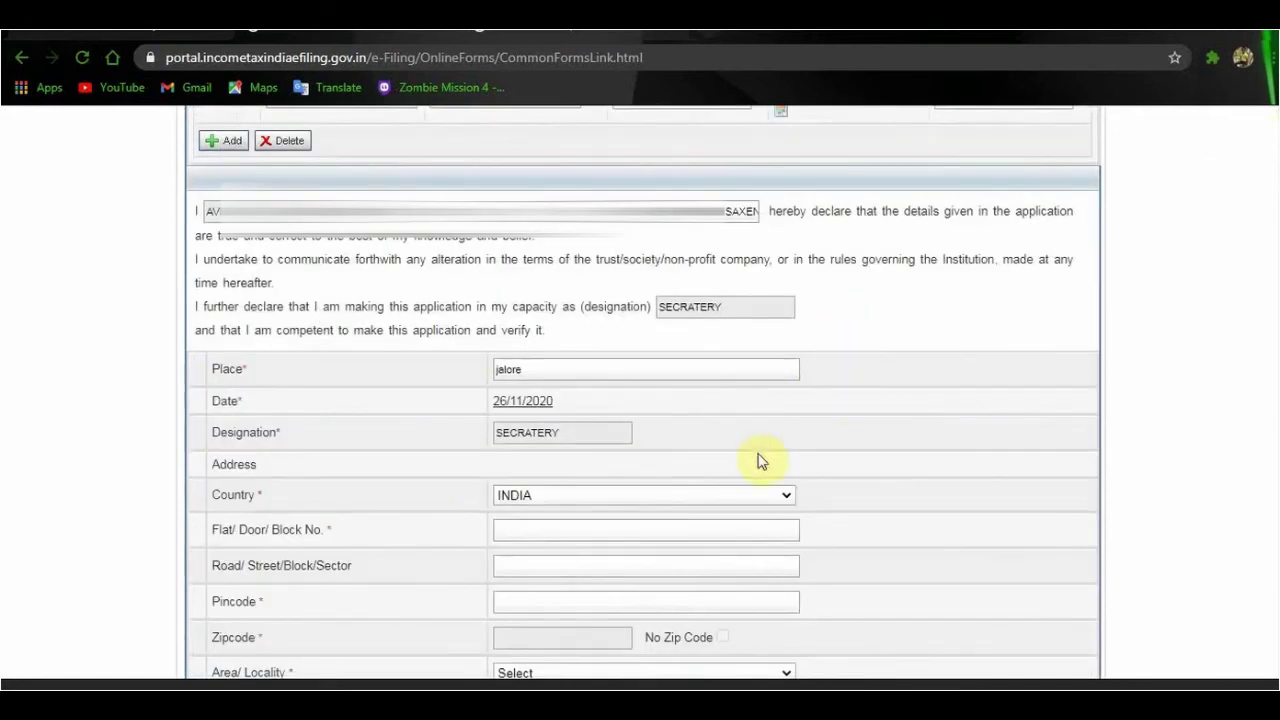
- Enter the signatory's flat/door/block number and pincode in the verification address
scroll(694, 465, down, 3)
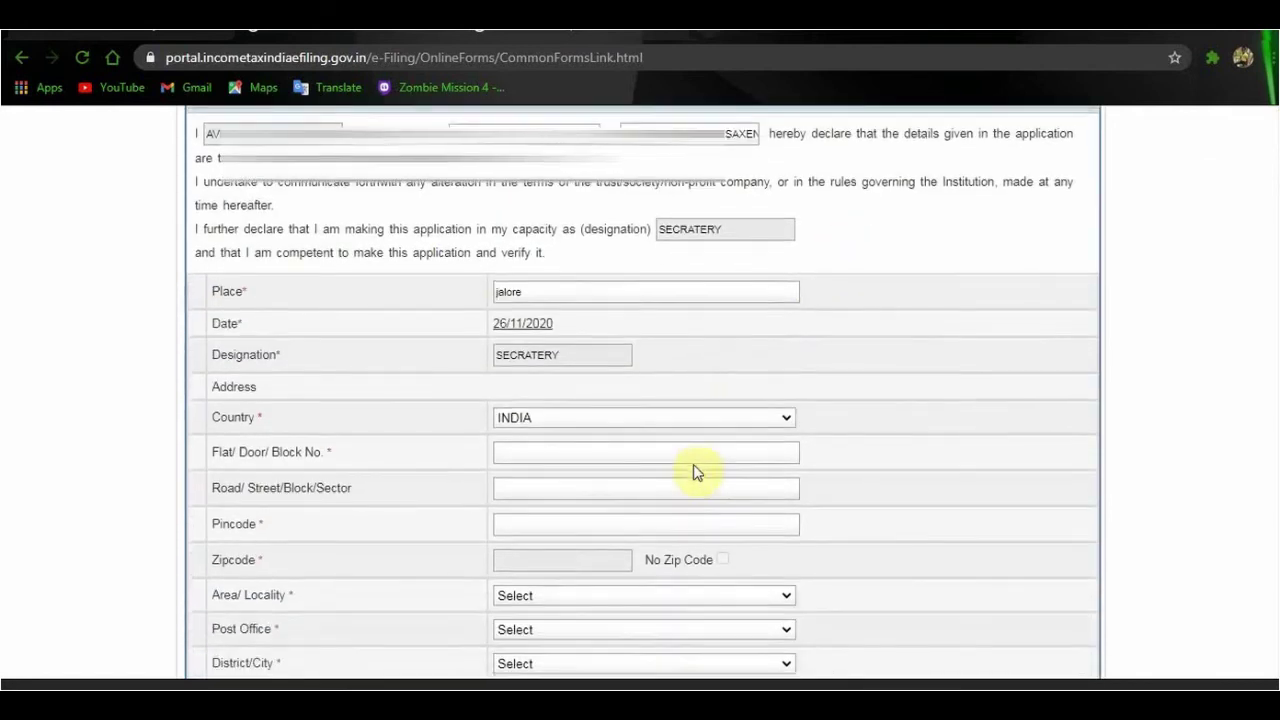
scroll(697, 472, down, 2)
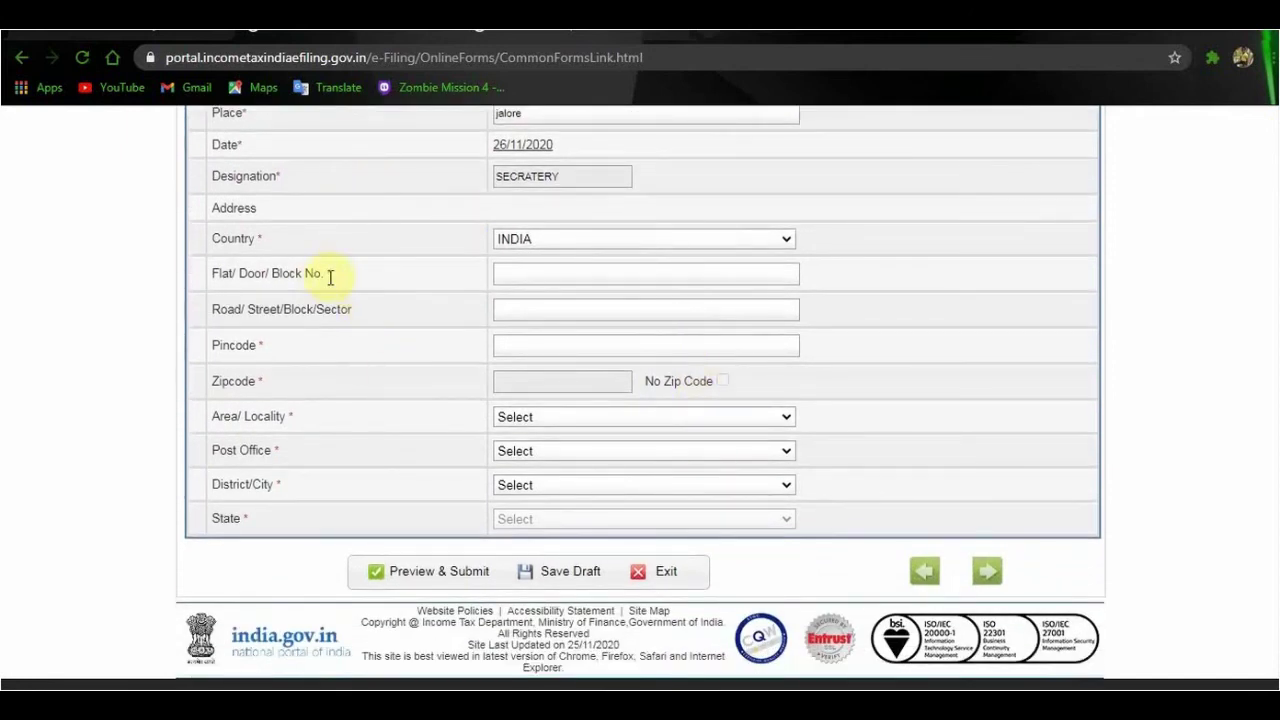
click(556, 276)
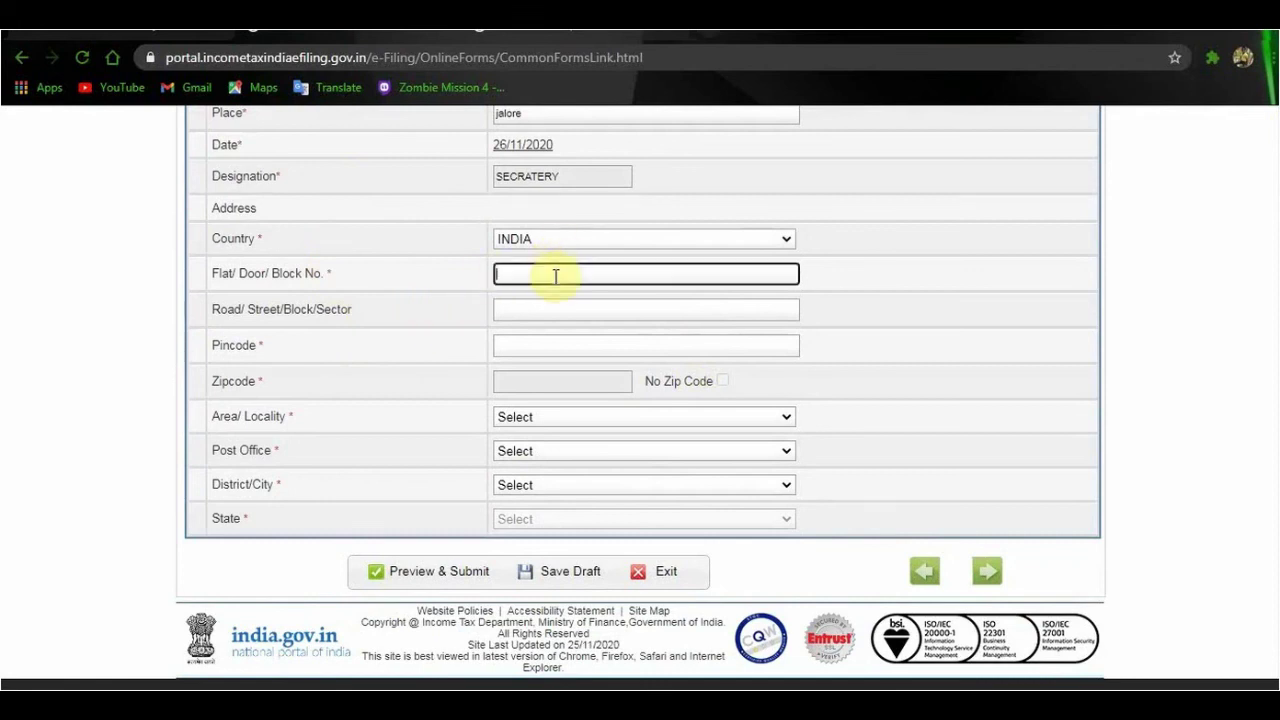
text(20)
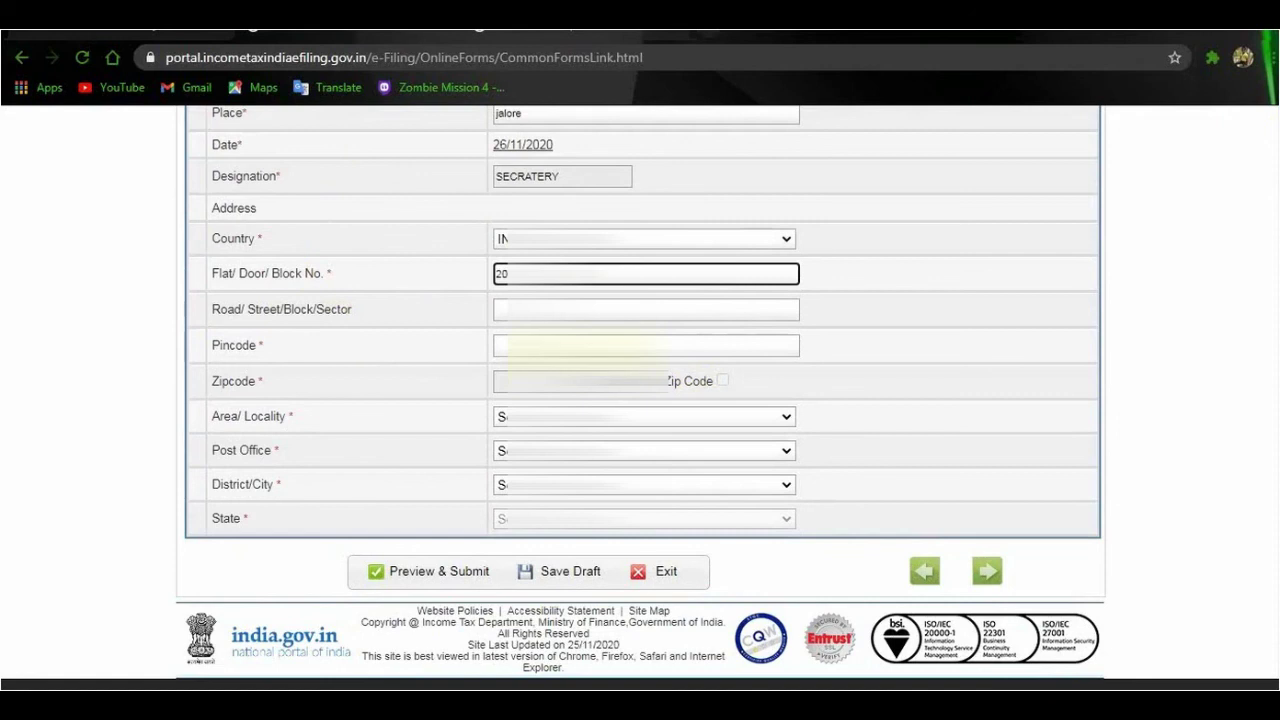
click(646, 345)
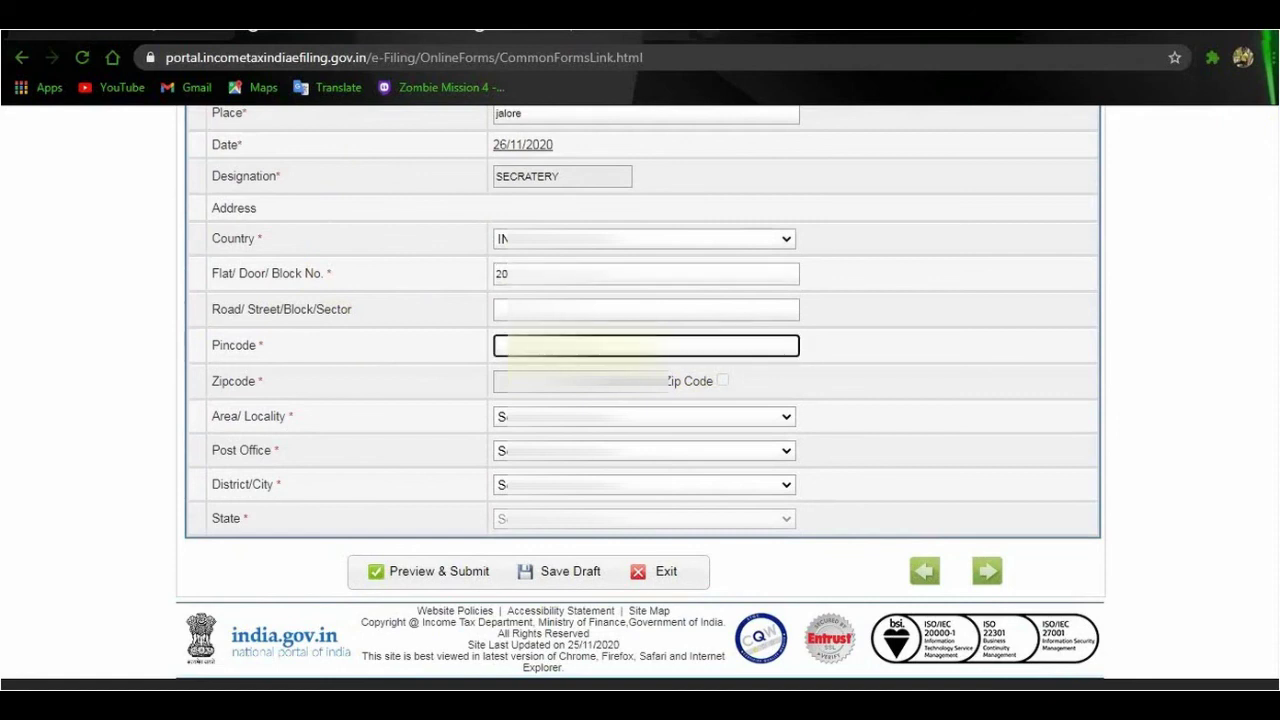
text(34)
- Choose the signatory's area/locality, post office and district/city in the verification address
click(644, 416)
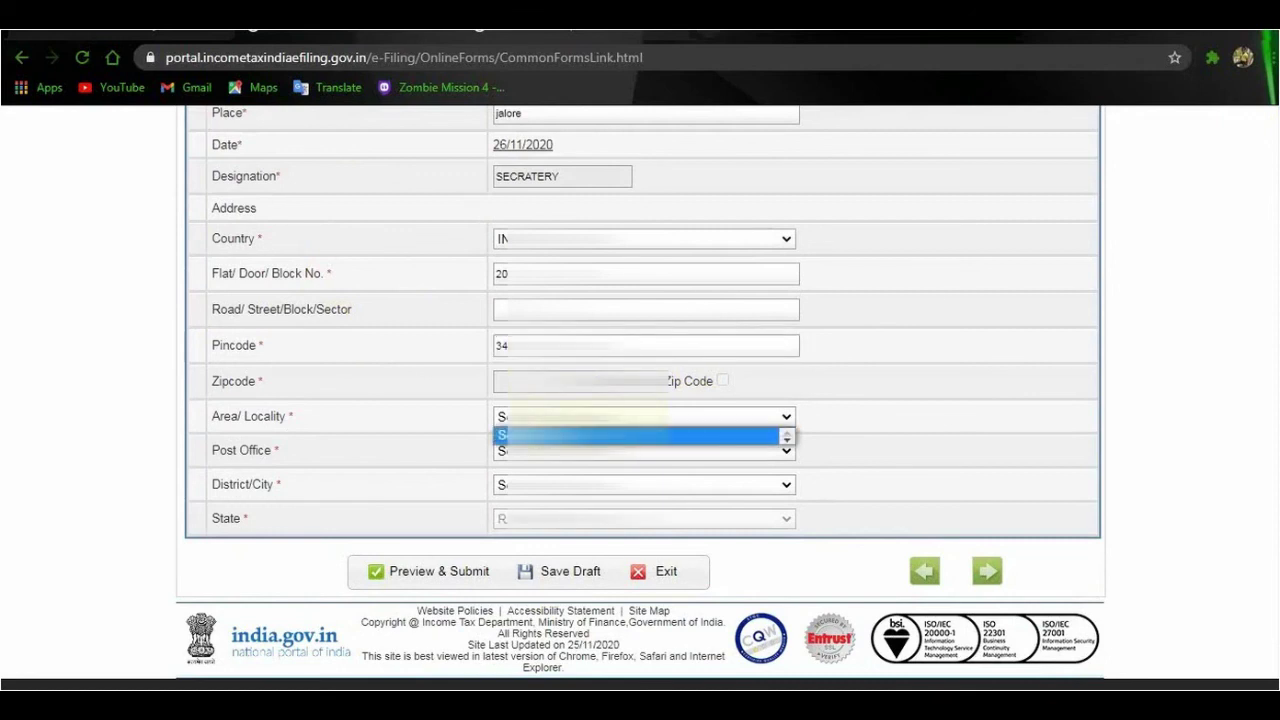
click(640, 434)
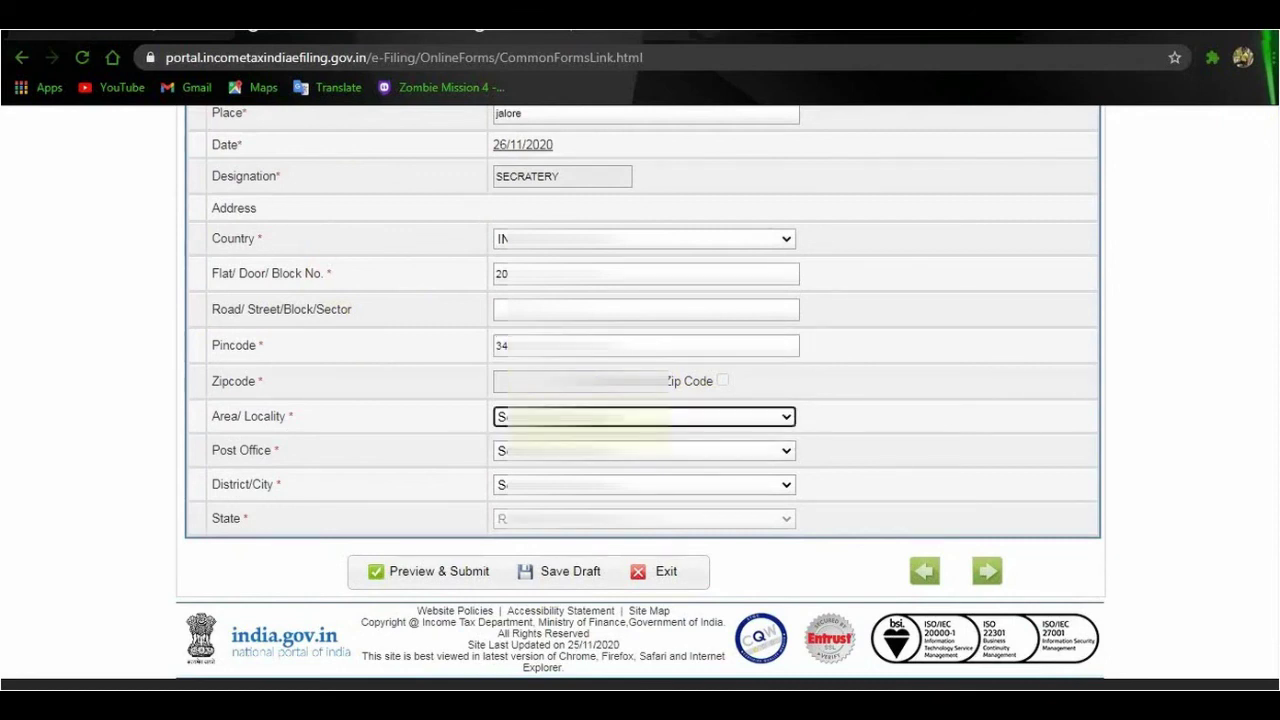
click(785, 420)
scroll(683, 126, down, 1)
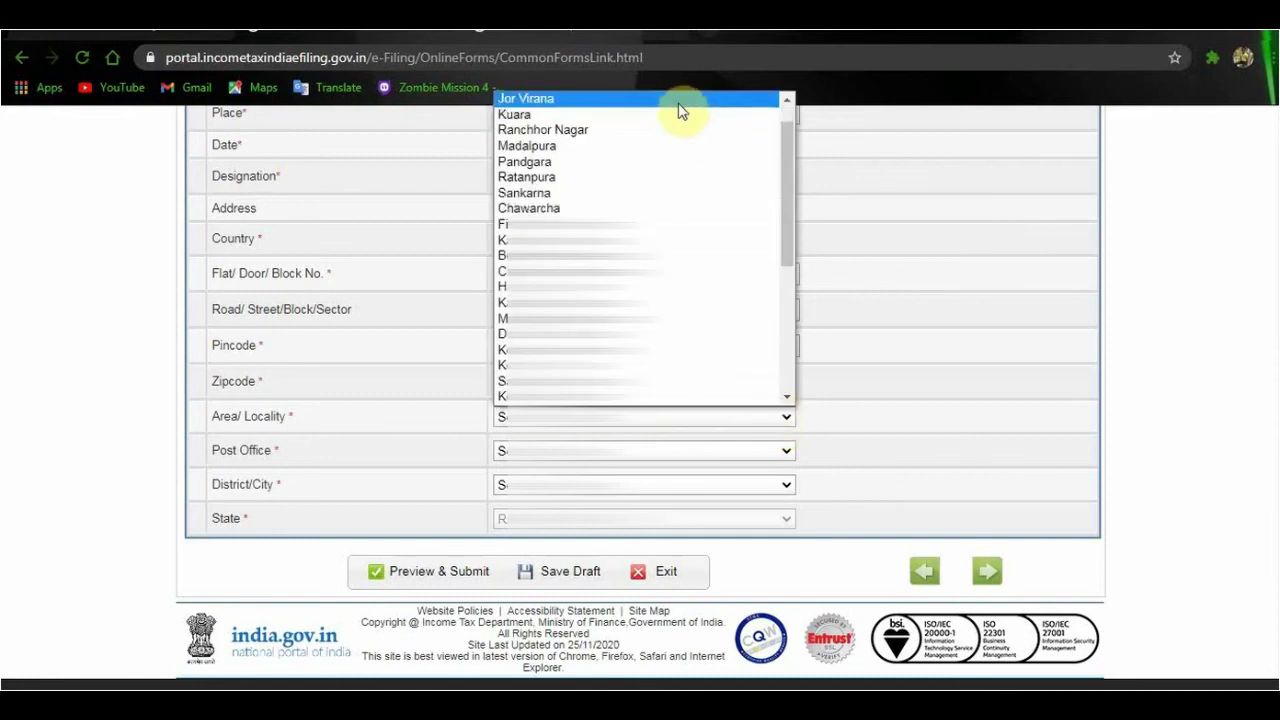
scroll(786, 108, up, 1)
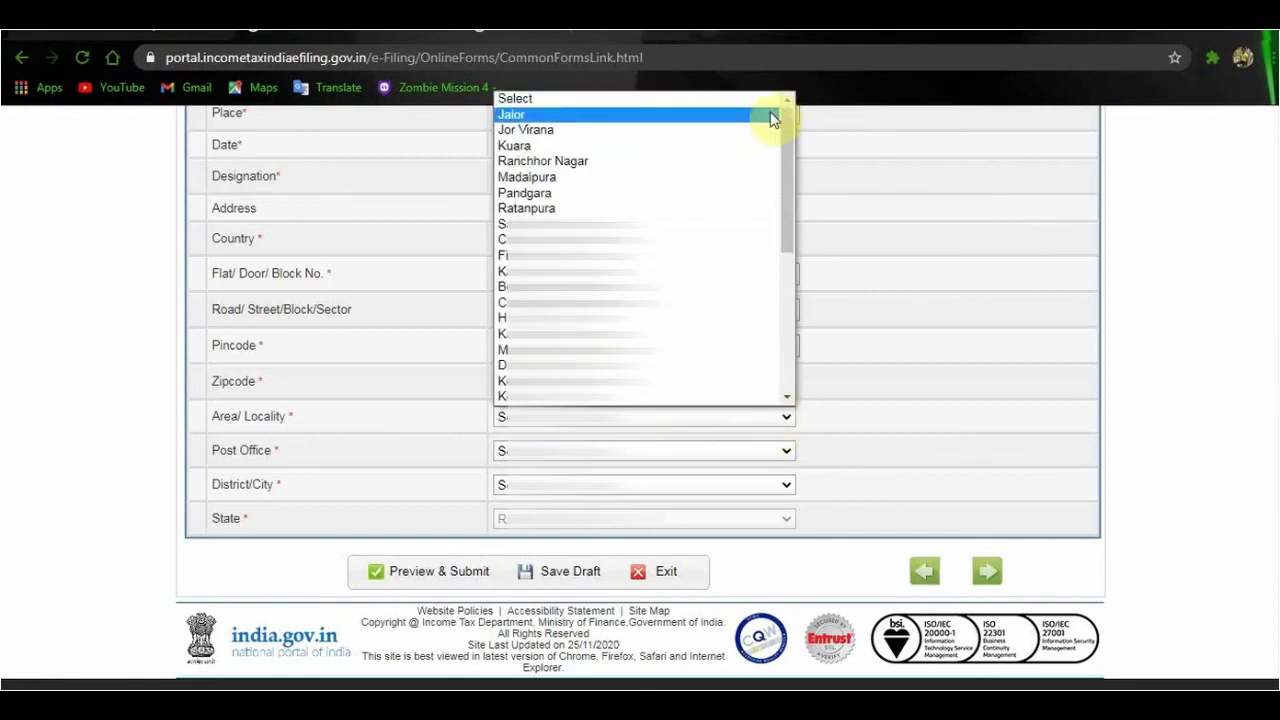
click(771, 114)
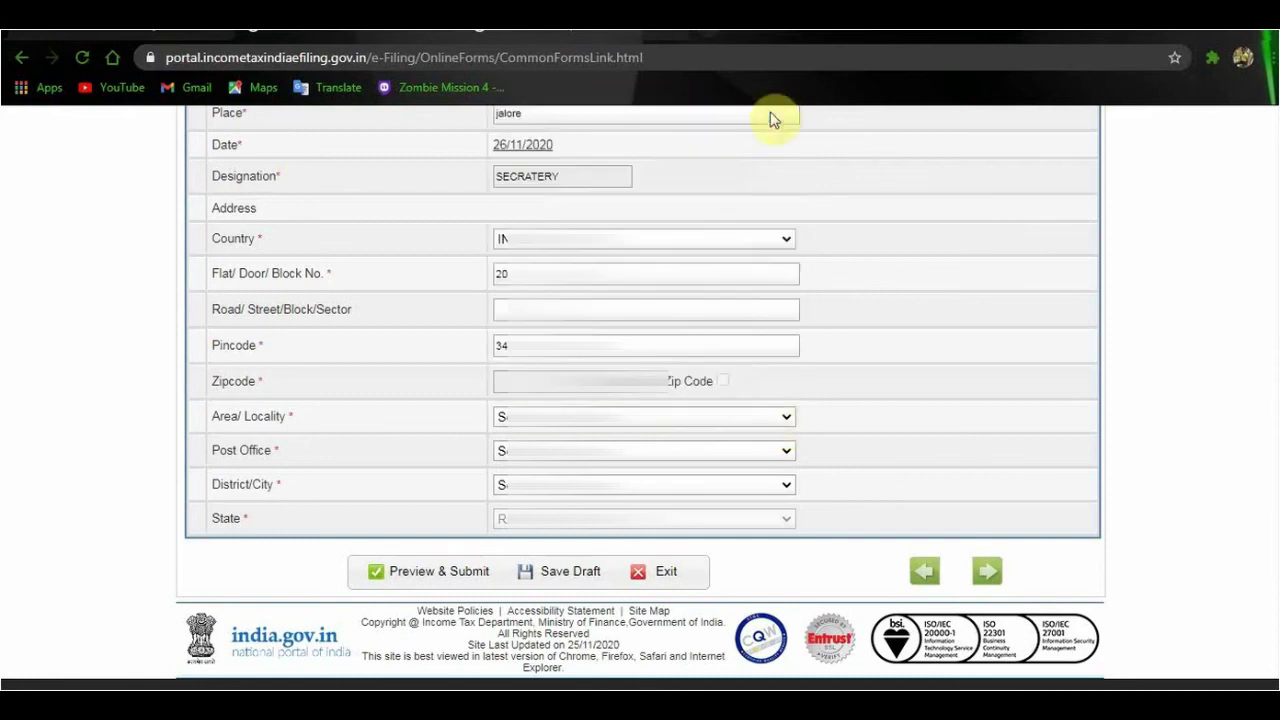
click(786, 452)
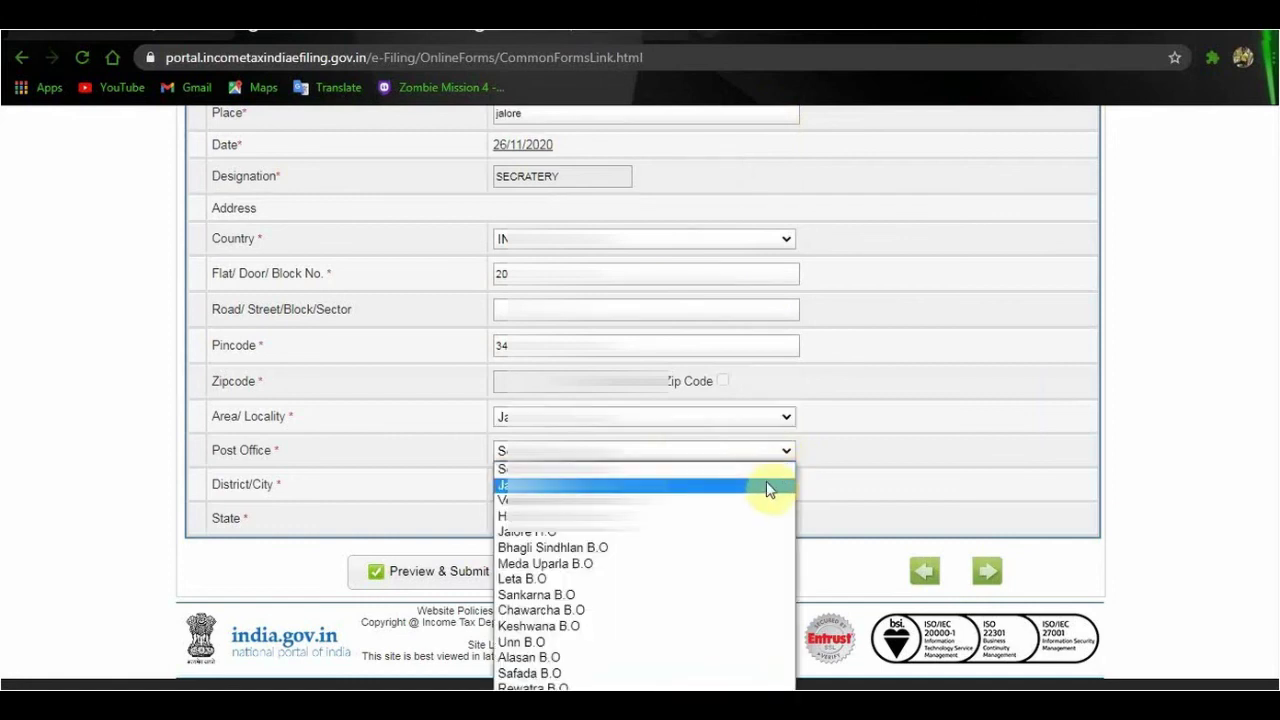
click(767, 484)
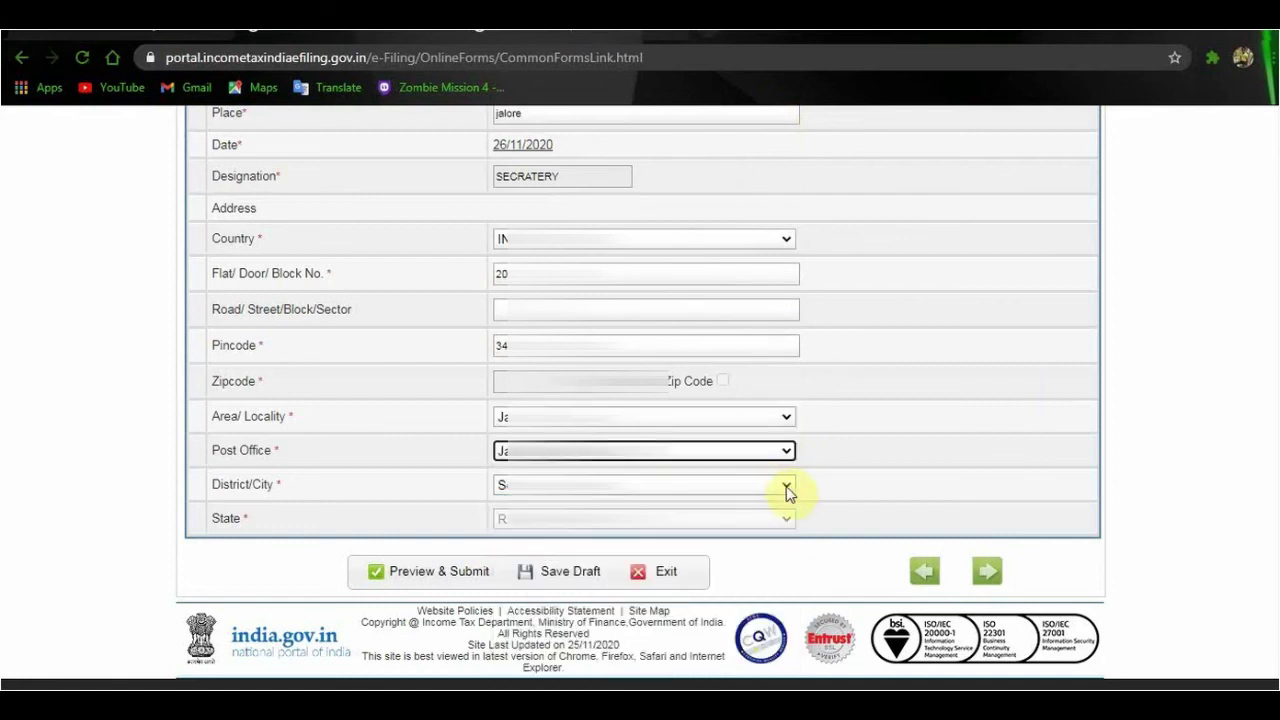
click(787, 490)
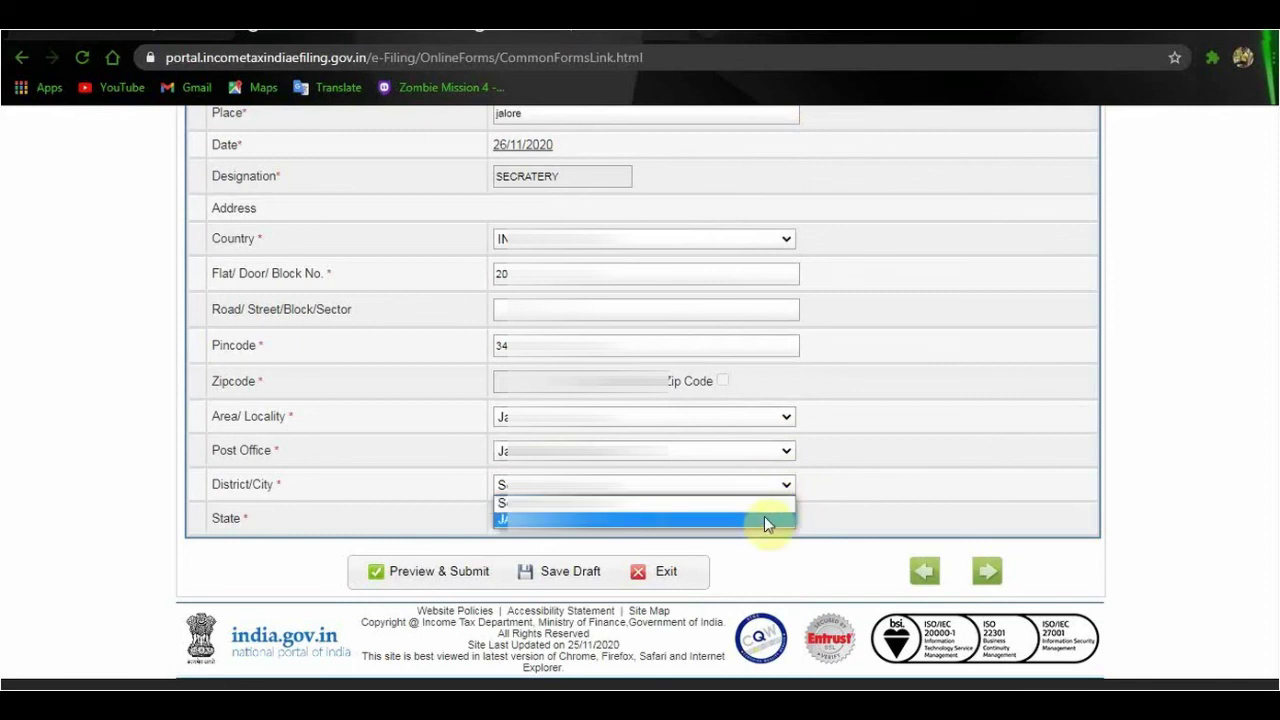
click(763, 519)
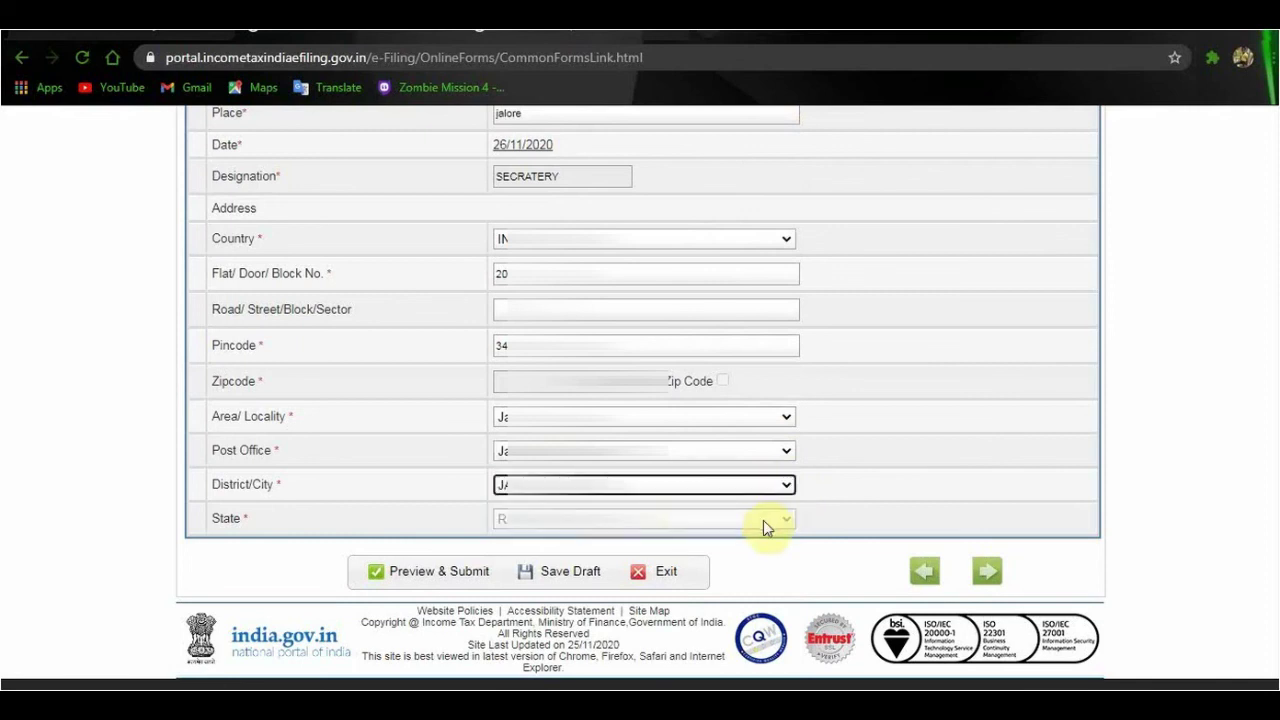
- Request the preview and submission of the completed Form 10G
click(450, 575)
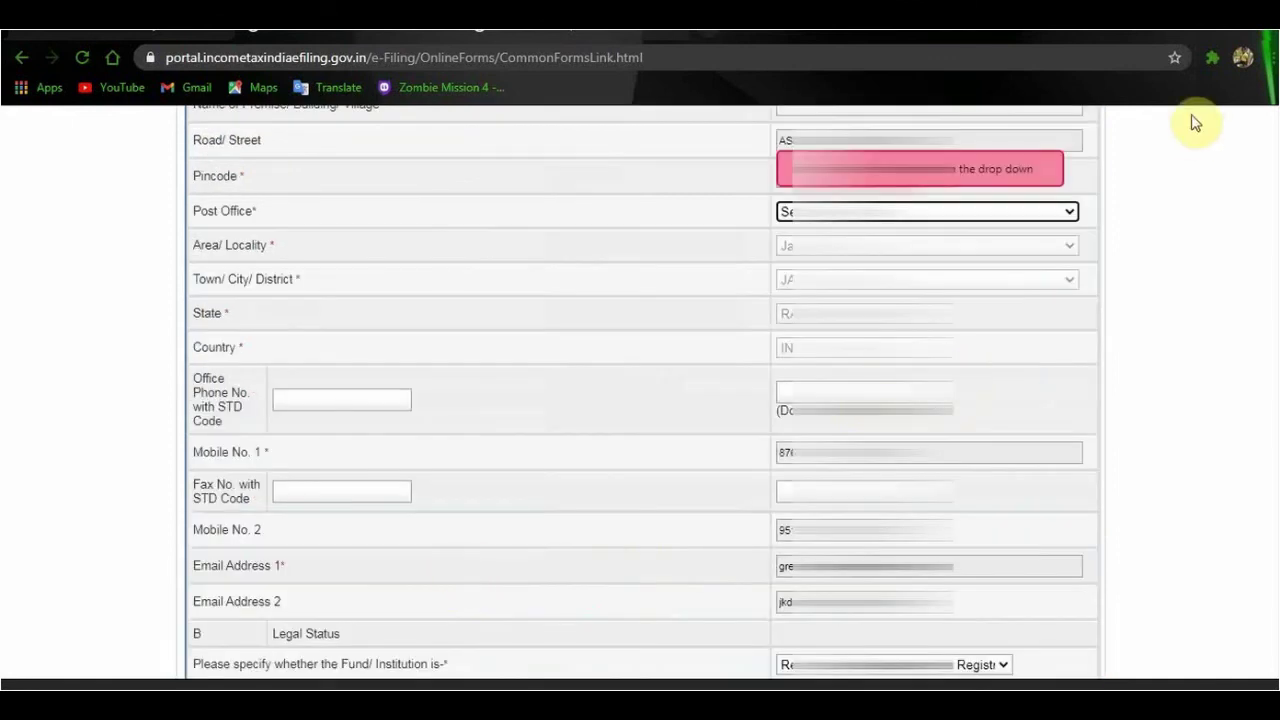
- Choose the post office in the registered office address and save the Form 10G draft
click(1071, 212)
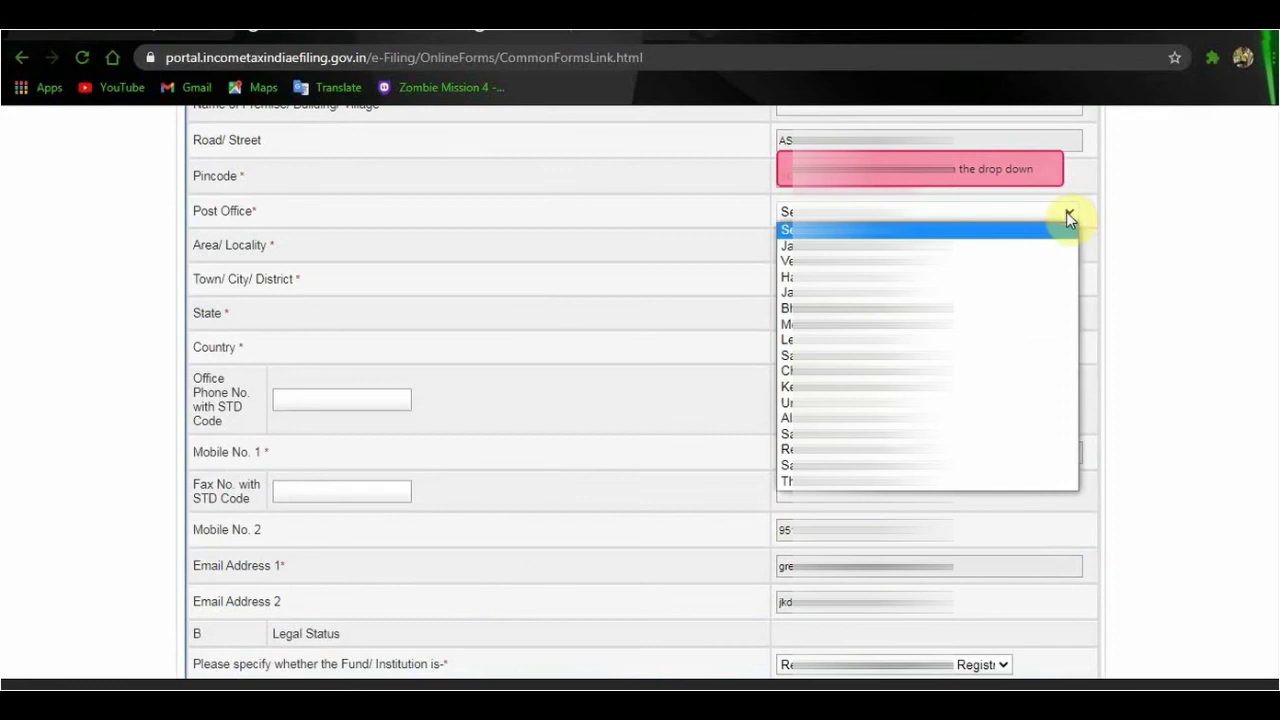
click(1029, 246)
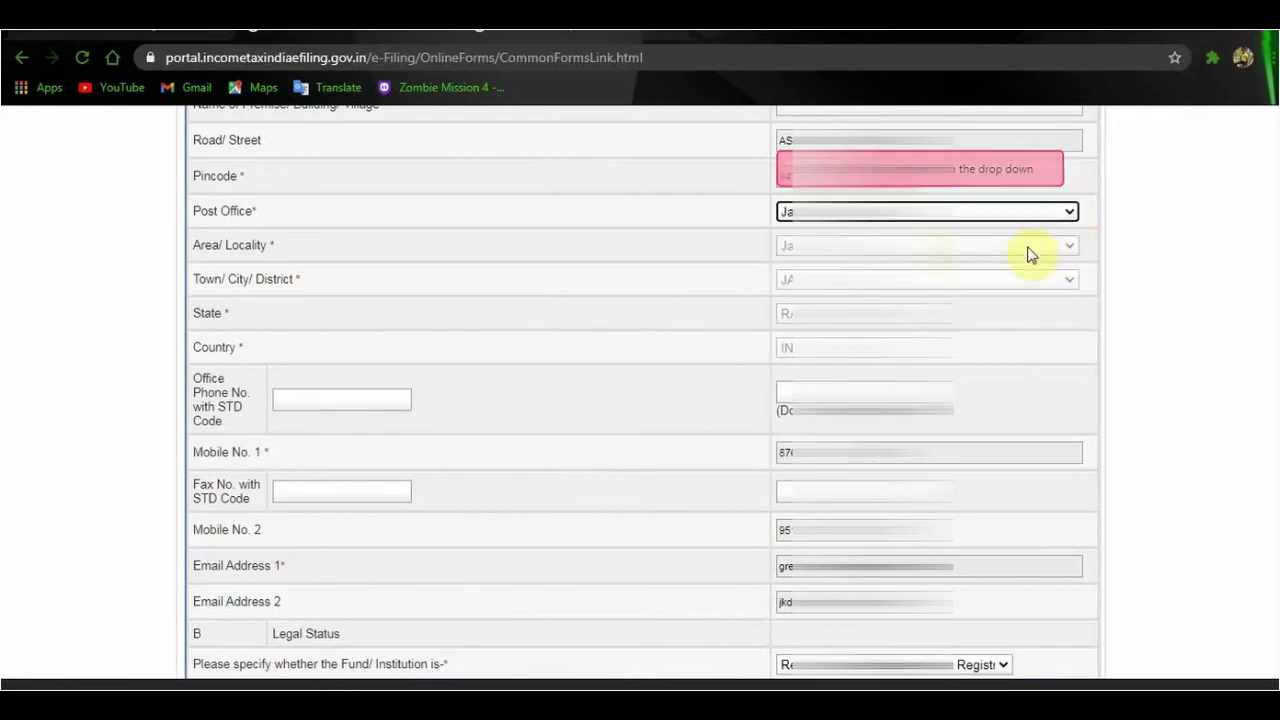
scroll(1031, 255, down, 20)
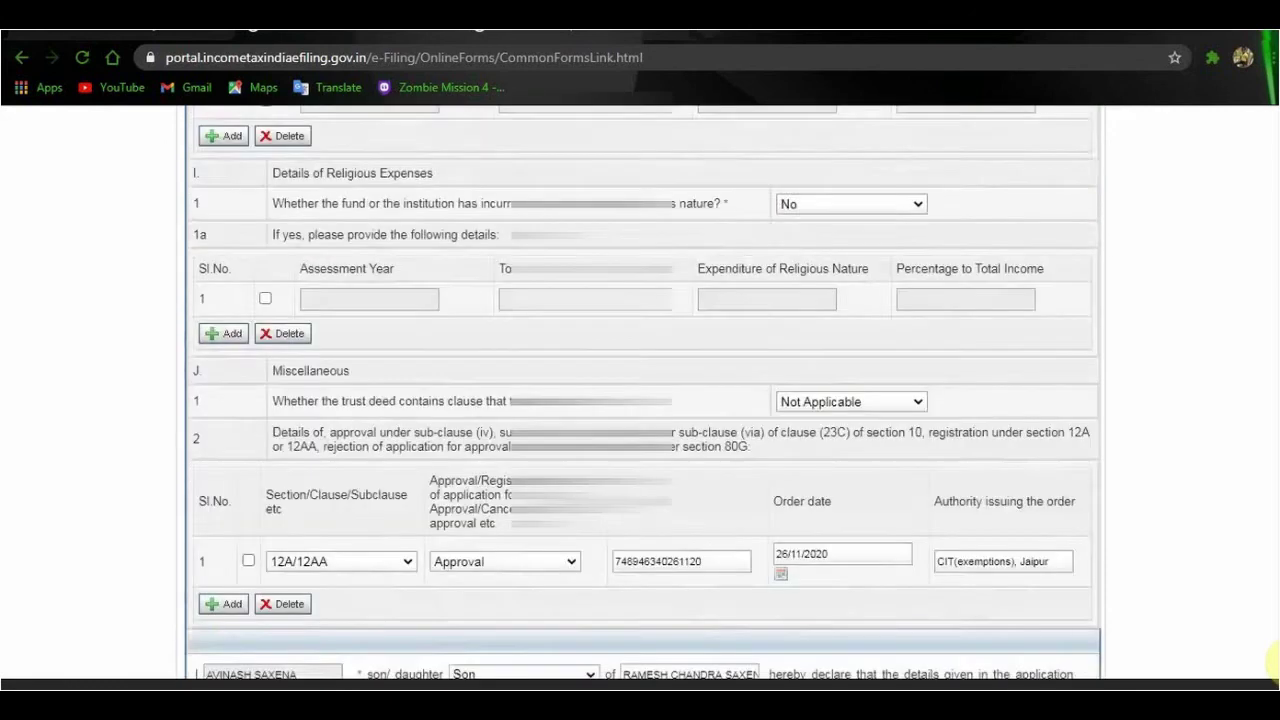
click(568, 572)
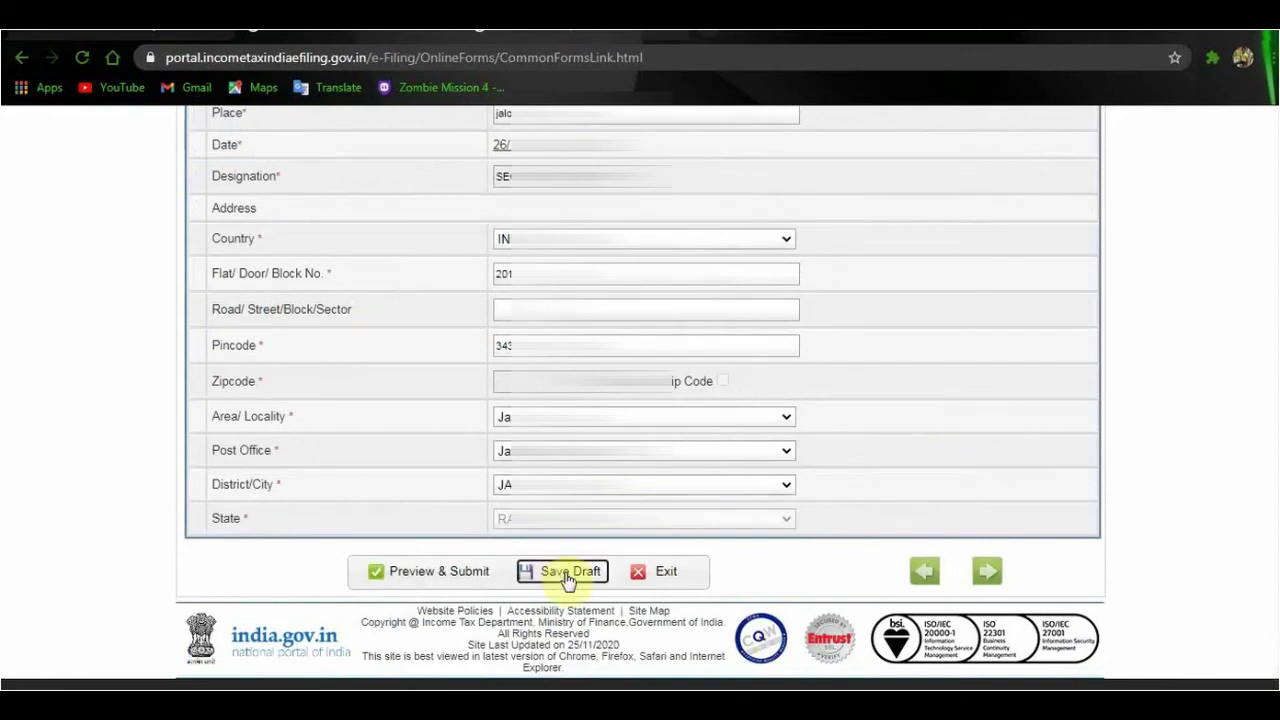
- Generate the Form 10G submission preview and examine its attachment notes and the list of required self-certified documents
click(466, 595)
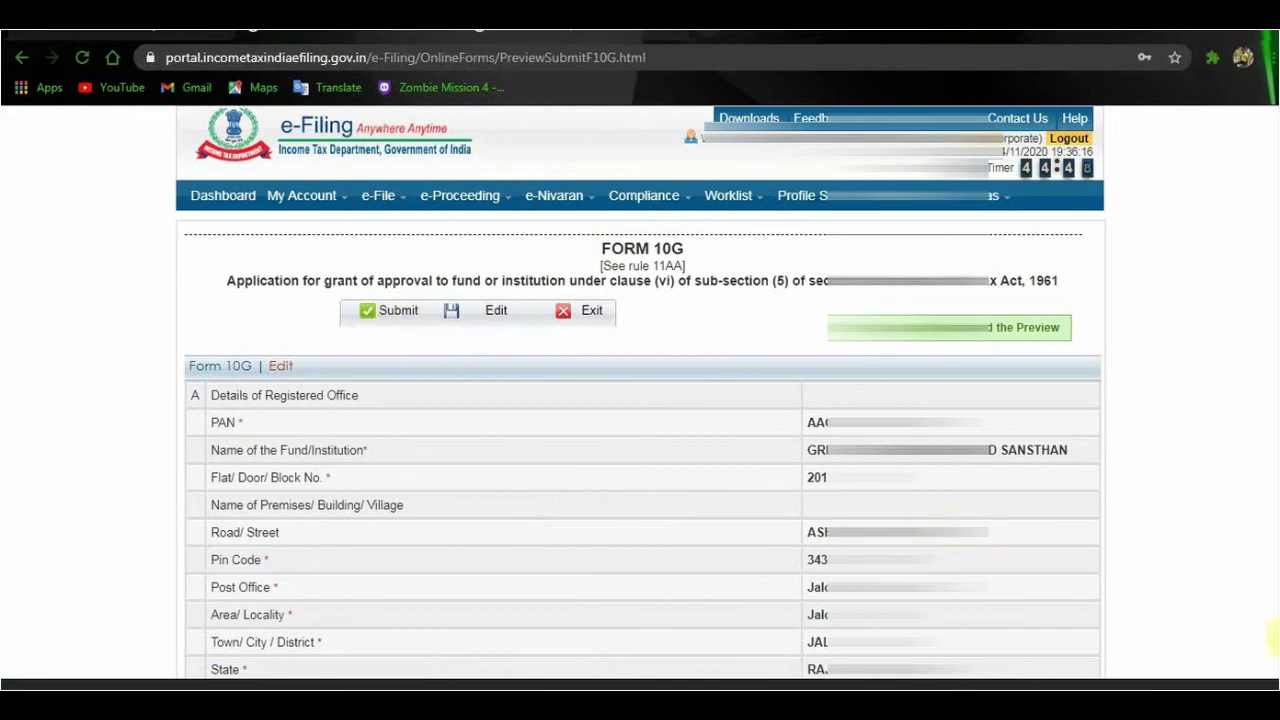
scroll(1272, 640, down, 15)
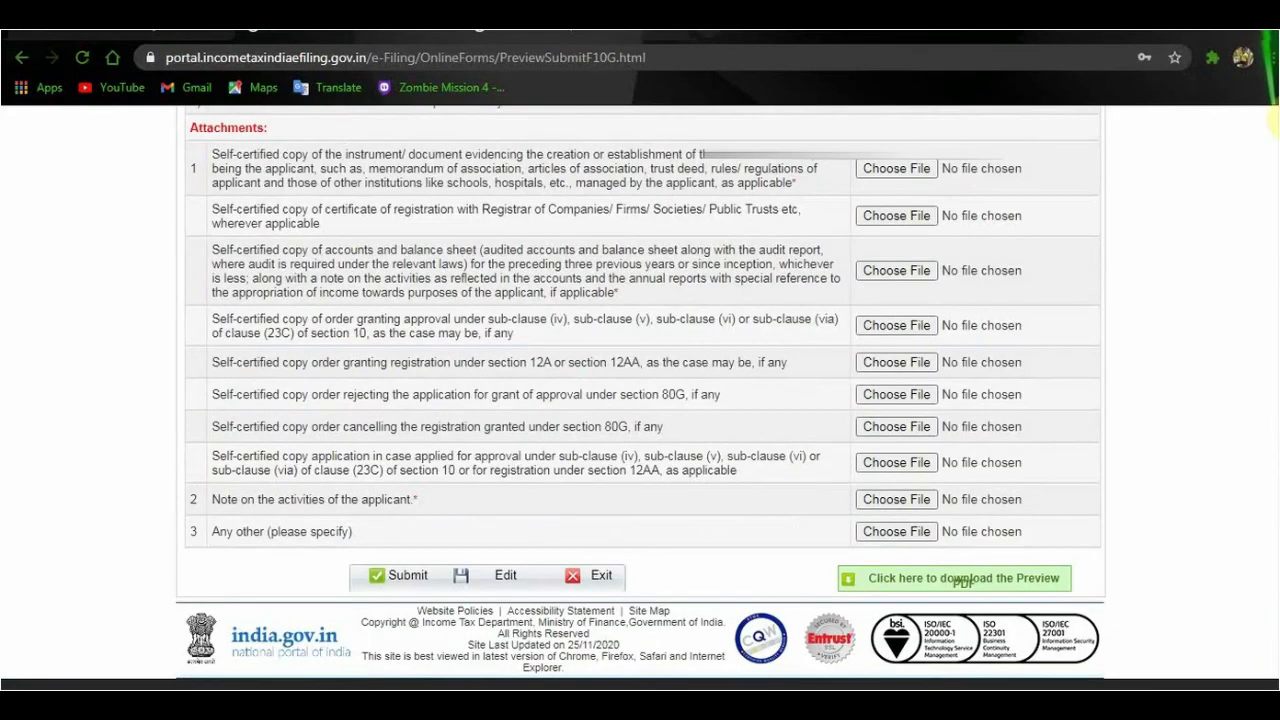
scroll(1276, 124, up, 1)
scroll(1276, 124, up, 1)
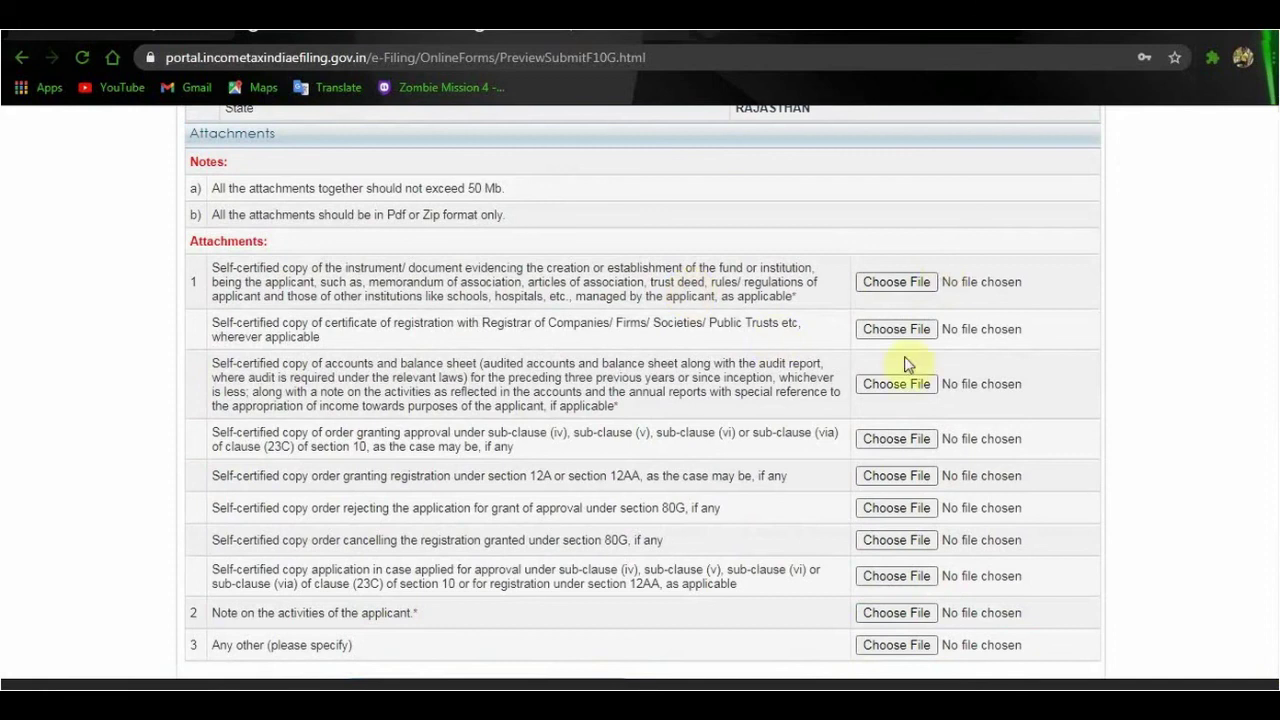
scroll(1272, 676, down, 1)
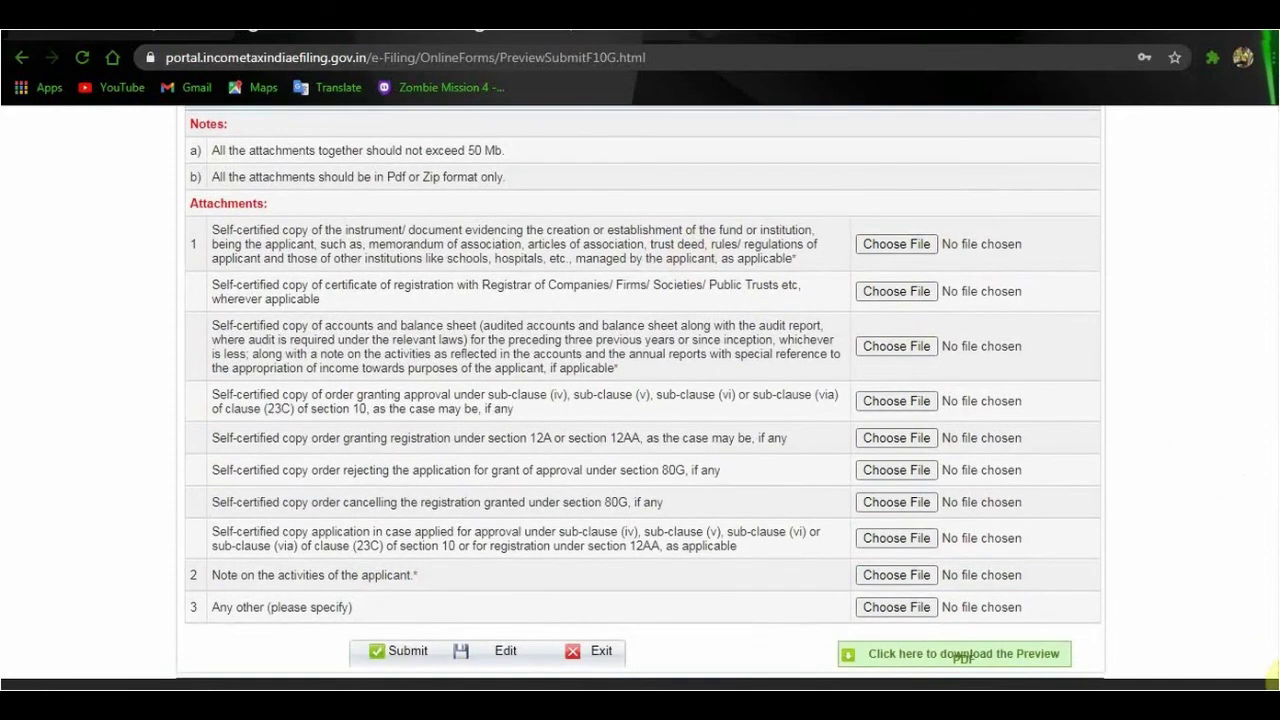